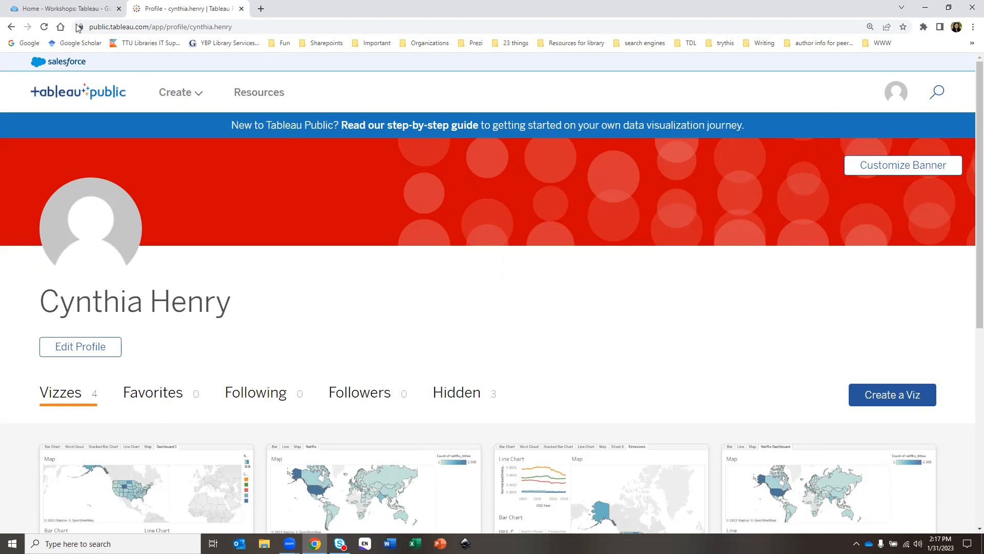
# Go to the Tableau Public account's own profile page and start creating a new viz
pyautogui.click(42, 9)
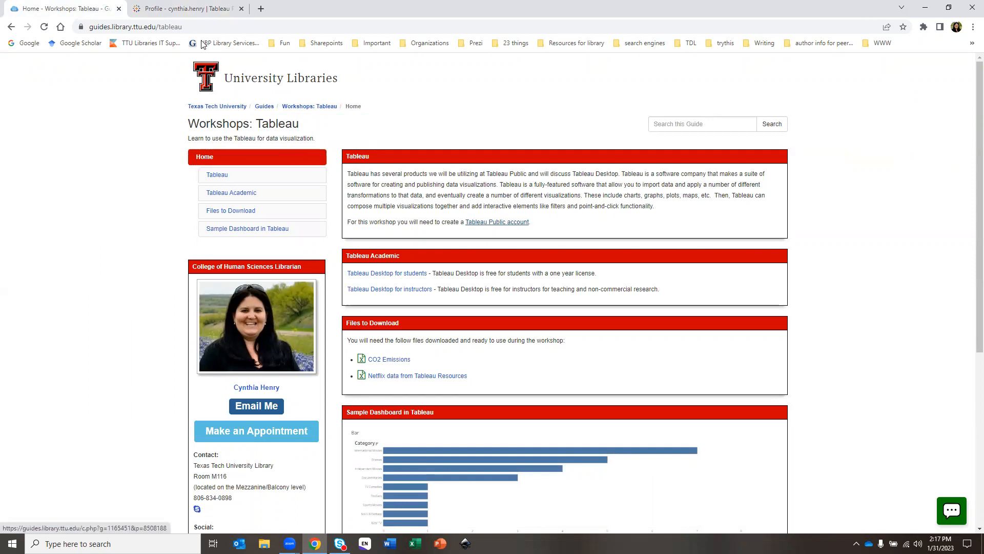
pyautogui.click(187, 9)
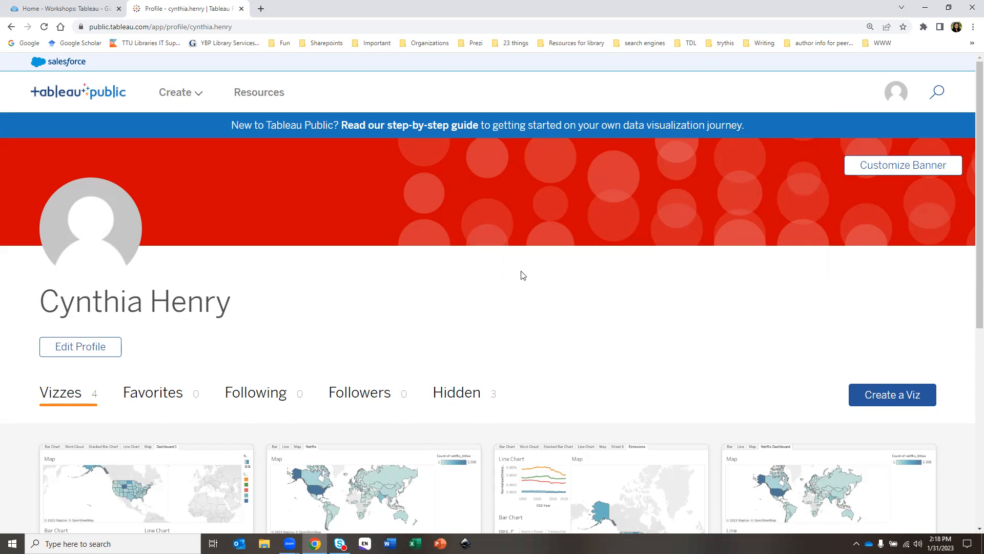
pyautogui.click(898, 90)
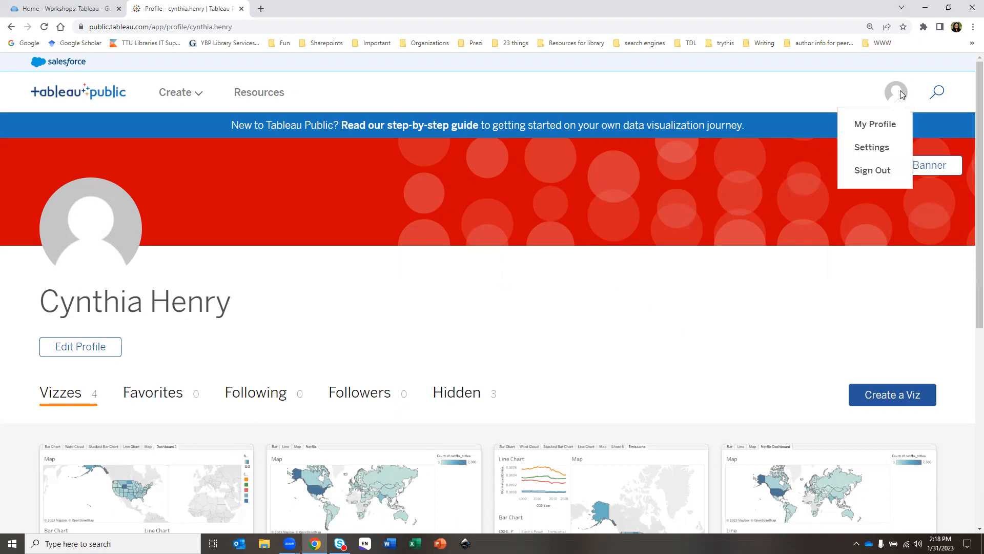
pyautogui.click(879, 123)
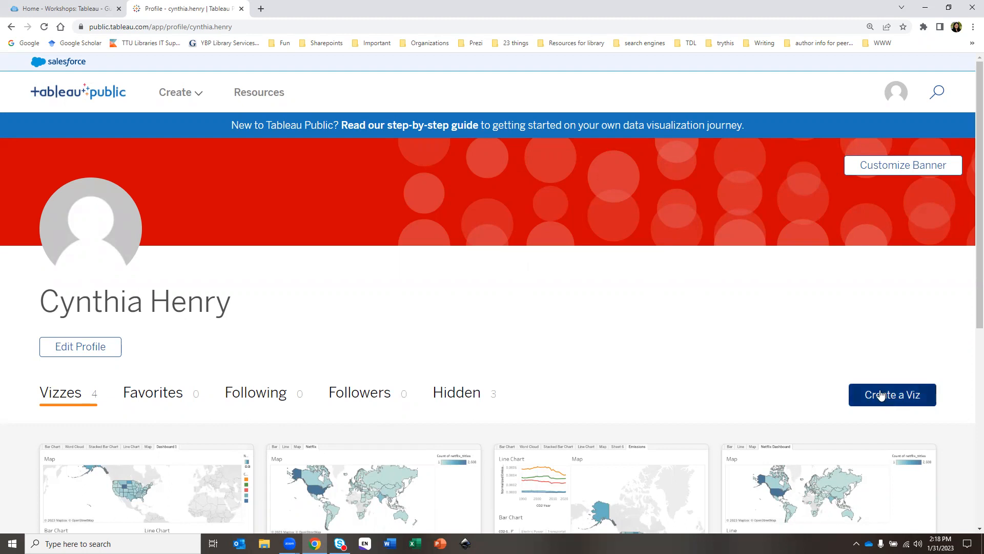
pyautogui.click(540, 75)
pyautogui.click(639, 261)
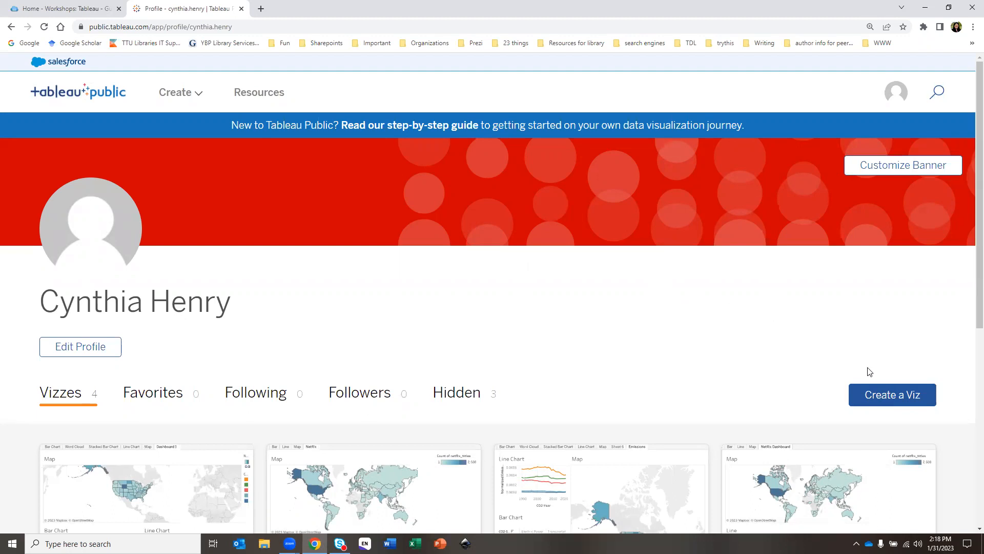
pyautogui.click(807, 395)
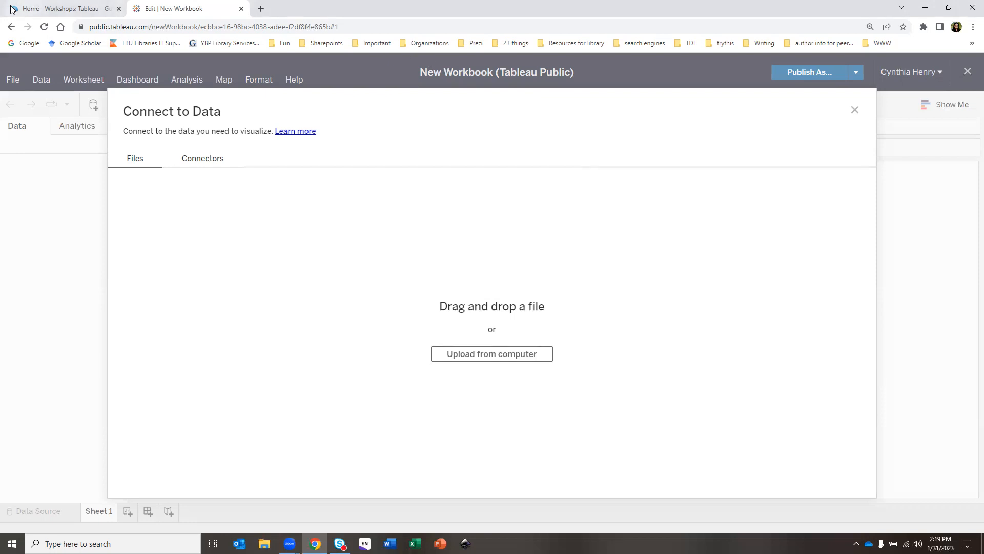
# Return to the workshop guide and browse the Downloads and OneDrive Documents folders in File Explorer for the workshop data files
pyautogui.click(66, 8)
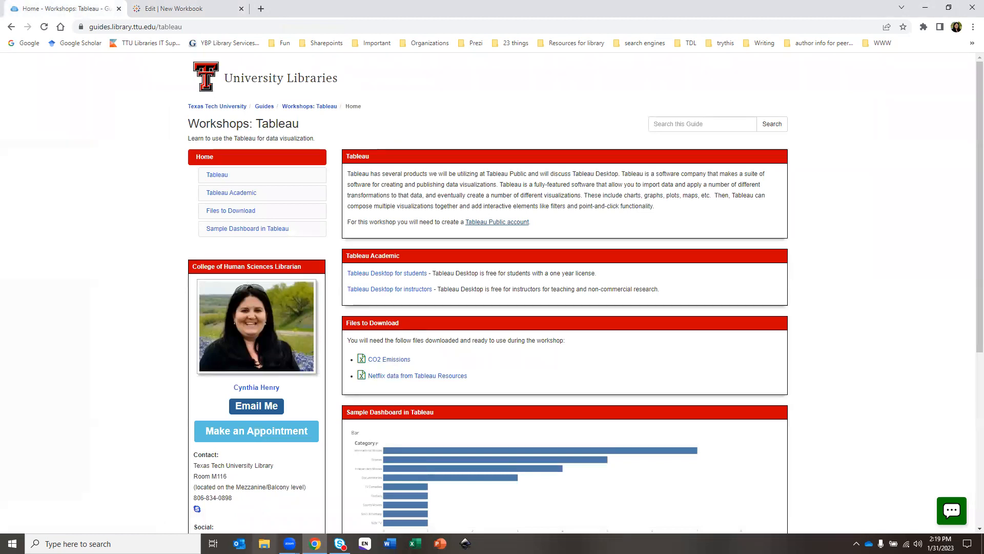
pyautogui.click(264, 543)
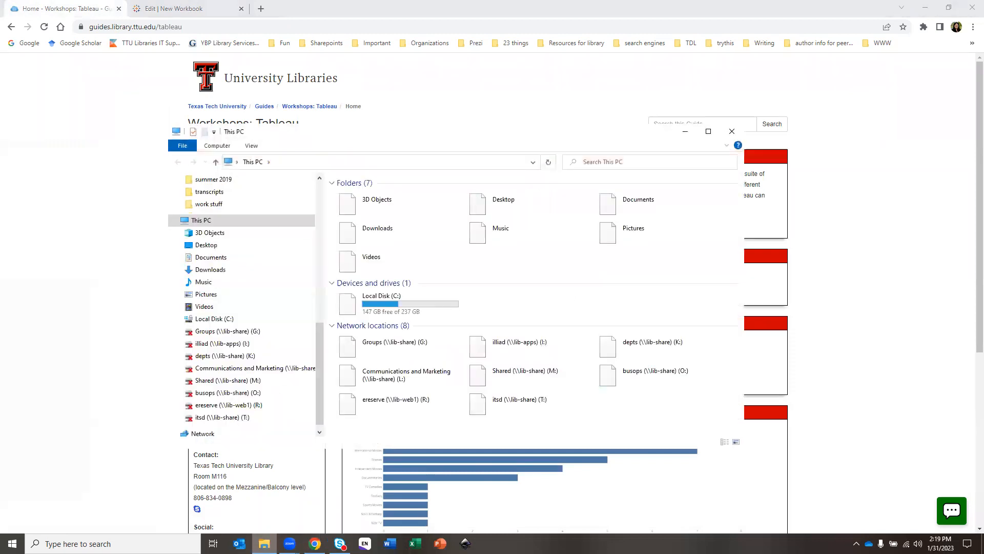
pyautogui.moveTo(322, 355); pyautogui.dragTo(328, 213)
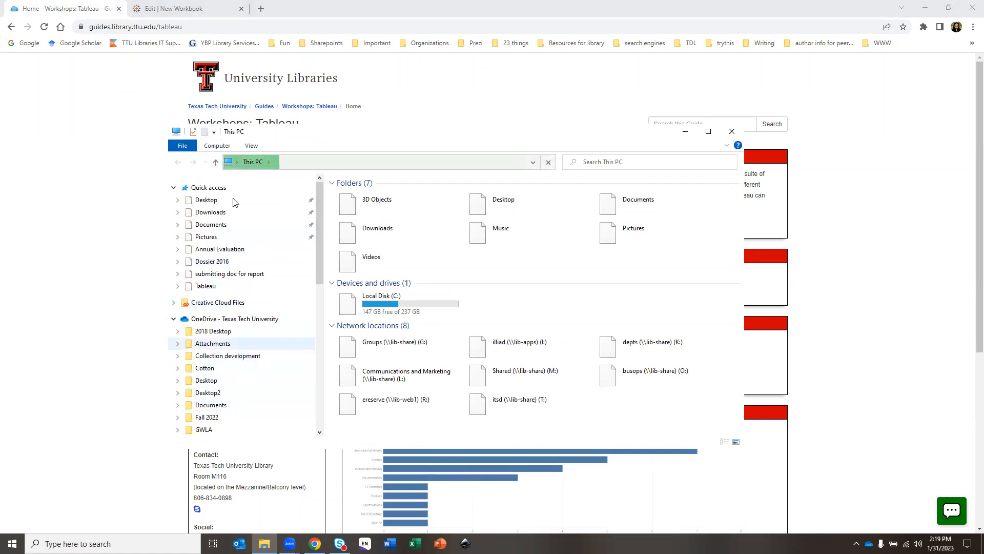
pyautogui.click(217, 215)
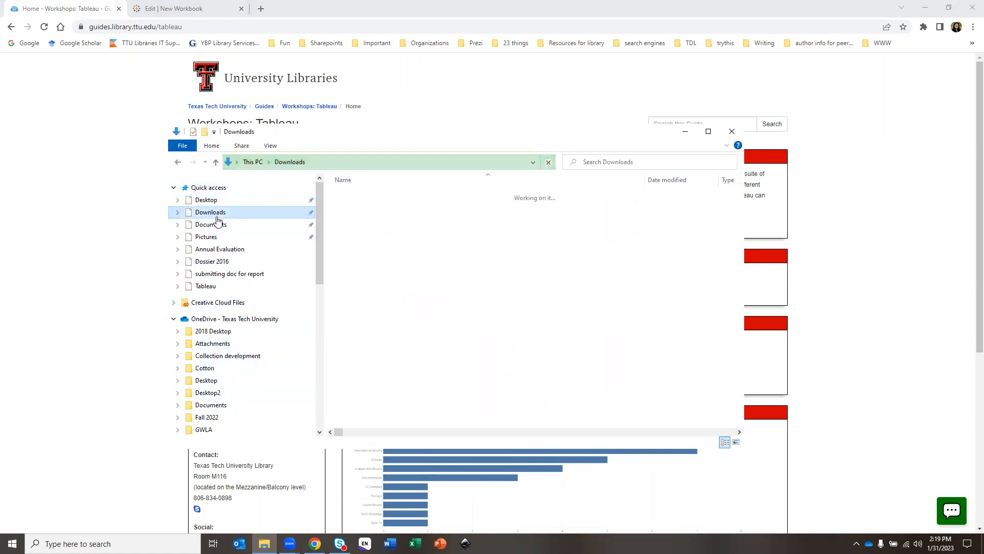
pyautogui.scroll(-1, 238, 391)
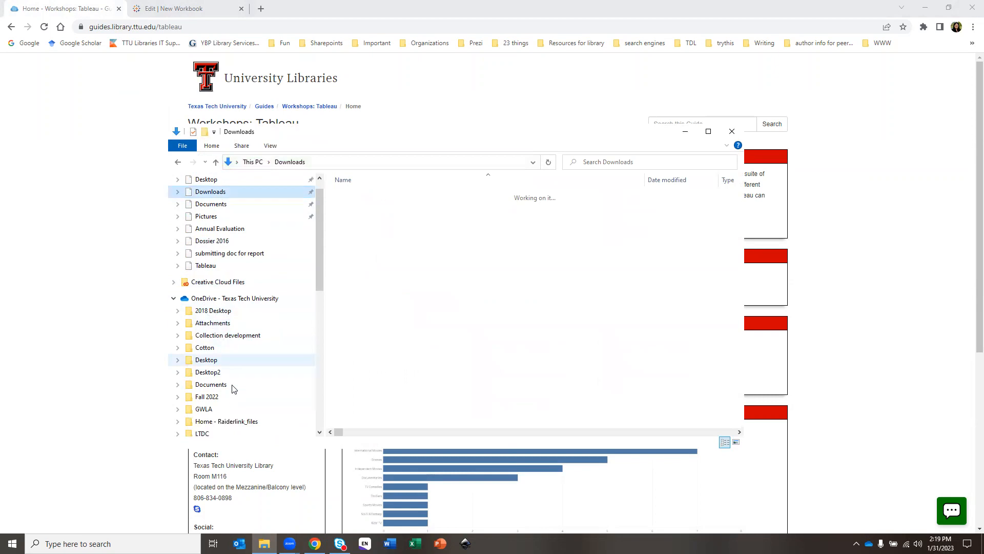
pyautogui.click(219, 386)
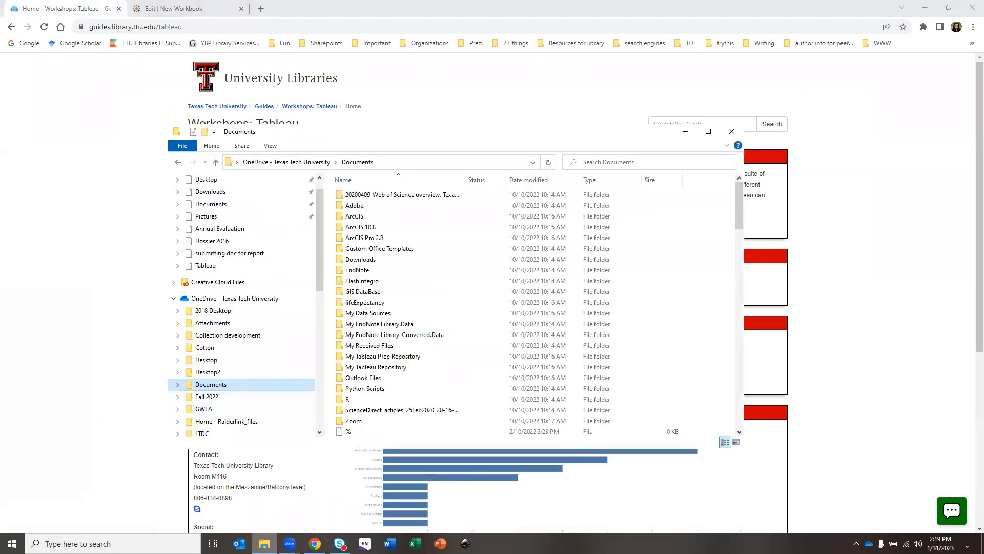
pyautogui.scroll(1, 302, 302)
pyautogui.scroll(-5, 264, 301)
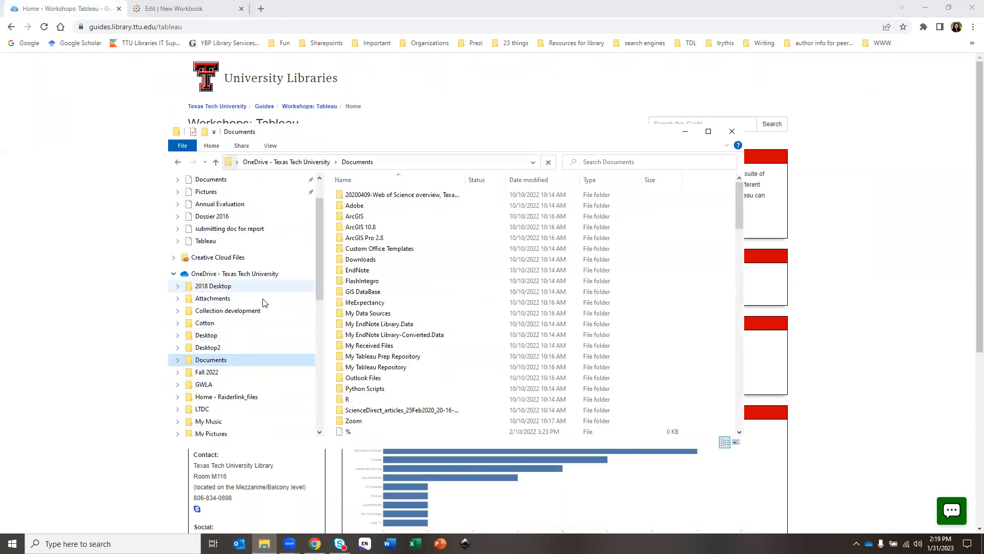
pyautogui.scroll(2, 259, 318)
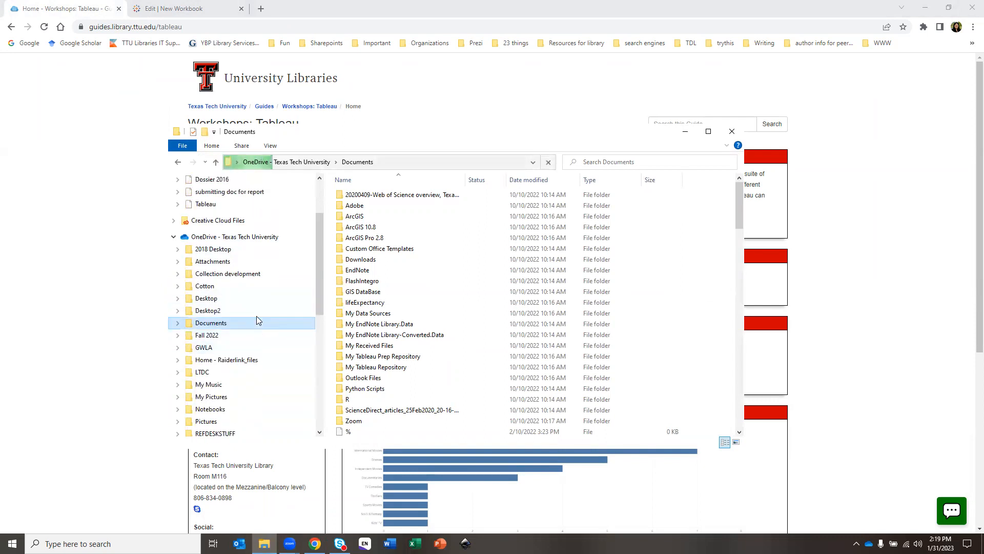
pyautogui.scroll(3, 215, 323)
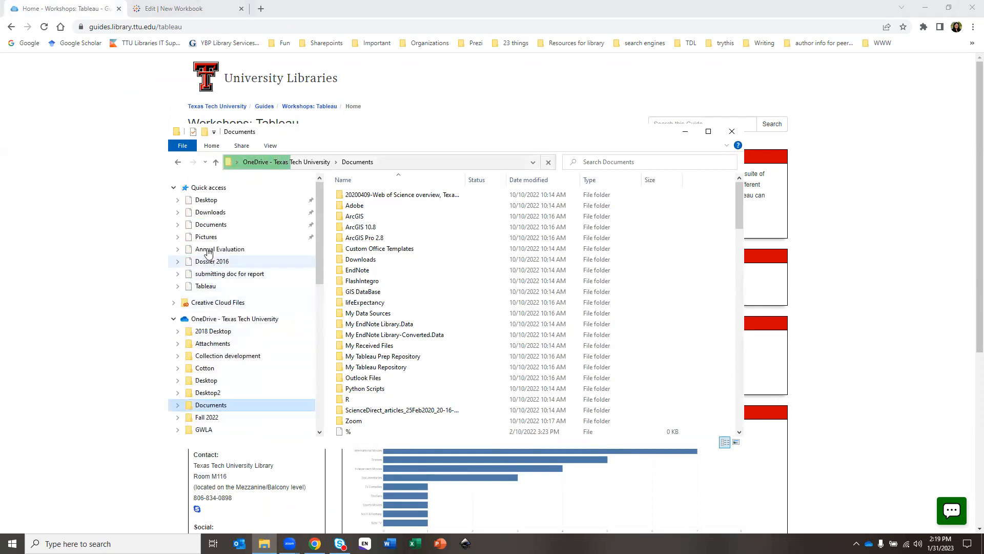
pyautogui.click(209, 214)
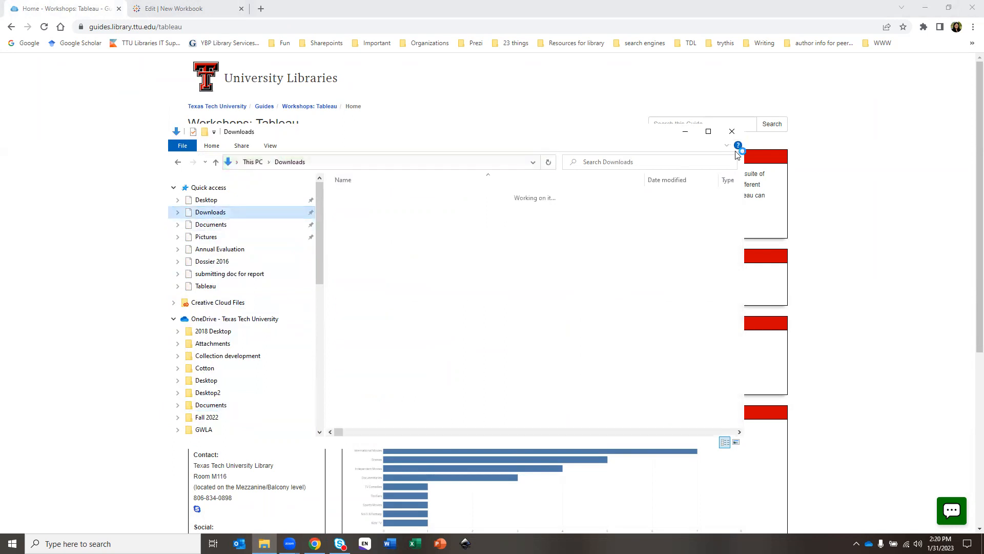
pyautogui.click(684, 138)
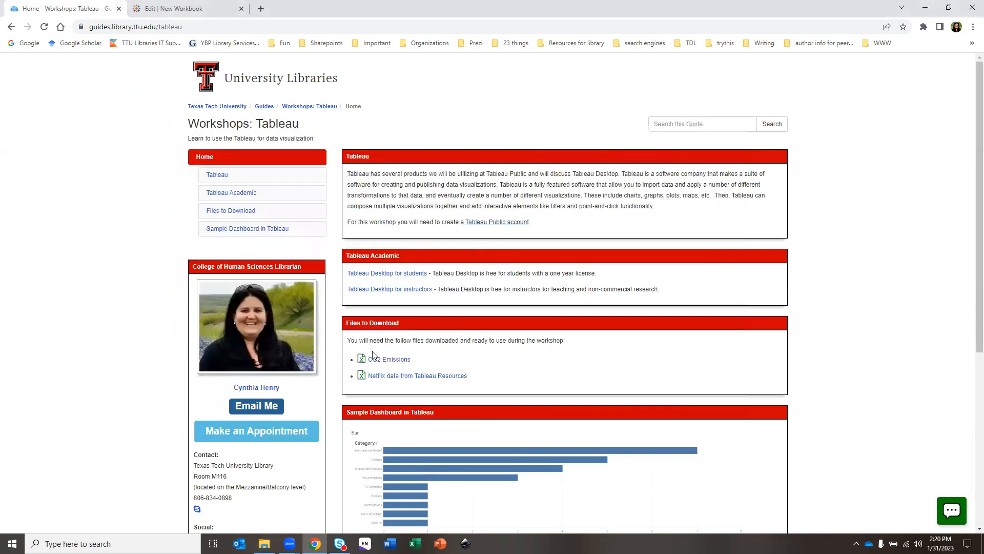
# Download the CO2 Emissions file from the workshop guide and return to the new Tableau workbook
pyautogui.click(388, 363)
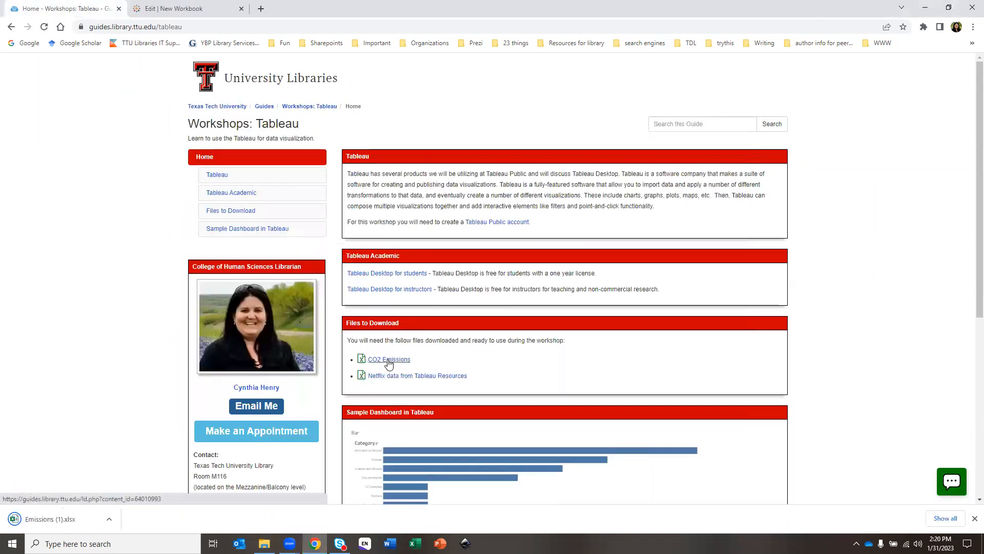
pyautogui.click(170, 11)
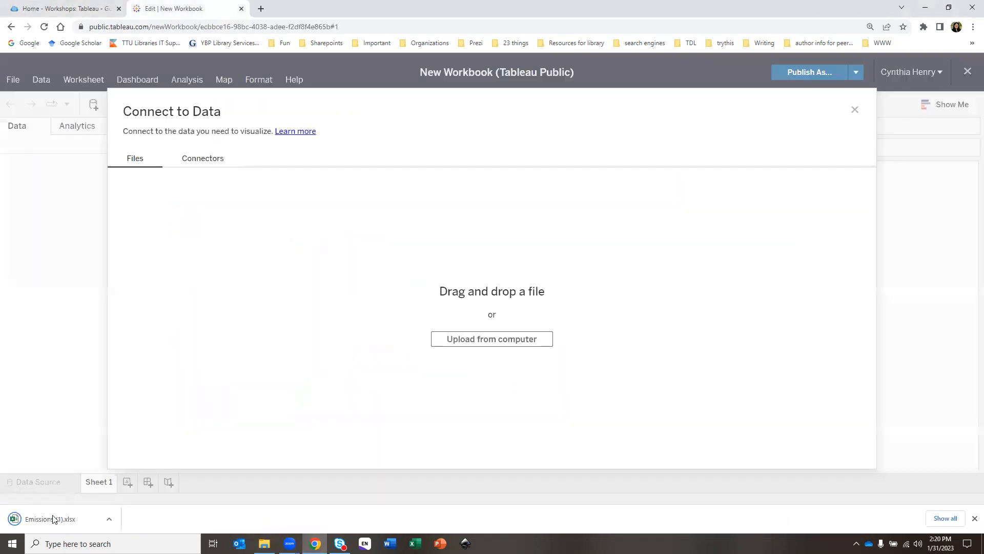
pyautogui.moveTo(35, 523); pyautogui.dragTo(59, 520)
# Upload Emissions.xlsx from the Downloads folder as the workbook's data source
pyautogui.click(482, 338)
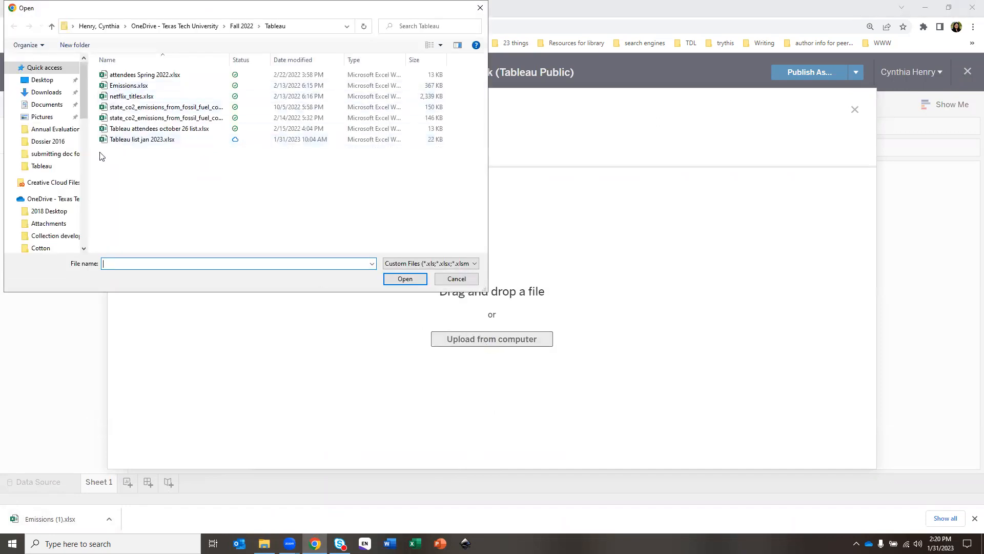
pyautogui.click(45, 92)
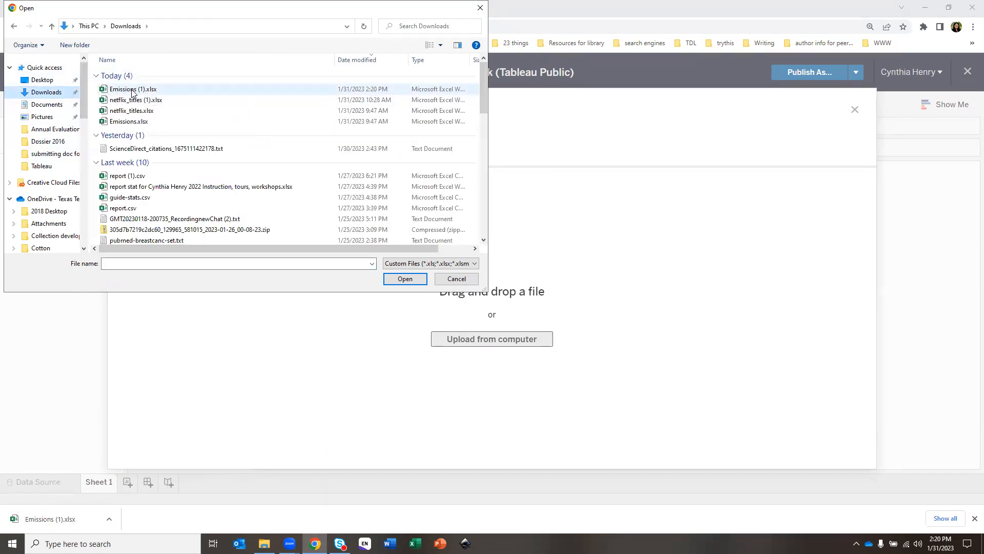
pyautogui.click(132, 123)
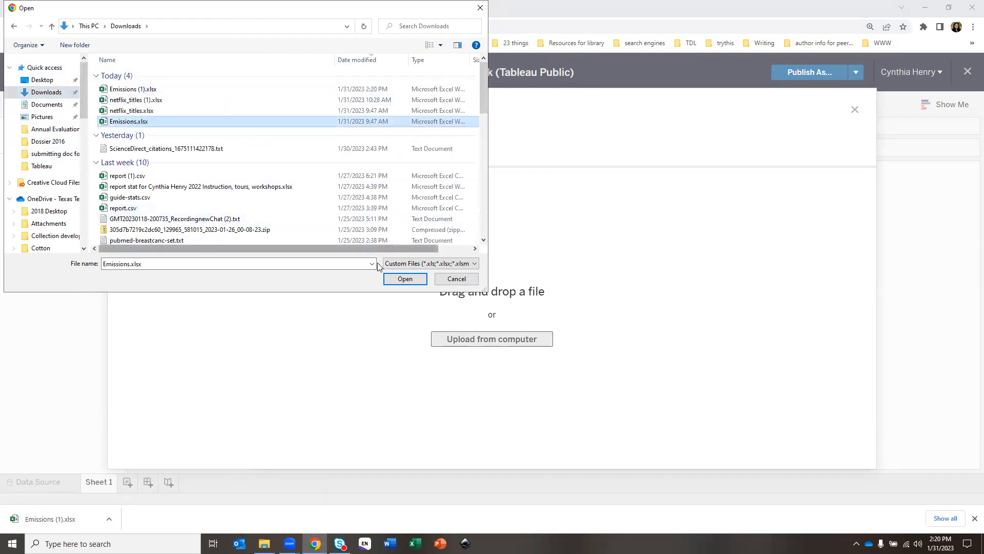
pyautogui.click(404, 283)
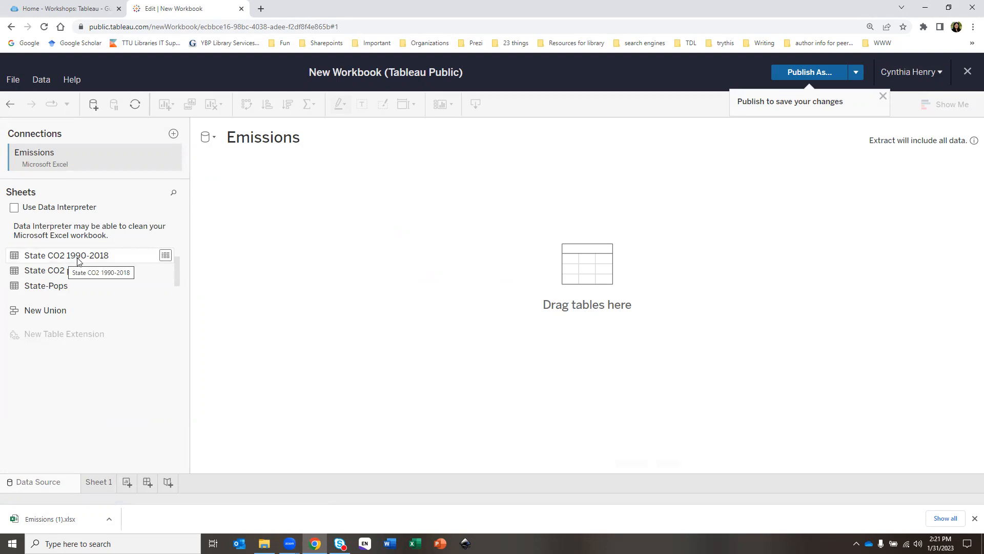
# Add the State CO2 1990-2018 sheet to the data source canvas
pyautogui.moveTo(58, 259); pyautogui.dragTo(331, 254)
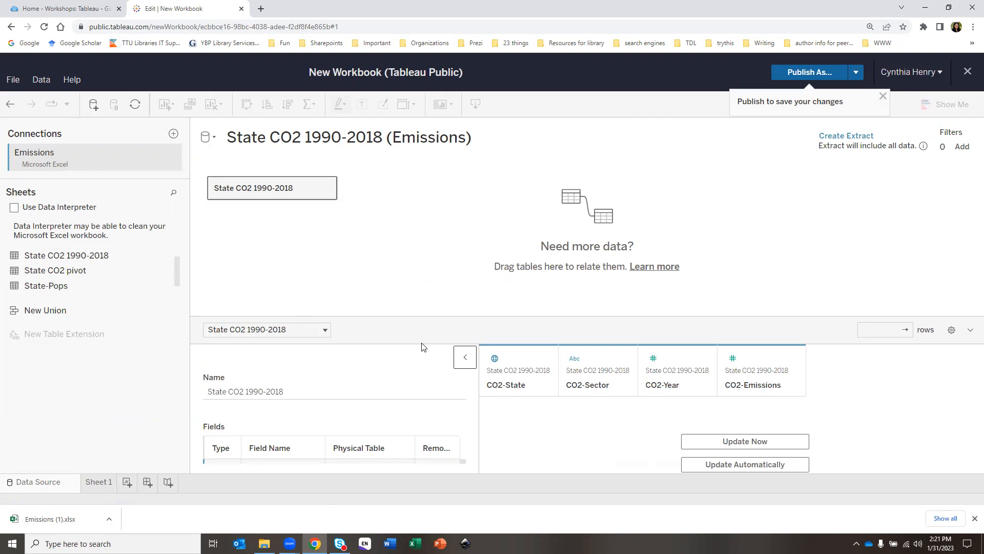
pyautogui.hotkey('ctrl', '+')
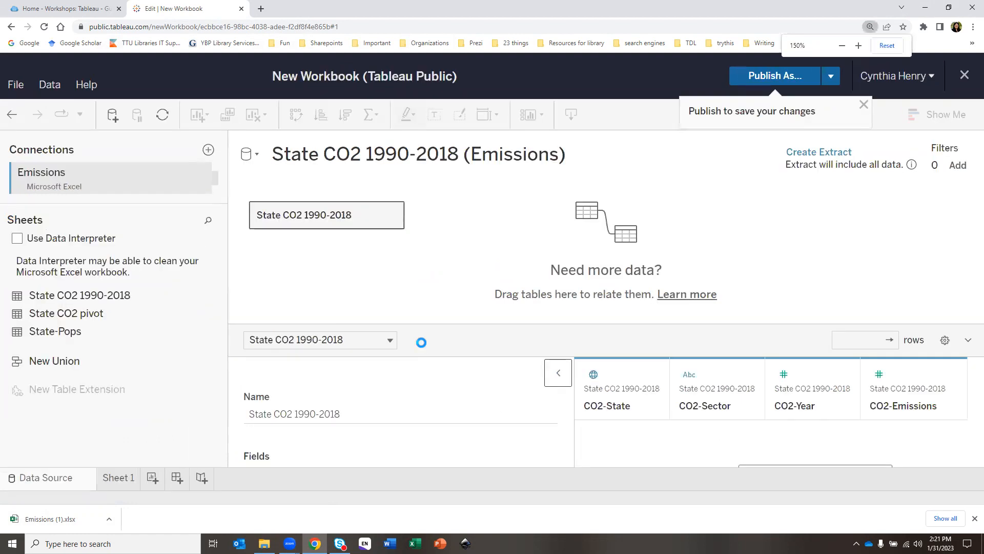
pyautogui.hotkey('ctrl', '-')
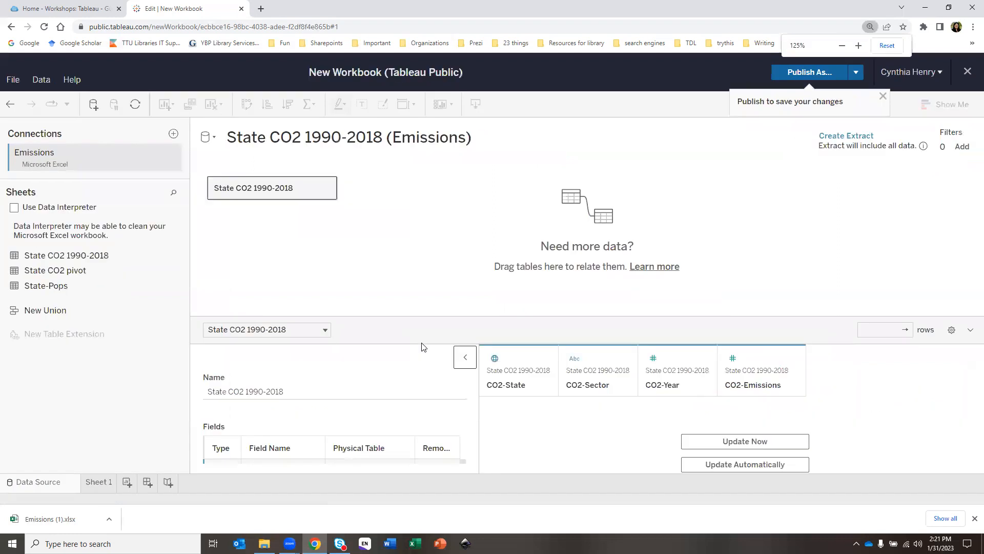
# Enlarge the table details area below the canvas and update the preview to load the State CO2 1990-2018 rows
pyautogui.moveTo(544, 318); pyautogui.dragTo(543, 251)
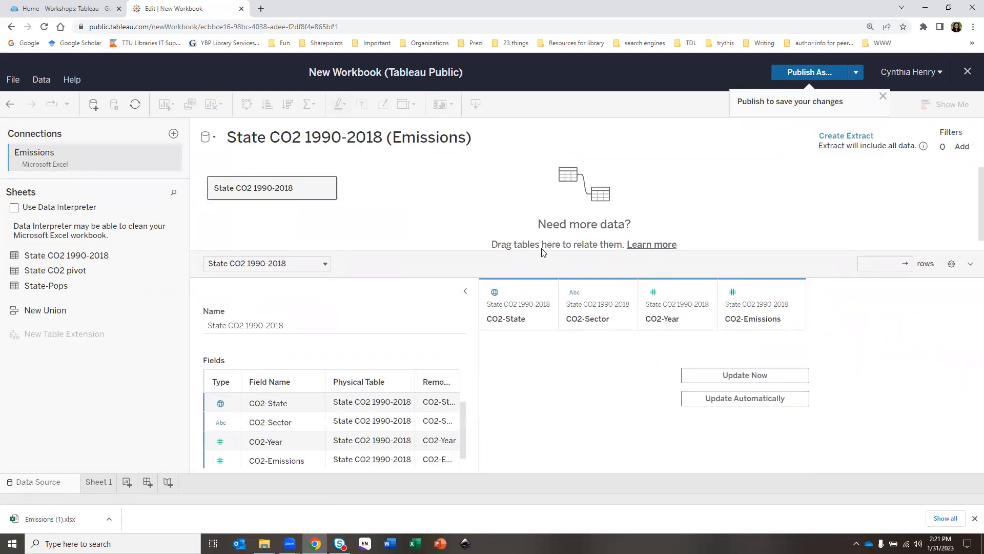
pyautogui.click(974, 518)
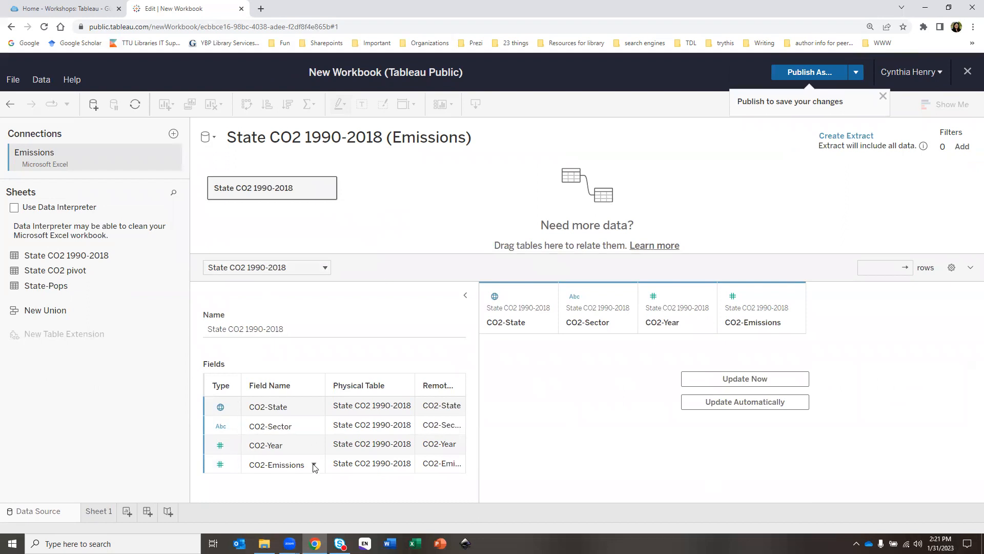
pyautogui.click(724, 383)
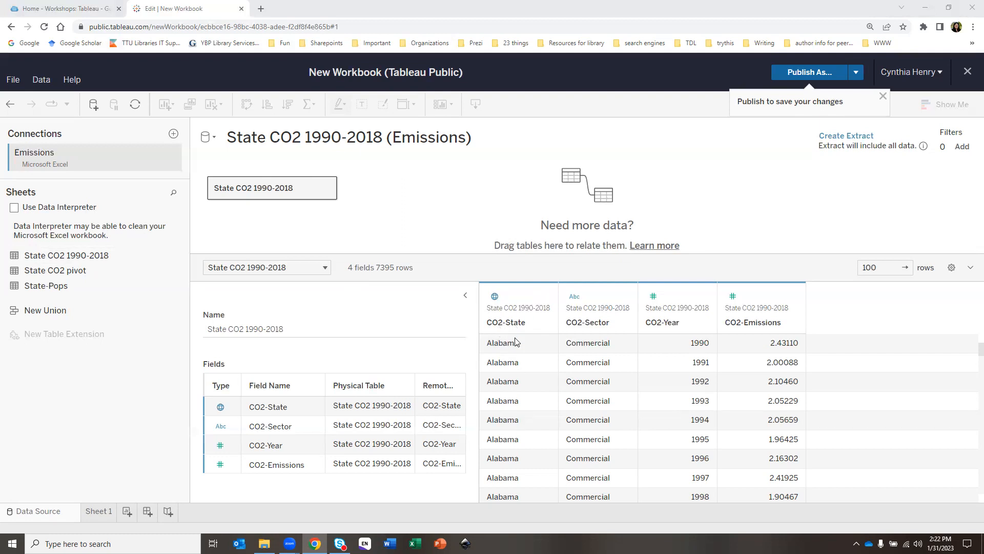
# Examine the data type options of the CO2-State field, including its geographic role, and those of the CO2-Sector field
pyautogui.click(495, 297)
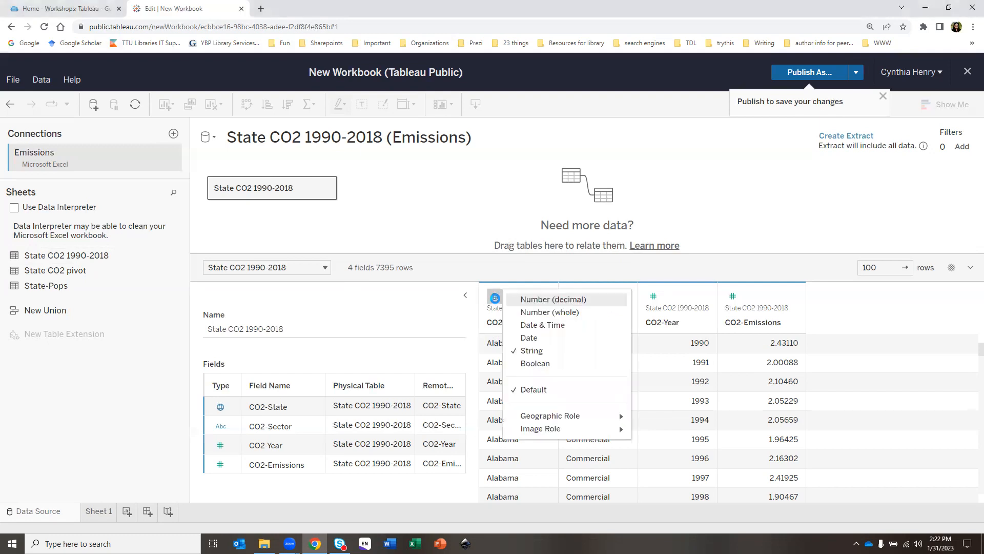
pyautogui.moveTo(573, 421)
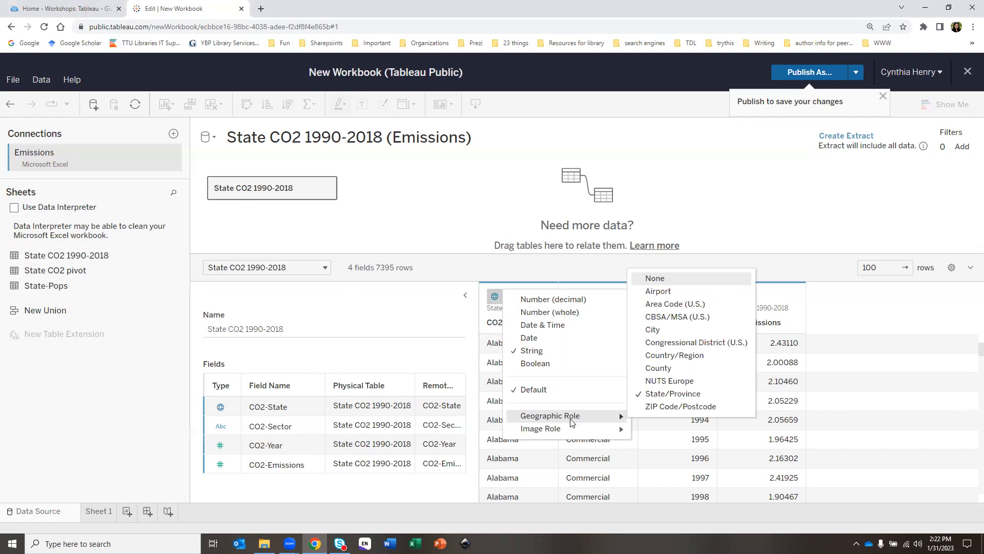
pyautogui.click(512, 209)
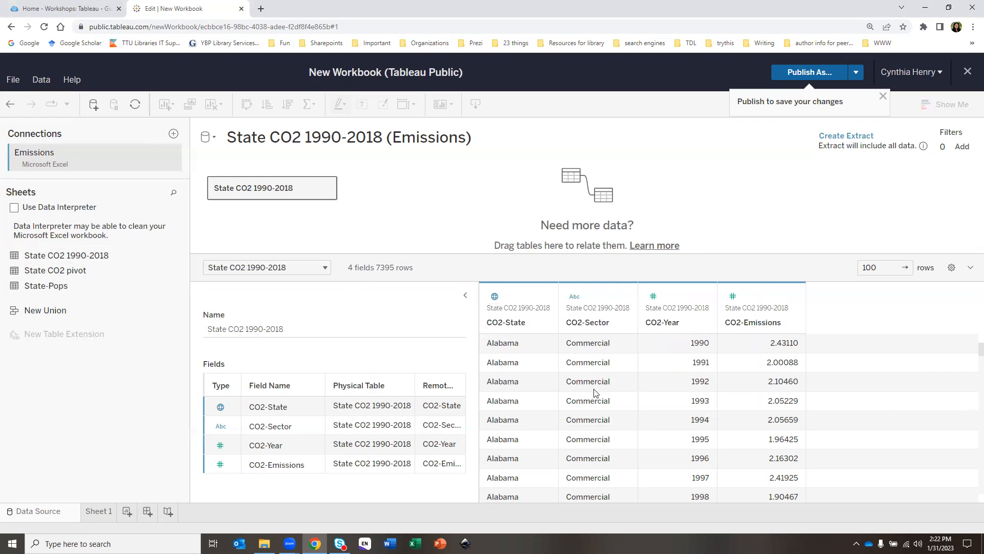
pyautogui.click(575, 298)
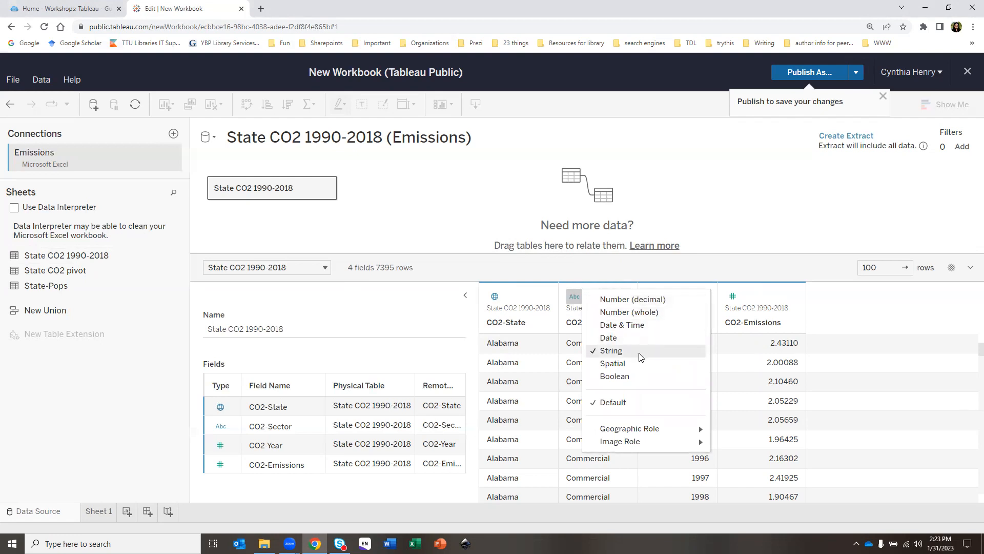
pyautogui.click(500, 209)
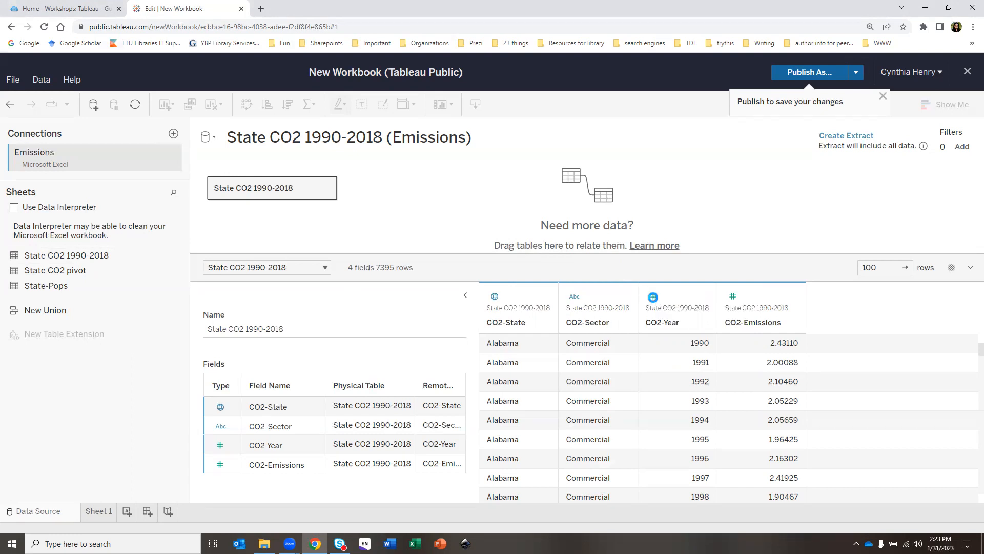
# Examine the data type options of the CO2-Year field and those of the CO2-Emissions field
pyautogui.click(653, 297)
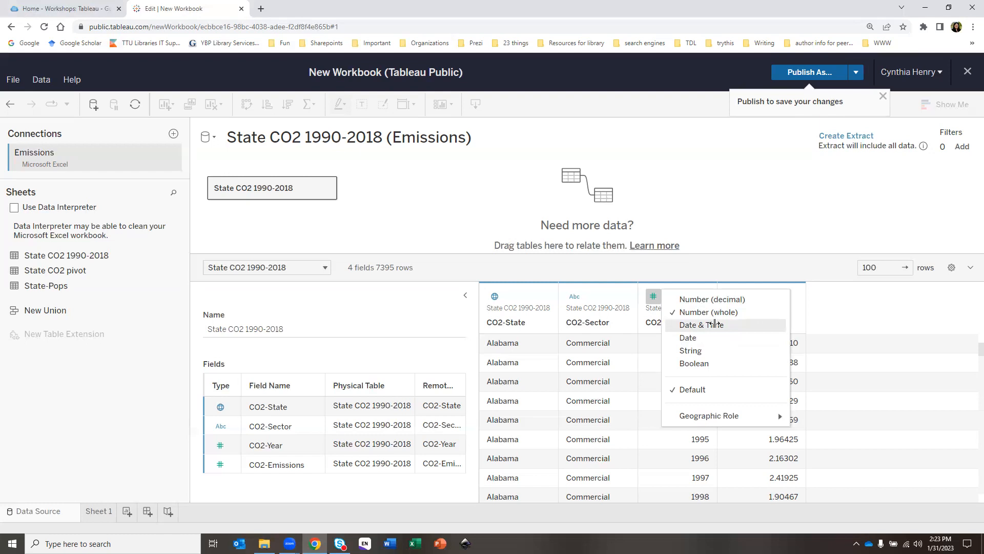
pyautogui.click(743, 223)
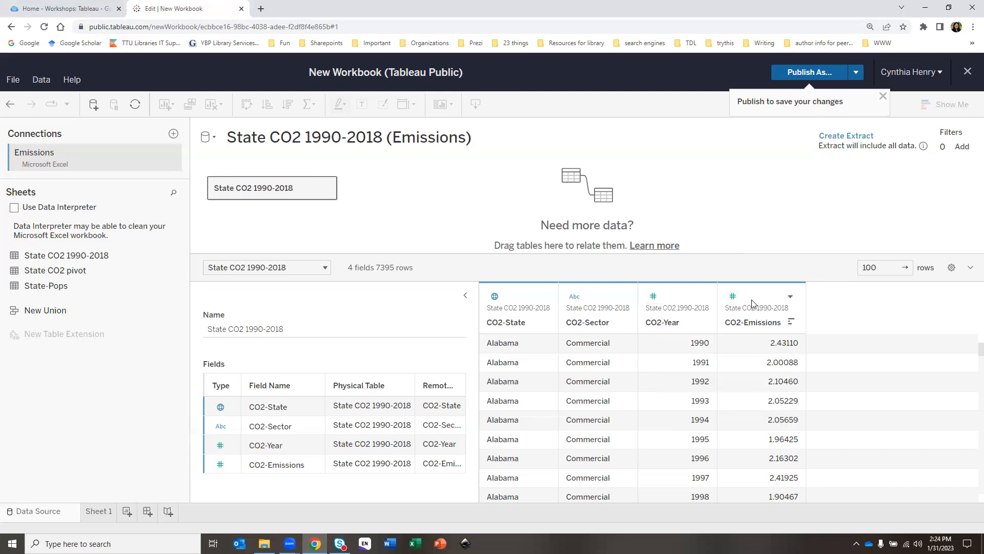
pyautogui.click(734, 297)
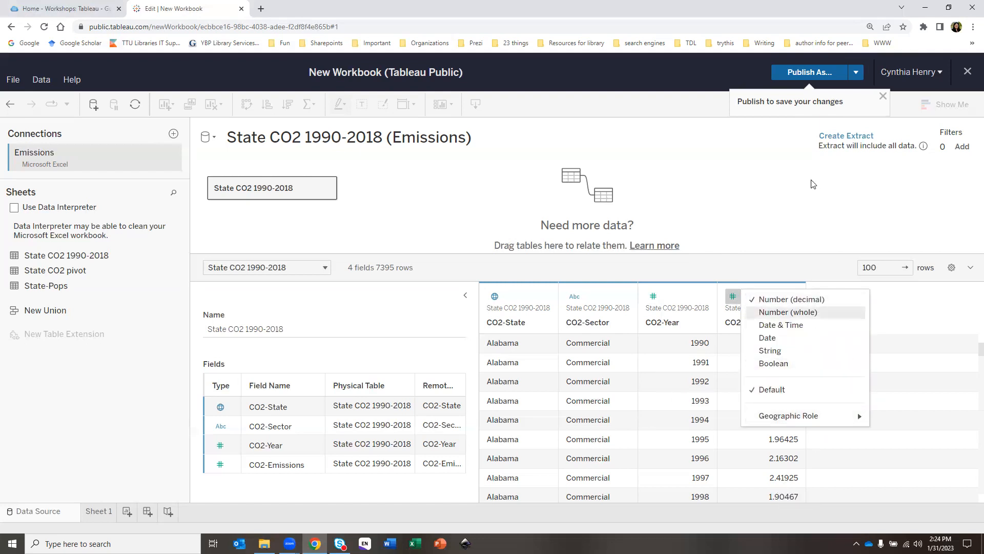
pyautogui.click(773, 211)
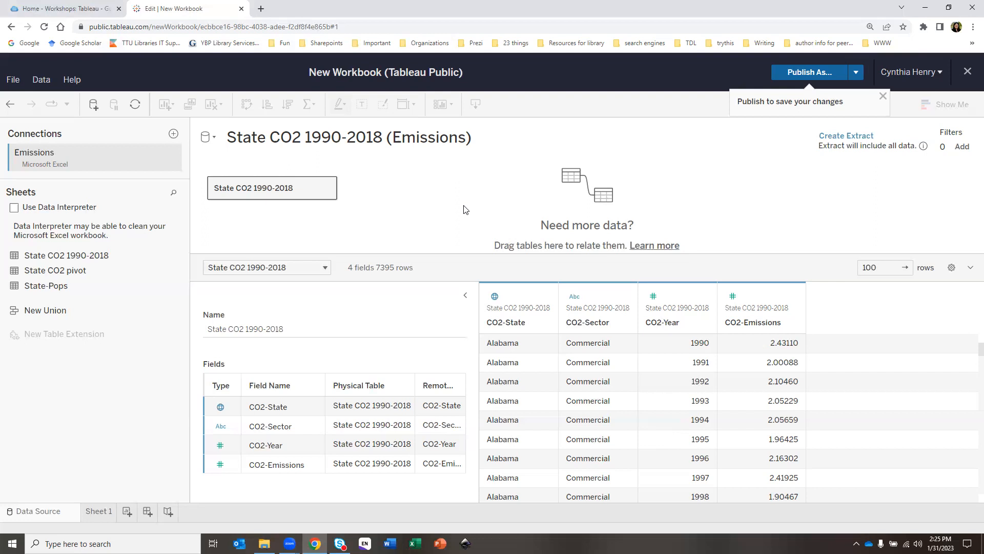
# Publish the workbook under the name "Emissions spring 2023" with its sheets shown as tabs
pyautogui.click(882, 97)
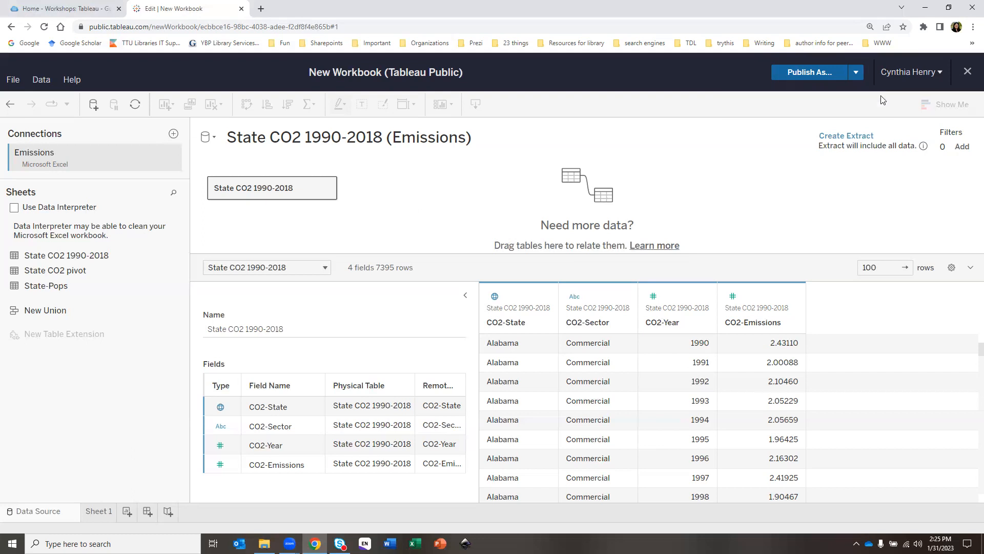
pyautogui.click(814, 72)
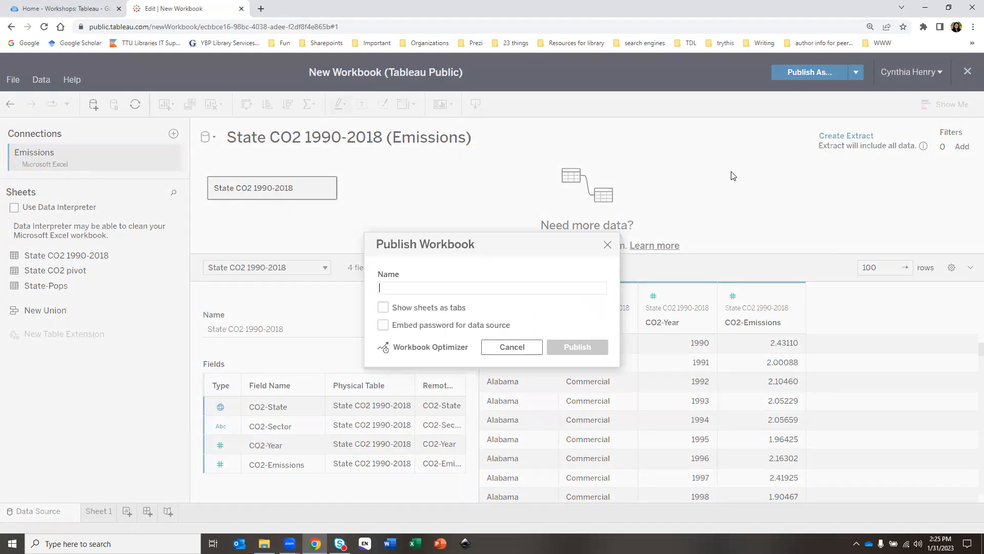
pyautogui.write('E')
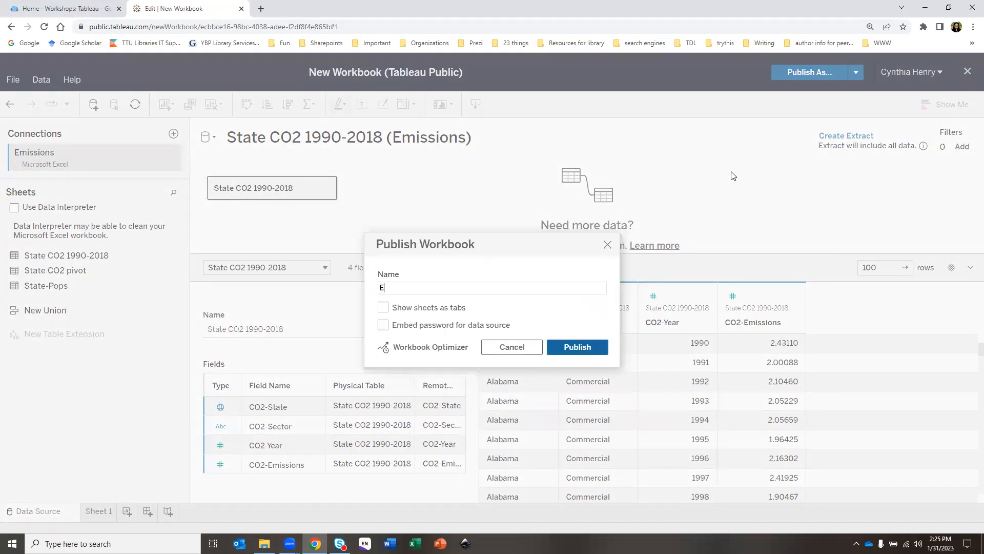
pyautogui.write('missions spring 2023')
pyautogui.click(382, 308)
pyautogui.click(575, 349)
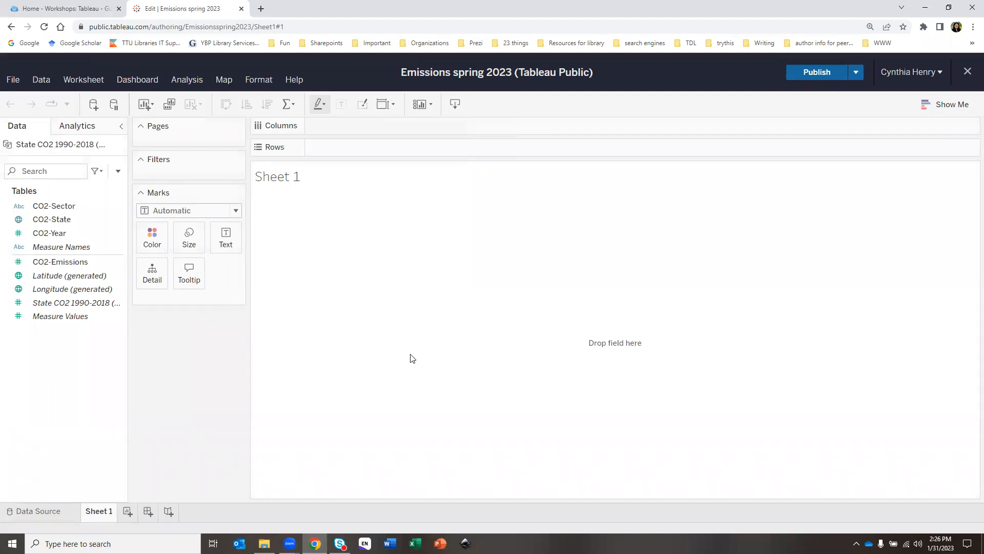
# Review the published workbook's data source page and the list of fields available in Sheet 1, ending on Sheet 1
pyautogui.click(20, 510)
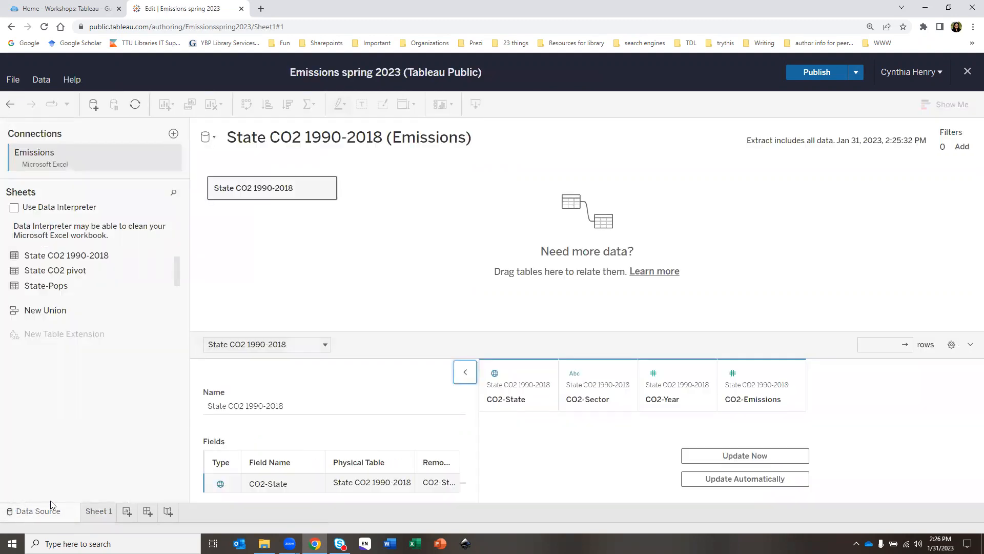
pyautogui.click(98, 511)
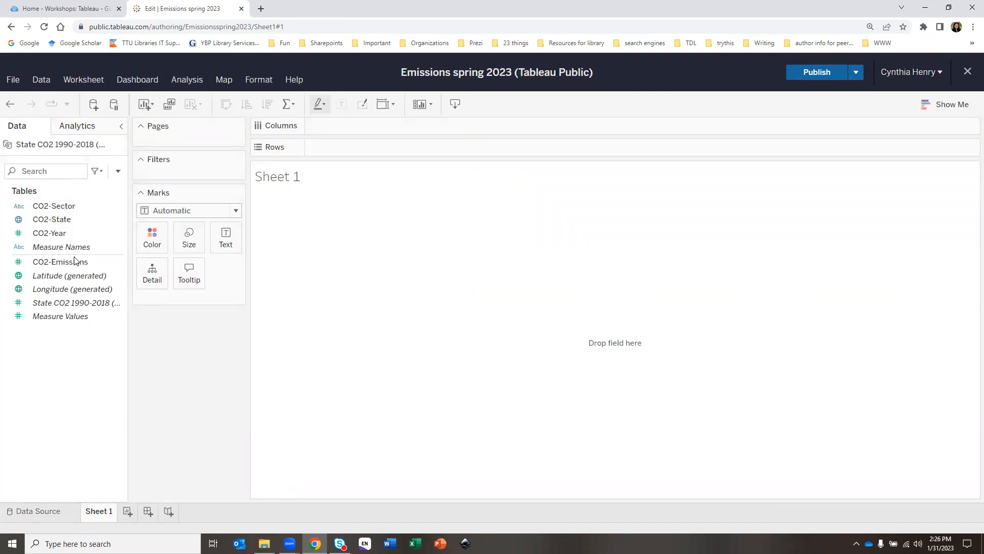
pyautogui.click(61, 234)
pyautogui.click(25, 511)
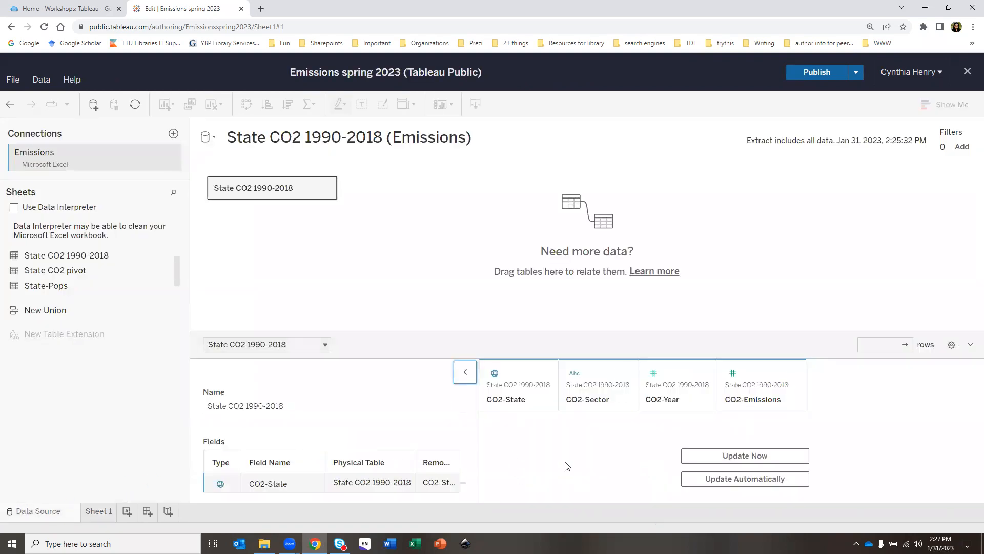
pyautogui.click(103, 511)
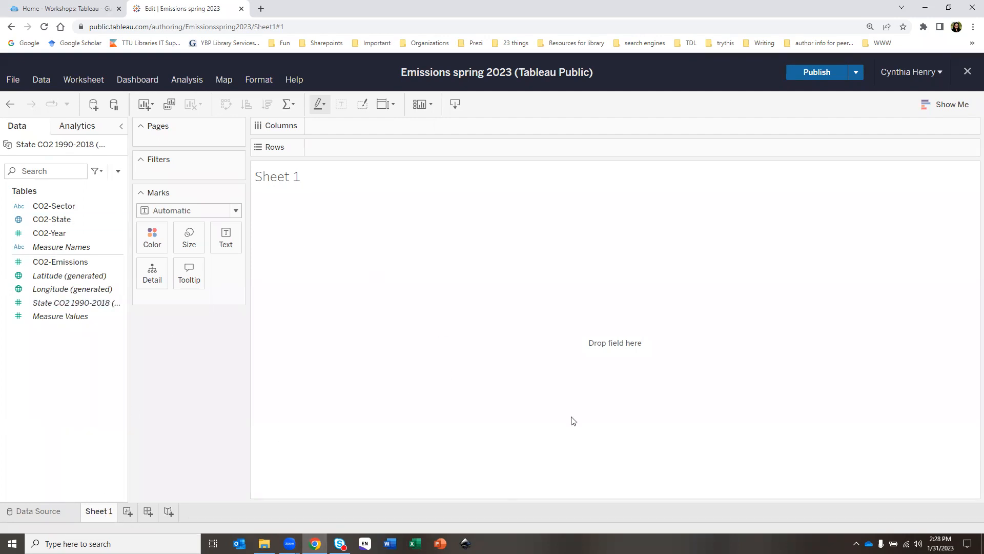
# Rename Sheet 1 as Bar Chart
pyautogui.rightClick(100, 515)
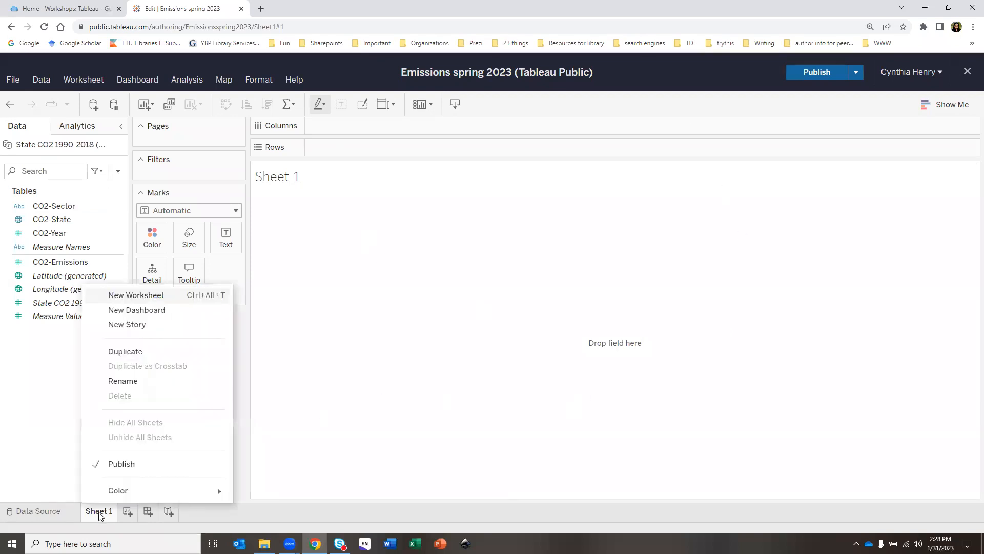
pyautogui.click(126, 382)
pyautogui.write('Bar Chart')
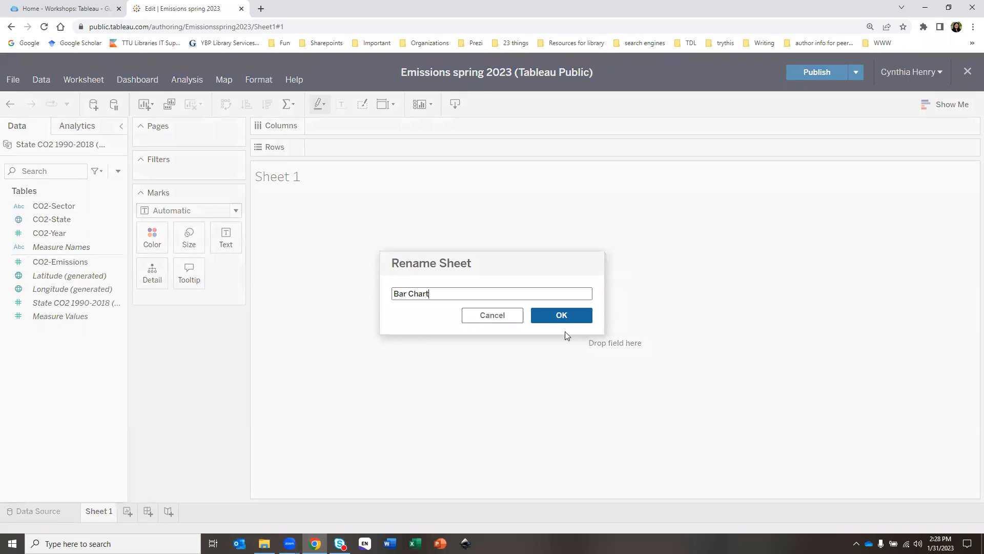
pyautogui.click(560, 315)
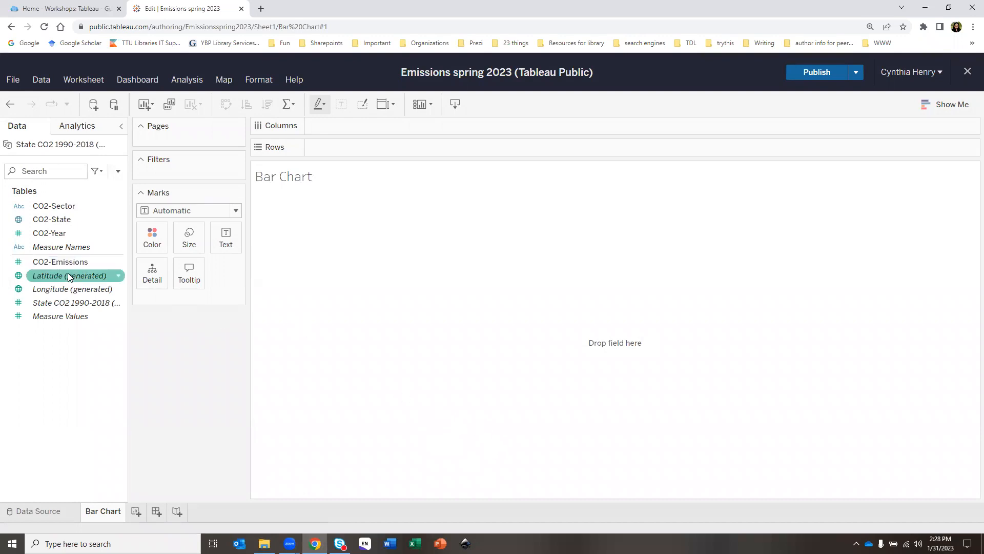
# Build a vertical bar chart with CO2-State on the columns and the sum of CO2-Emissions on the rows
pyautogui.moveTo(55, 220); pyautogui.dragTo(358, 129)
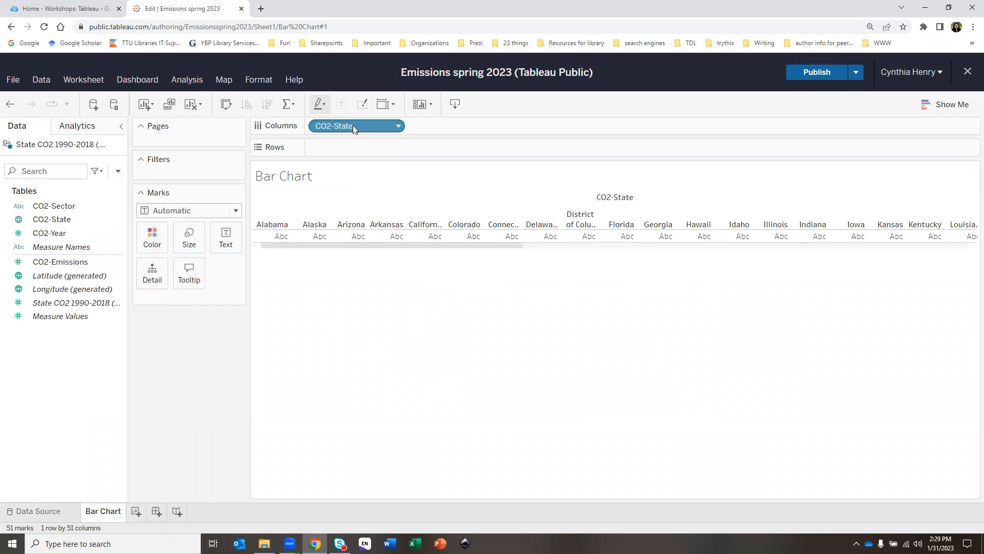
pyautogui.moveTo(353, 125); pyautogui.dragTo(344, 147)
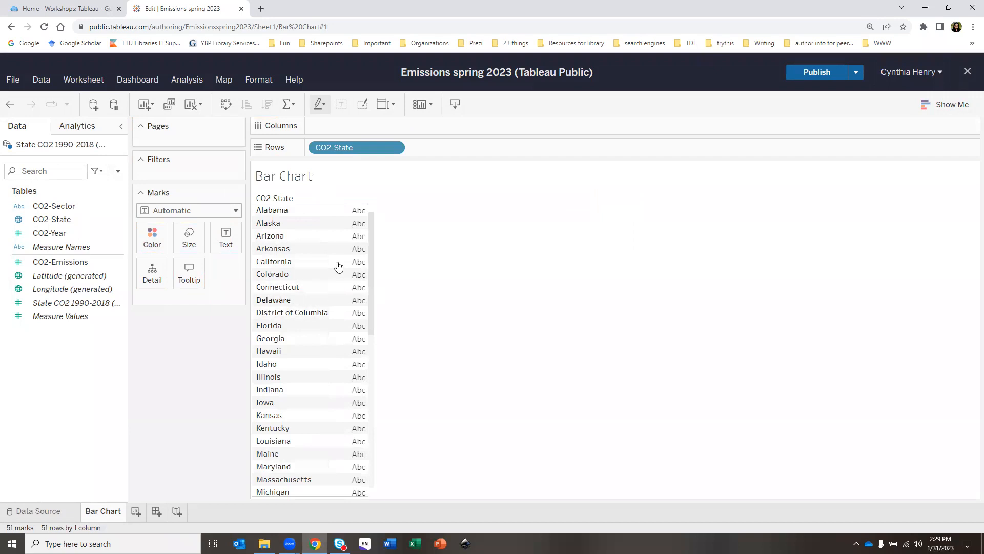
pyautogui.moveTo(360, 148); pyautogui.dragTo(360, 126)
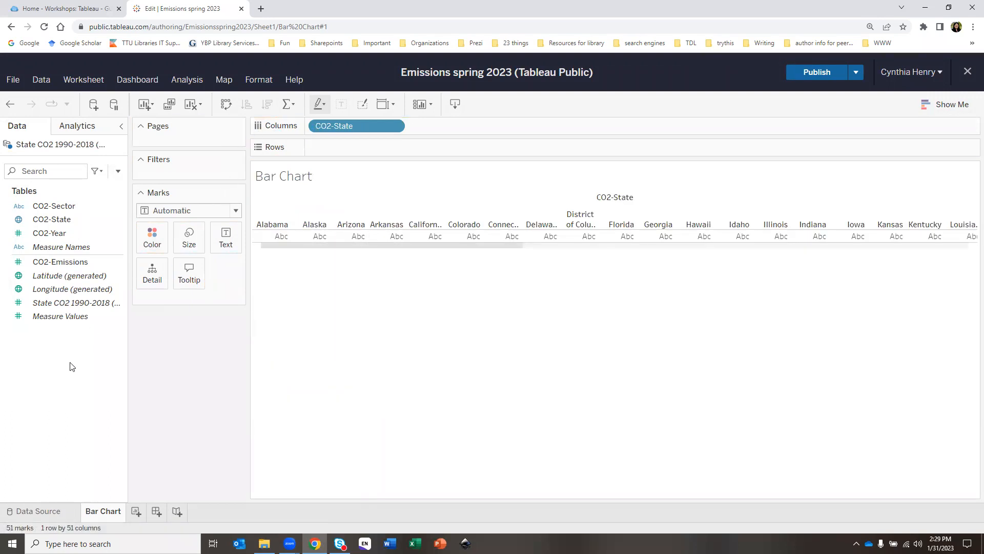
pyautogui.moveTo(59, 262); pyautogui.dragTo(349, 150)
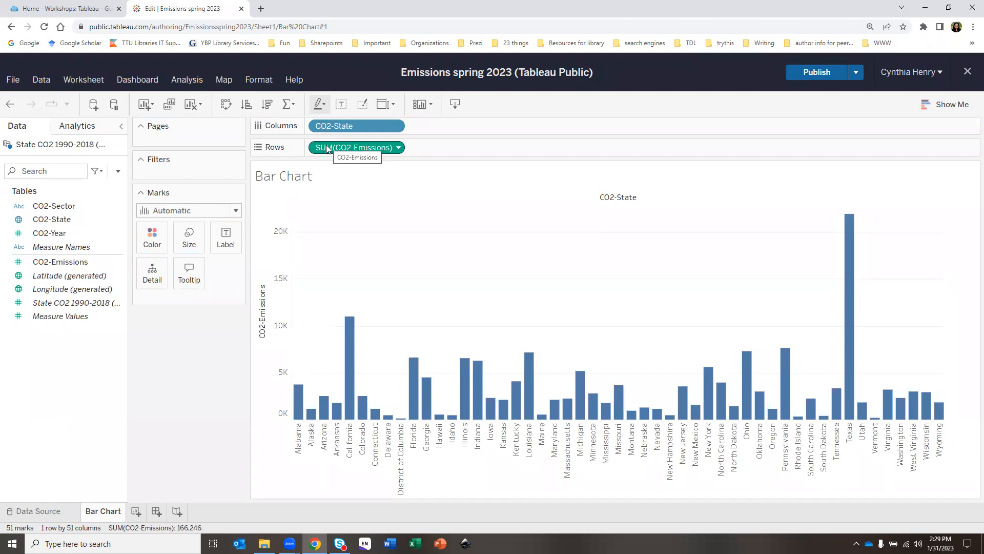
# Try the Average and Median aggregations for CO2-Emissions on the rows and return the measure to Sum
pyautogui.rightClick(384, 148)
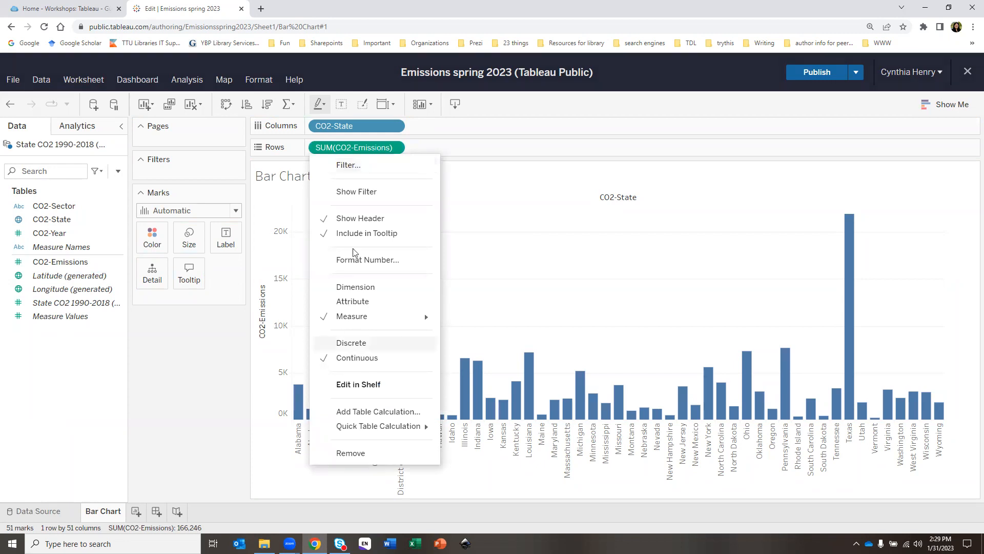
pyautogui.moveTo(359, 318)
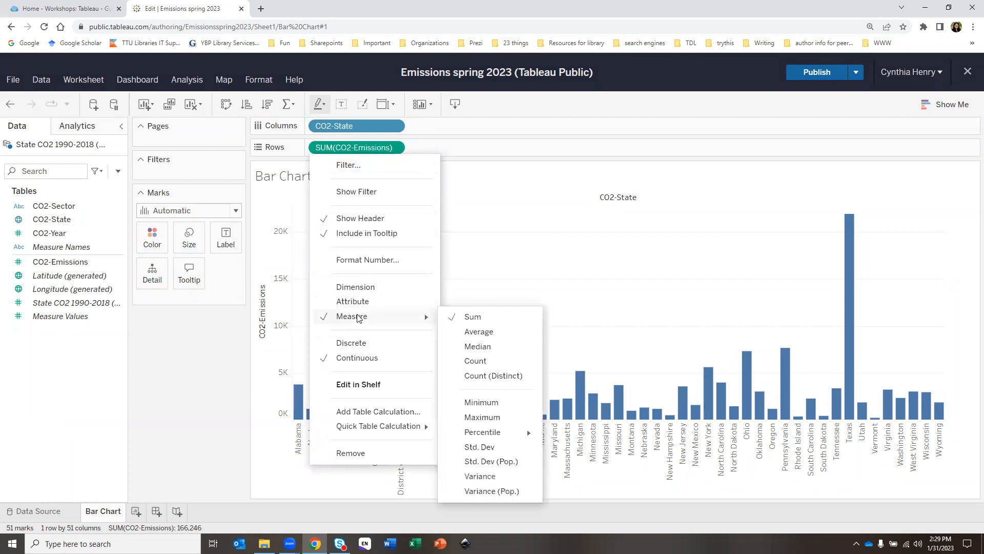
pyautogui.click(466, 332)
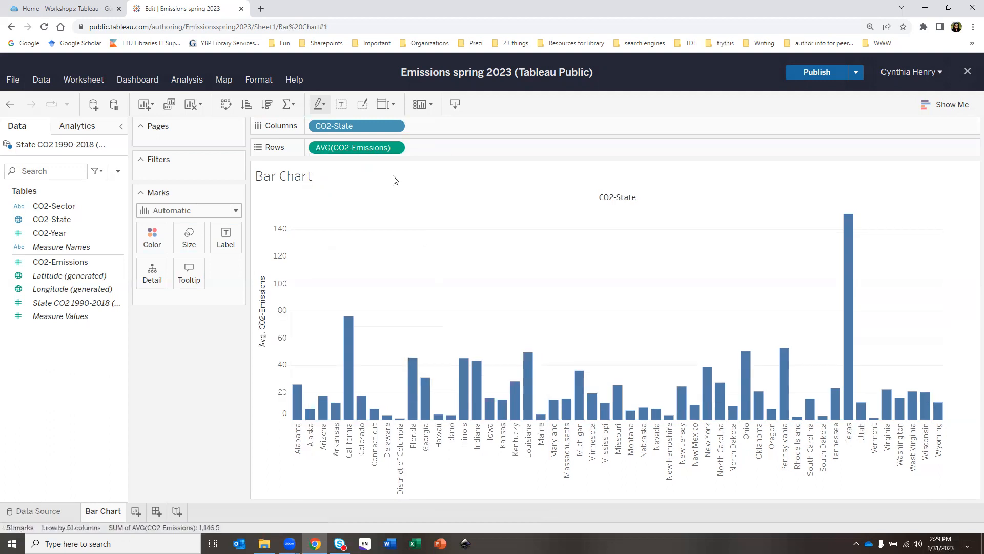
pyautogui.click(394, 148)
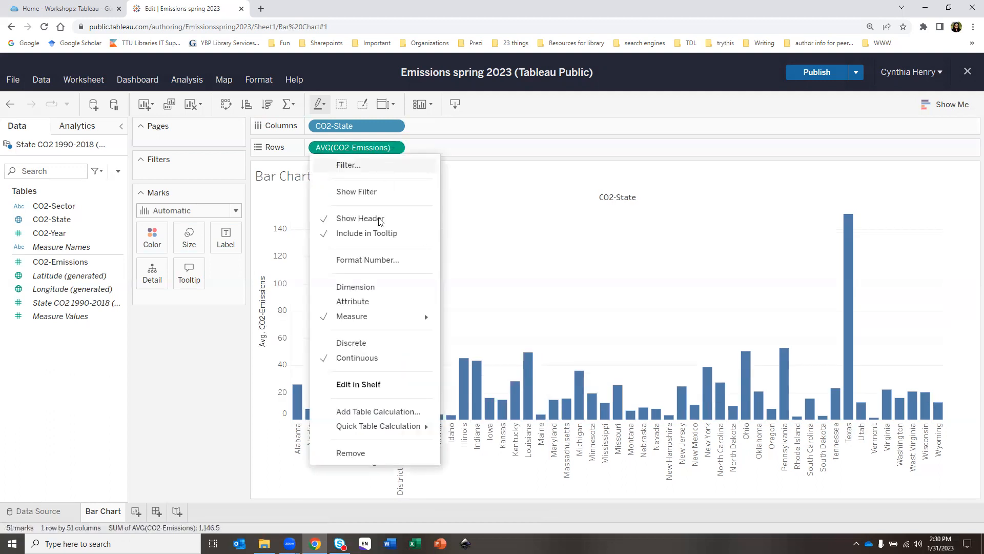
pyautogui.moveTo(391, 317)
pyautogui.click(477, 346)
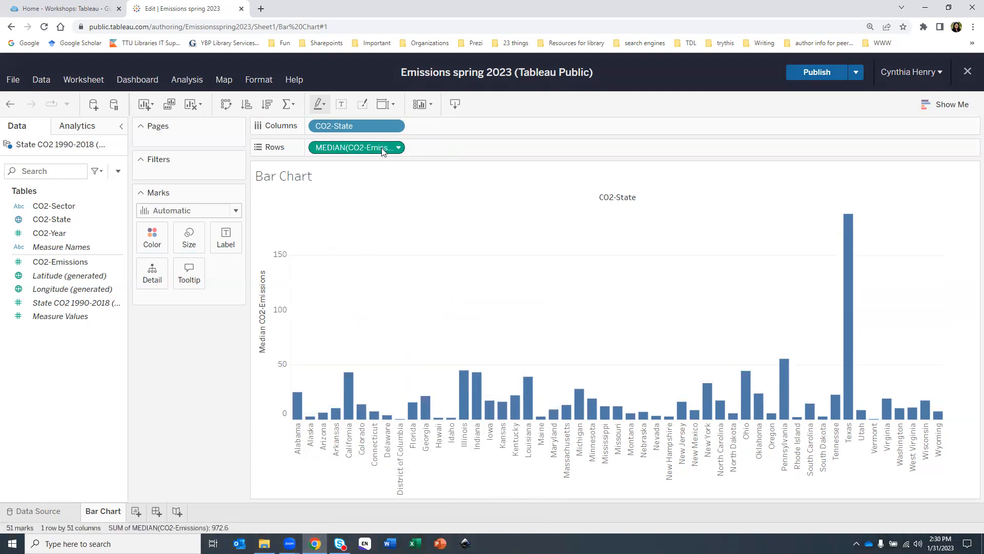
pyautogui.click(398, 148)
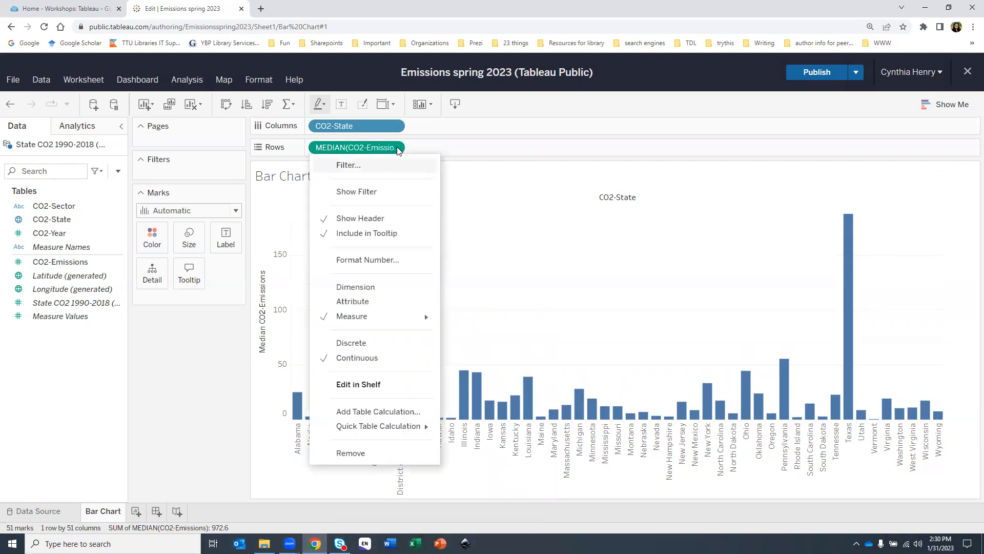
pyautogui.moveTo(398, 316)
pyautogui.click(462, 316)
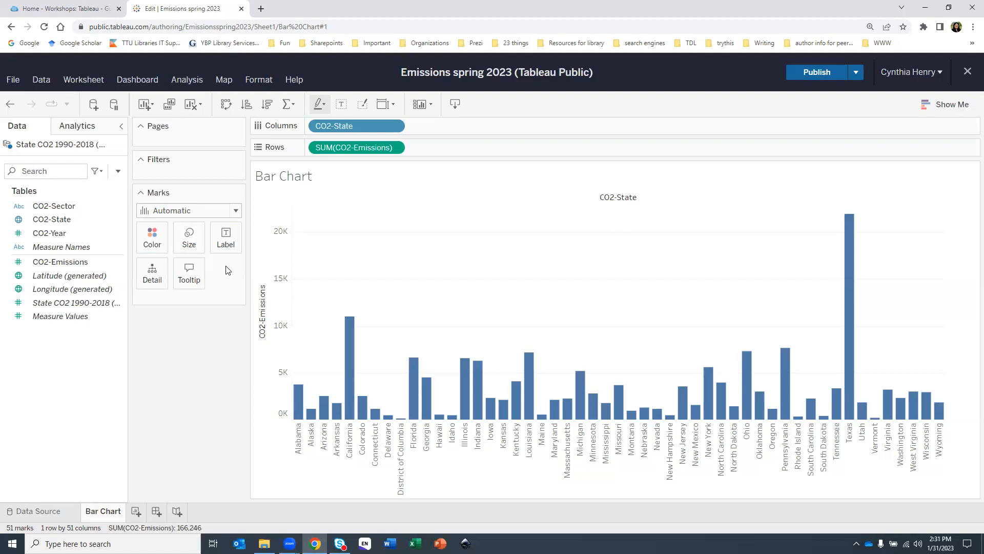
# Swap the chart's rows and columns and sort the states by the sum of CO2-Emissions in descending order
pyautogui.click(228, 111)
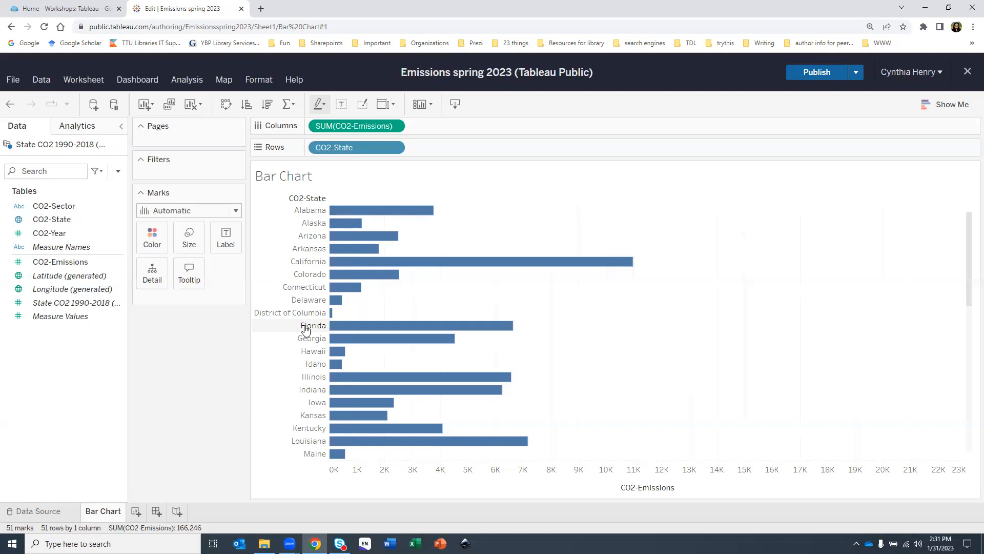
pyautogui.moveTo(338, 222)
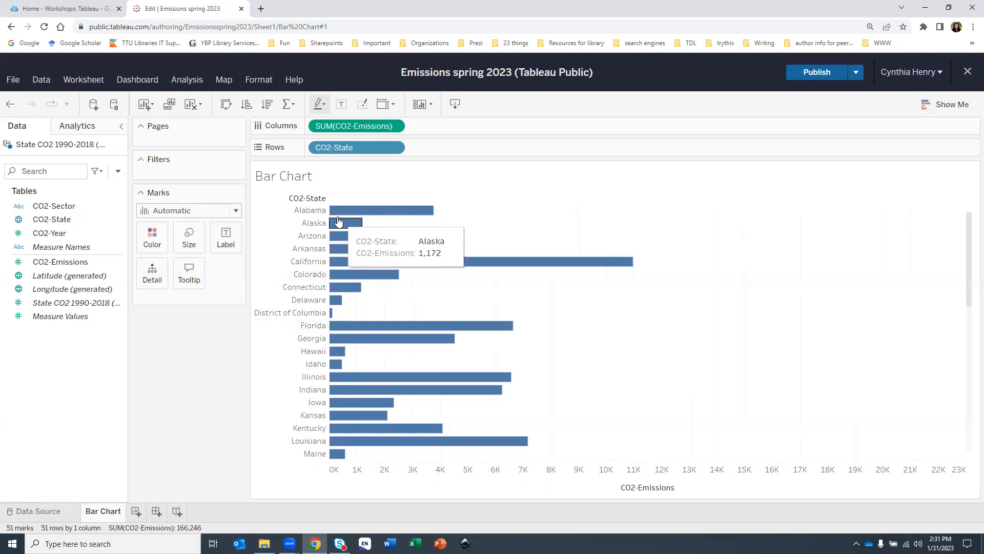
pyautogui.rightClick(381, 149)
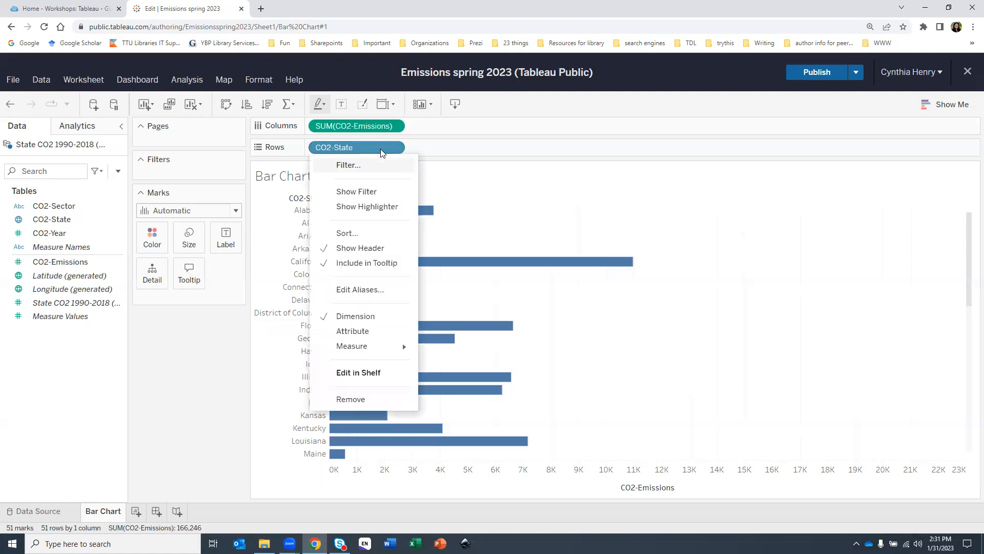
pyautogui.click(369, 235)
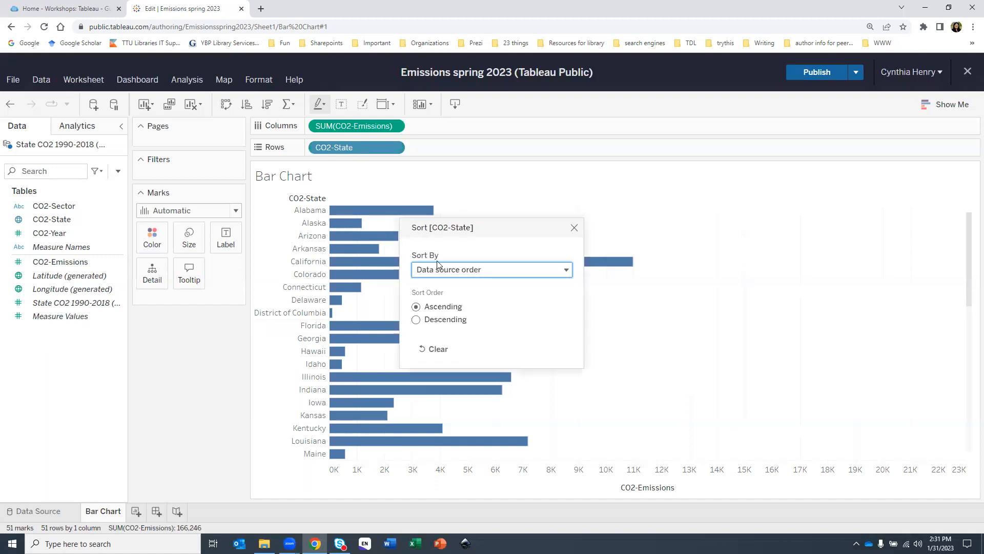
pyautogui.click(464, 272)
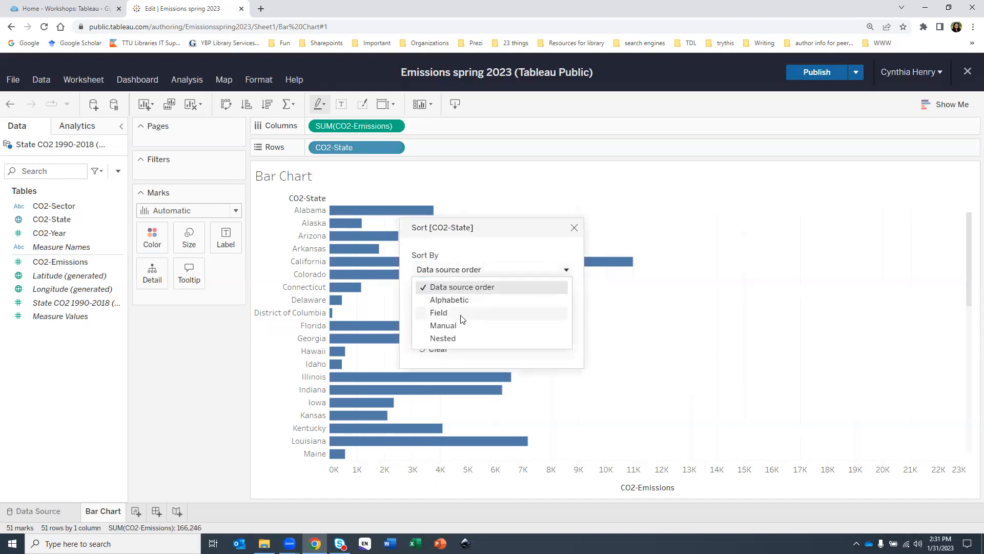
pyautogui.click(461, 313)
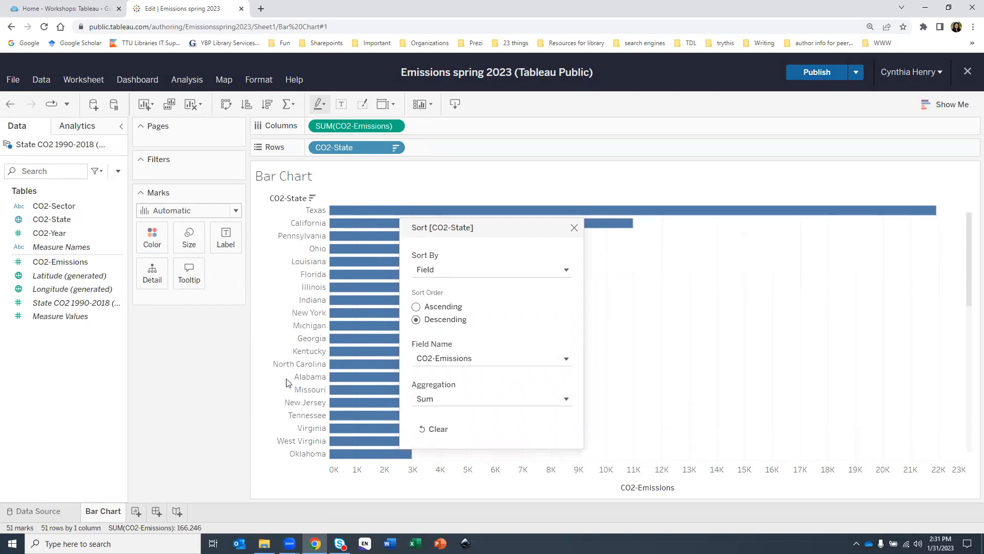
pyautogui.click(574, 227)
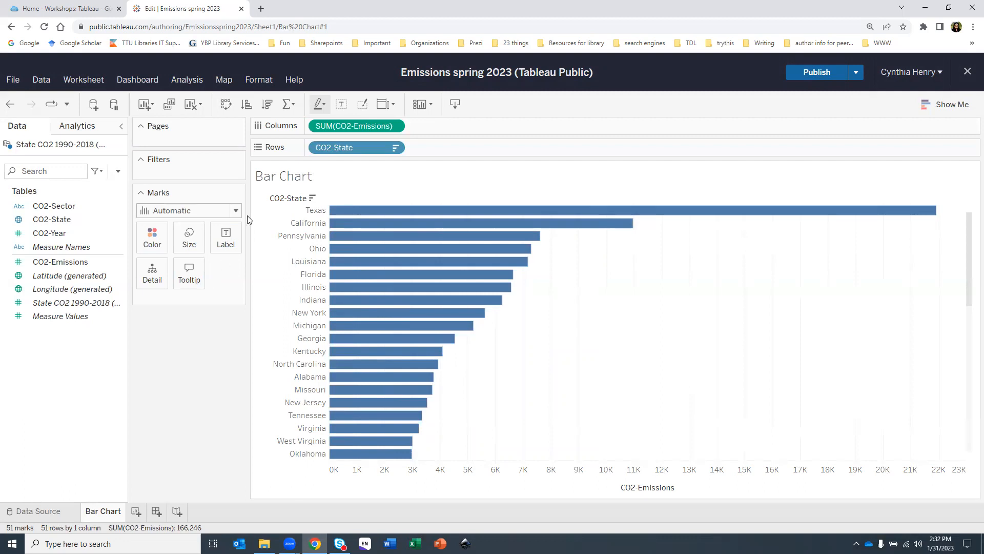
pyautogui.click(246, 106)
pyautogui.click(267, 108)
# Split the bar chart by sector by placing CO2-Sector on the columns ahead of the CO2-Emissions sum
pyautogui.click(55, 207)
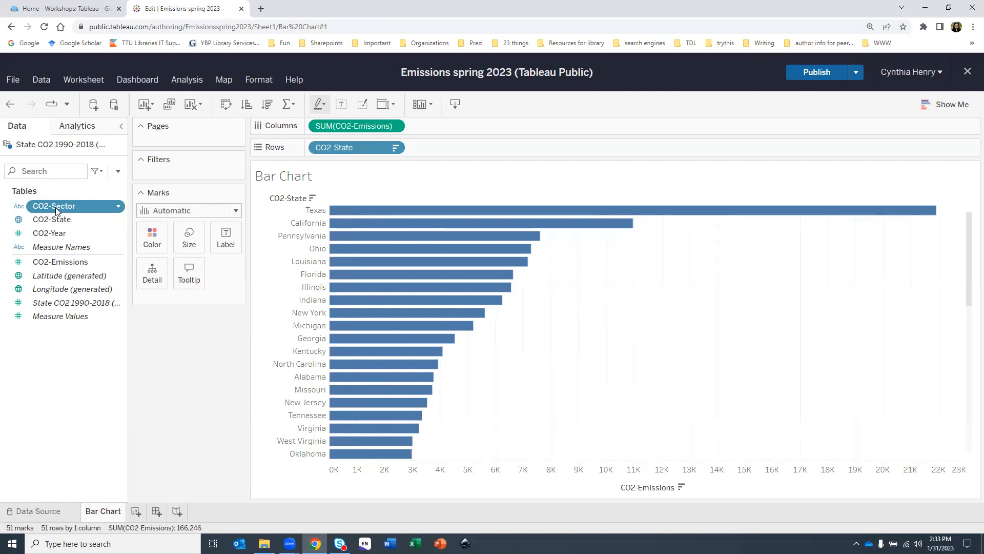
pyautogui.moveTo(55, 208); pyautogui.dragTo(460, 125)
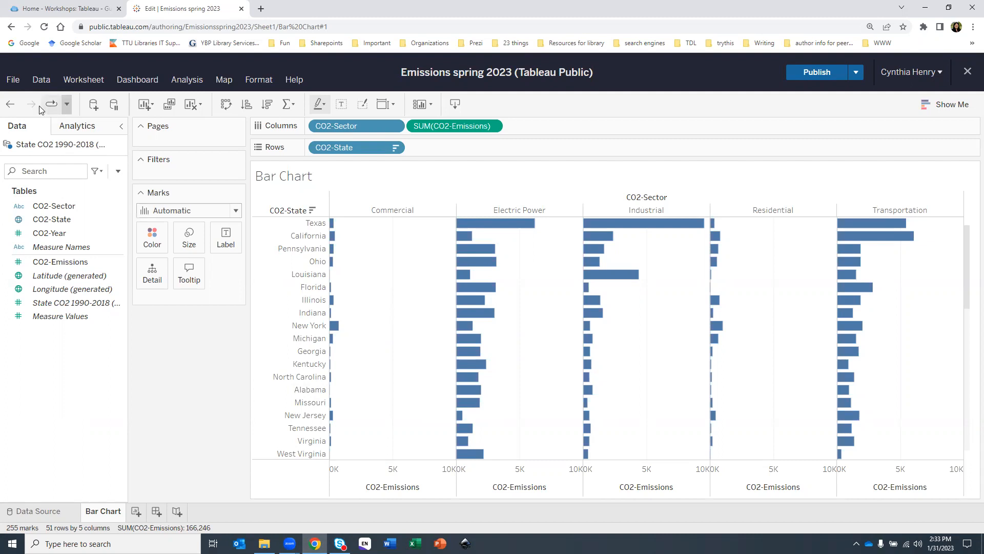
# Undo the sector split on the columns and color the state bars by CO2-Sector
pyautogui.click(10, 105)
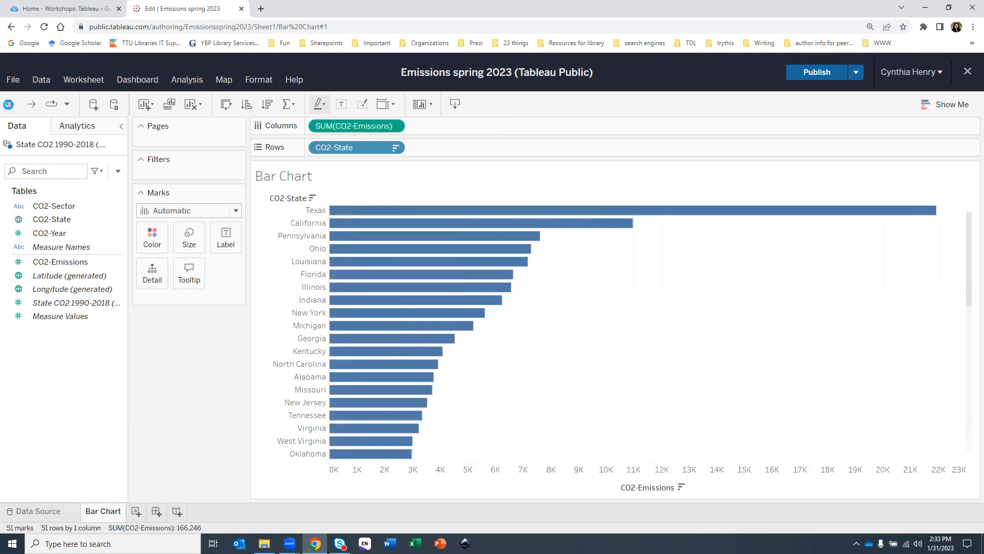
pyautogui.moveTo(43, 210); pyautogui.dragTo(155, 243)
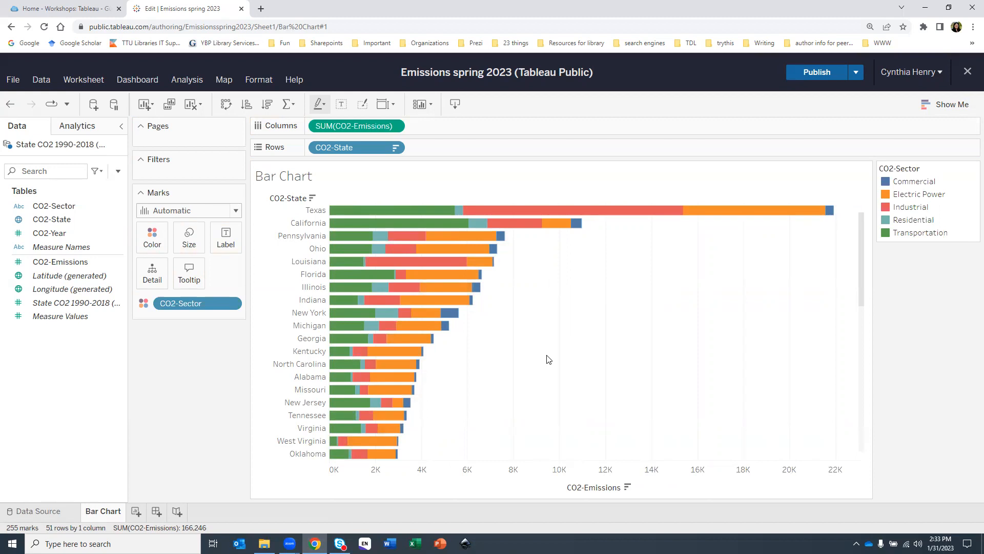
pyautogui.click(57, 206)
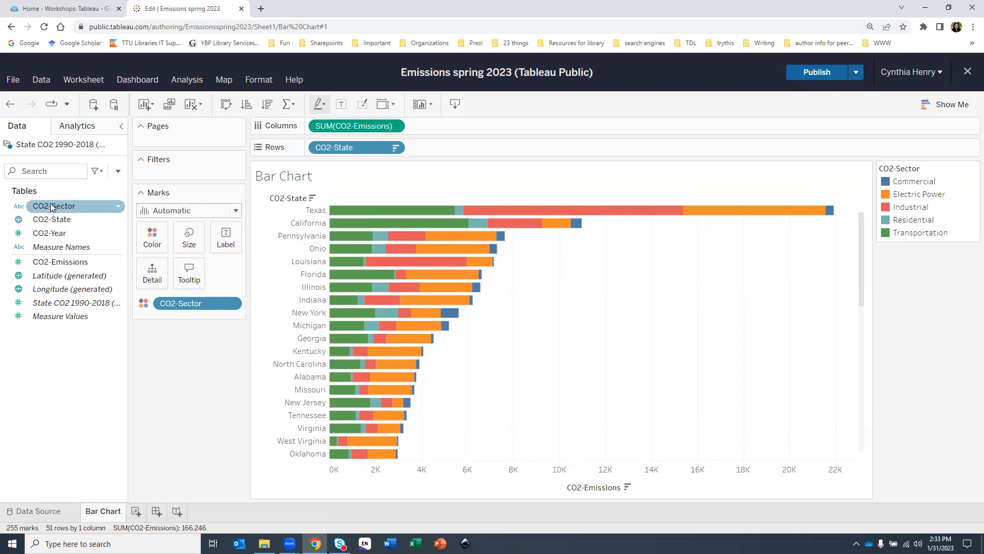
pyautogui.moveTo(56, 207)
pyautogui.mouseDown()
pyautogui.moveTo(549, 301)
pyautogui.moveTo(515, 306)
pyautogui.moveTo(332, 220)
pyautogui.moveTo(60, 209)
pyautogui.mouseUp()
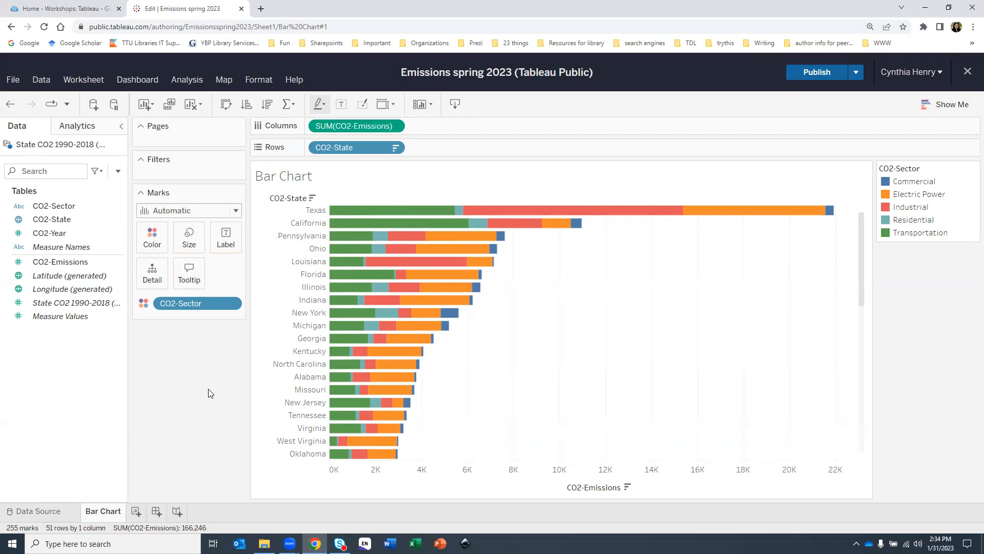
# Place CO2-Sector on the columns ahead of the emissions sum and sort the sectors by the sum of CO2-Emissions in descending order
pyautogui.moveTo(53, 205); pyautogui.dragTo(478, 128)
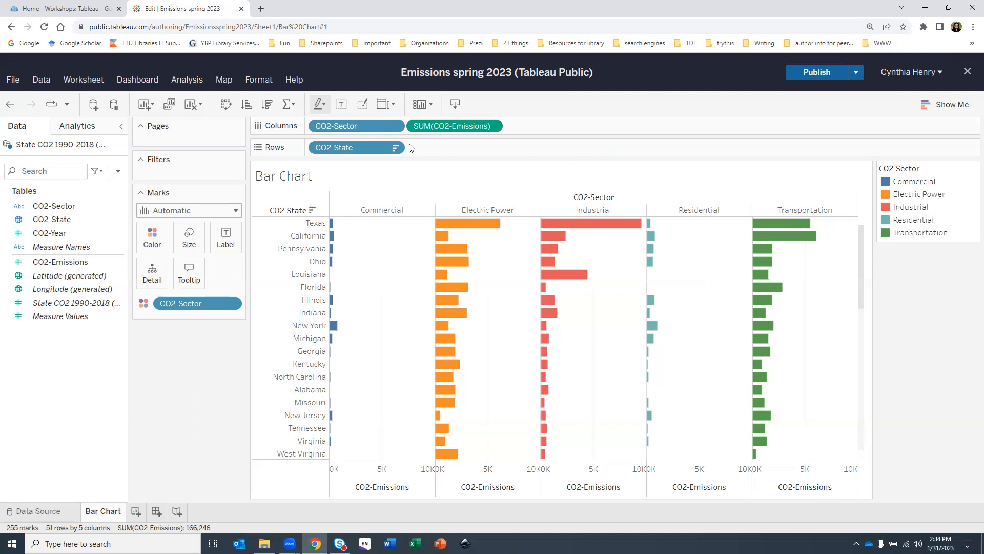
pyautogui.rightClick(371, 125)
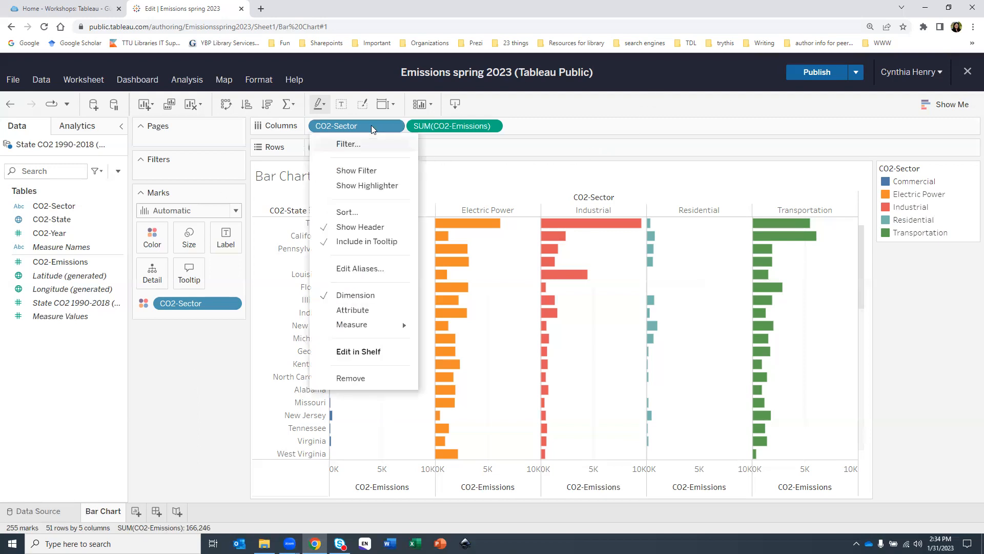
pyautogui.click(347, 212)
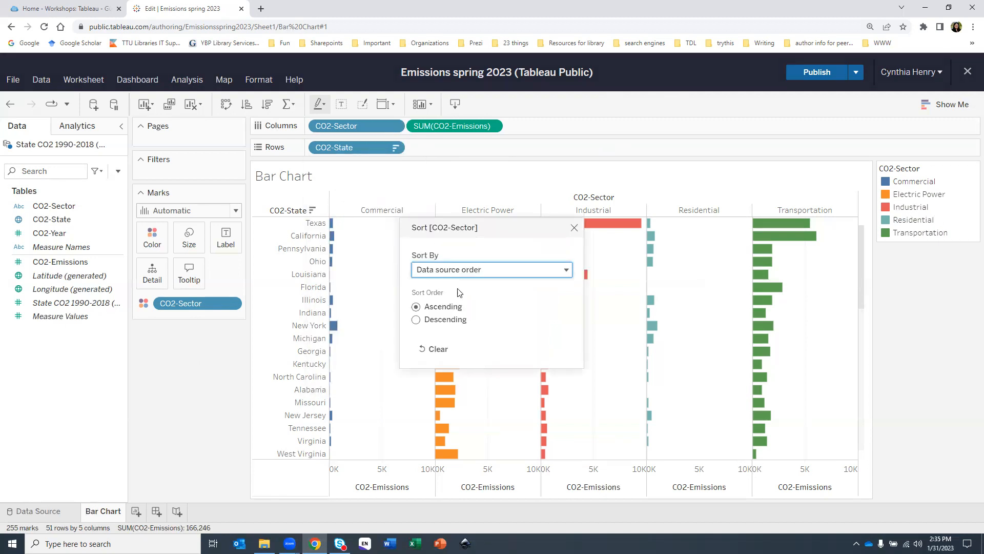
pyautogui.click(467, 270)
pyautogui.click(455, 313)
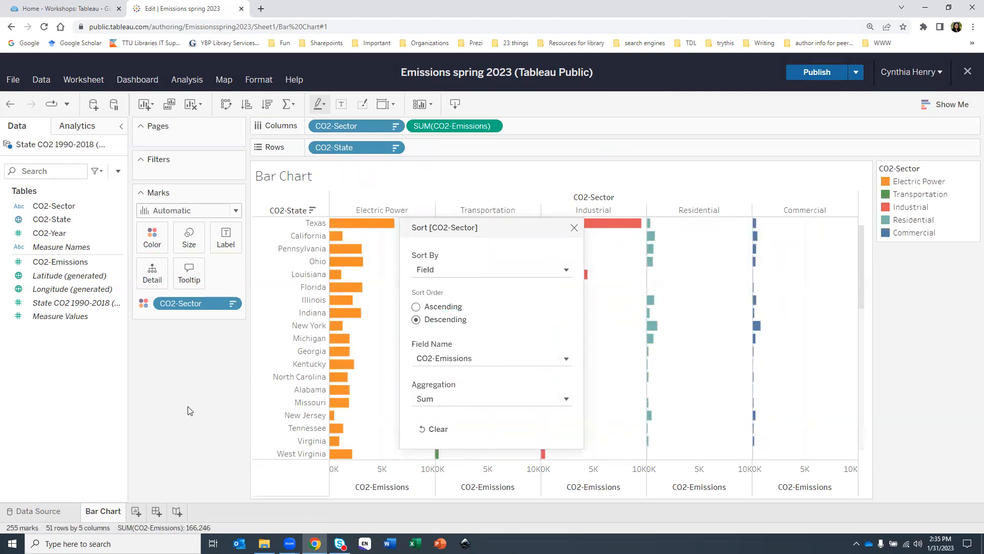
pyautogui.click(574, 228)
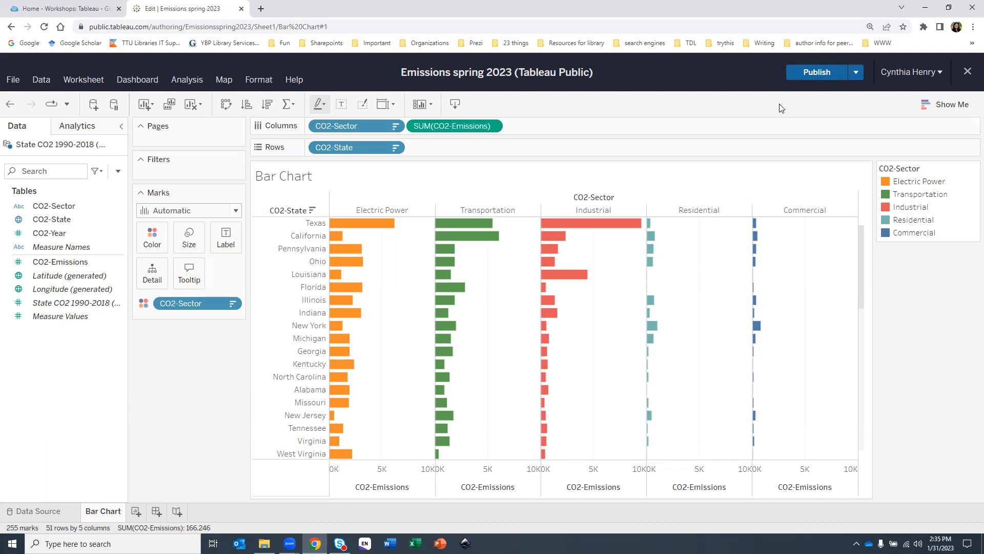
pyautogui.moveTo(858, 256); pyautogui.dragTo(854, 234)
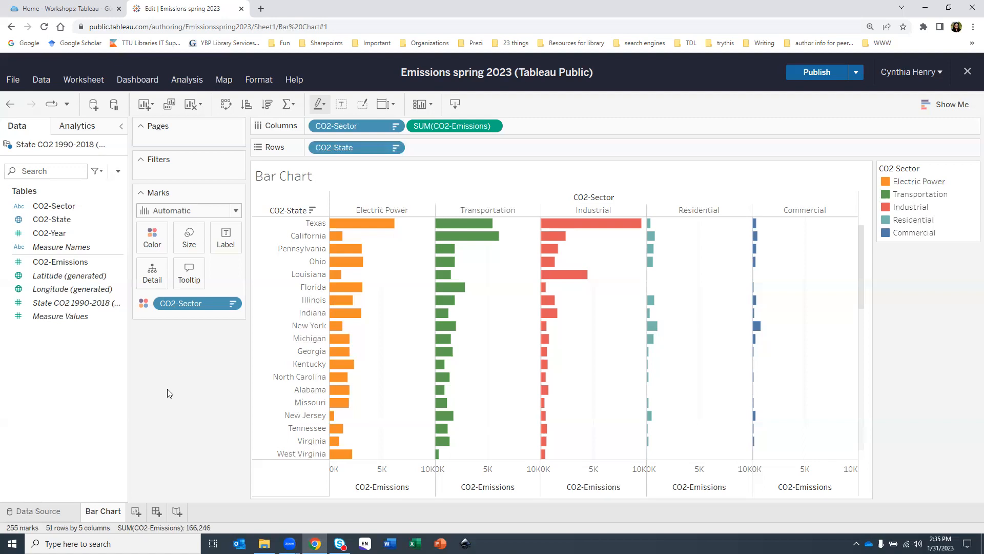
# Start a filter on CO2-State and review its General, Wildcard and Condition options
pyautogui.moveTo(51, 219); pyautogui.dragTo(187, 177)
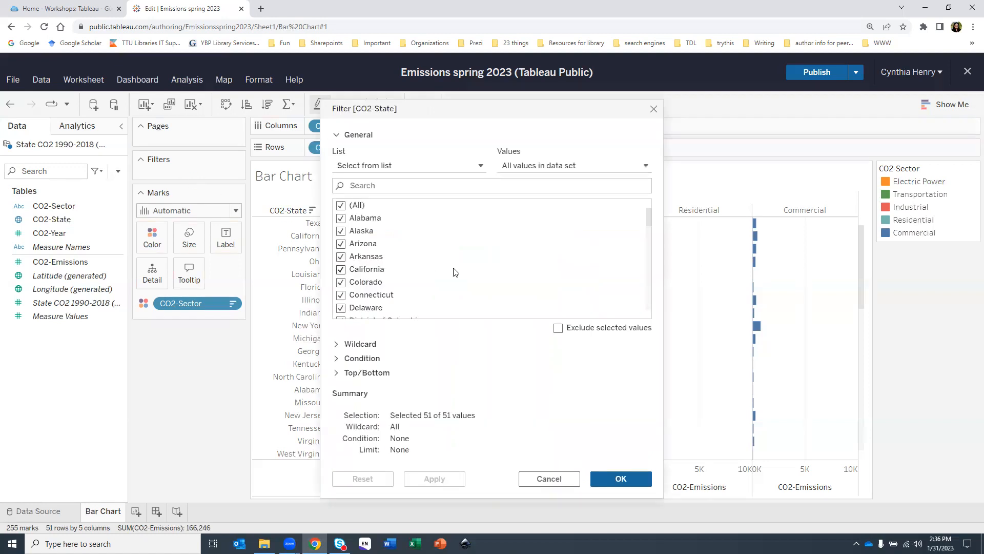
pyautogui.click(337, 136)
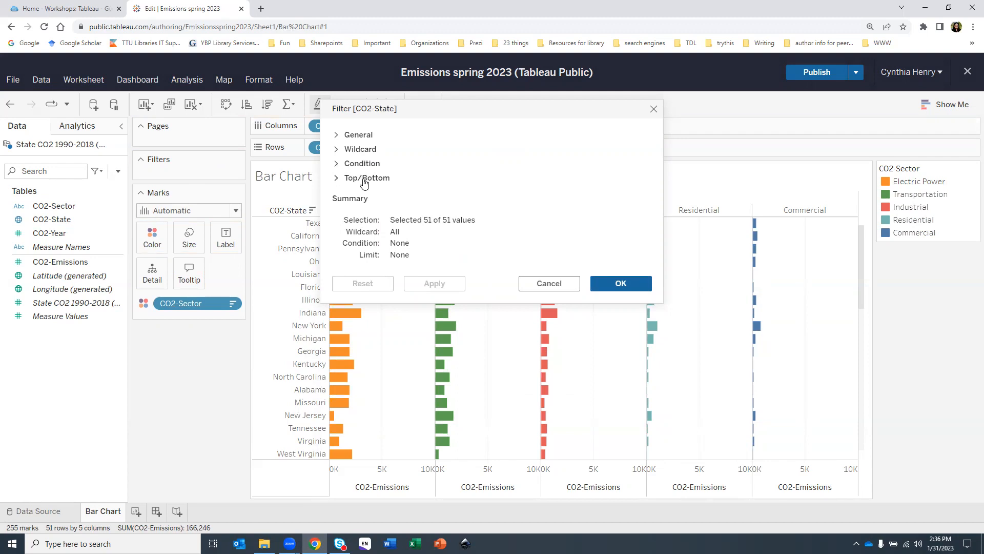
pyautogui.click(336, 136)
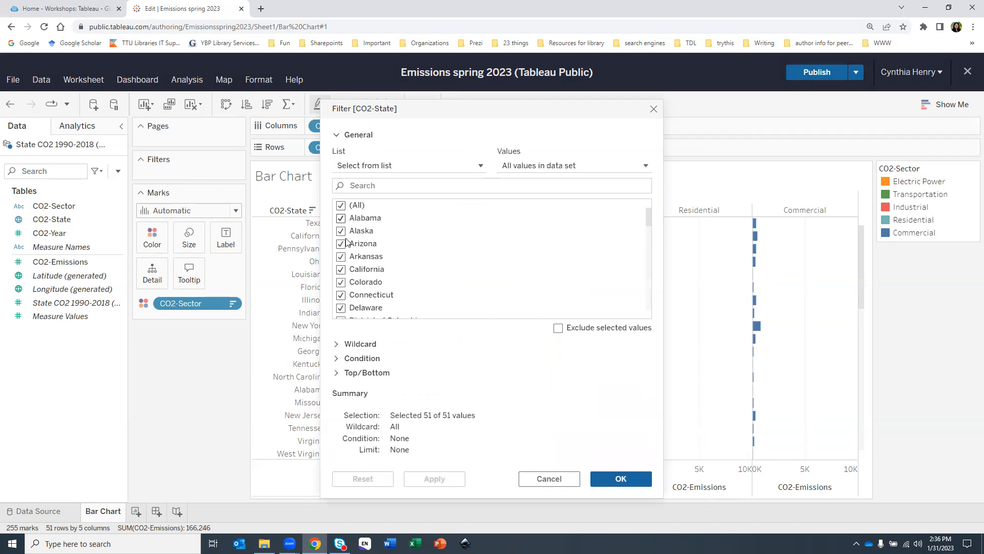
pyautogui.click(339, 136)
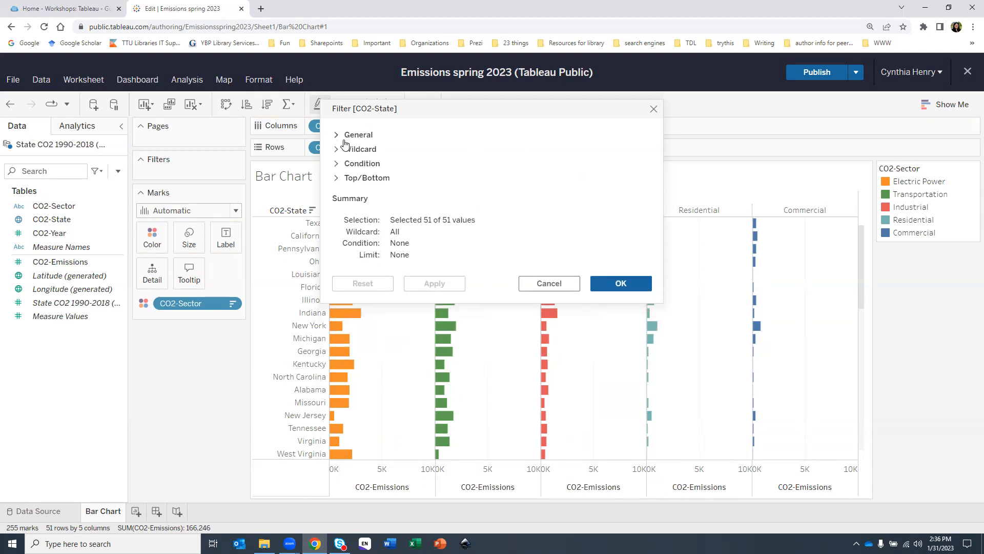
pyautogui.click(335, 150)
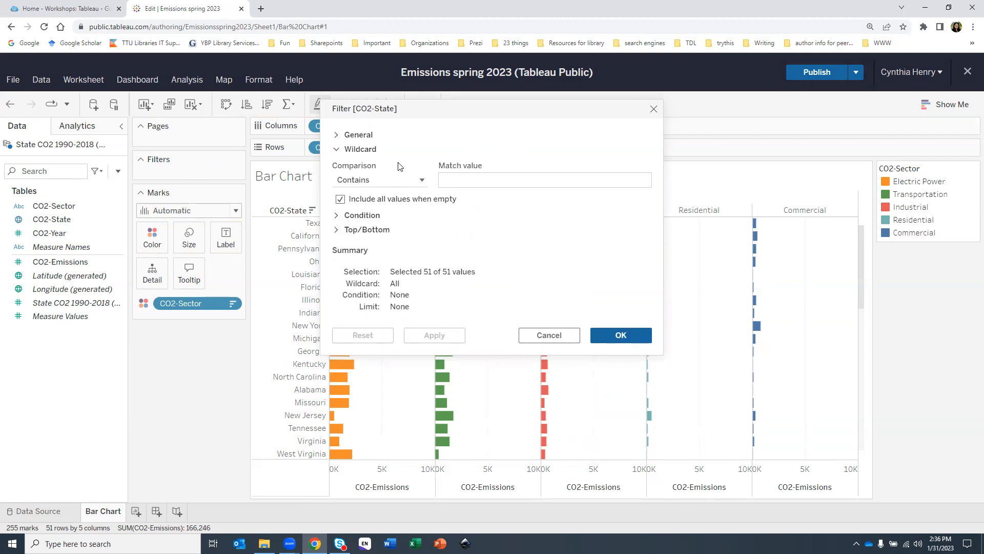
pyautogui.click(334, 149)
pyautogui.click(335, 164)
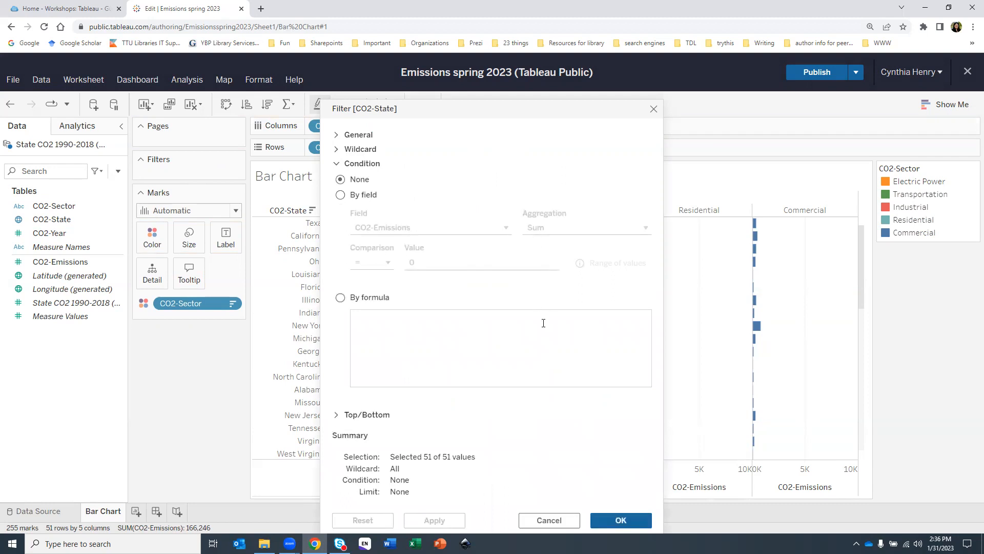
pyautogui.click(335, 165)
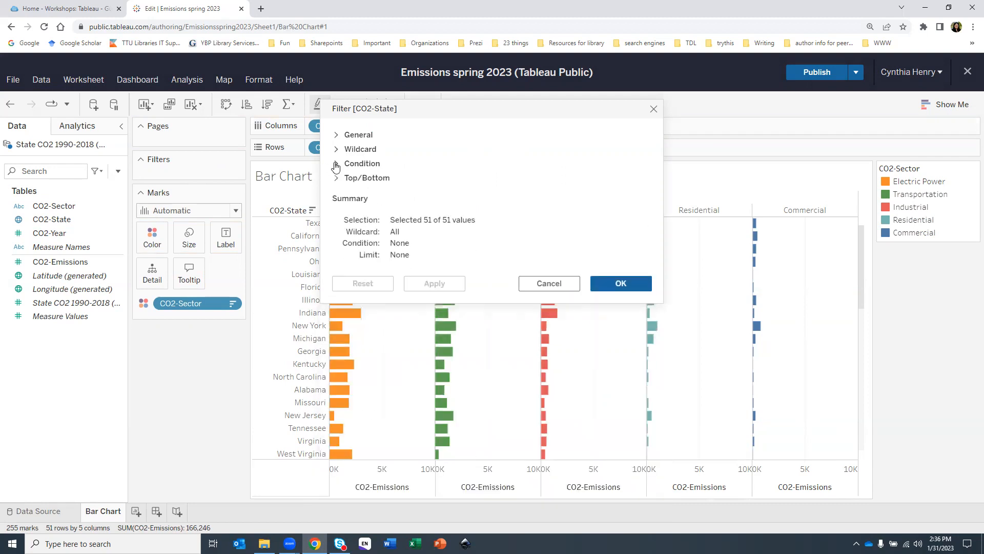
# Limit the CO2-State filter to the top 15 states by the sum of CO2-Emissions and apply it
pyautogui.click(336, 178)
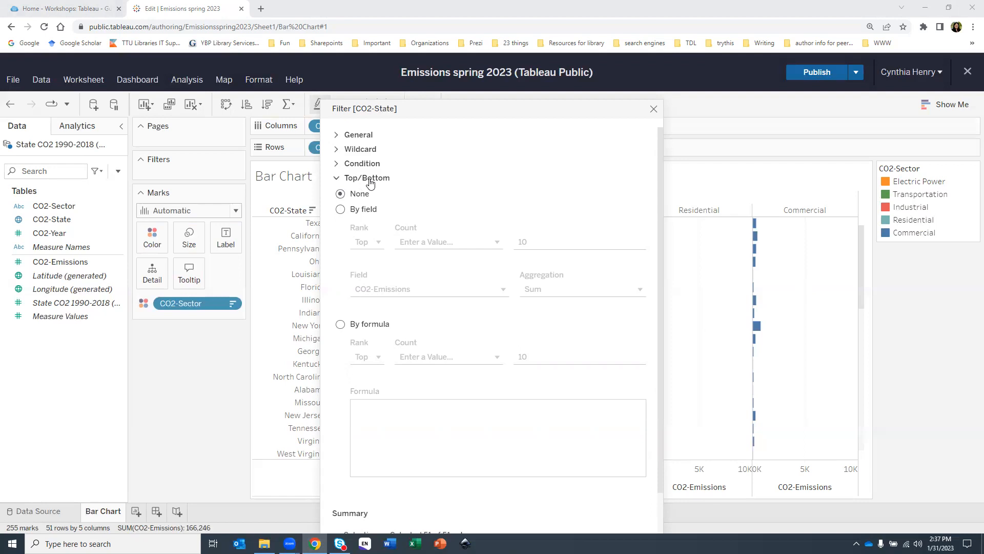
pyautogui.click(340, 210)
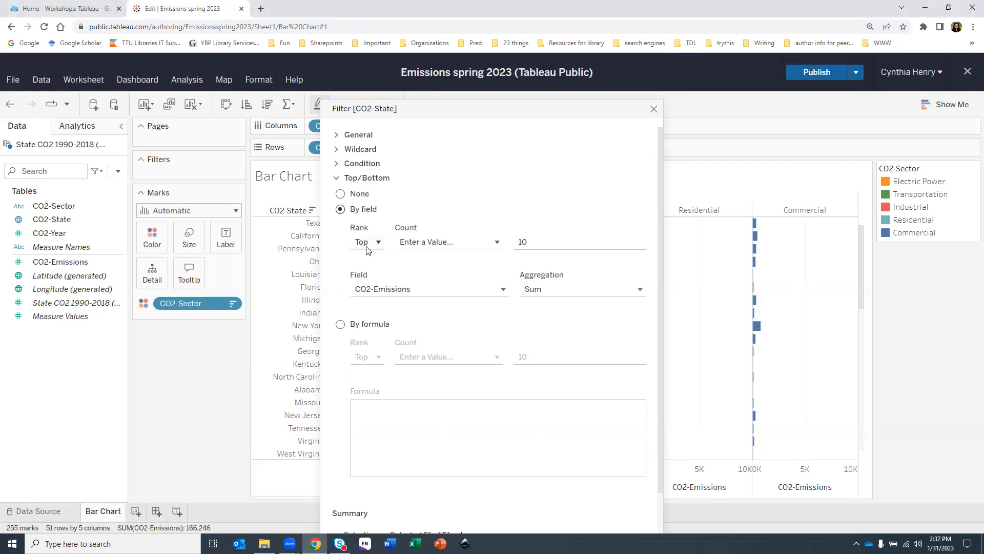
pyautogui.click(533, 242)
pyautogui.doubleClick(520, 241)
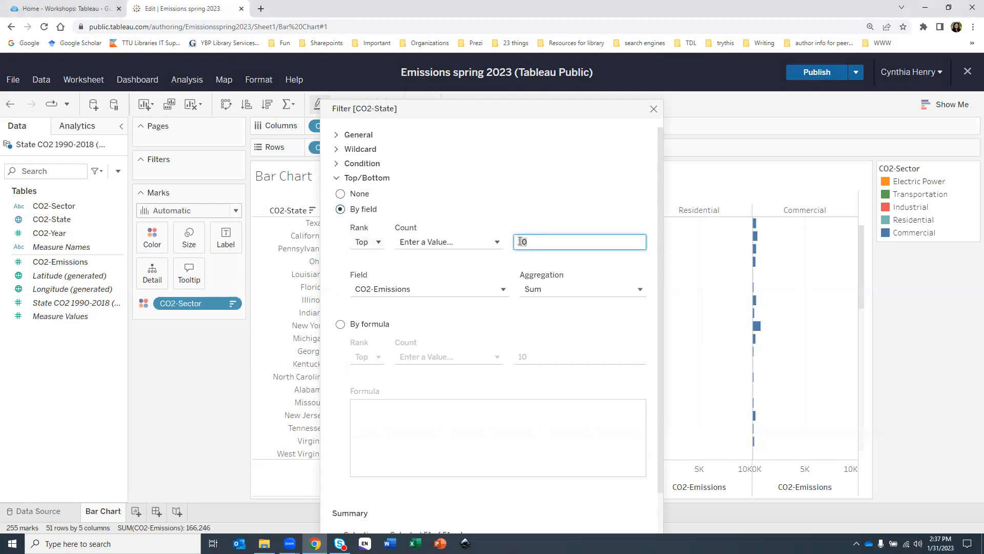
pyautogui.press('BackSpace')
pyautogui.write('5')
pyautogui.moveTo(514, 109); pyautogui.dragTo(494, 45)
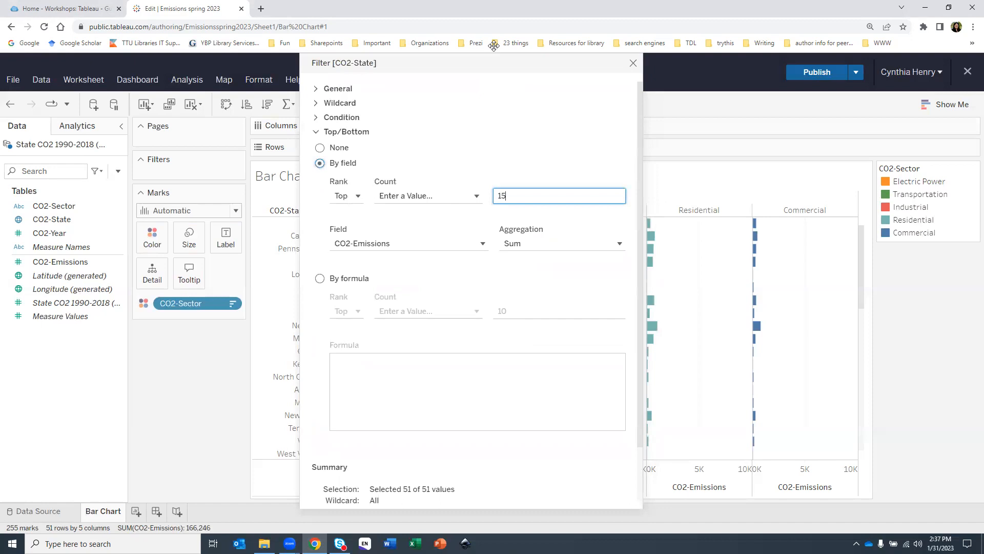
pyautogui.scroll(-2, 545, 322)
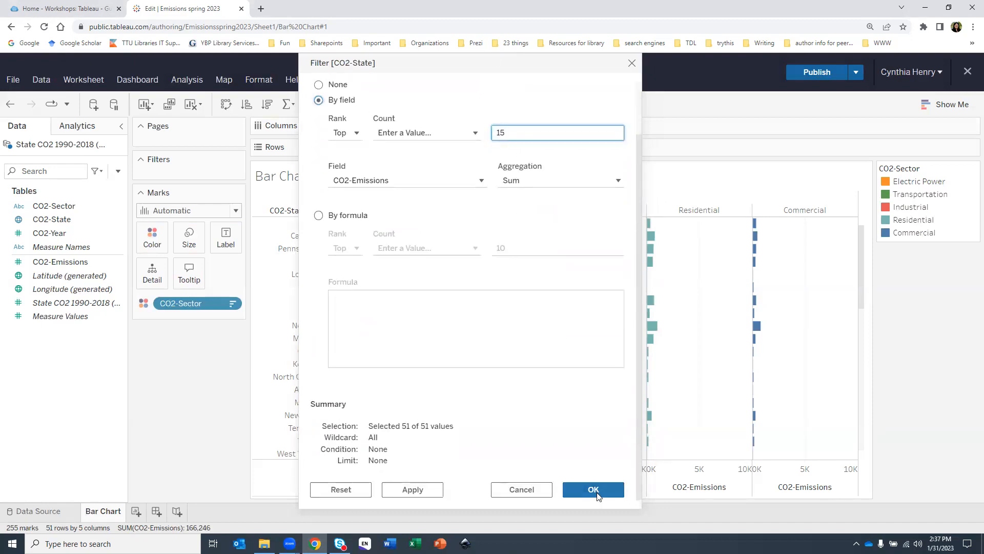
pyautogui.click(593, 489)
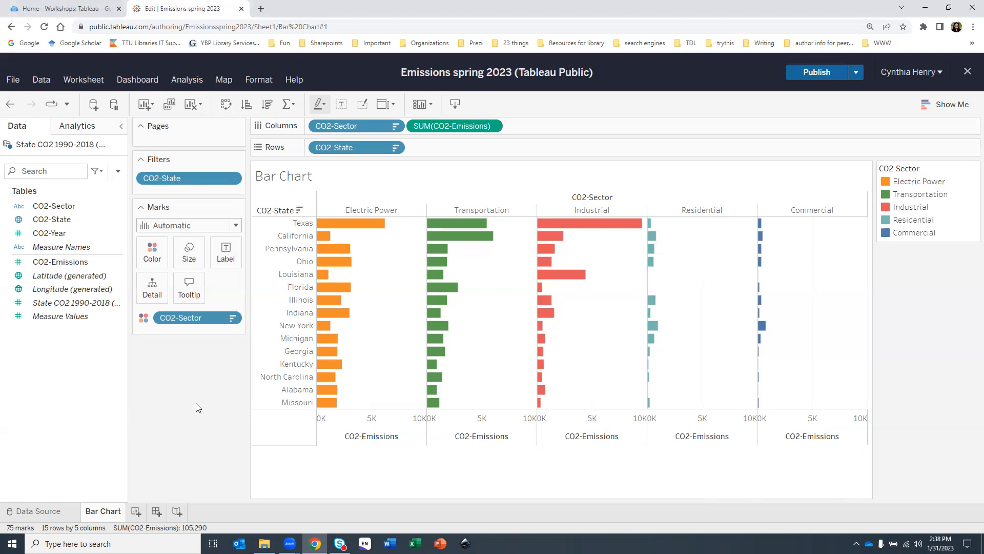
# Add a new worksheet and rename it Tree Map
pyautogui.click(136, 511)
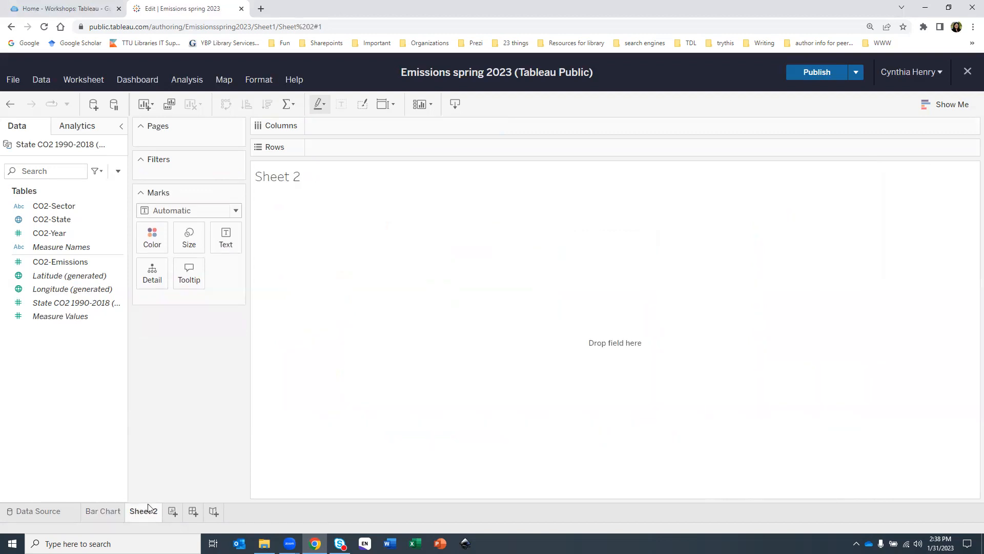
pyautogui.rightClick(147, 510)
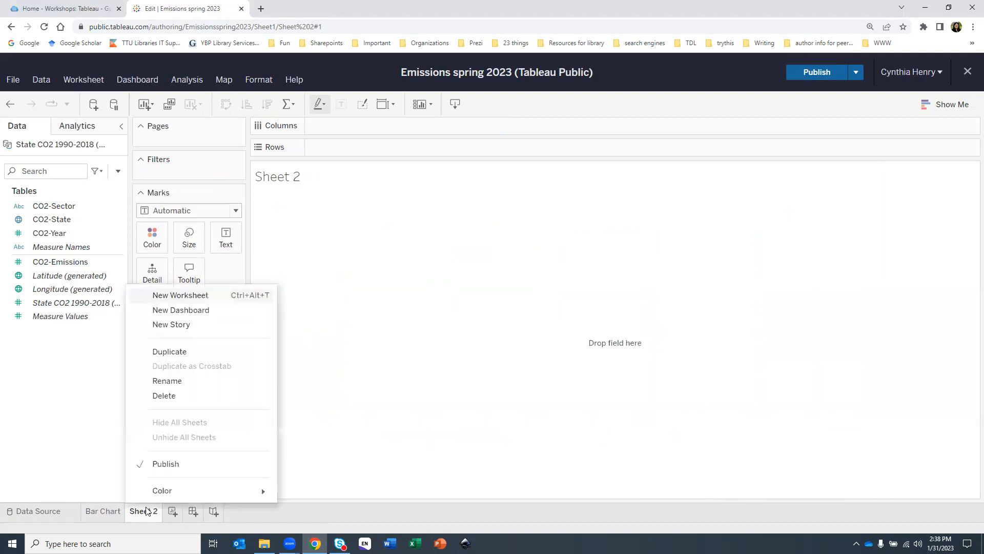
pyautogui.click(159, 386)
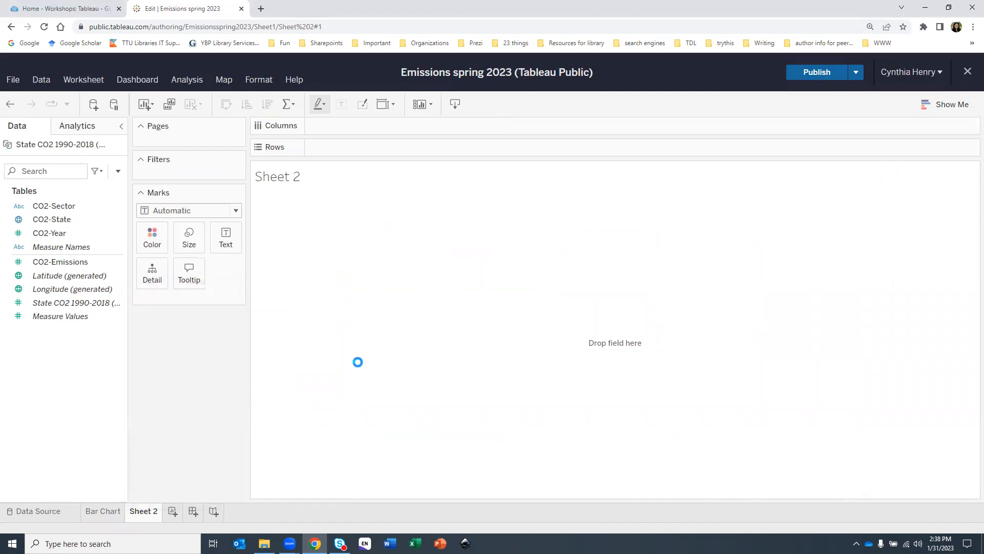
pyautogui.write('Tree Map')
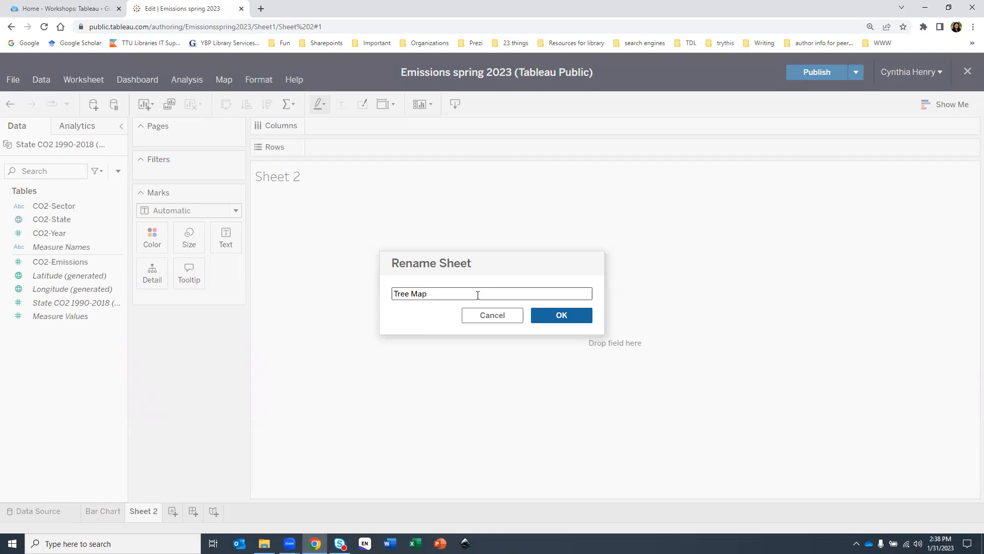
pyautogui.click(545, 314)
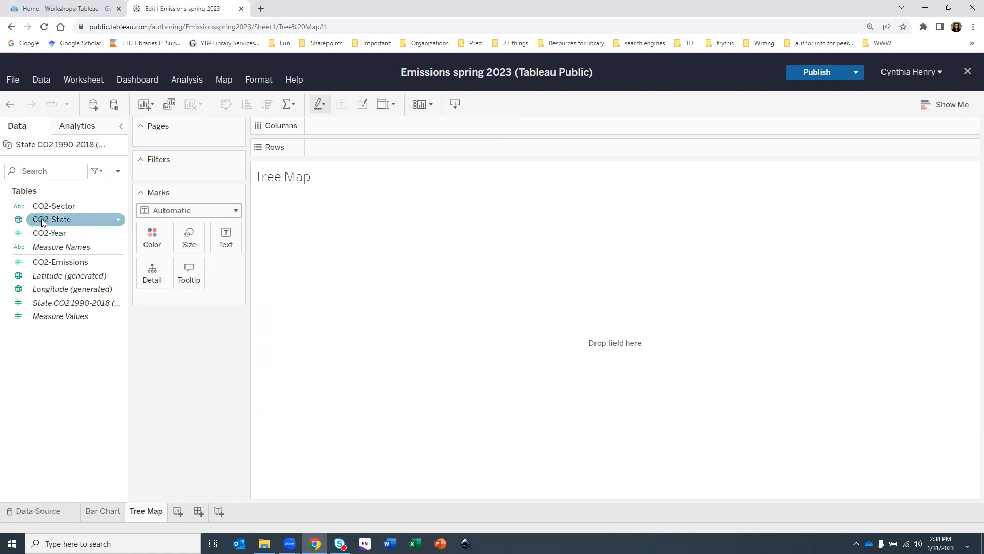
# Build a treemap with CO2-Sector as the text label and the sum of CO2-Emissions as the size
pyautogui.moveTo(50, 213); pyautogui.dragTo(229, 248)
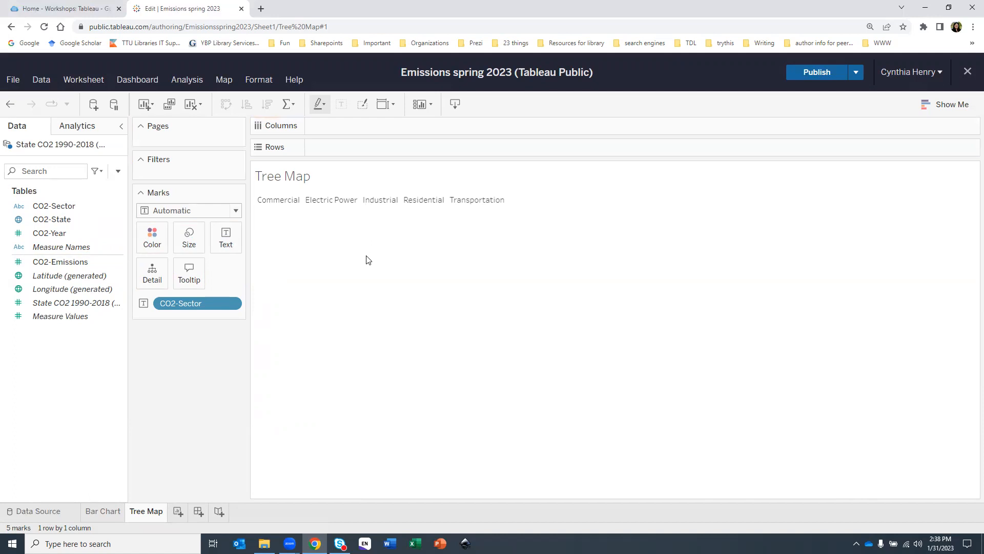
pyautogui.moveTo(64, 262); pyautogui.dragTo(181, 245)
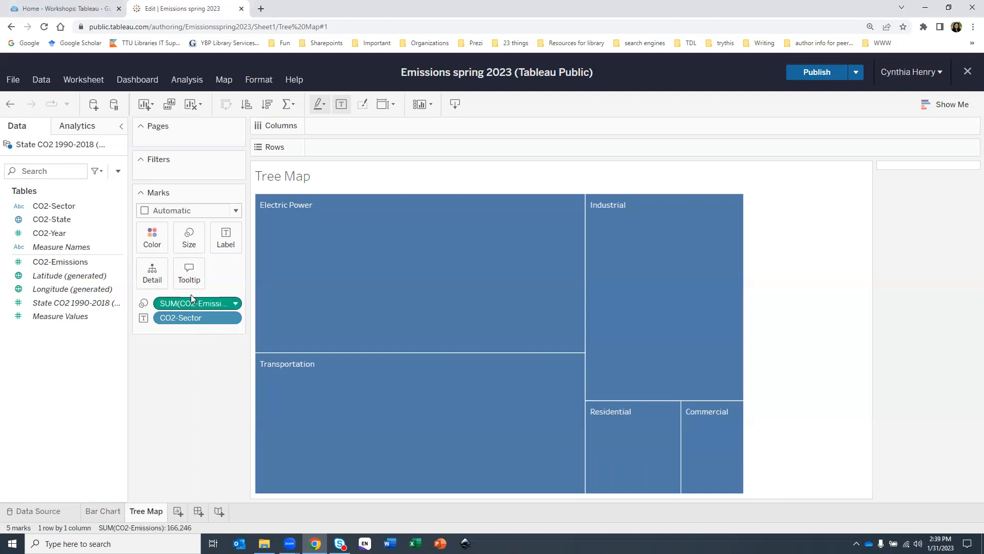
# Try the Circle mark type, switch the marks to Text, and color the sector names by CO2-Sector
pyautogui.click(217, 210)
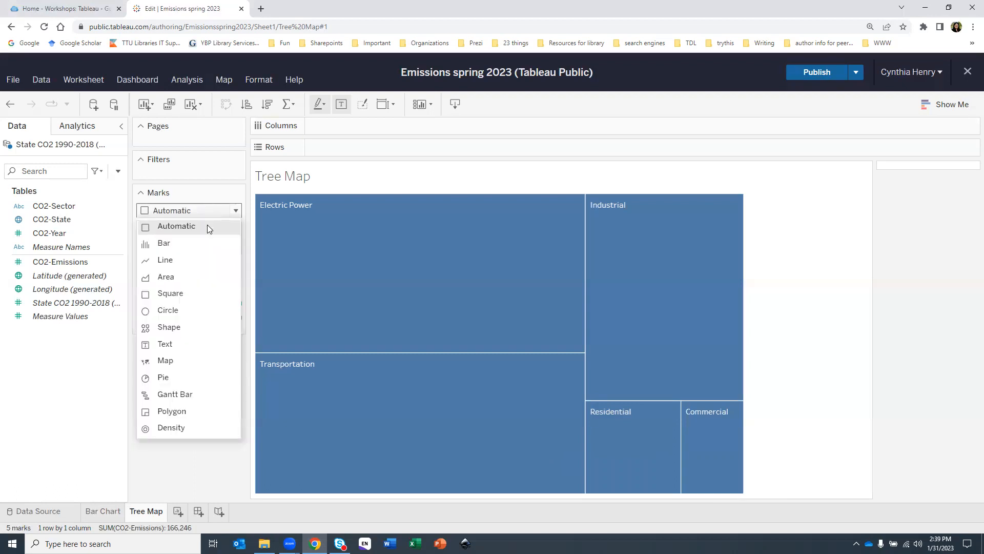
pyautogui.click(184, 309)
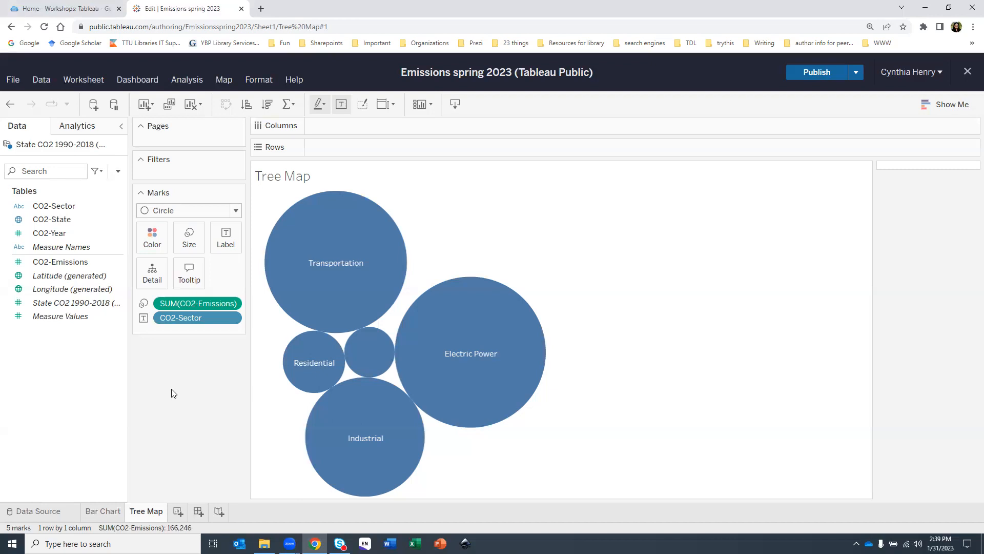
pyautogui.click(236, 211)
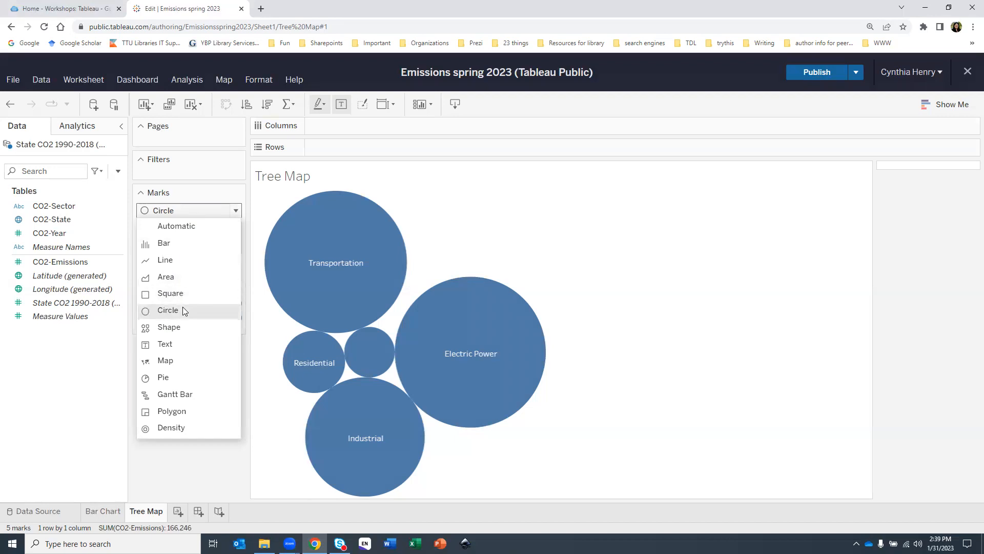
pyautogui.click(178, 344)
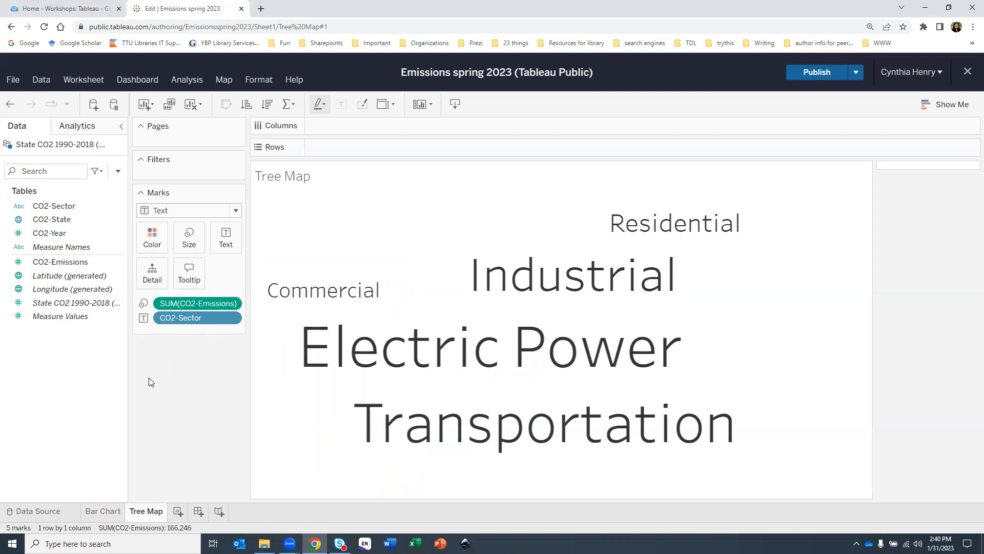
pyautogui.moveTo(54, 206); pyautogui.dragTo(149, 238)
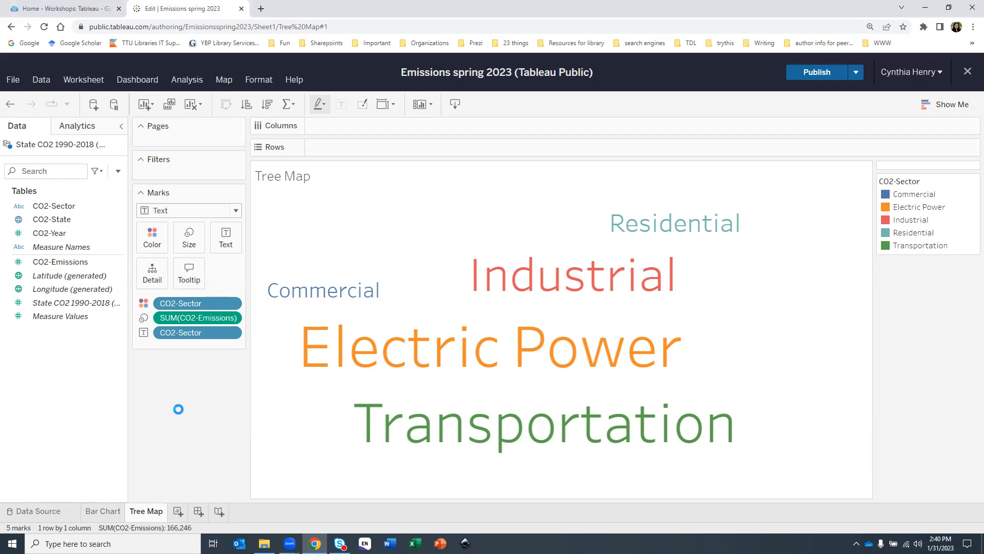
# Rename the Tree Map sheet Word Cloud and add another new worksheet
pyautogui.rightClick(148, 517)
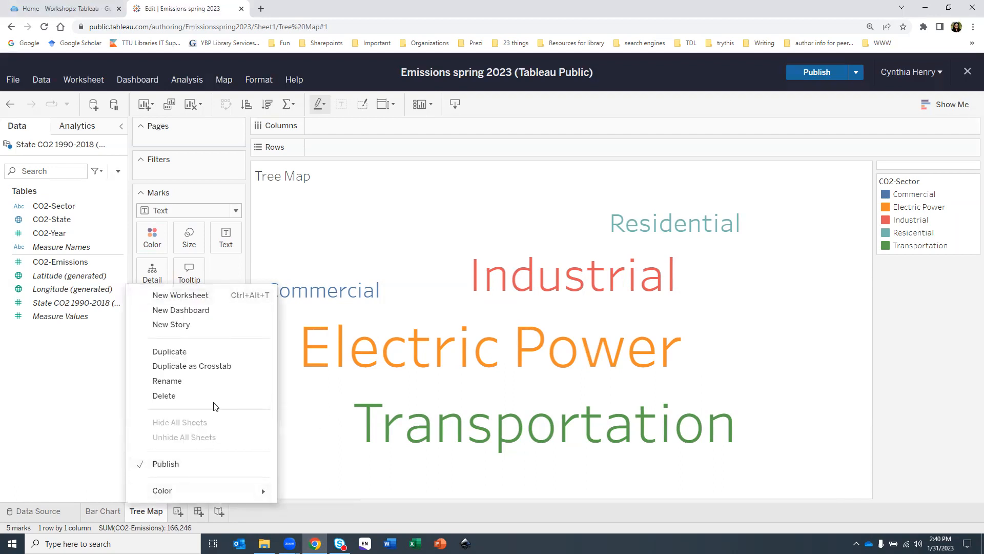
pyautogui.click(167, 380)
pyautogui.write('Word Clo')
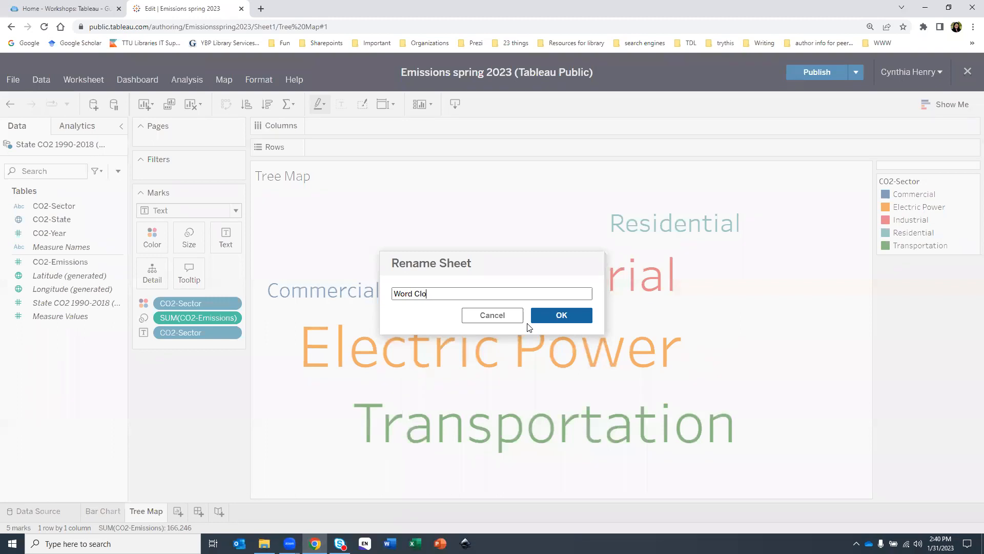
pyautogui.write('ud')
pyautogui.click(543, 315)
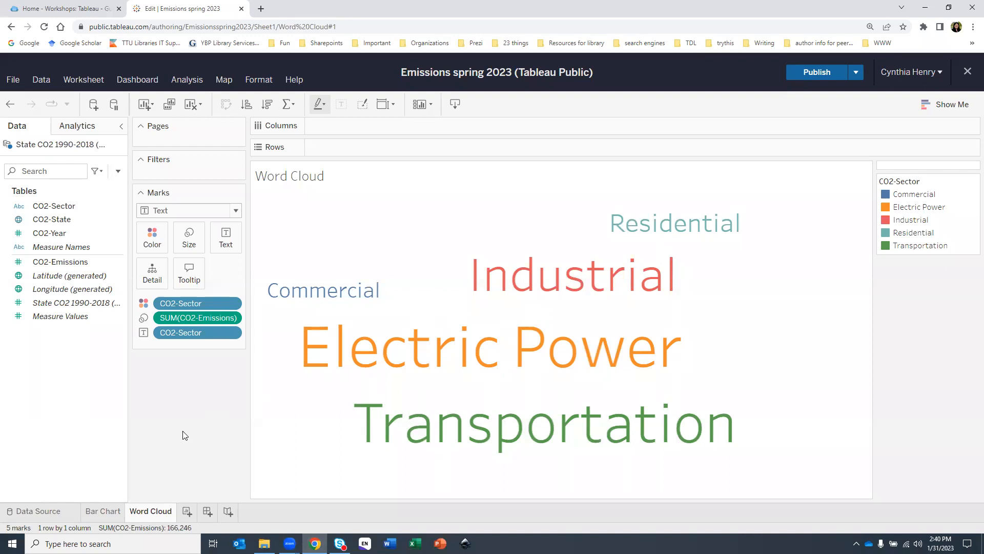
pyautogui.click(187, 511)
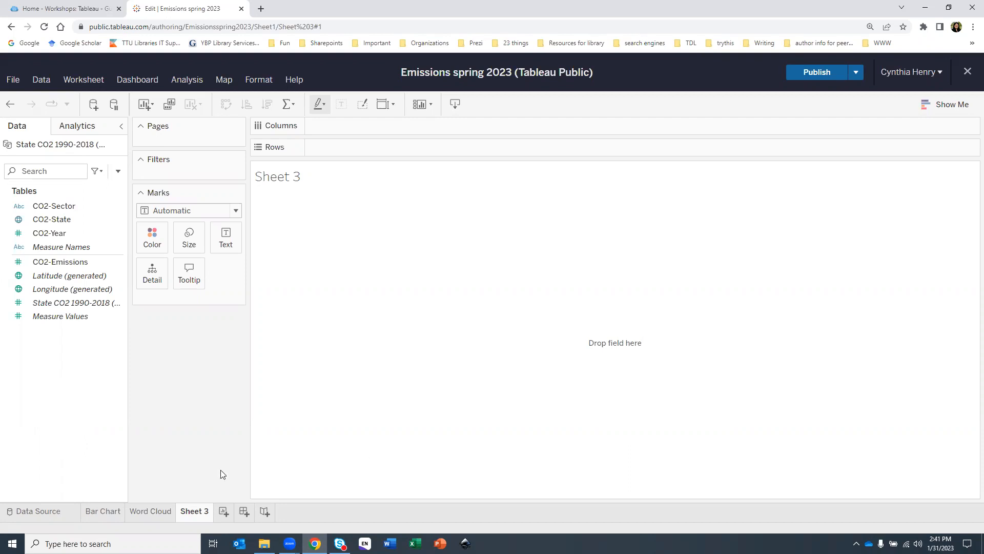
# Return to the data source and add the State-Pops sheet as a table related to State CO2 1990-2018
pyautogui.click(92, 506)
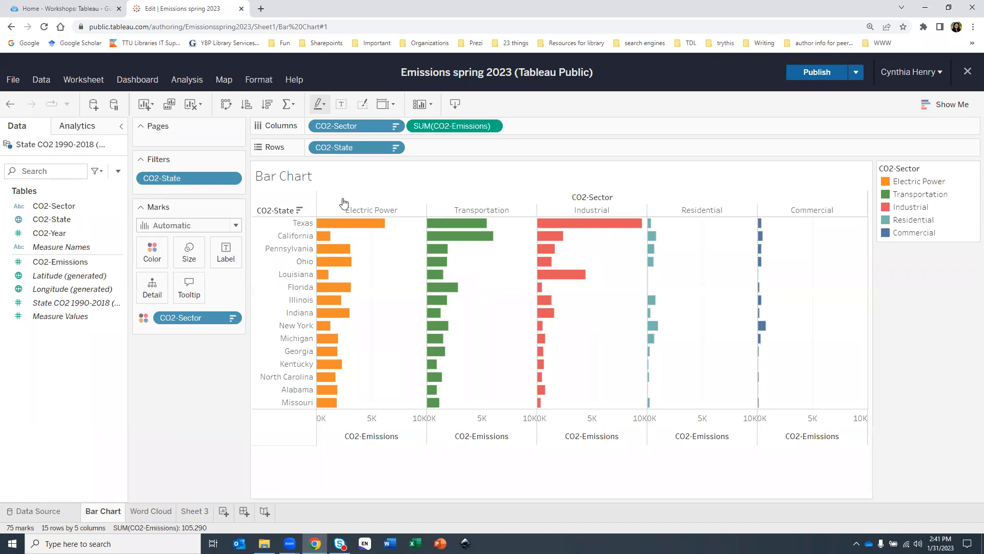
pyautogui.moveTo(338, 342)
pyautogui.click(30, 510)
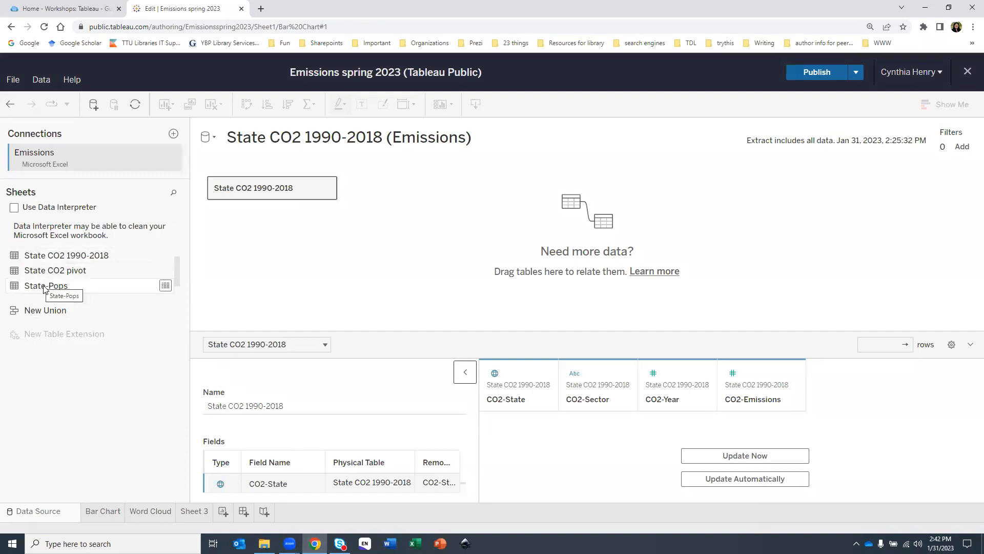
pyautogui.moveTo(44, 285); pyautogui.dragTo(251, 192)
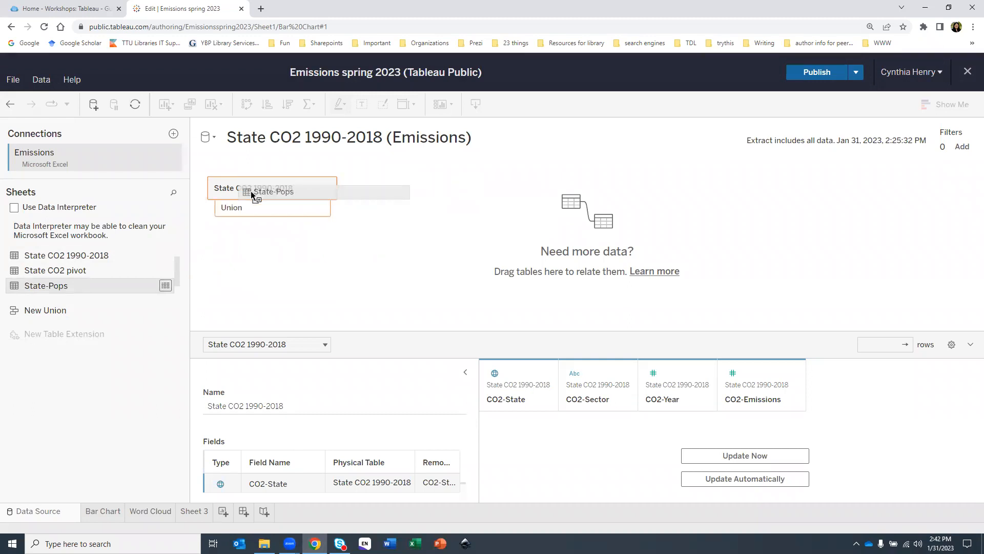
pyautogui.moveTo(250, 191); pyautogui.dragTo(389, 189)
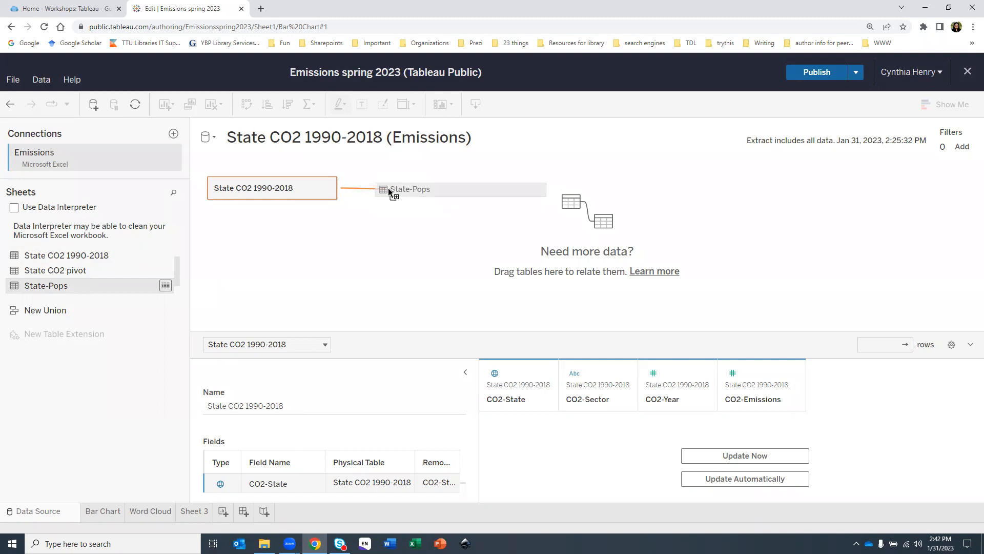
pyautogui.moveTo(388, 187); pyautogui.dragTo(388, 189)
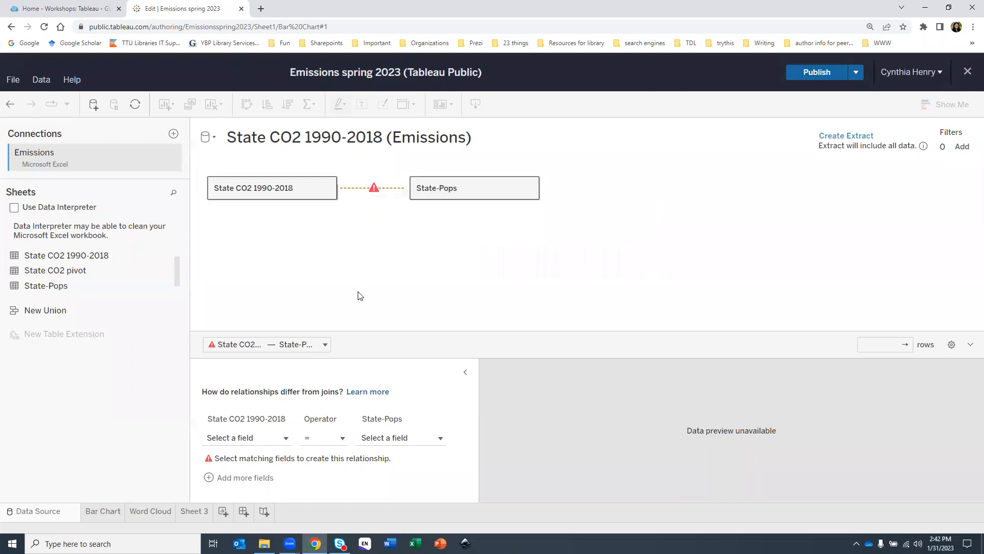
# Inspect both tables' fields and define their relationship by matching CO2-State to Population-State with the equals operator
pyautogui.click(263, 194)
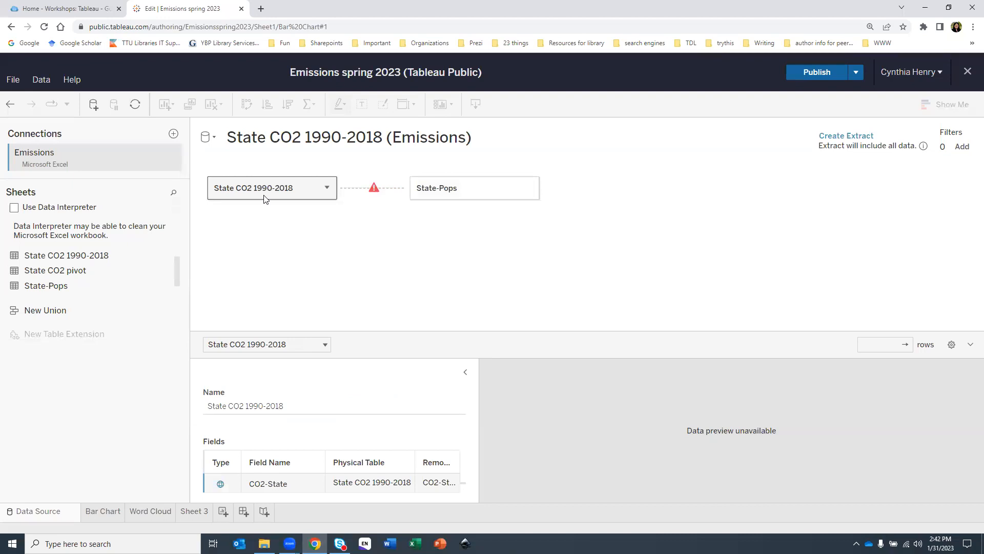
pyautogui.click(447, 189)
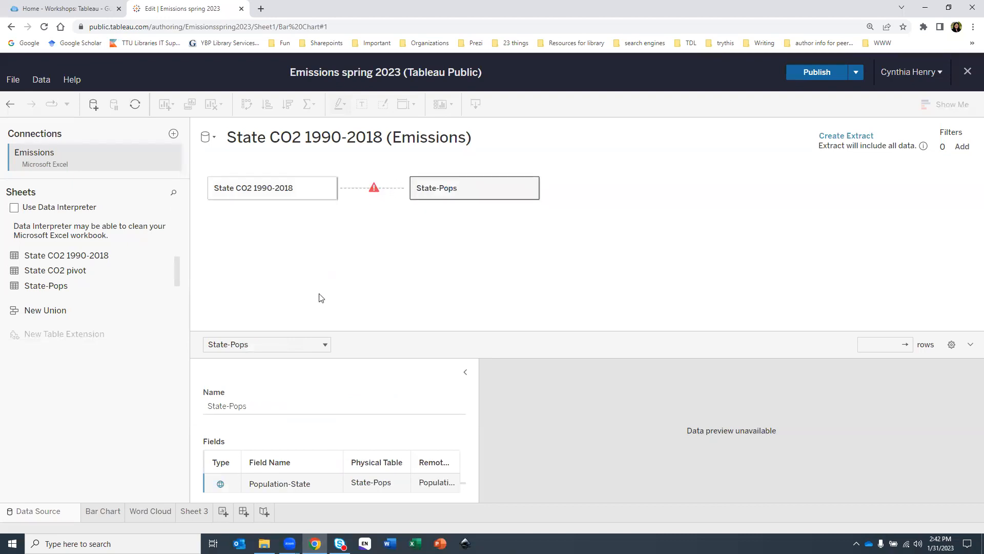
pyautogui.click(372, 189)
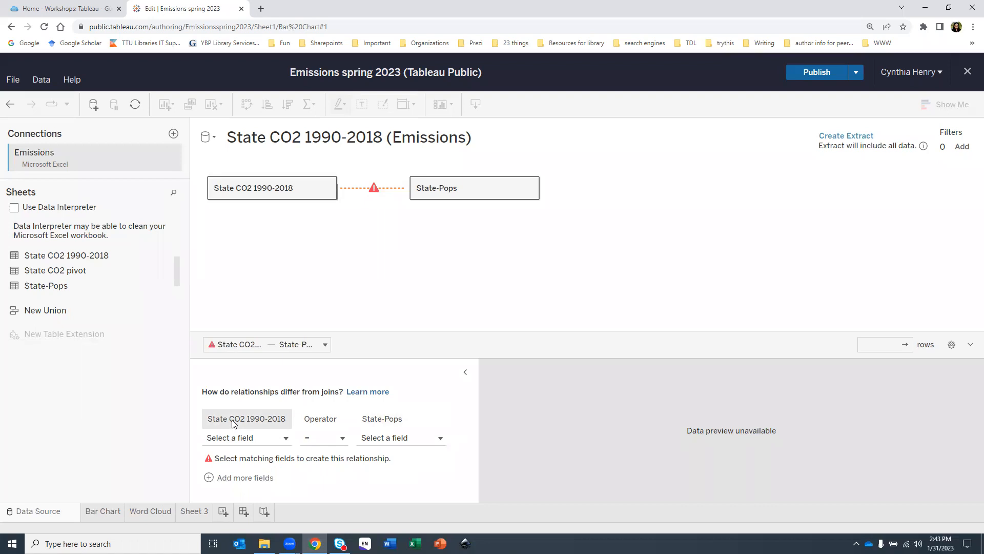
pyautogui.click(233, 438)
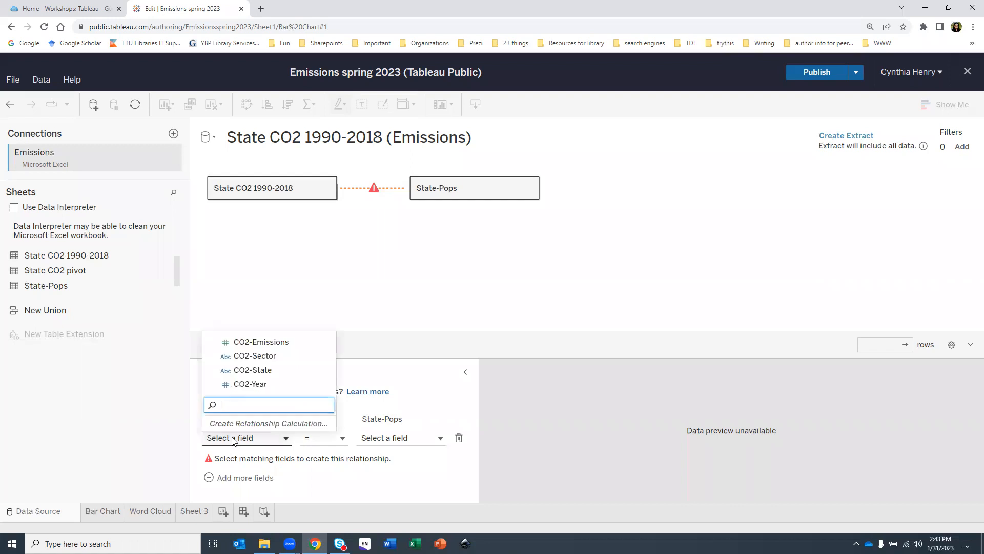
pyautogui.click(253, 370)
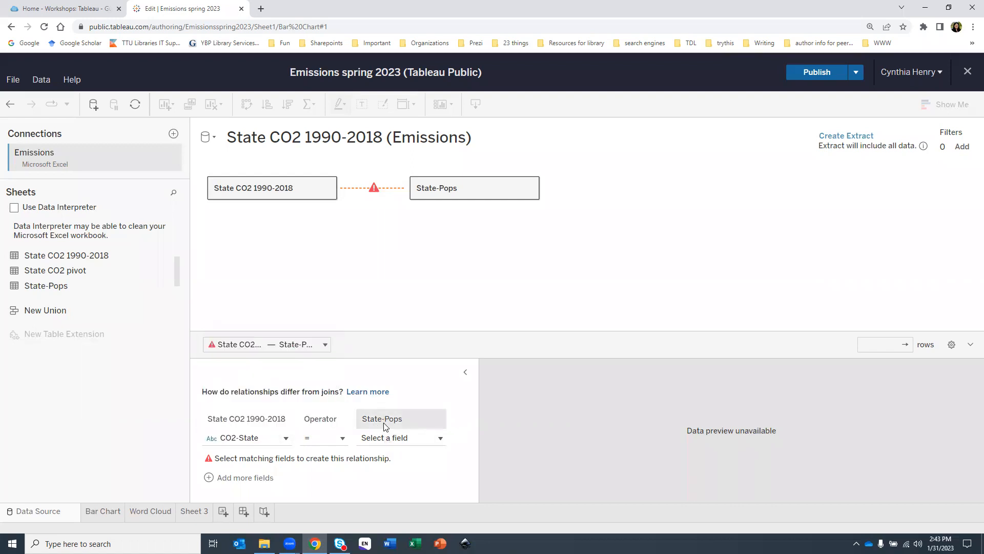
pyautogui.click(388, 439)
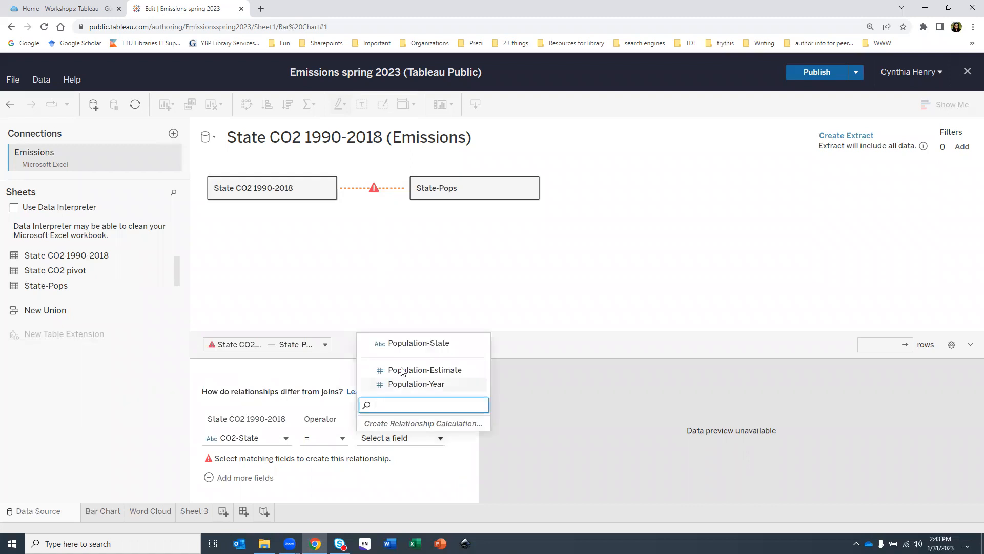
pyautogui.click(406, 342)
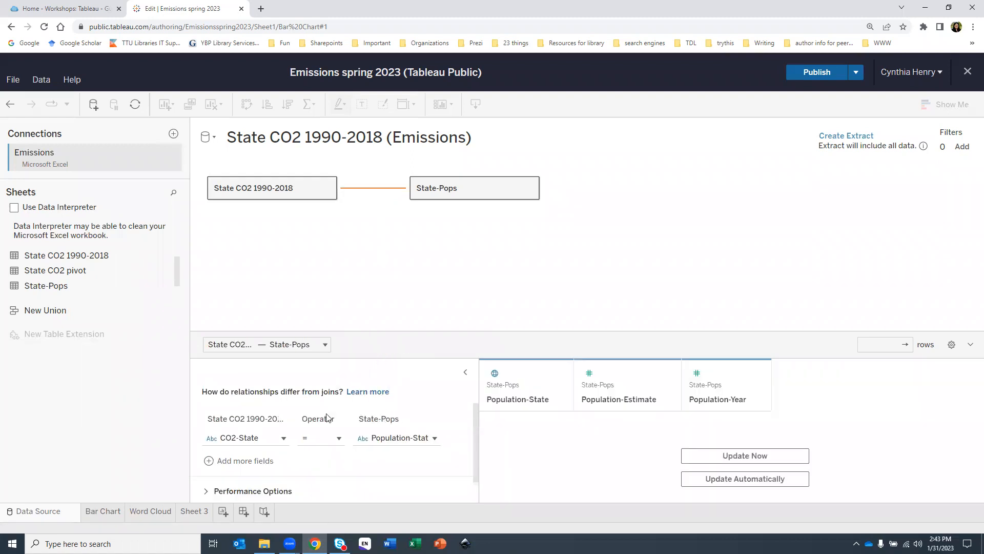
# Add a second matching field pair to the relationship, setting CO2-Year equal to Population-Year
pyautogui.click(241, 460)
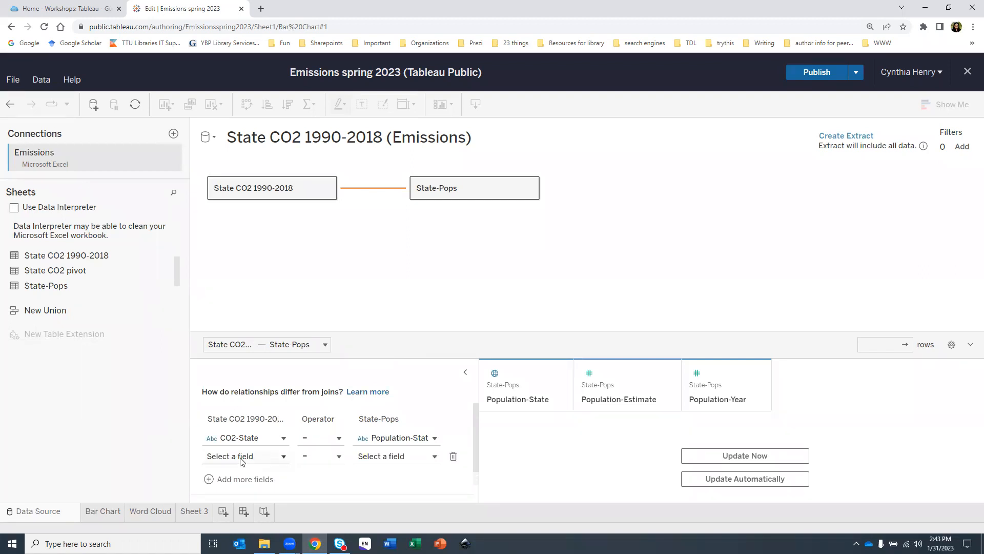
pyautogui.click(242, 460)
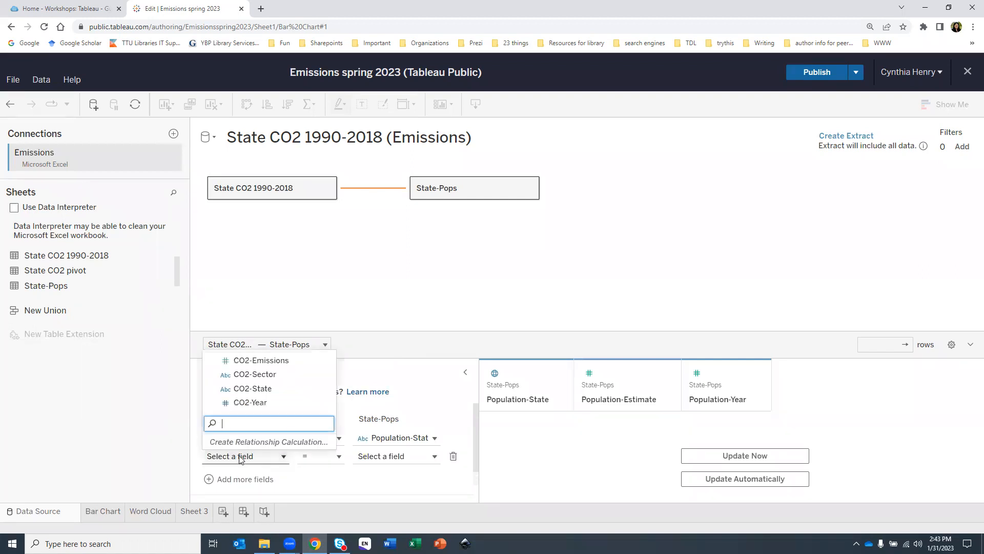
pyautogui.click(276, 402)
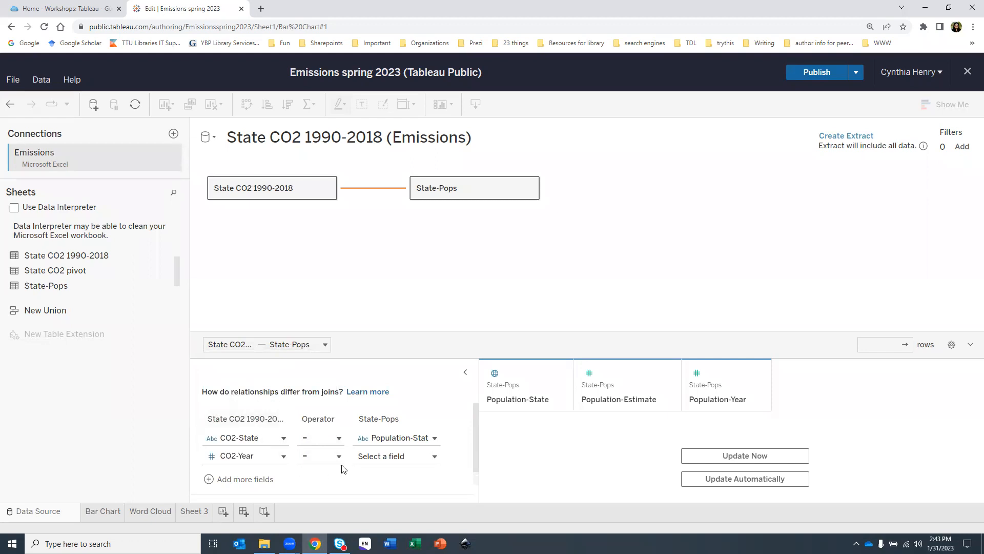
pyautogui.click(374, 456)
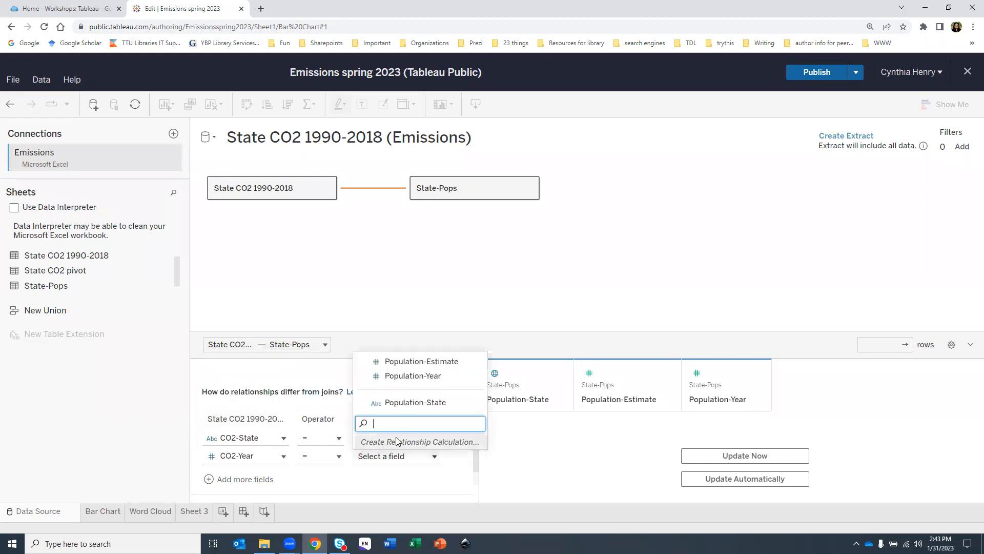
pyautogui.click(413, 376)
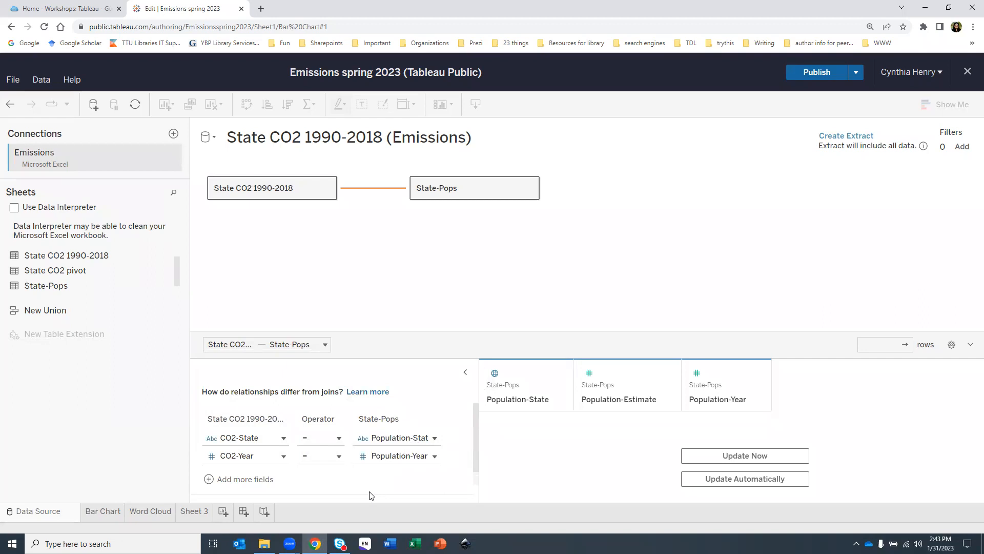
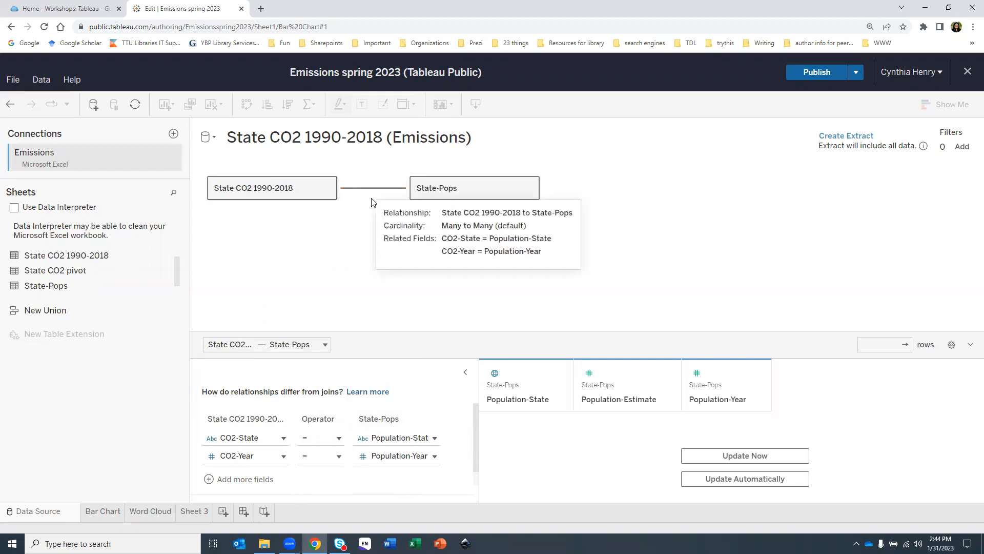
# Load and examine the data previews of the State CO2 1990-2018 and State-Pops tables, enlarging the preview area
pyautogui.click(286, 194)
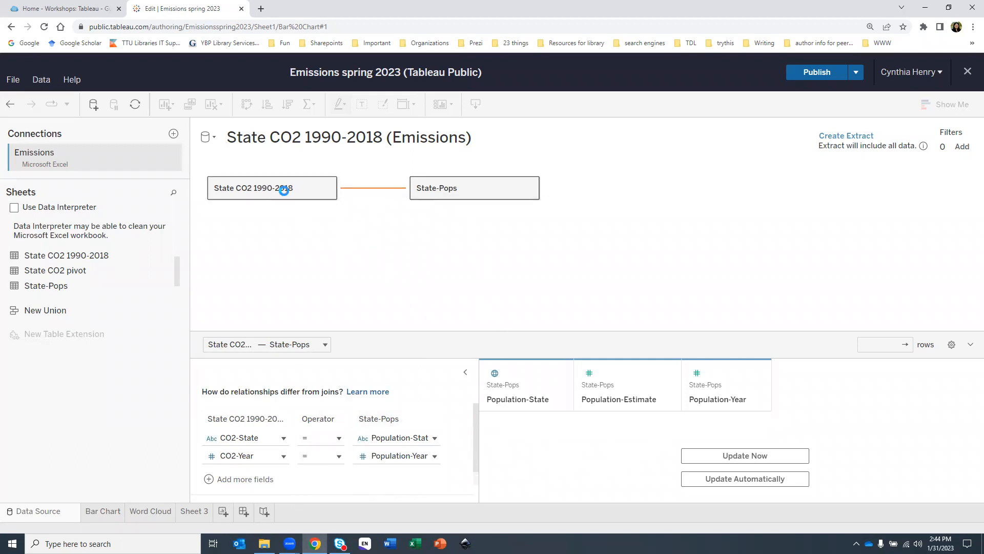
pyautogui.click(740, 456)
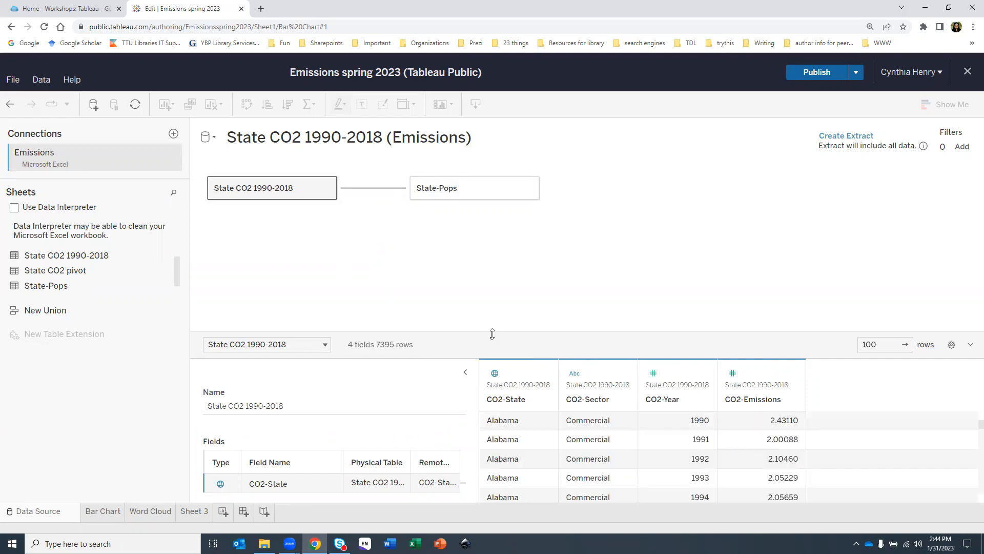
pyautogui.moveTo(492, 334); pyautogui.dragTo(501, 295)
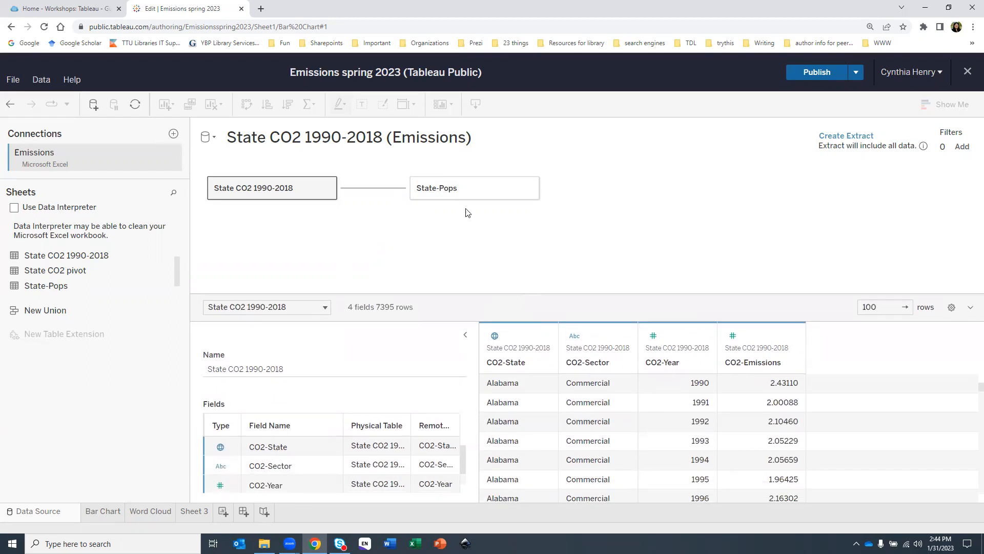
pyautogui.click(462, 192)
pyautogui.click(777, 417)
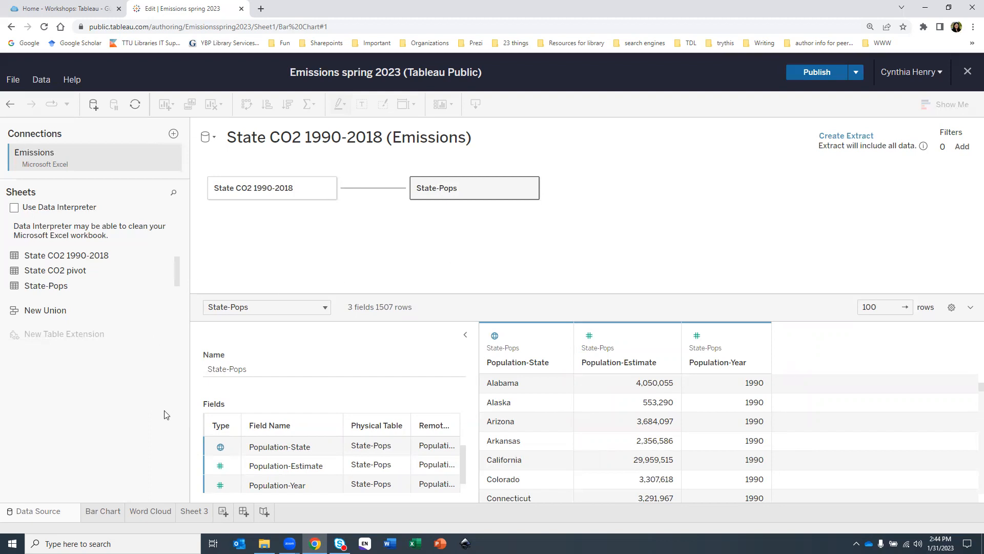
# Try to open Sheet 3 and recover the workbook page by going back and reloading, and close its browser tab
pyautogui.click(195, 512)
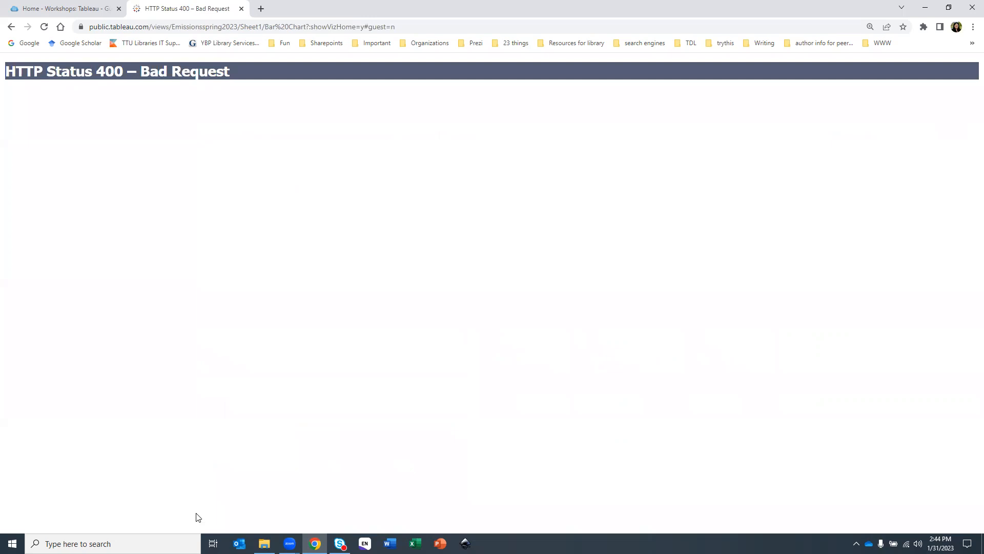
pyautogui.click(11, 28)
pyautogui.click(11, 29)
pyautogui.click(44, 27)
pyautogui.click(11, 27)
pyautogui.click(241, 11)
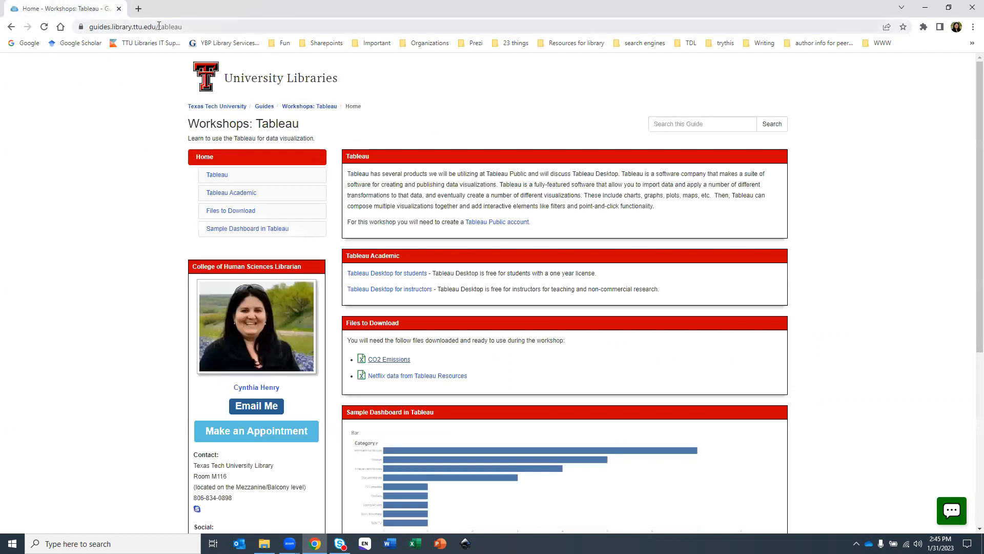
# Open the Tableau Public site through the account link in the Tableau workshop guide
pyautogui.click(137, 8)
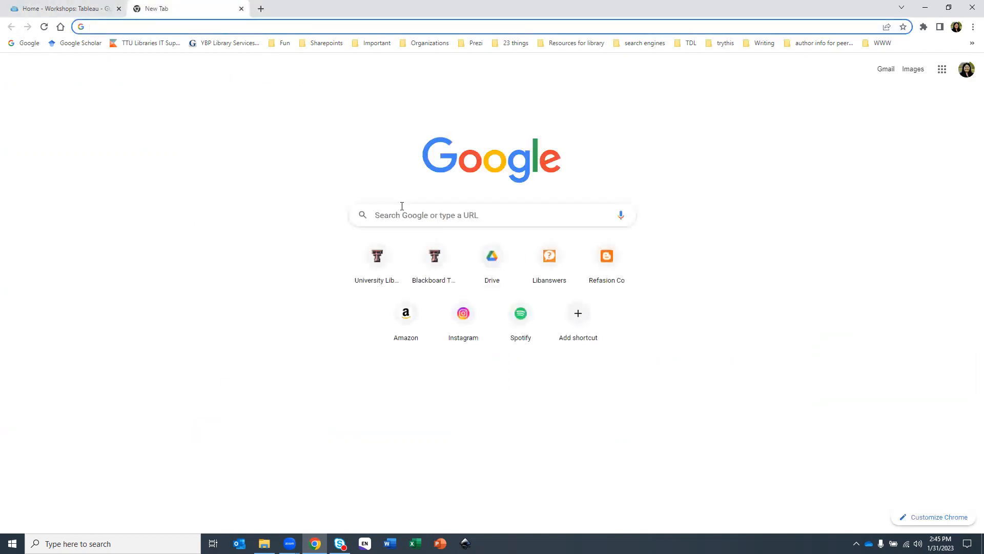
pyautogui.click(399, 214)
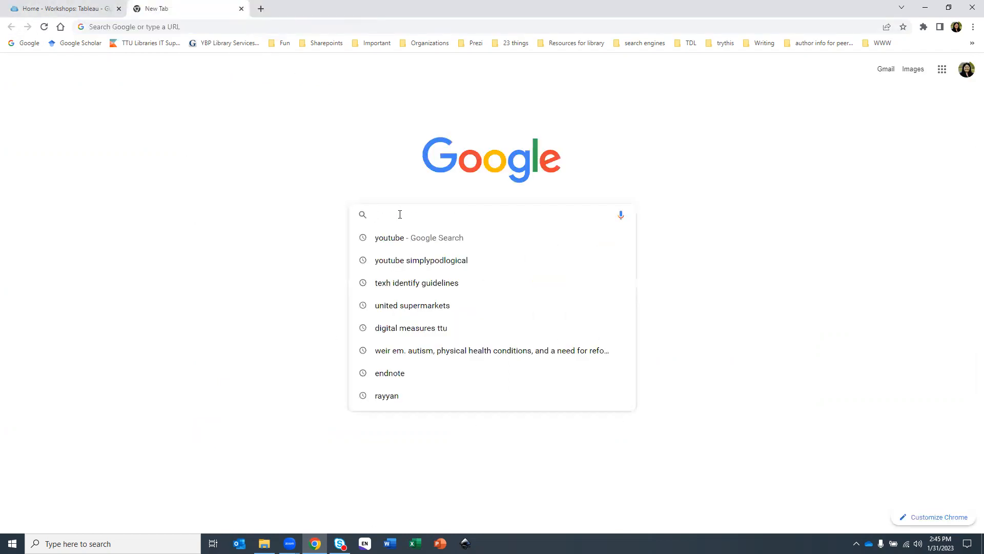
pyautogui.click(39, 10)
pyautogui.click(512, 224)
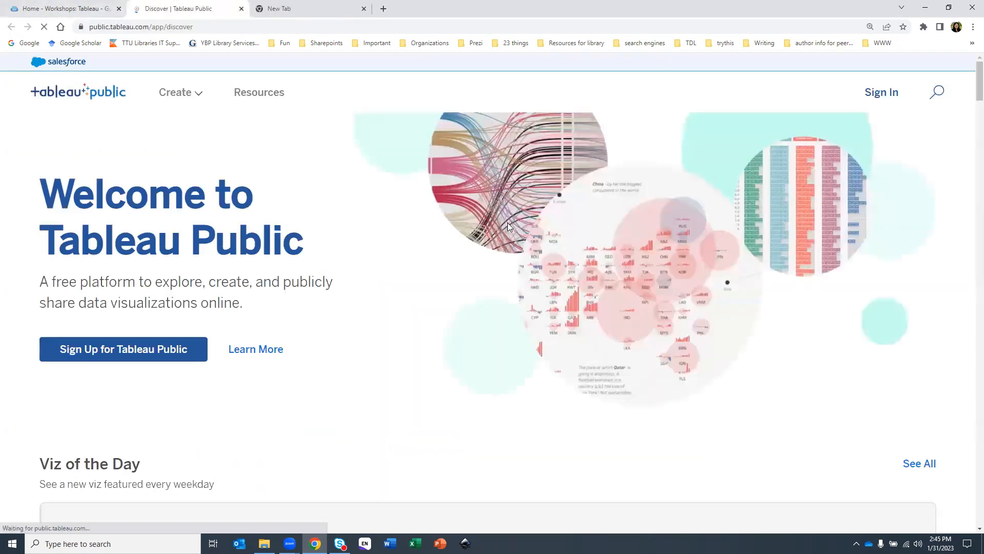
# Sign in to Tableau Public with the account's saved e-mail address and the account password
pyautogui.click(880, 92)
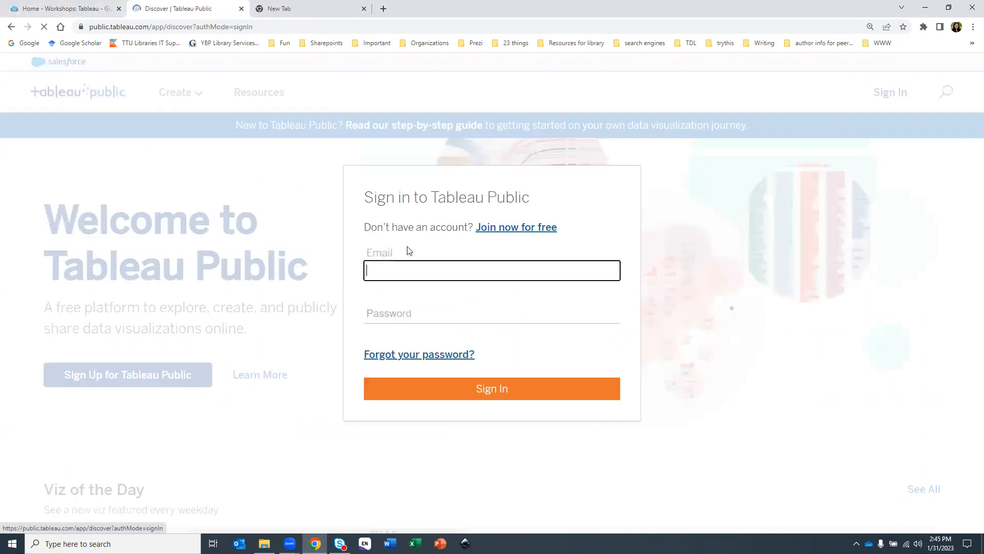
pyautogui.click(407, 272)
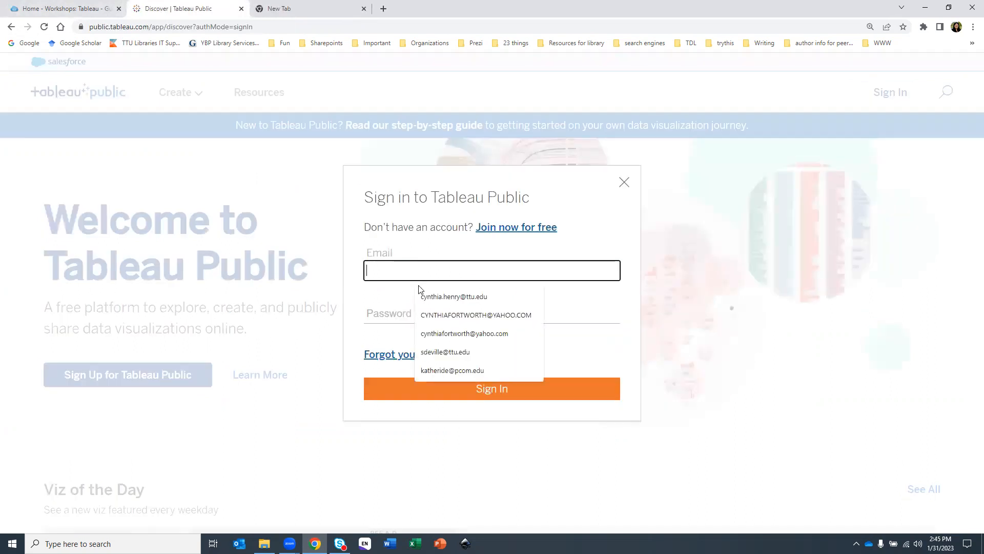
pyautogui.click(433, 297)
pyautogui.click(404, 315)
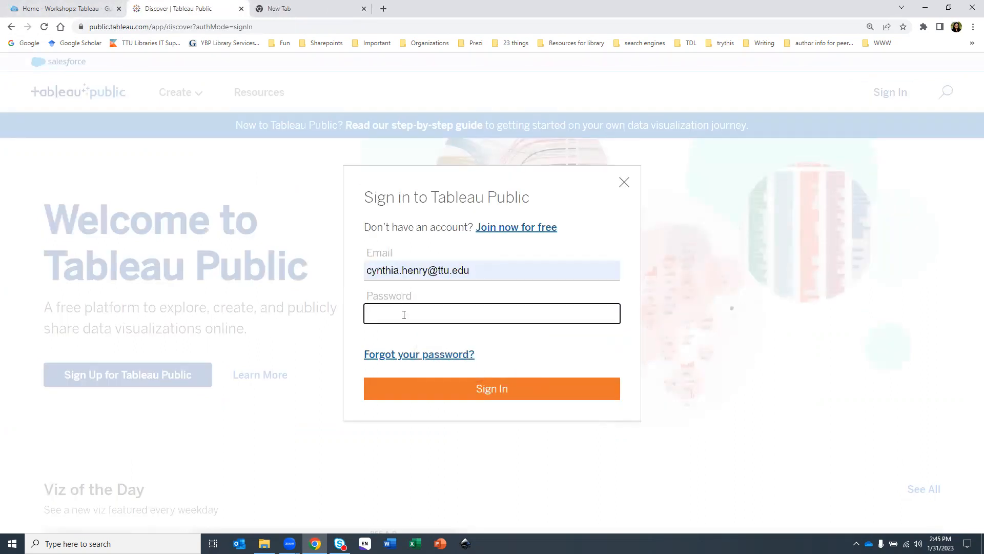
pyautogui.write('•')
pyautogui.press('BackSpace')
pyautogui.write('•')
pyautogui.press('Return')
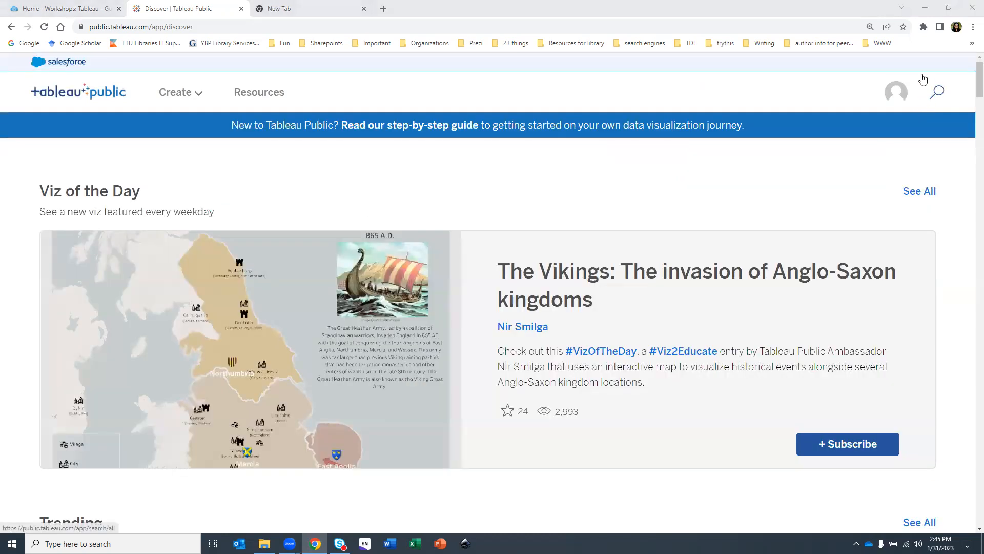
# Create a new web-authored visualization from the account's profile page and connect it to the downloaded Emissions.xlsx file
pyautogui.click(897, 95)
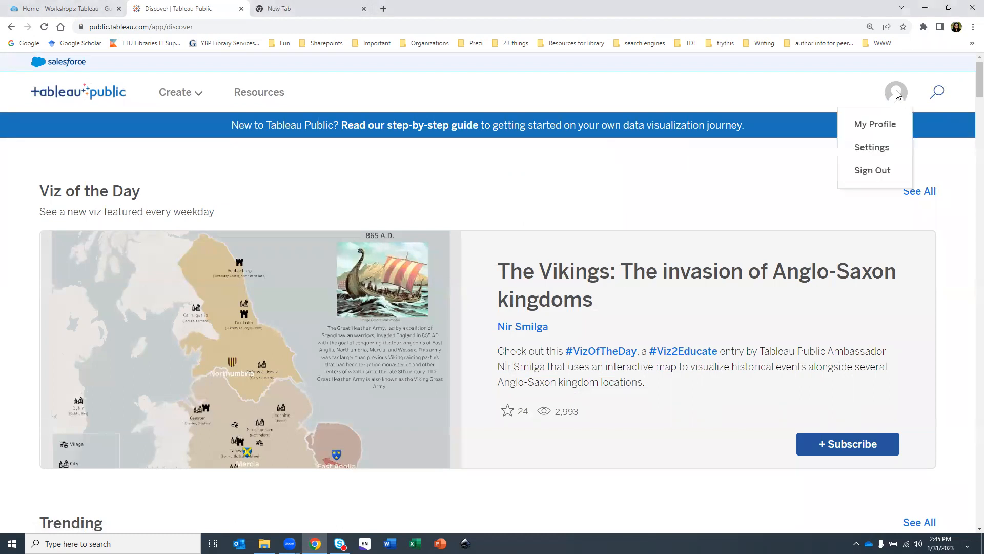
pyautogui.click(891, 124)
pyautogui.click(860, 400)
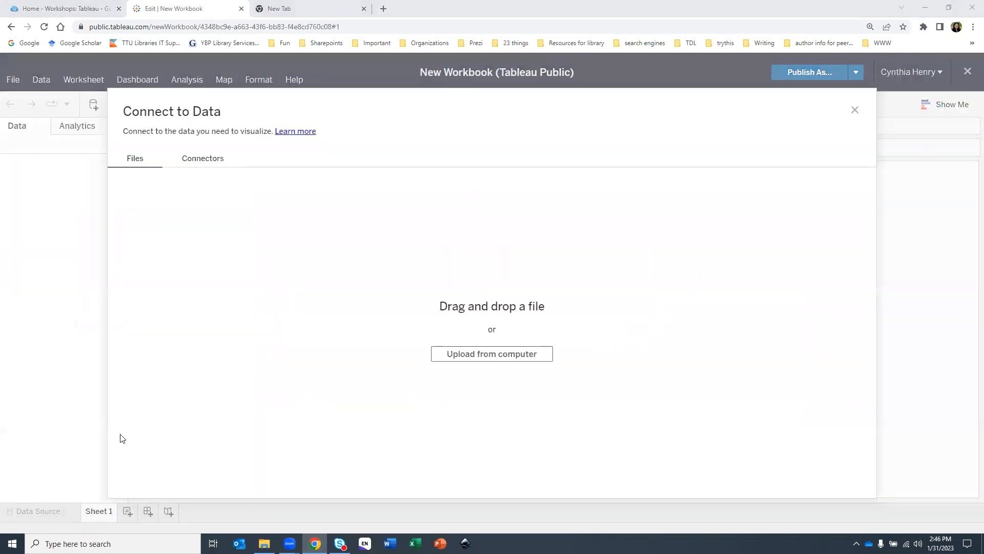
pyautogui.click(264, 543)
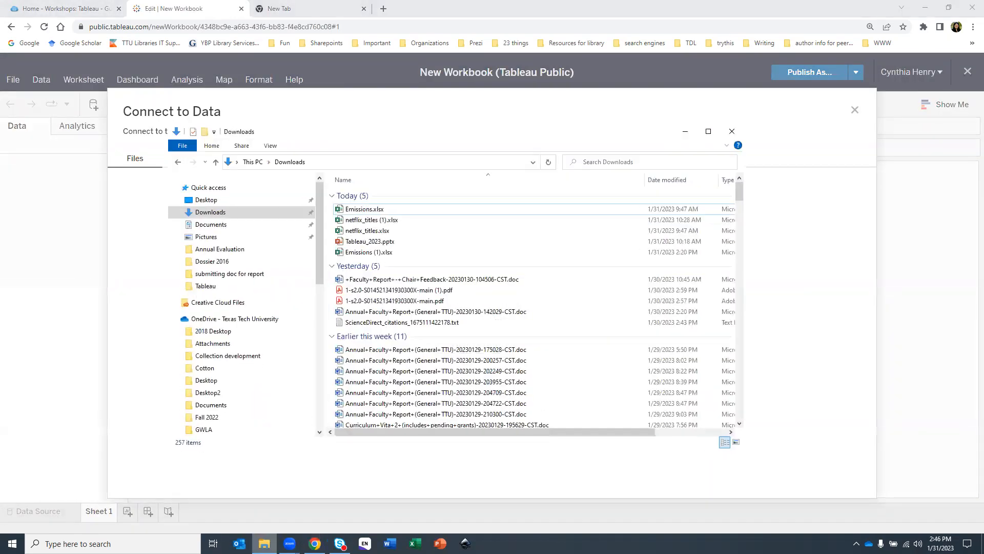
pyautogui.click(364, 209)
pyautogui.moveTo(346, 212); pyautogui.dragTo(160, 480)
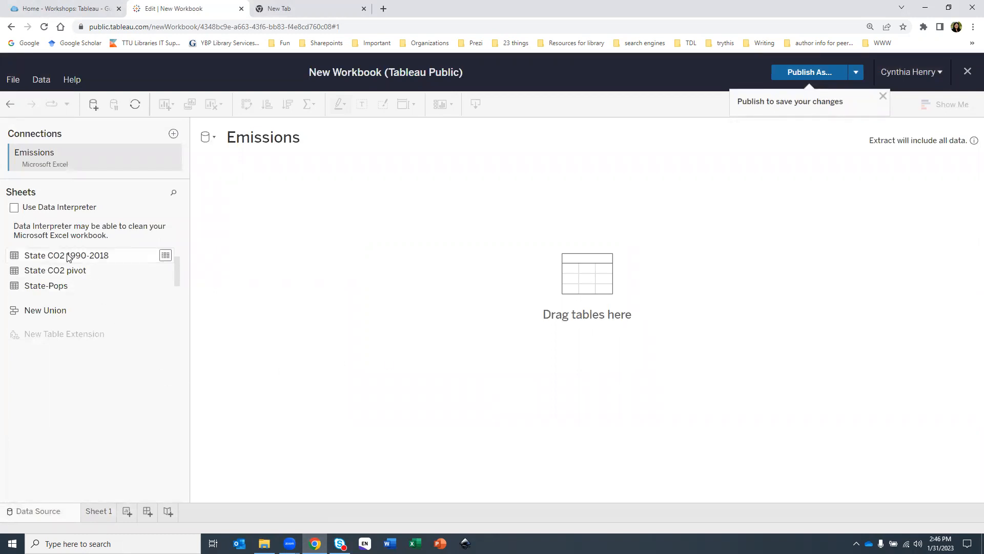
# Add the State CO2 1990-2018 and State-Pops tables to the data source and relate CO2-State = Population-State
pyautogui.moveTo(68, 257); pyautogui.dragTo(339, 228)
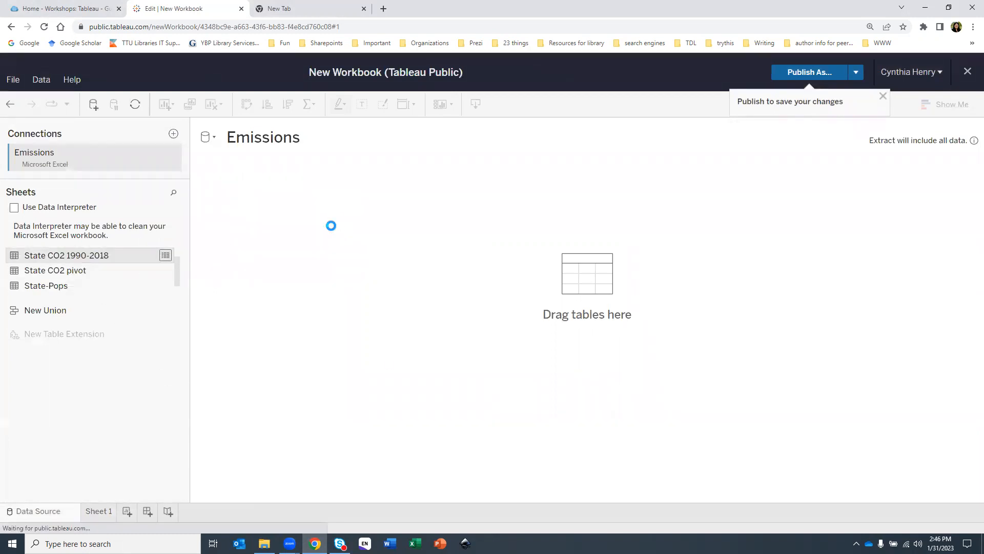
pyautogui.moveTo(36, 288); pyautogui.dragTo(451, 191)
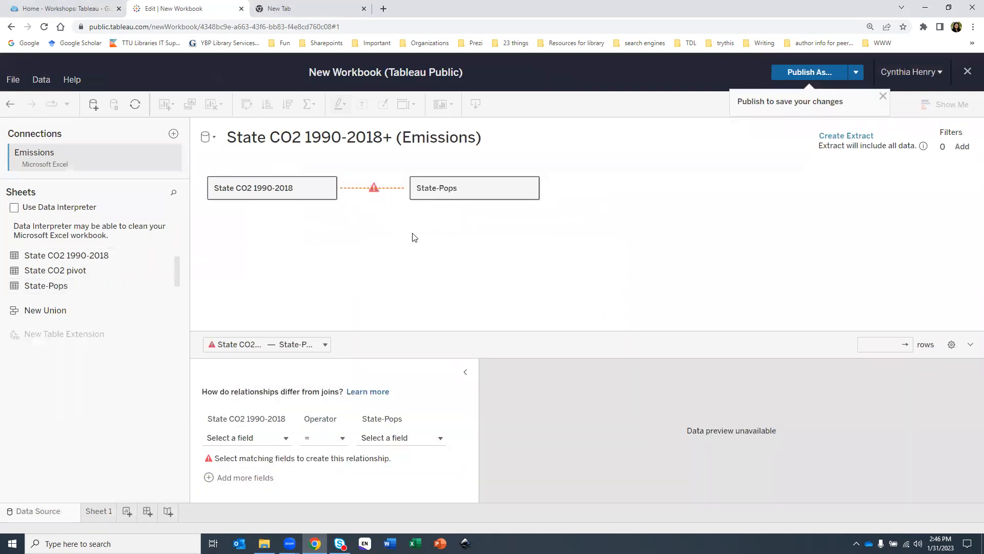
pyautogui.click(241, 438)
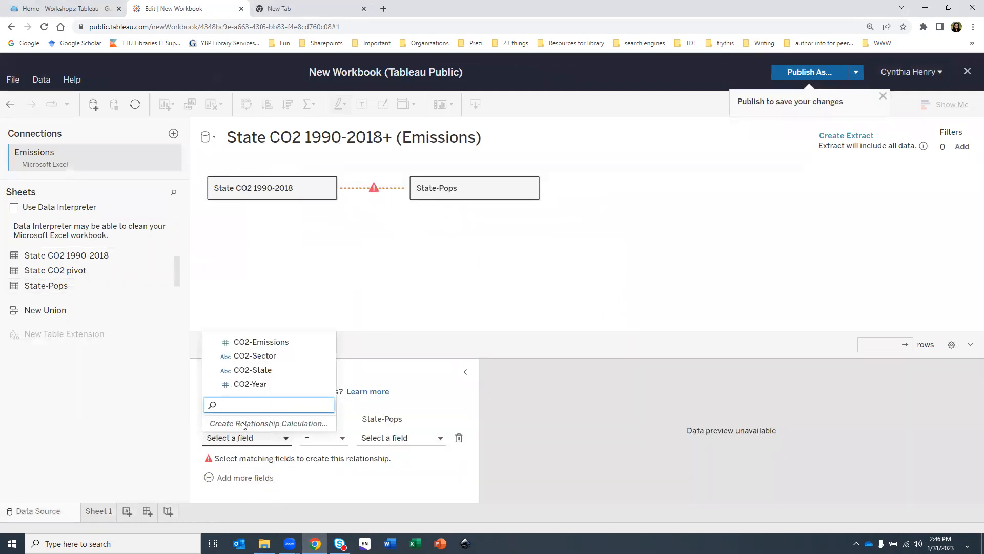
pyautogui.click(265, 369)
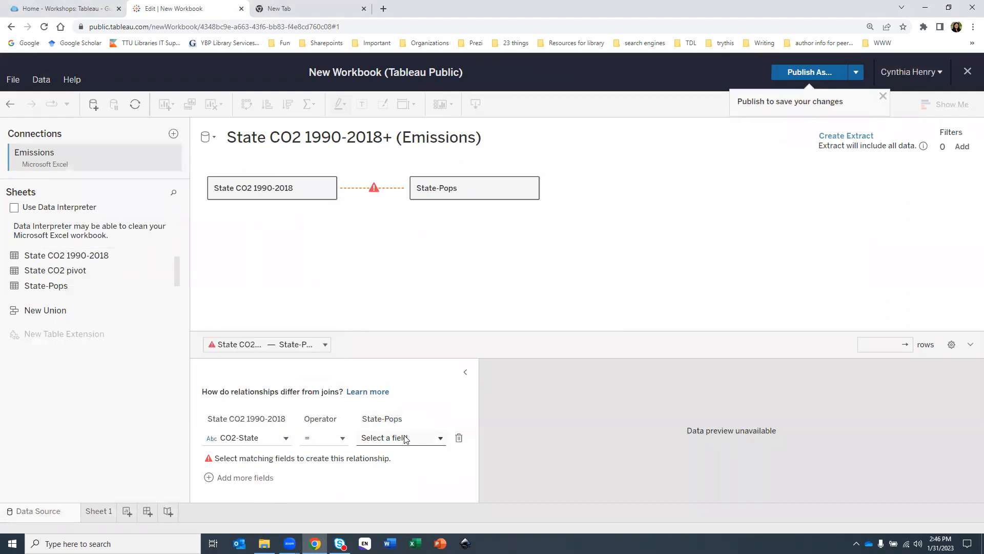
pyautogui.click(410, 437)
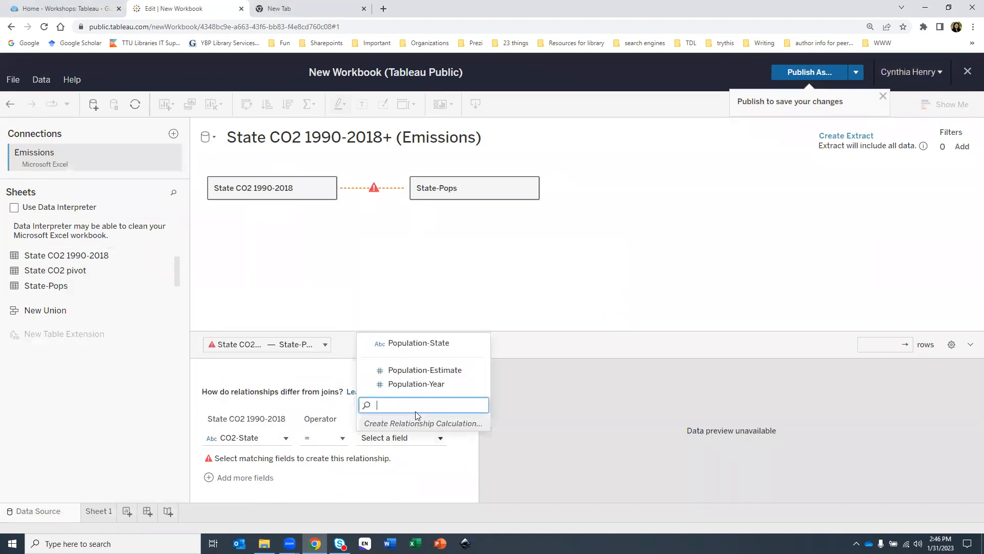
pyautogui.click(419, 343)
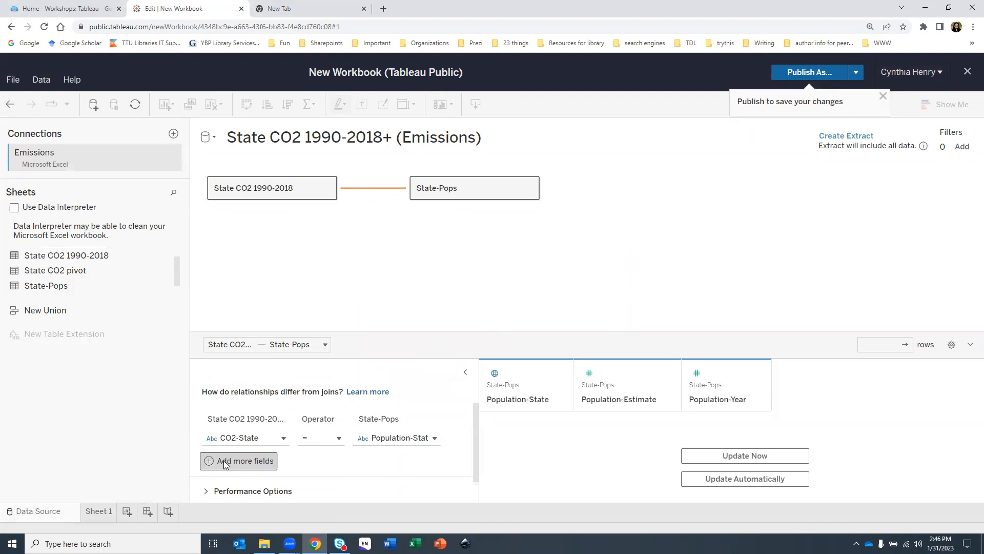
# Add a second field pair to the relationship, CO2-Year = Population-Year, and update the data preview
pyautogui.click(223, 459)
pyautogui.click(223, 456)
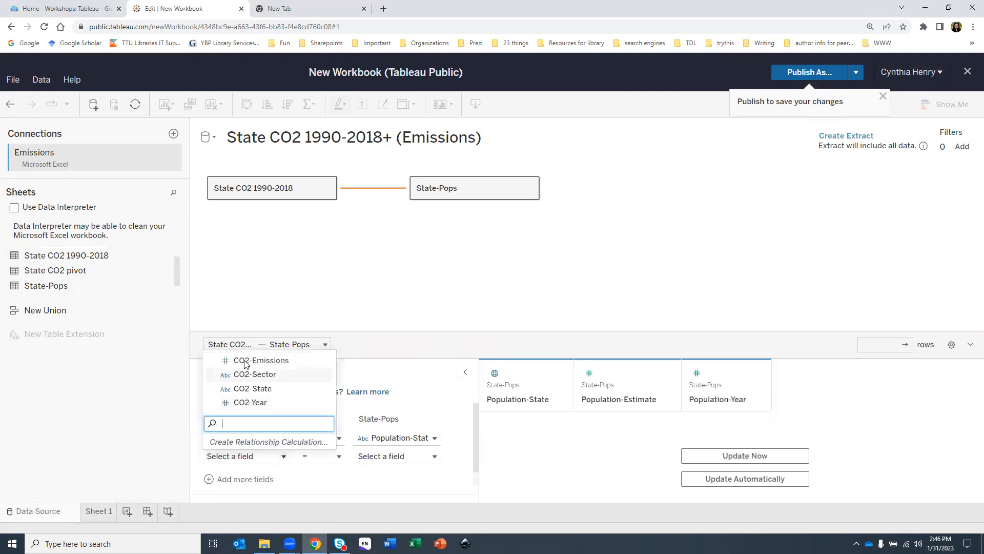
pyautogui.click(245, 399)
pyautogui.click(384, 456)
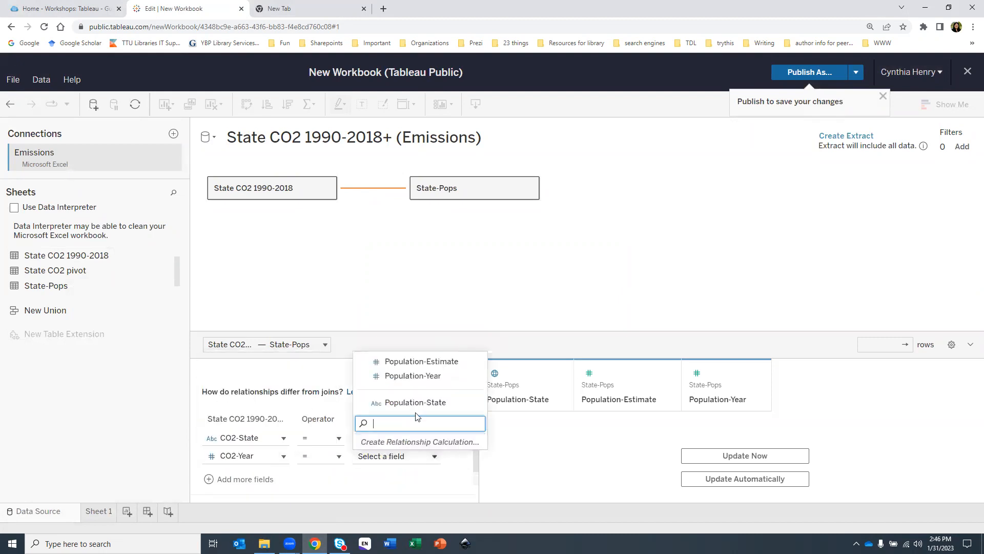
pyautogui.click(416, 378)
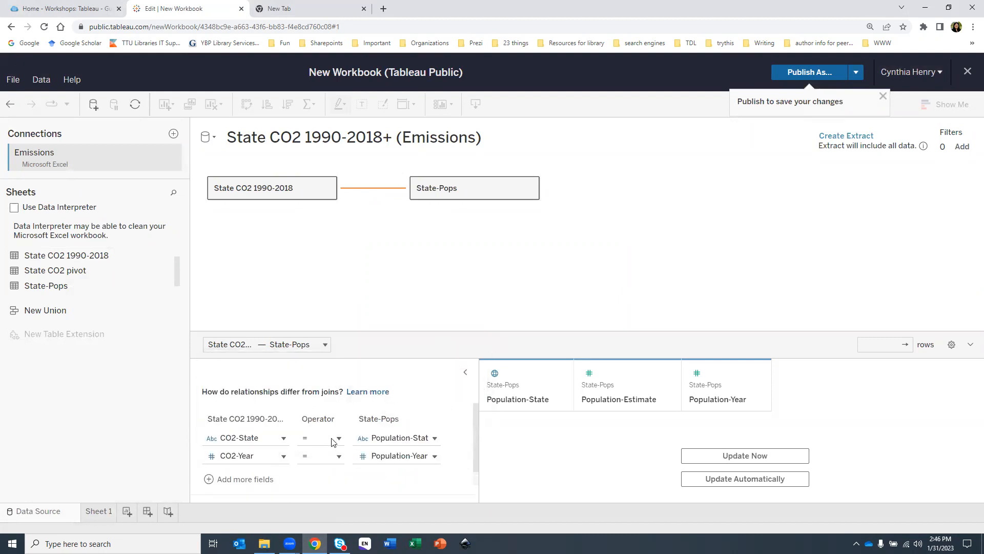
pyautogui.click(726, 456)
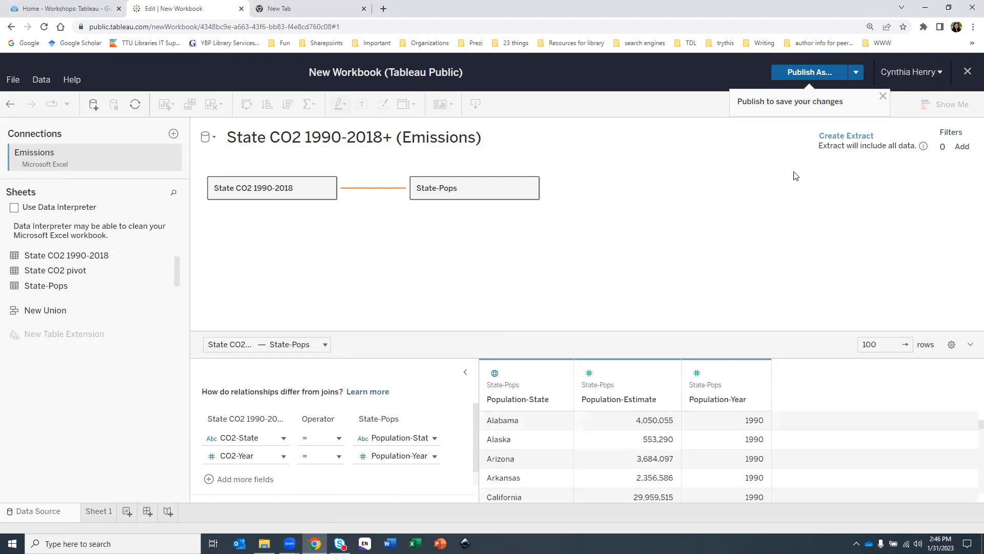
# Name the workbook Emissions spring 2023 with sheets shown as tabs, decline overwriting the existing one, and publish it as Emissions spring 2023b
pyautogui.click(793, 75)
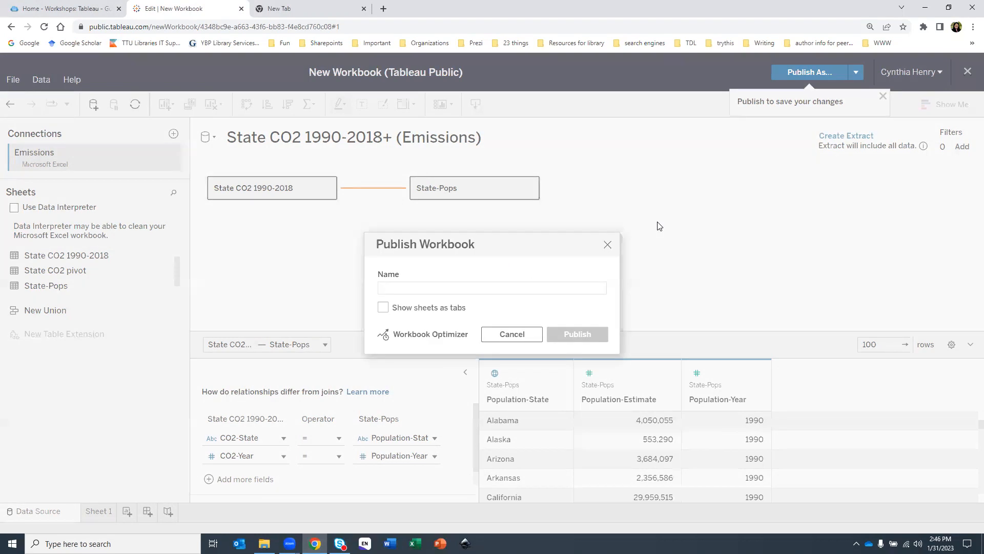
pyautogui.write('Em')
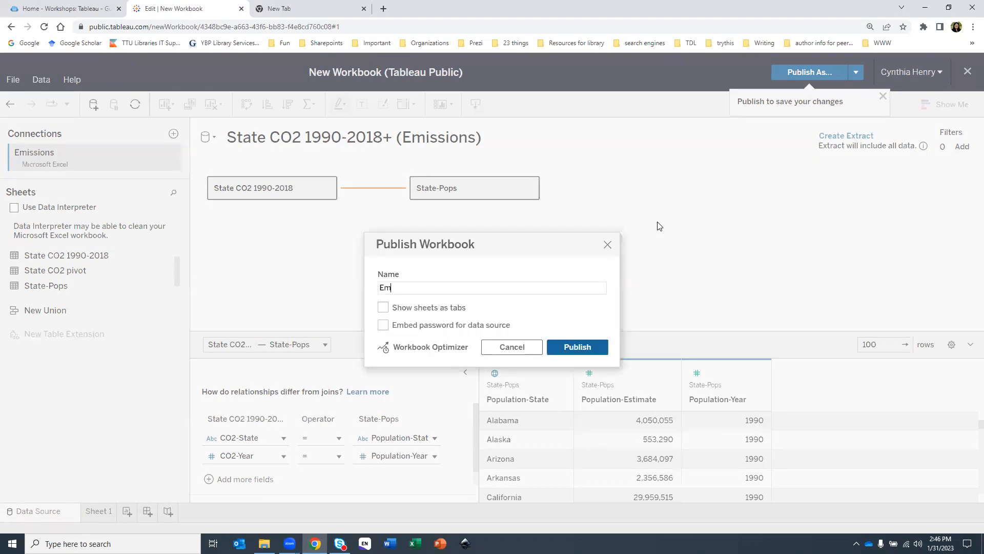
pyautogui.write('issons')
pyautogui.press('BackSpace')
pyautogui.press('BackSpace')
pyautogui.write('ring')
pyautogui.click(434, 307)
pyautogui.click(589, 347)
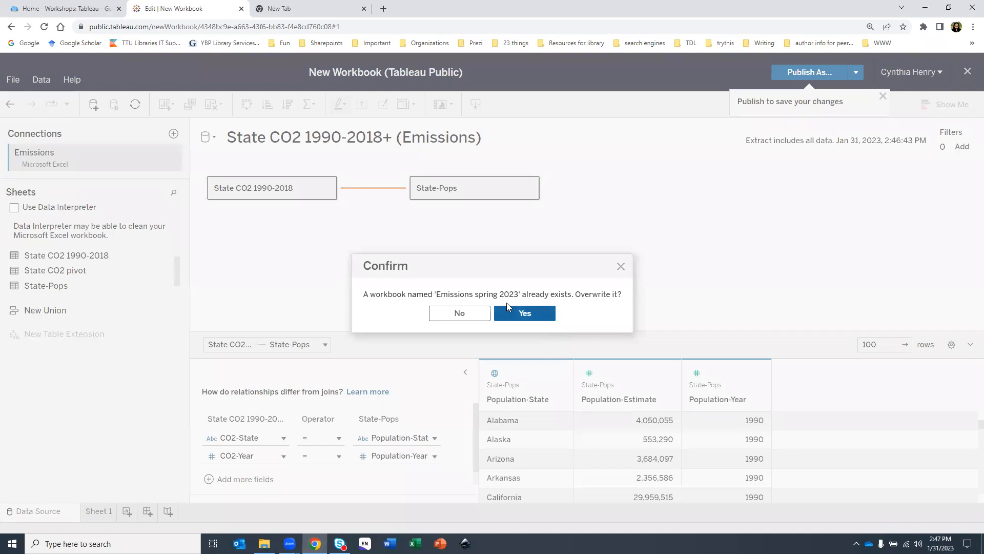
pyautogui.click(472, 315)
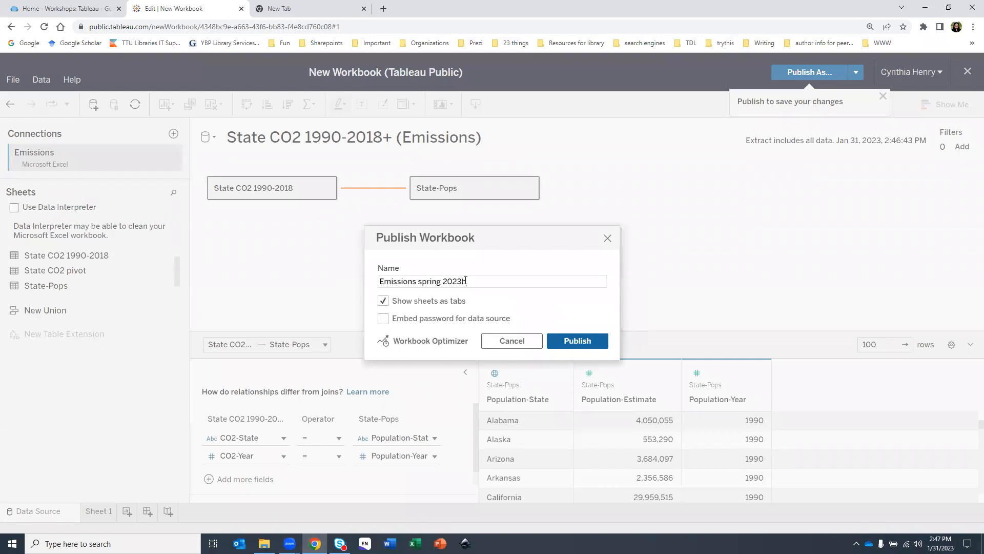
pyautogui.click(573, 343)
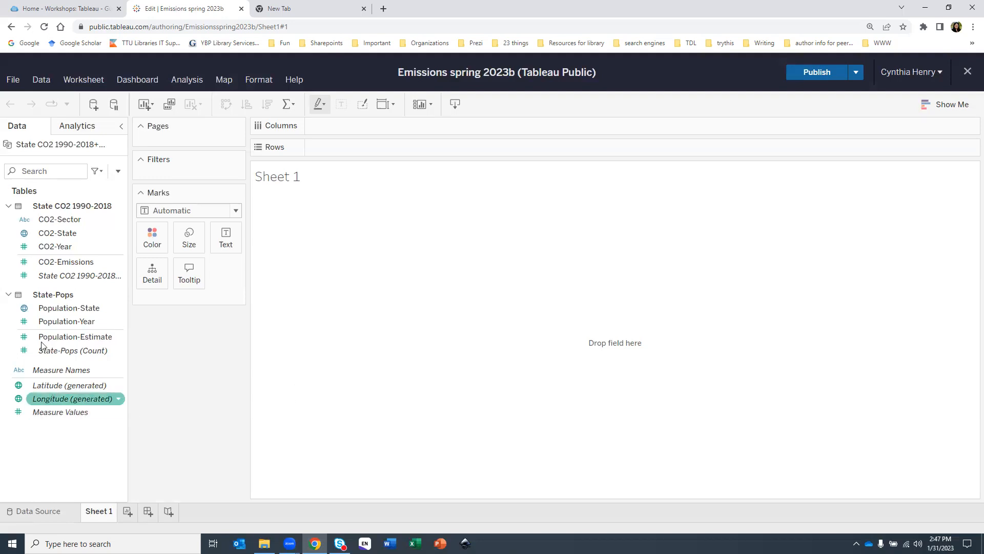
pyautogui.click(9, 295)
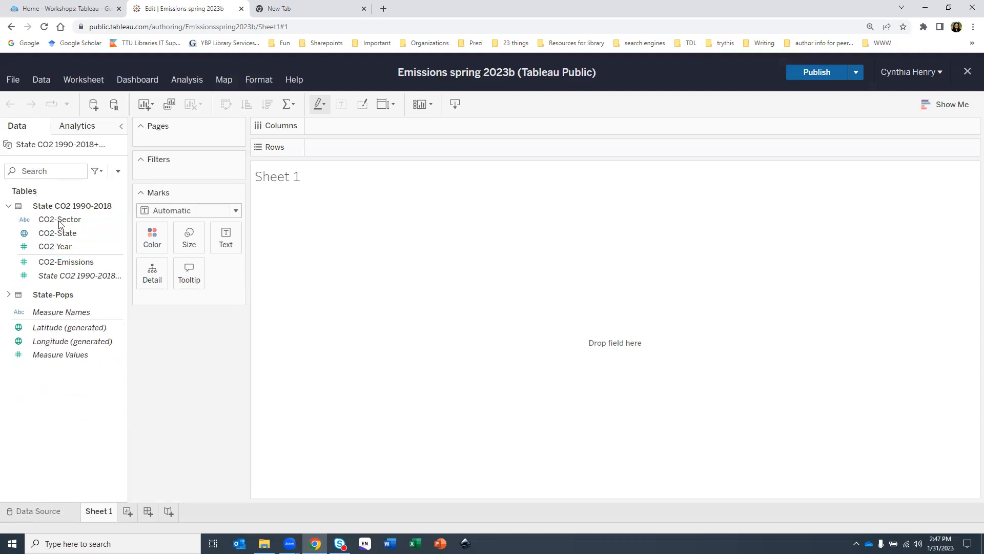
pyautogui.click(24, 242)
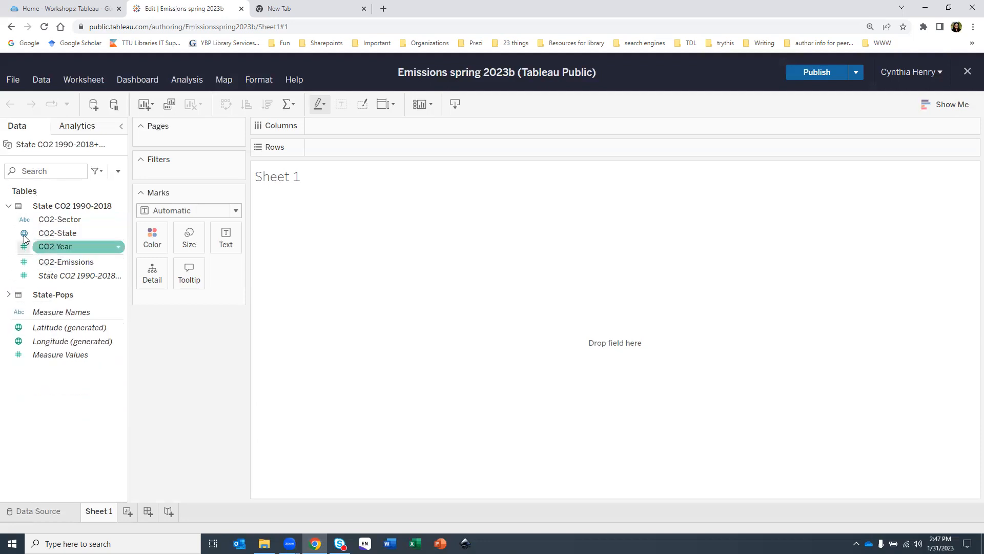
pyautogui.click(8, 293)
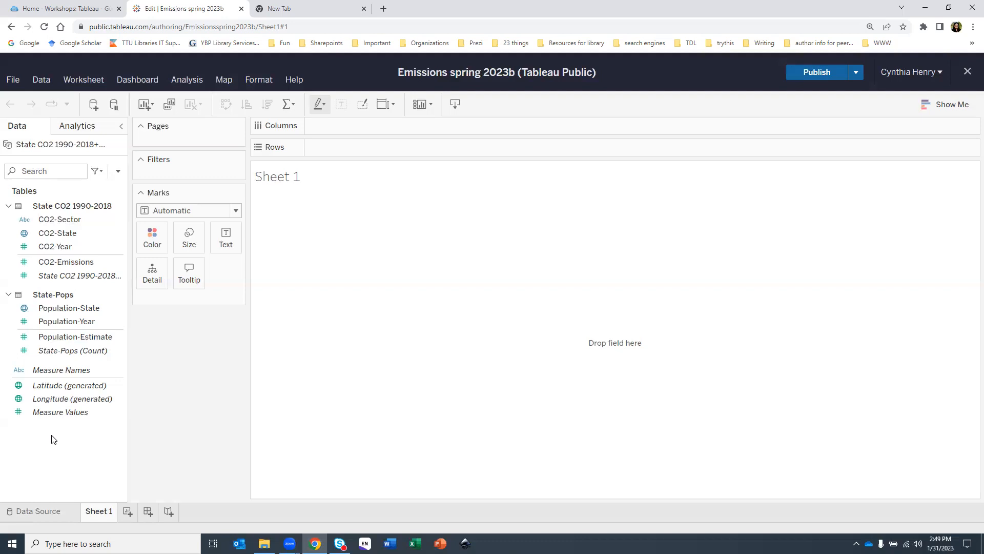
# Create a calculated field from CO2-Emissions and name it Normalized Emissions
pyautogui.click(76, 264)
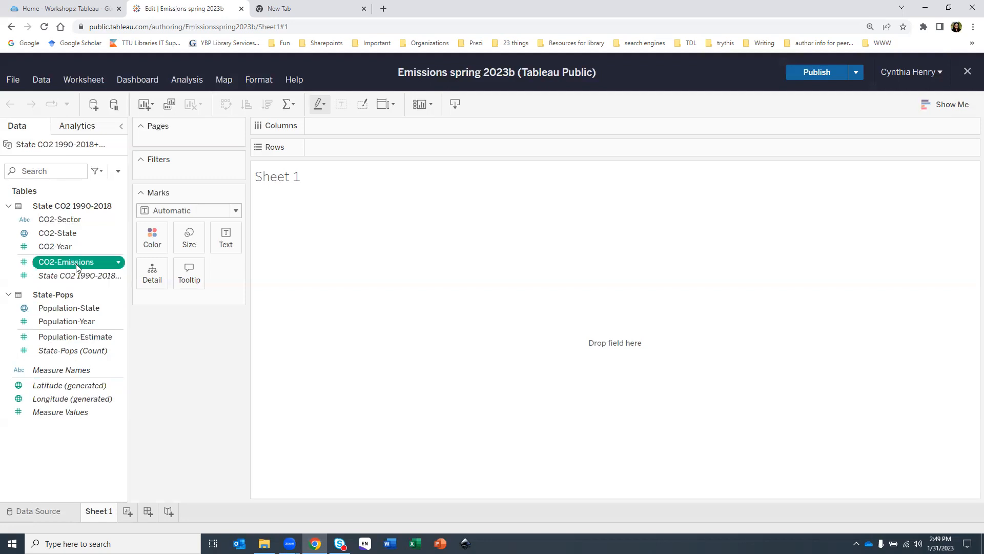
pyautogui.rightClick(76, 263)
pyautogui.moveTo(76, 367)
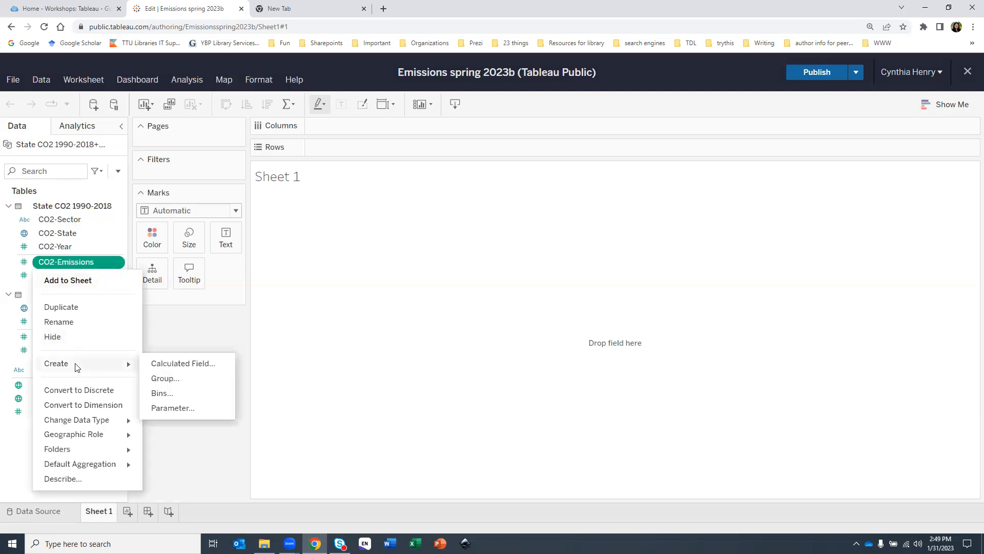
pyautogui.click(184, 364)
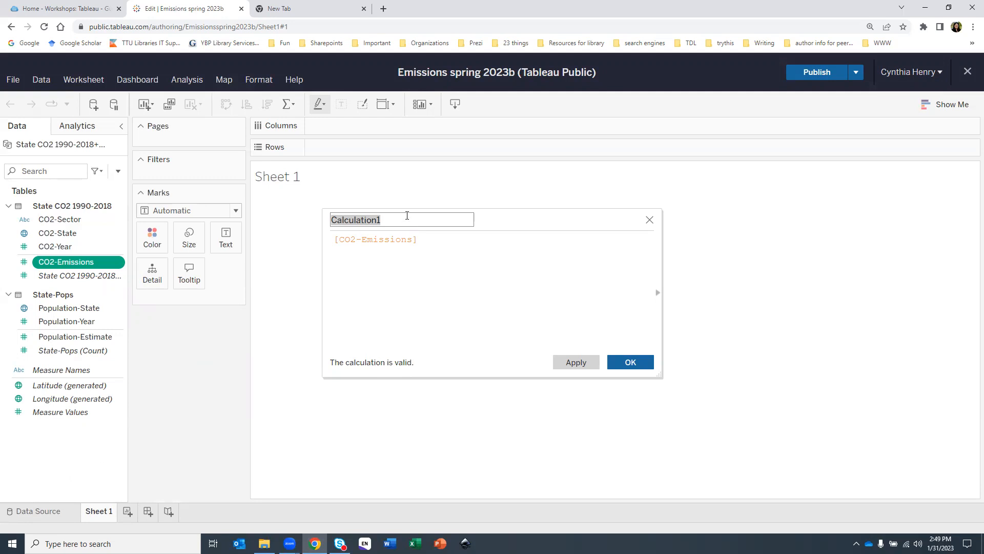
pyautogui.moveTo(407, 215); pyautogui.dragTo(289, 218)
pyautogui.write('Normal')
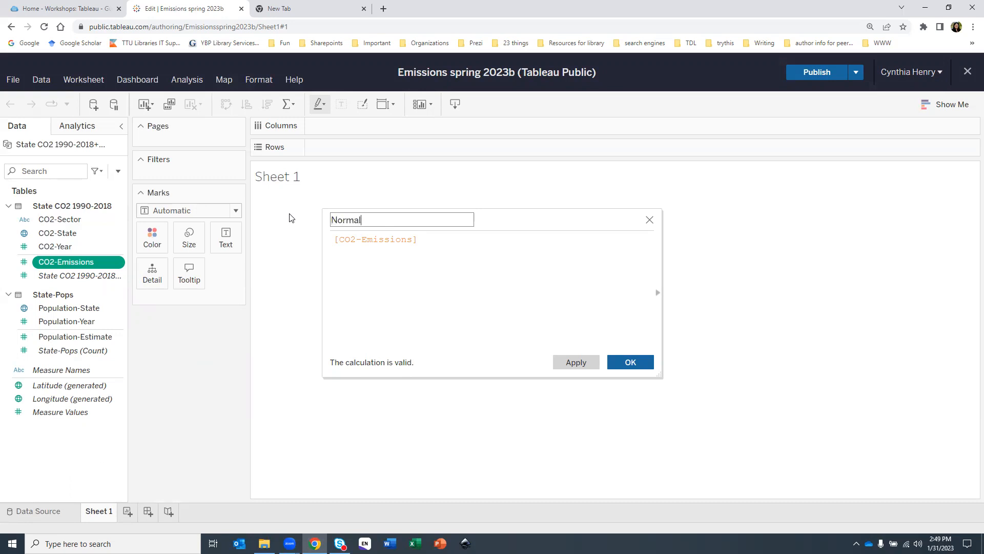
pyautogui.write('ized Emissions')
# Complete the Normalized Emissions formula as [CO2-Emissions]/[Population-Estimate] and save the calculated field
pyautogui.click(459, 240)
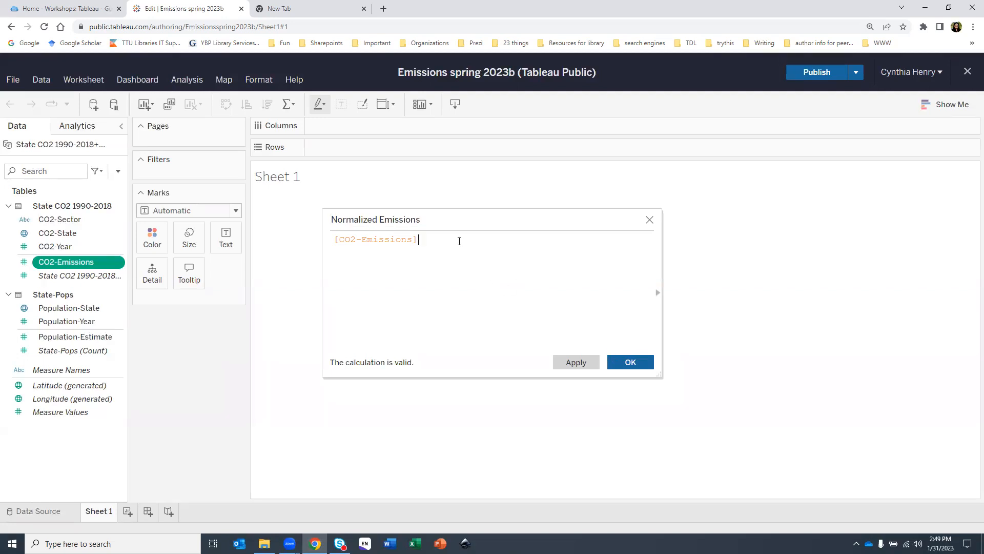
pyautogui.write('/')
pyautogui.write('Pop')
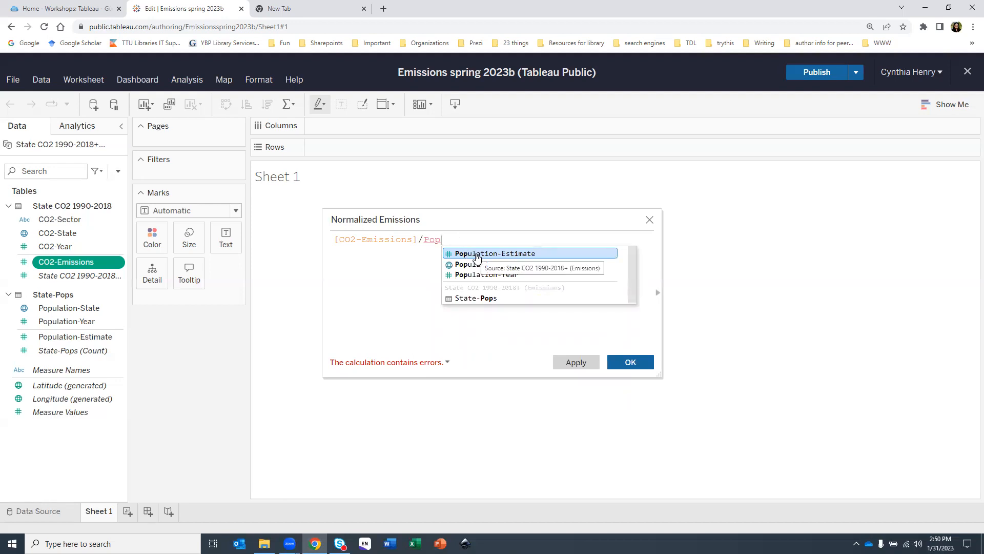
pyautogui.click(477, 256)
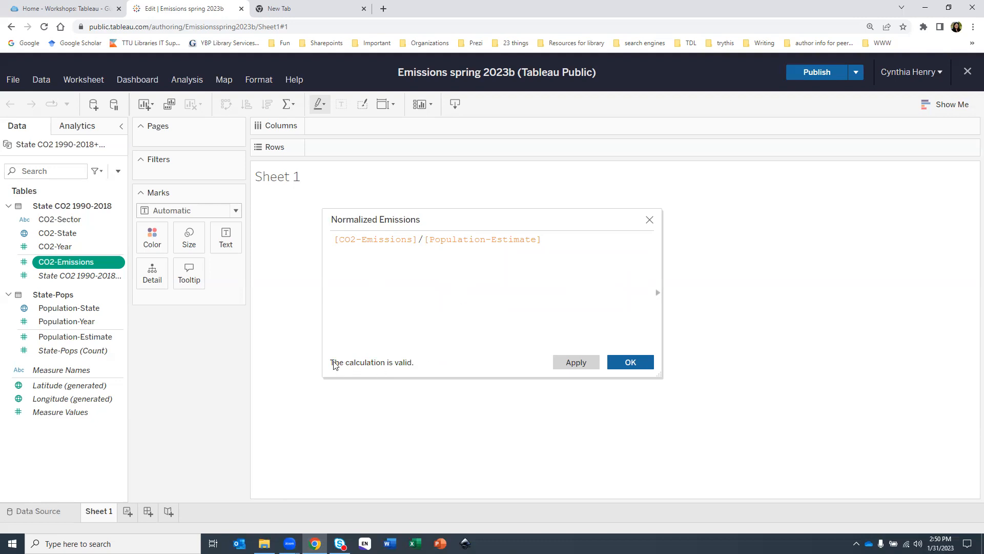
pyautogui.click(625, 364)
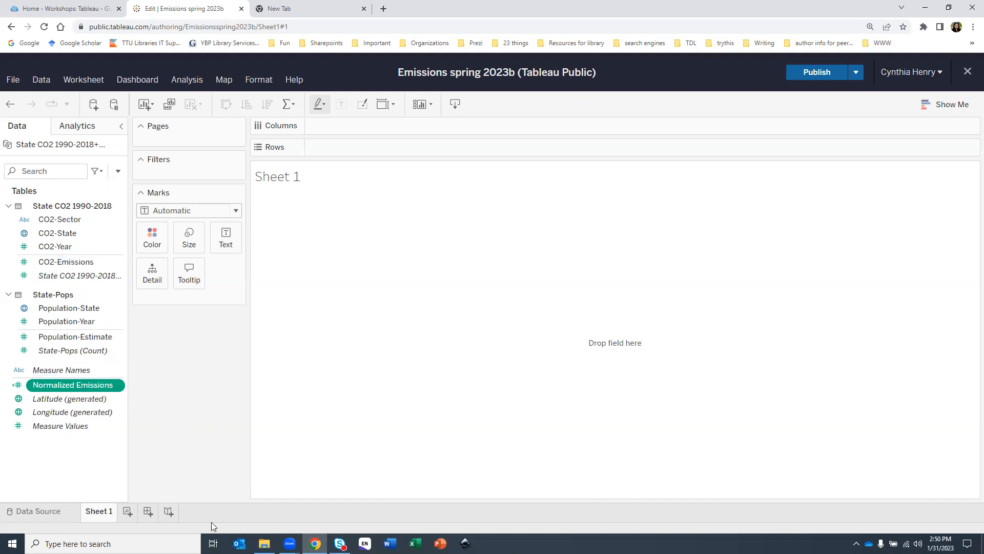
# Select CO2-State together with Normalized Emissions and examine the chart types suggested by Show Me
pyautogui.hotkey('ctrl', '+')
pyautogui.hotkey('ctrl', '+')
pyautogui.hotkey('ctrl', '+')
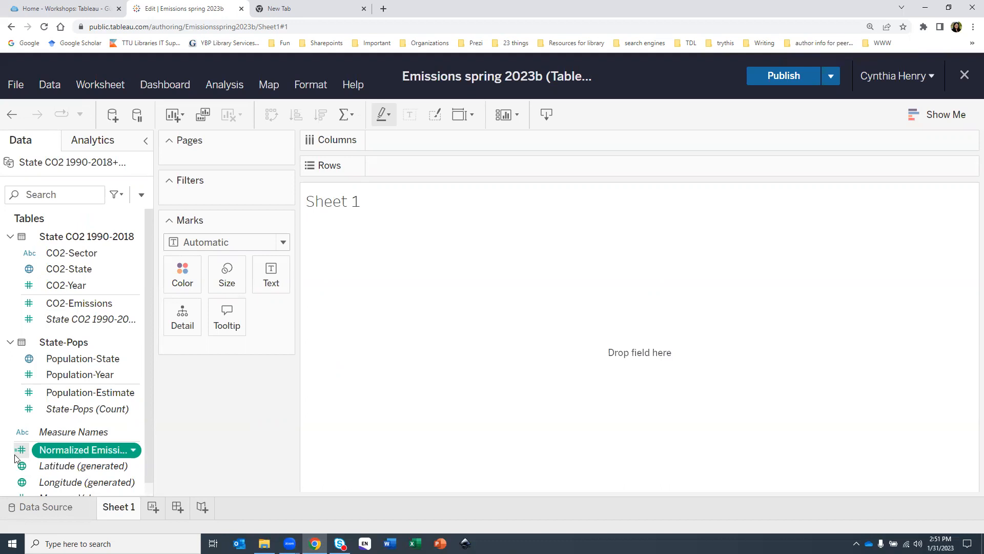
pyautogui.hotkey('ctrl', '-')
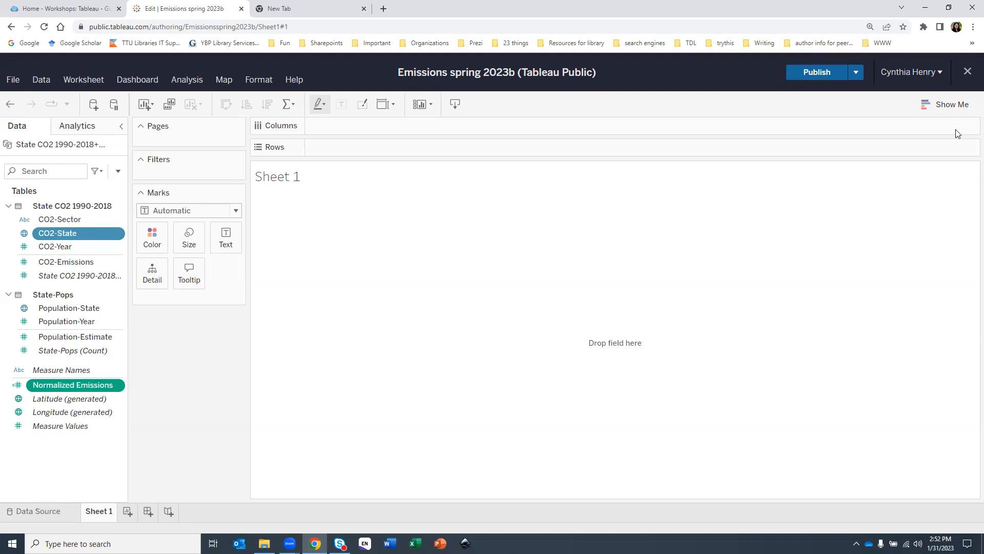
pyautogui.click(941, 105)
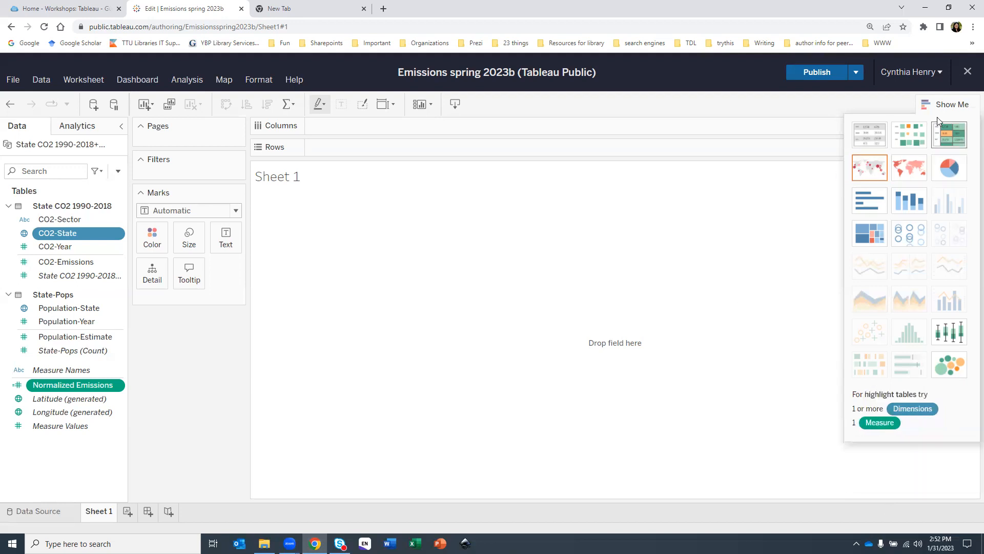
pyautogui.click(943, 106)
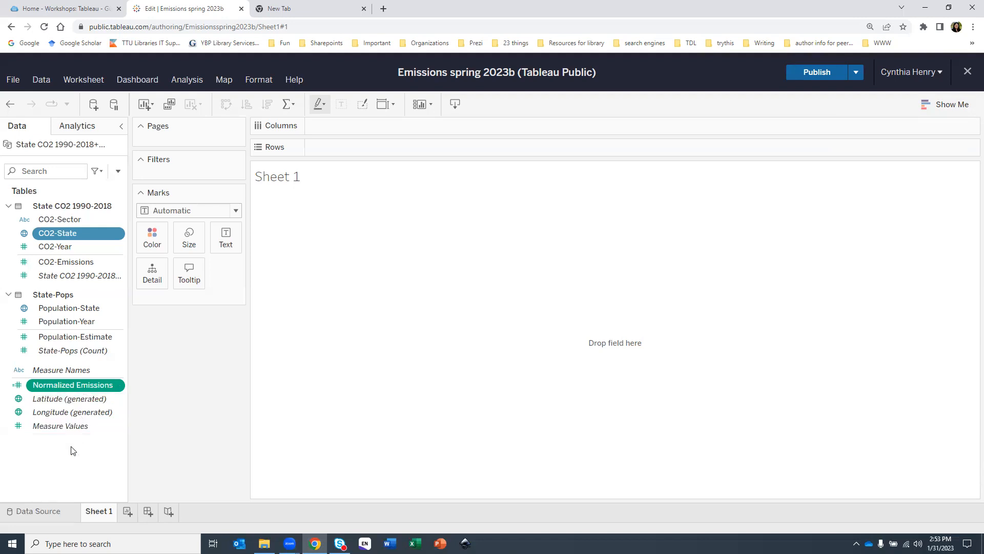
# Clear the field selection and plot Normalized Emissions on the rows of Sheet 1
pyautogui.click(91, 232)
pyautogui.moveTo(78, 385); pyautogui.dragTo(315, 421)
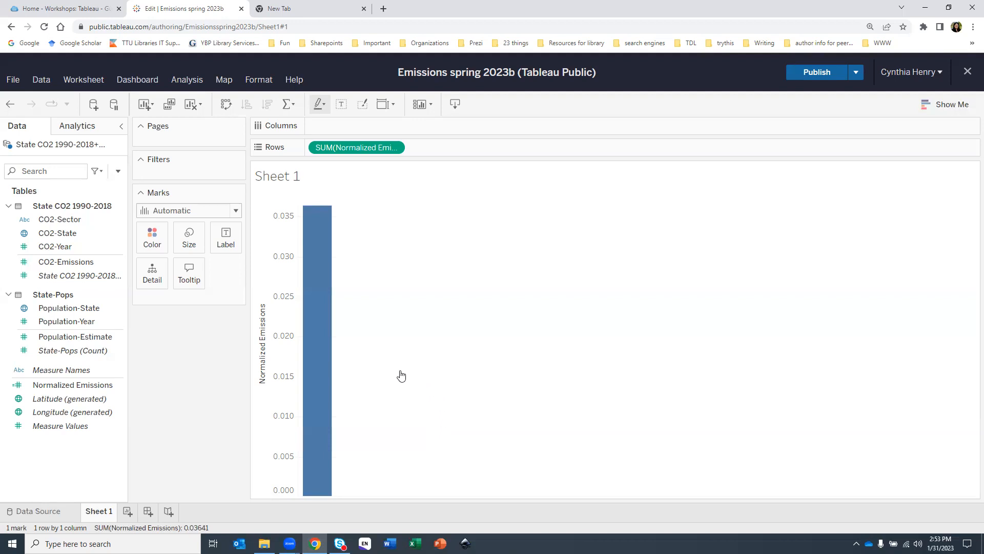
# Break Normalized Emissions down by CO2-State as horizontal bars and sort the states in descending order
pyautogui.click(59, 235)
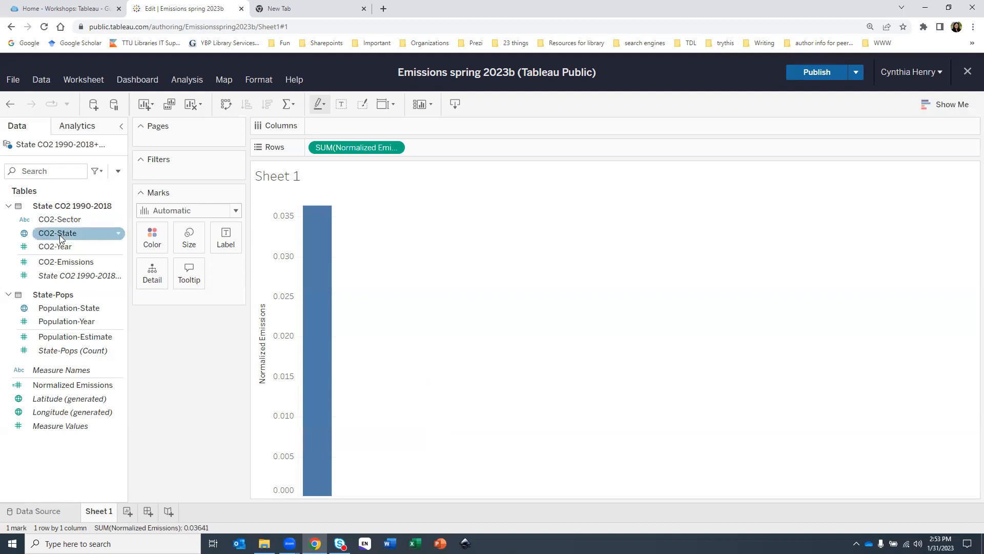
pyautogui.moveTo(59, 235); pyautogui.dragTo(367, 124)
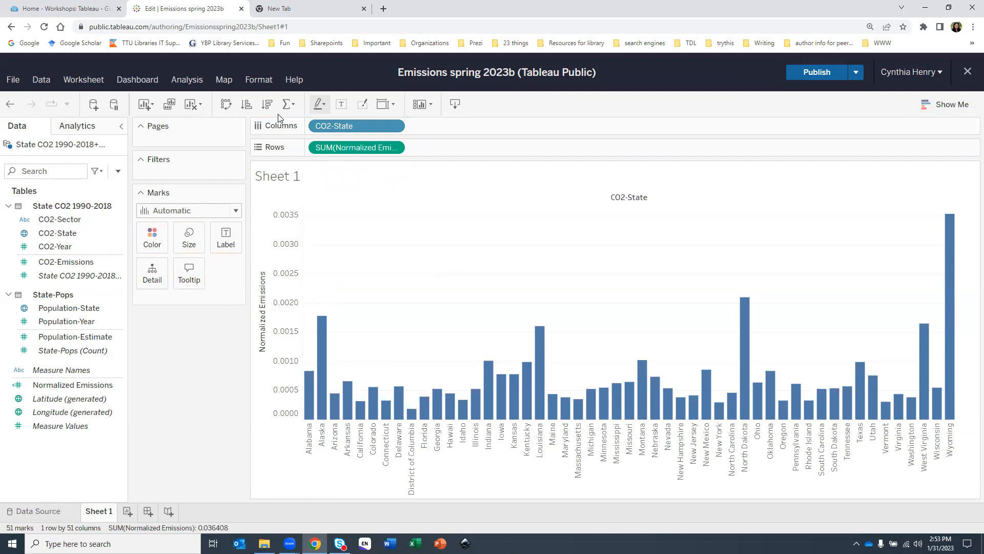
pyautogui.click(226, 103)
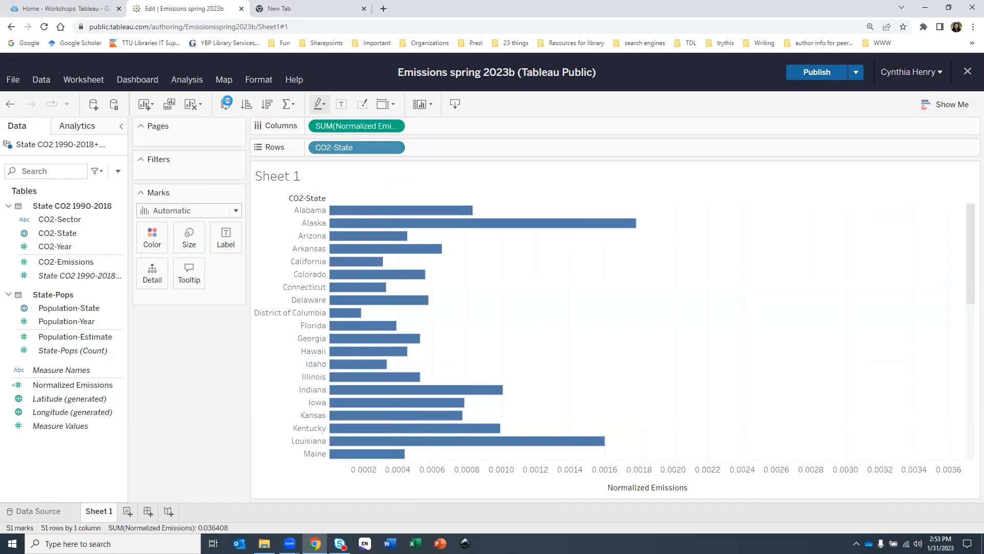
pyautogui.click(267, 104)
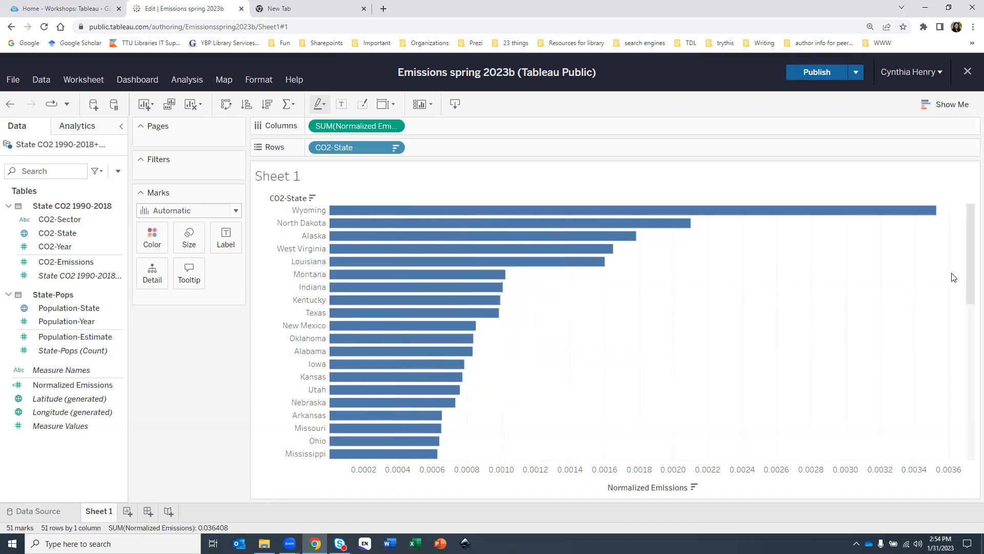
pyautogui.moveTo(970, 268); pyautogui.dragTo(968, 428)
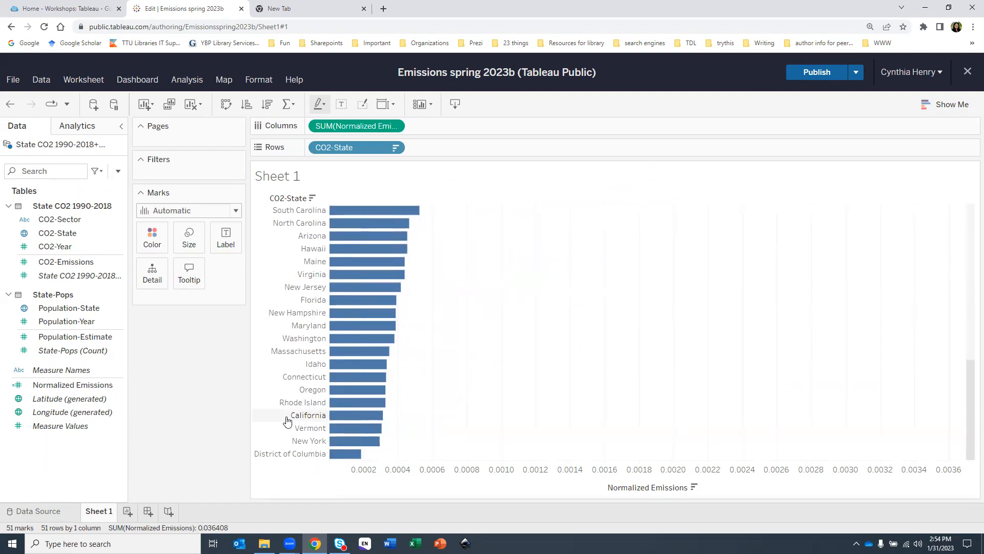
pyautogui.moveTo(969, 397); pyautogui.dragTo(971, 209)
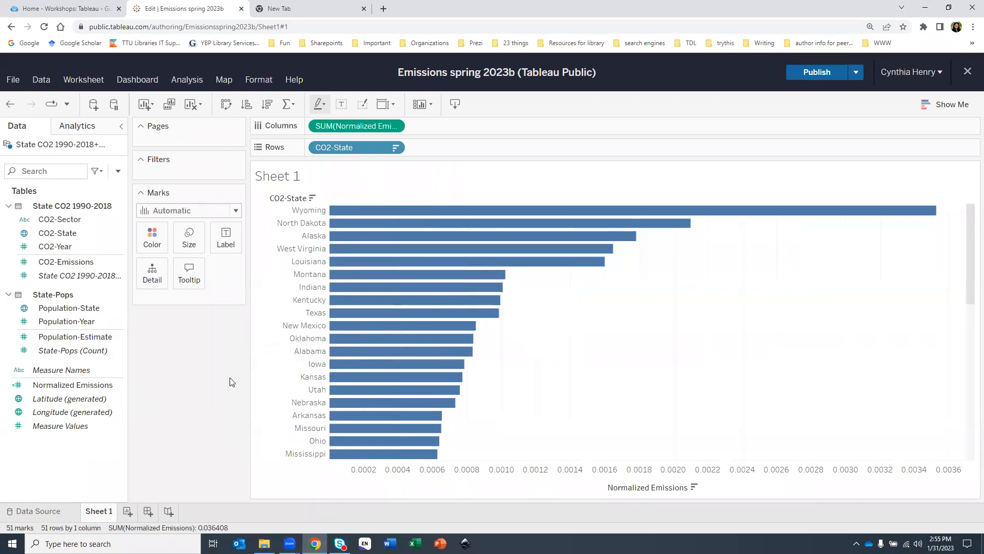
# Rename Sheet 1 as Stack Bar Chart
pyautogui.rightClick(102, 515)
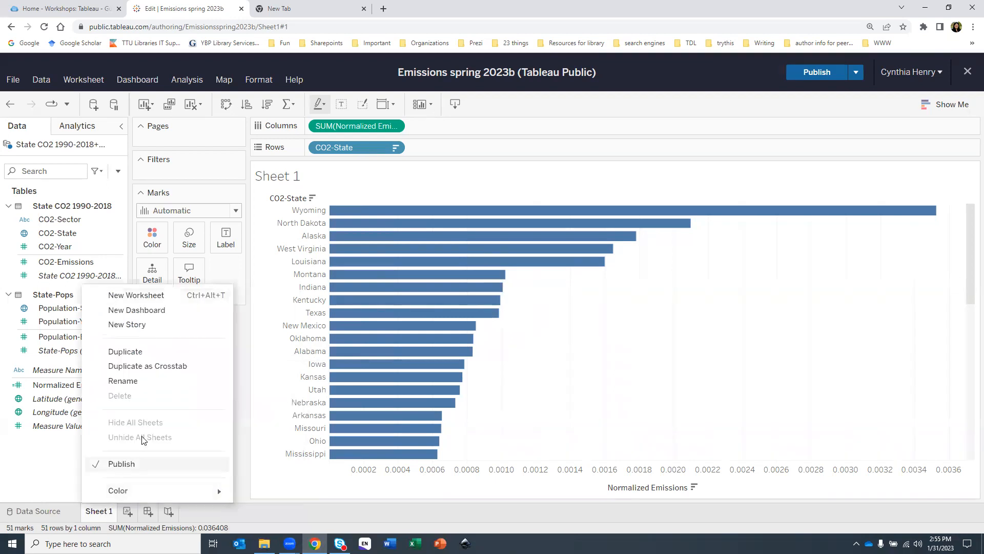
pyautogui.click(147, 385)
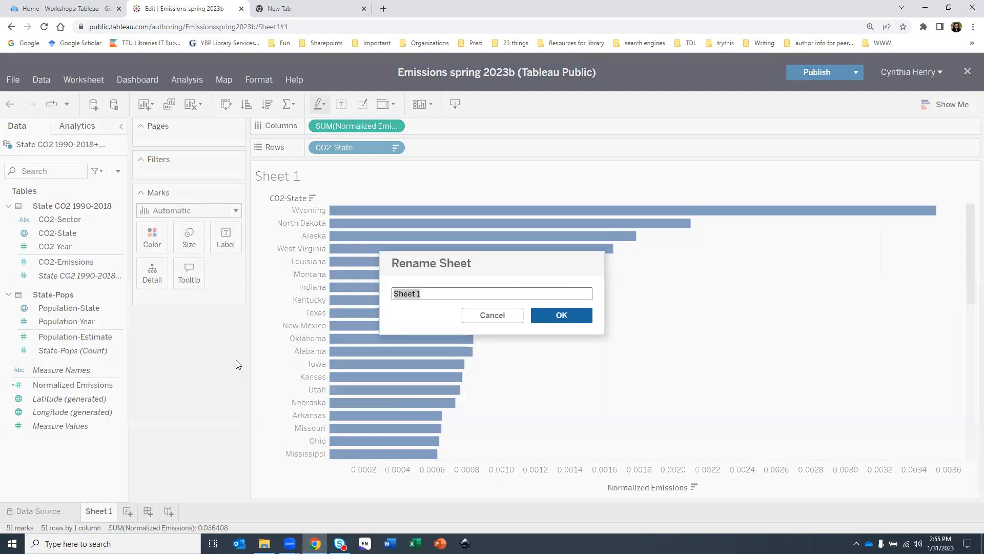
pyautogui.write('Stack Bar Chart')
pyautogui.click(560, 318)
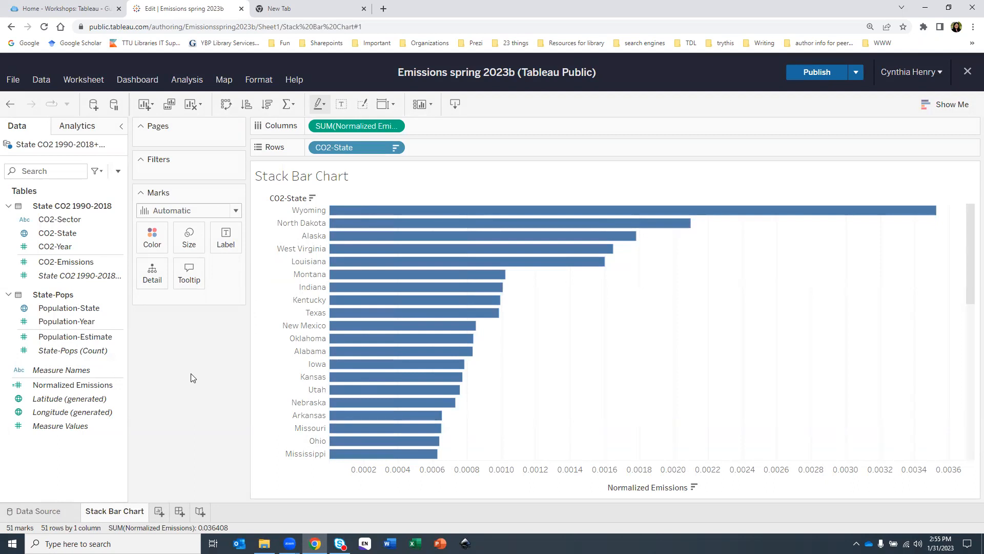
# Add a new worksheet and name it Line Chart
pyautogui.click(158, 512)
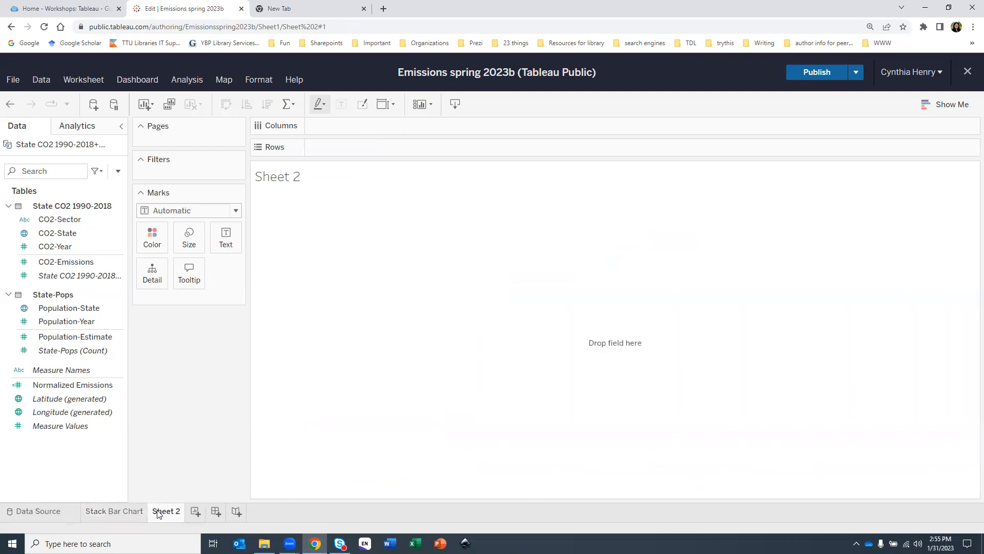
pyautogui.rightClick(159, 512)
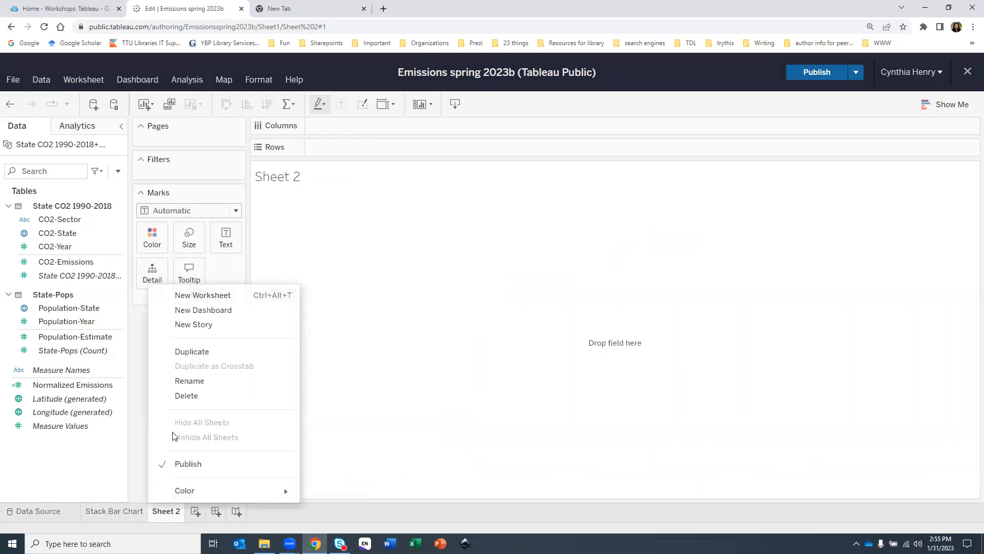
pyautogui.click(192, 381)
pyautogui.write('L')
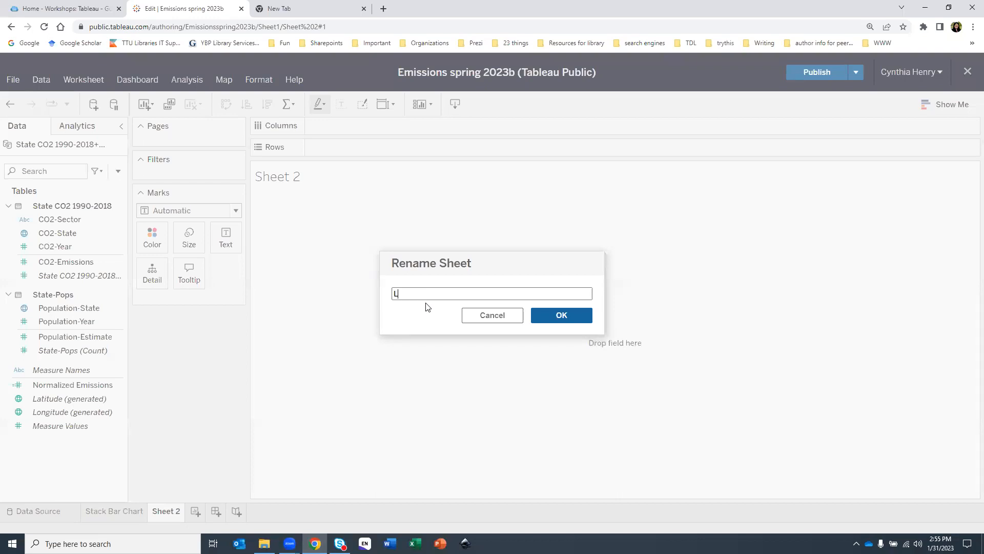
pyautogui.write('ine Chart')
pyautogui.click(547, 316)
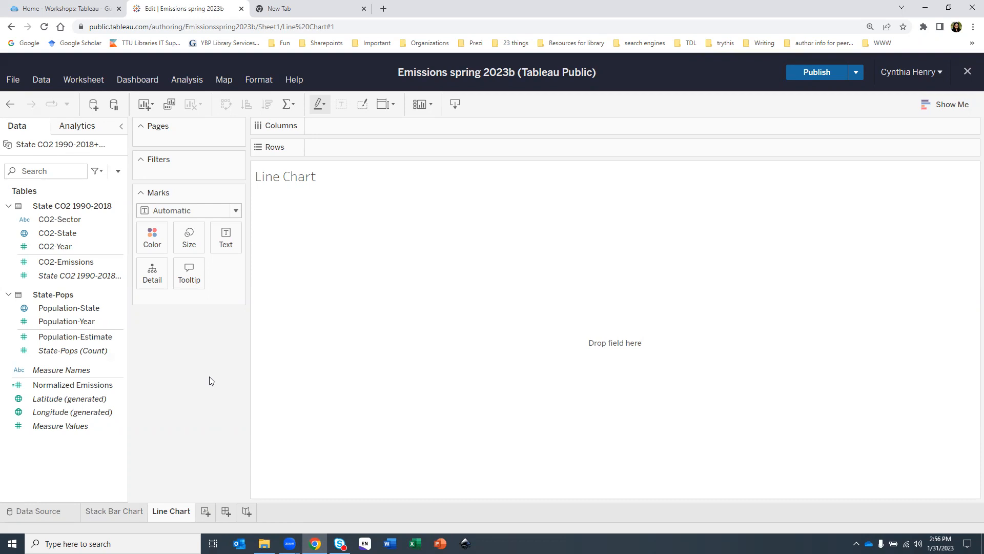
# Plot Normalized Emissions against CO2-Year as a line chart and color the lines by CO2-Sector
pyautogui.moveTo(65, 247); pyautogui.dragTo(356, 135)
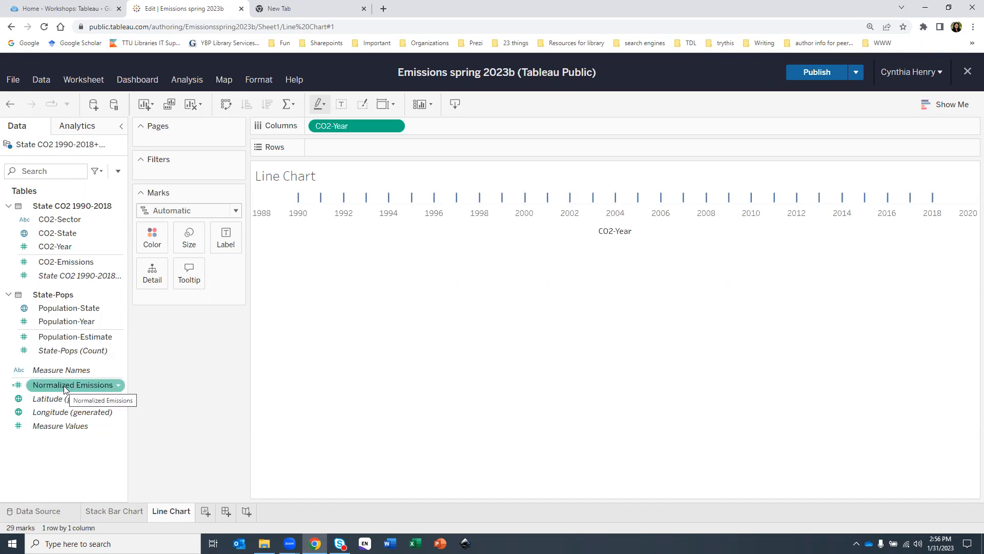
pyautogui.moveTo(64, 390)
pyautogui.mouseDown()
pyautogui.moveTo(352, 279)
pyautogui.moveTo(382, 141)
pyautogui.moveTo(363, 153)
pyautogui.mouseUp()
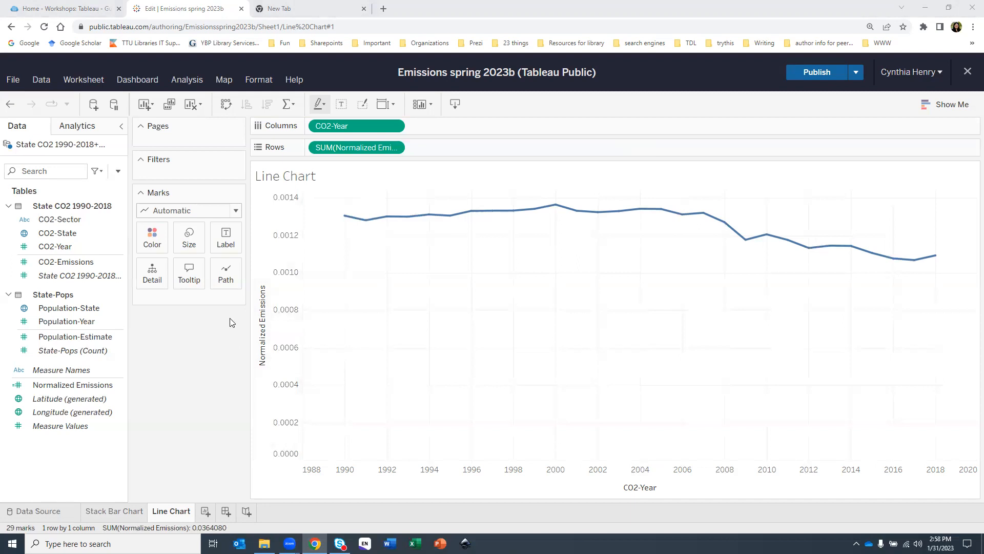
pyautogui.click(63, 220)
pyautogui.moveTo(63, 219); pyautogui.dragTo(152, 237)
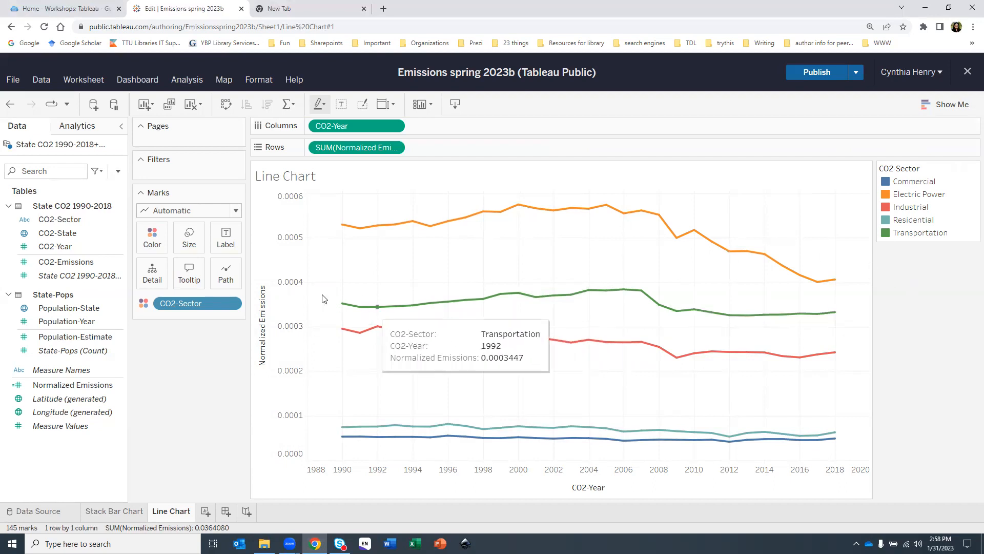
pyautogui.moveTo(219, 300); pyautogui.dragTo(153, 277)
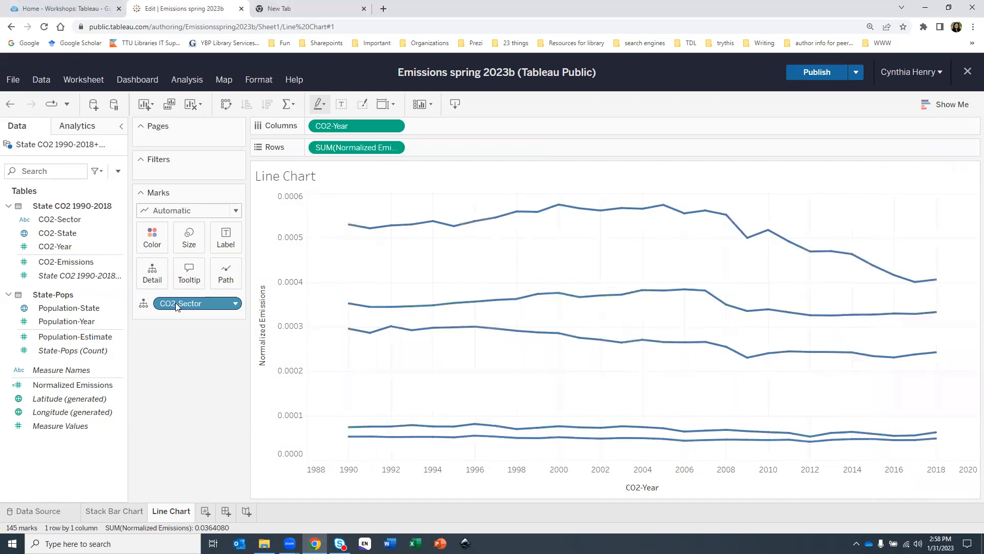
pyautogui.moveTo(175, 303); pyautogui.dragTo(159, 241)
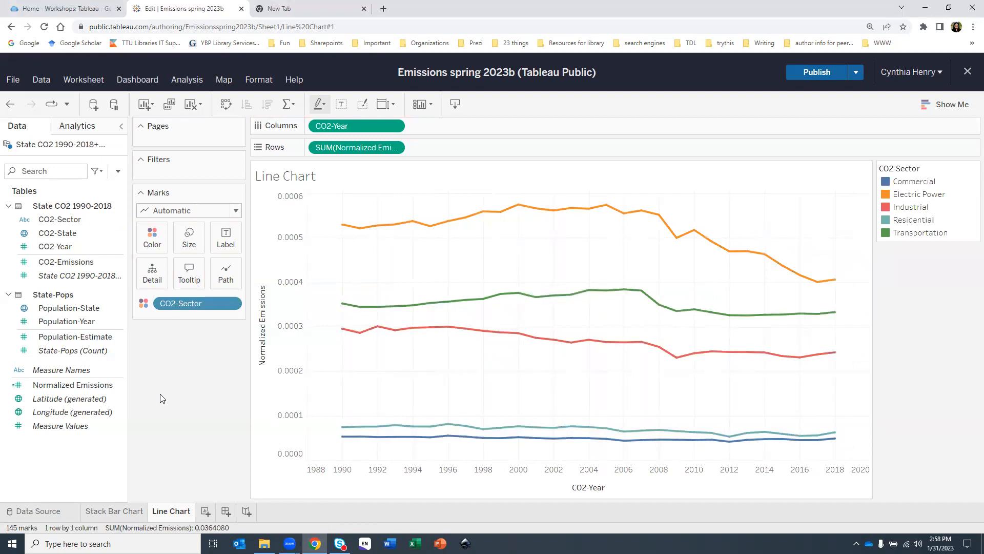
# Add another worksheet after Line Chart and name it Map
pyautogui.click(205, 512)
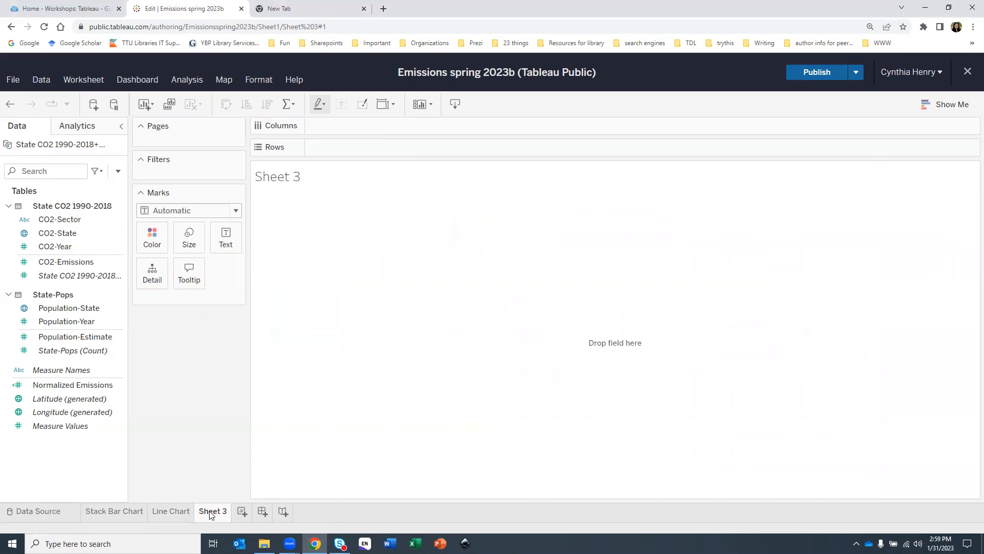
pyautogui.rightClick(211, 514)
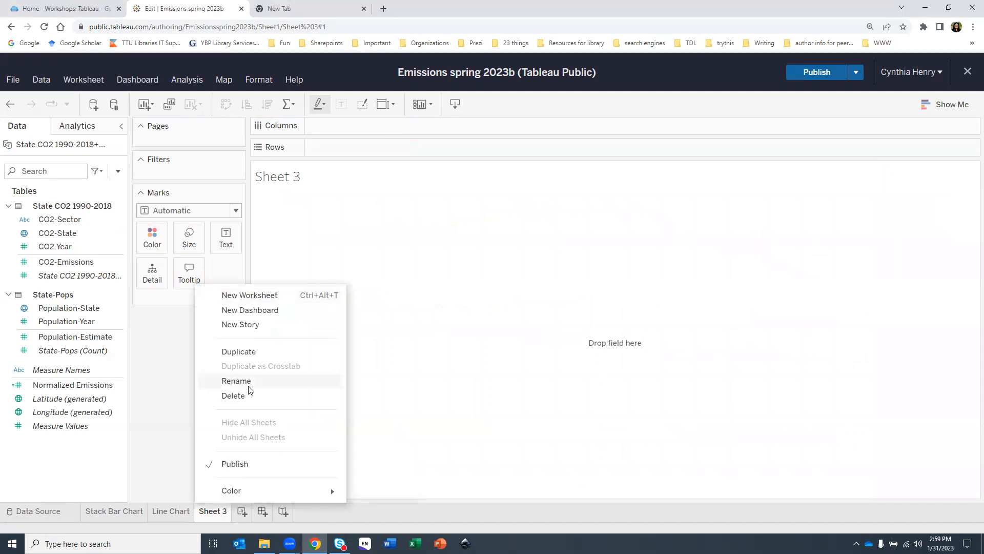
pyautogui.click(249, 384)
pyautogui.write('Map')
pyautogui.click(558, 315)
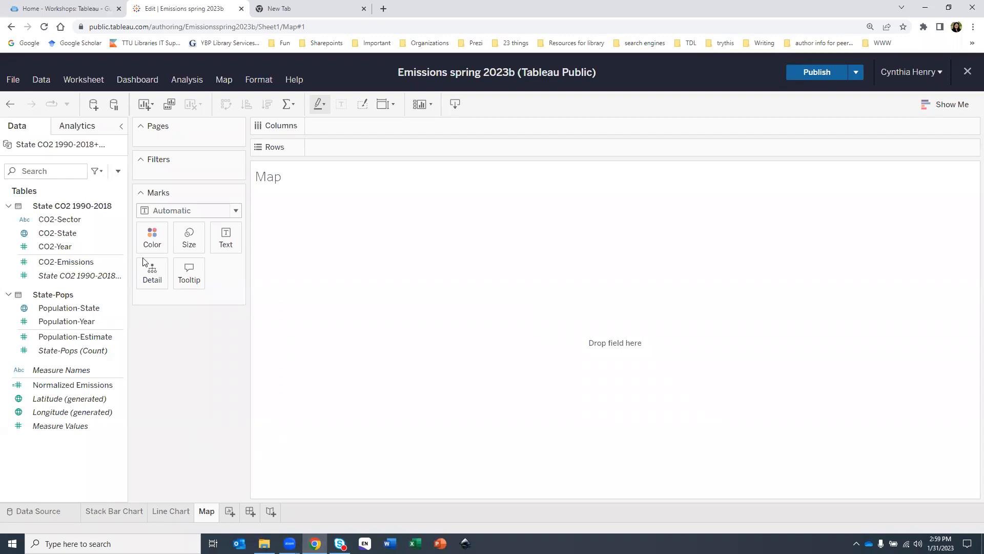
# Create a symbol map from CO2-State in the empty view and frame it on the contiguous United States
pyautogui.moveTo(45, 235); pyautogui.dragTo(524, 353)
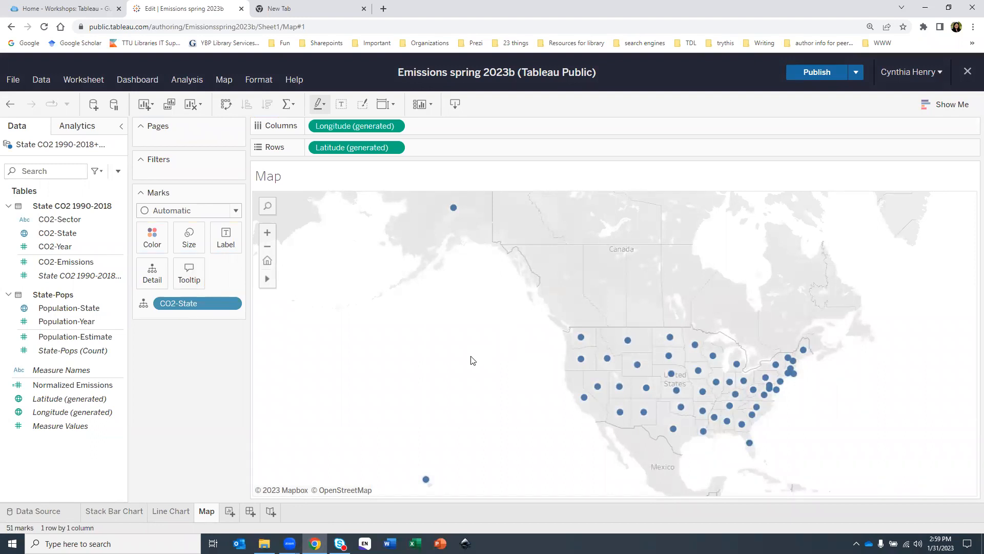
pyautogui.moveTo(471, 356); pyautogui.dragTo(496, 344)
pyautogui.moveTo(265, 282)
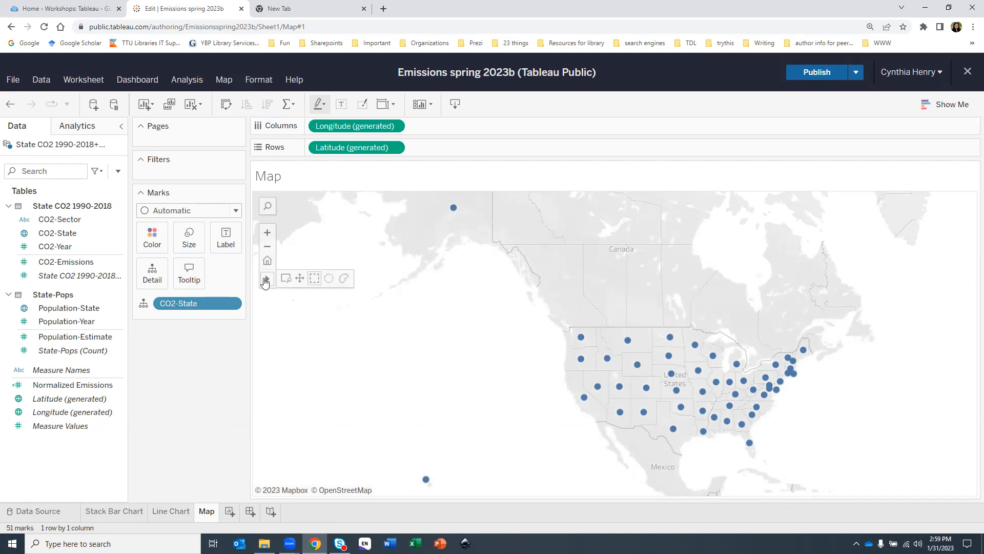
pyautogui.click(311, 277)
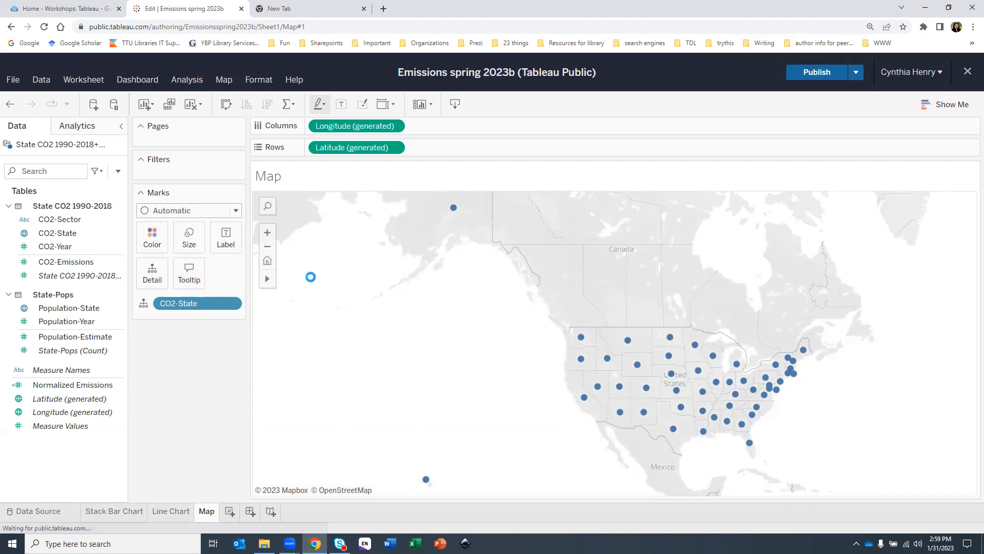
pyautogui.moveTo(436, 350); pyautogui.dragTo(579, 328)
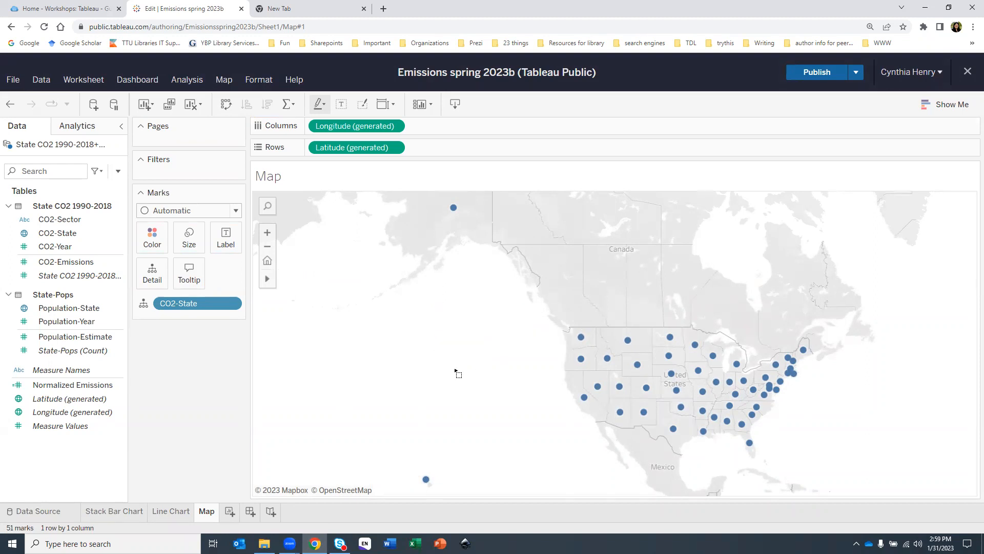
pyautogui.moveTo(268, 279)
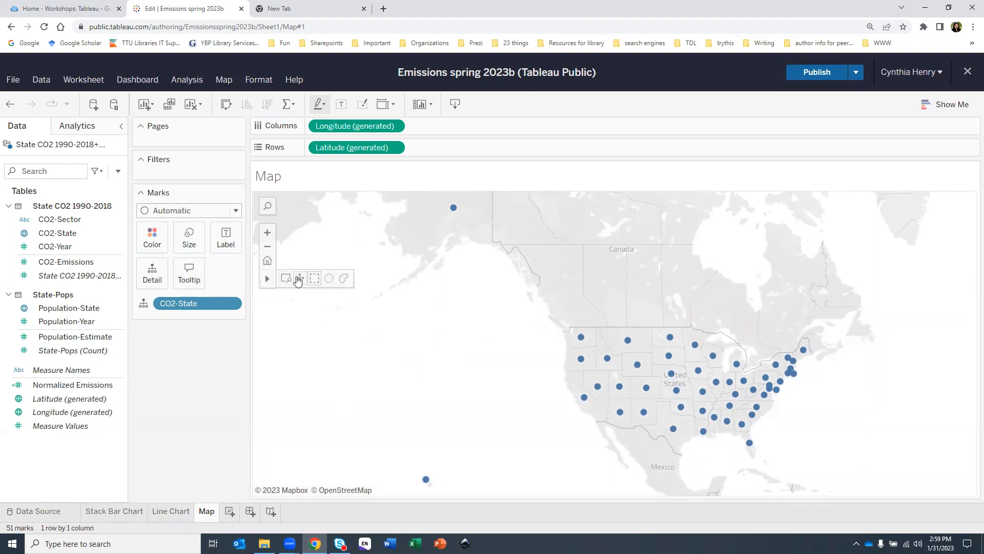
pyautogui.click(298, 279)
pyautogui.moveTo(464, 330); pyautogui.dragTo(349, 301)
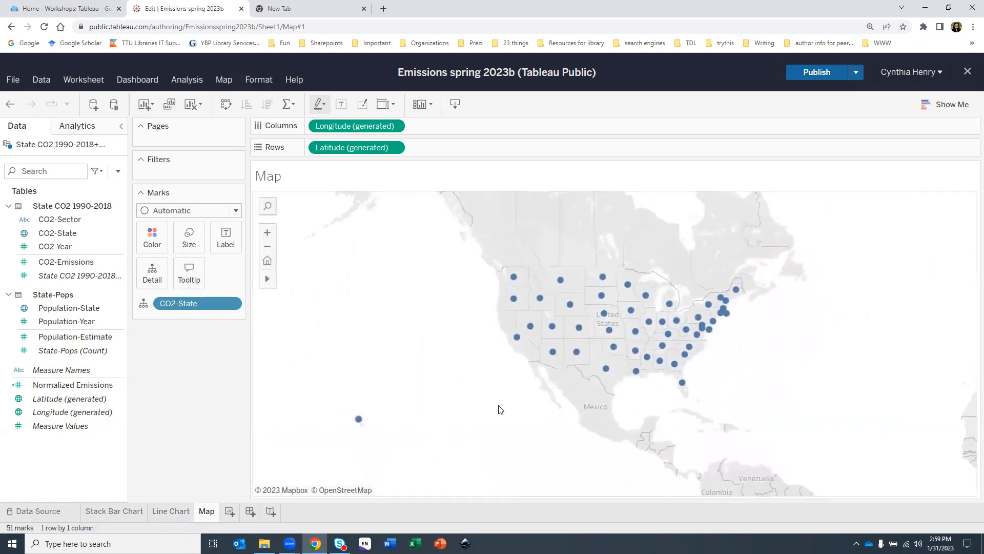
pyautogui.click(267, 232)
pyautogui.moveTo(323, 276); pyautogui.dragTo(331, 307)
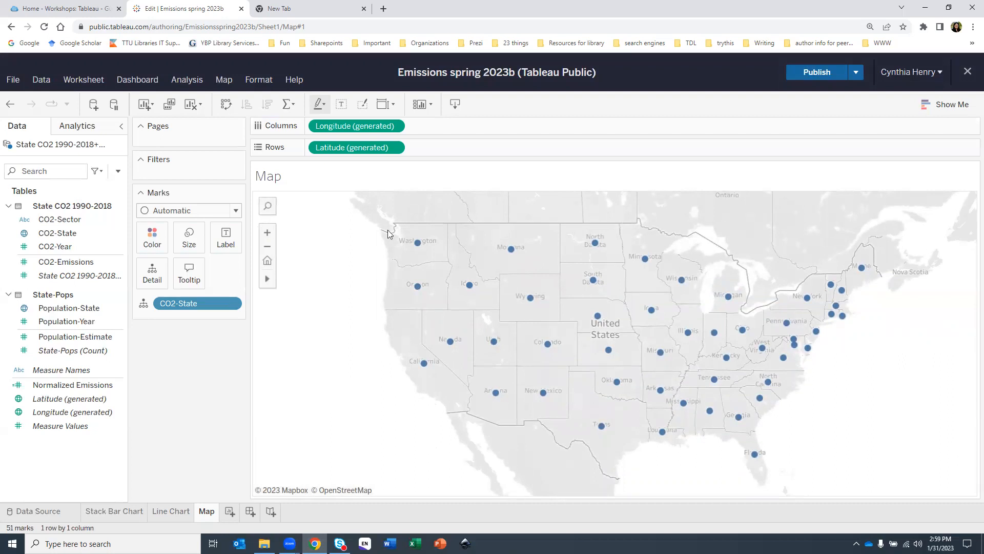
# Convert the symbol map to a filled map and center it on the contiguous states
pyautogui.click(946, 108)
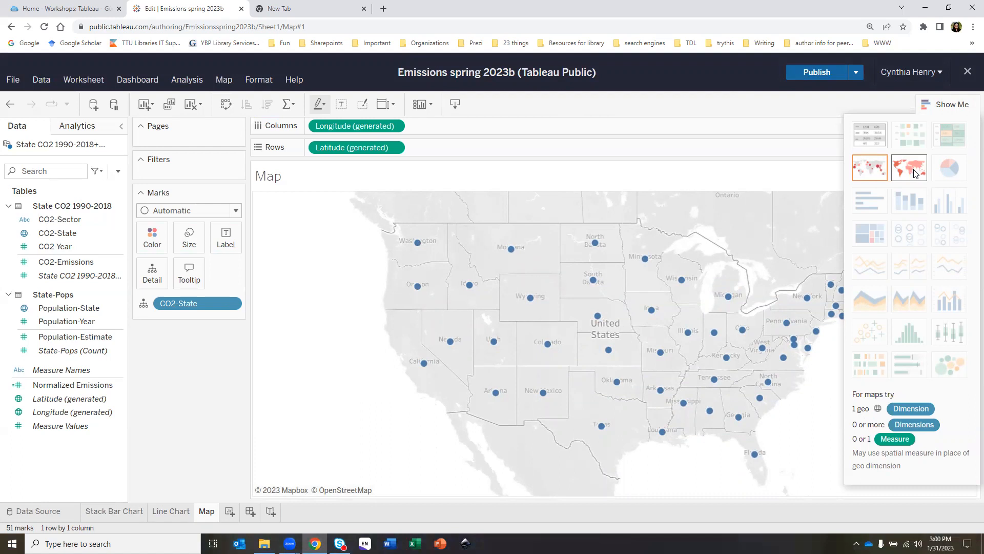
pyautogui.click(913, 173)
pyautogui.click(965, 105)
pyautogui.moveTo(494, 408); pyautogui.dragTo(376, 364)
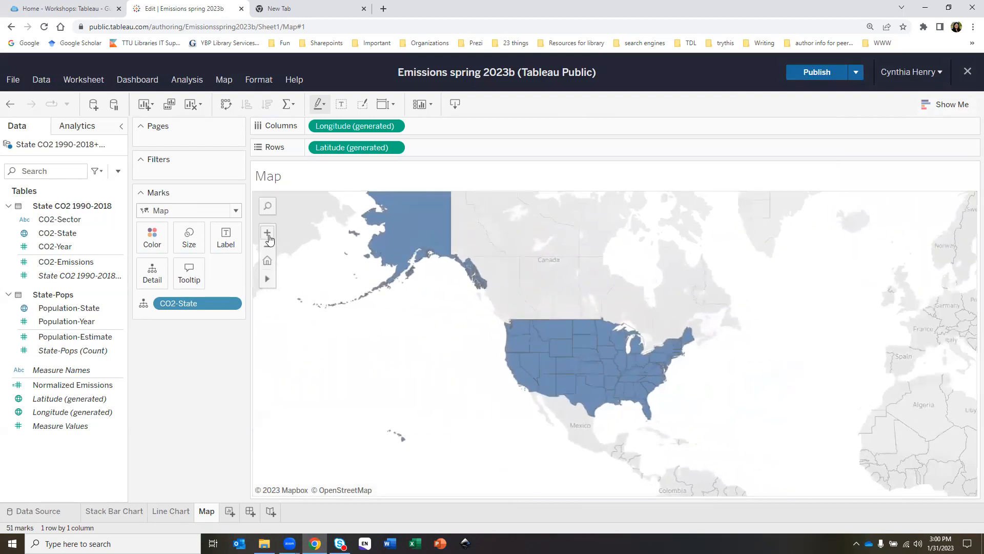
pyautogui.click(267, 233)
pyautogui.moveTo(324, 318); pyautogui.dragTo(345, 244)
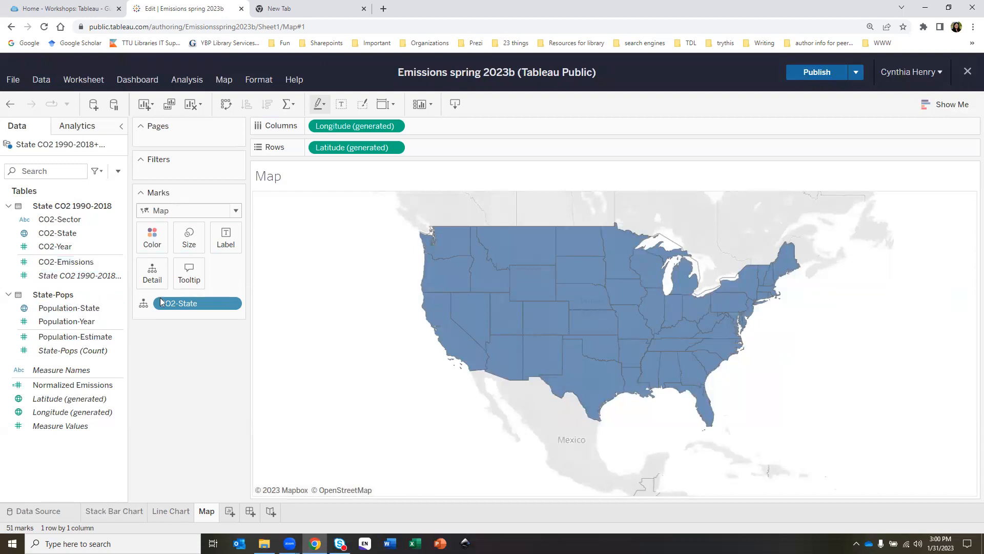
# Color the states on the map by Normalized Emissions and inspect individual states' values, including Alaska and Hawaii in the frame
pyautogui.moveTo(88, 387); pyautogui.dragTo(152, 235)
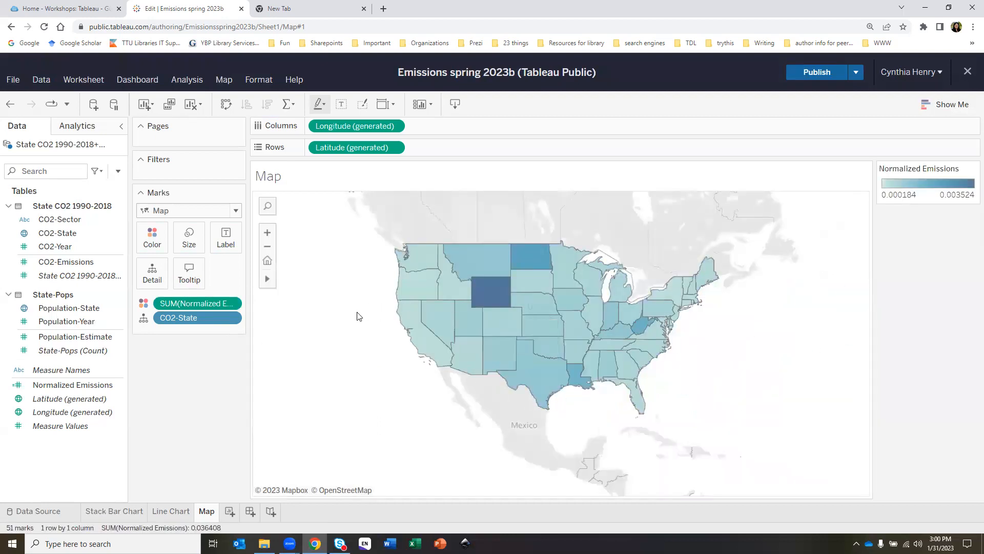
pyautogui.click(267, 247)
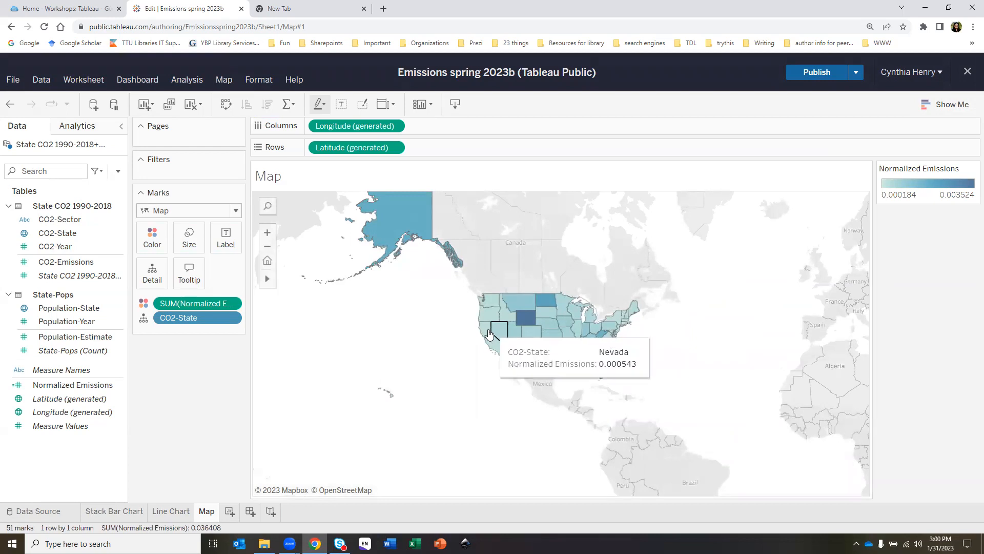
pyautogui.moveTo(529, 319)
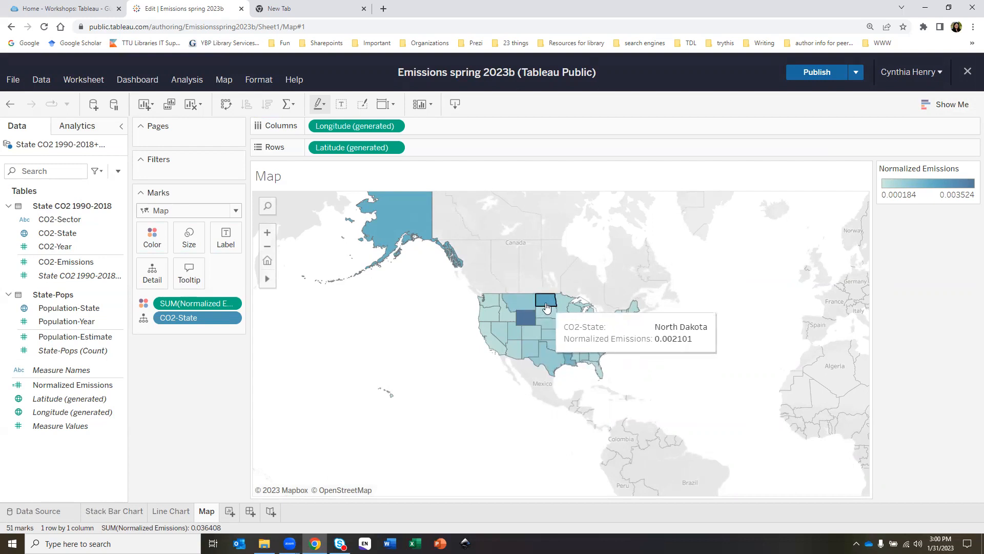
pyautogui.moveTo(599, 336)
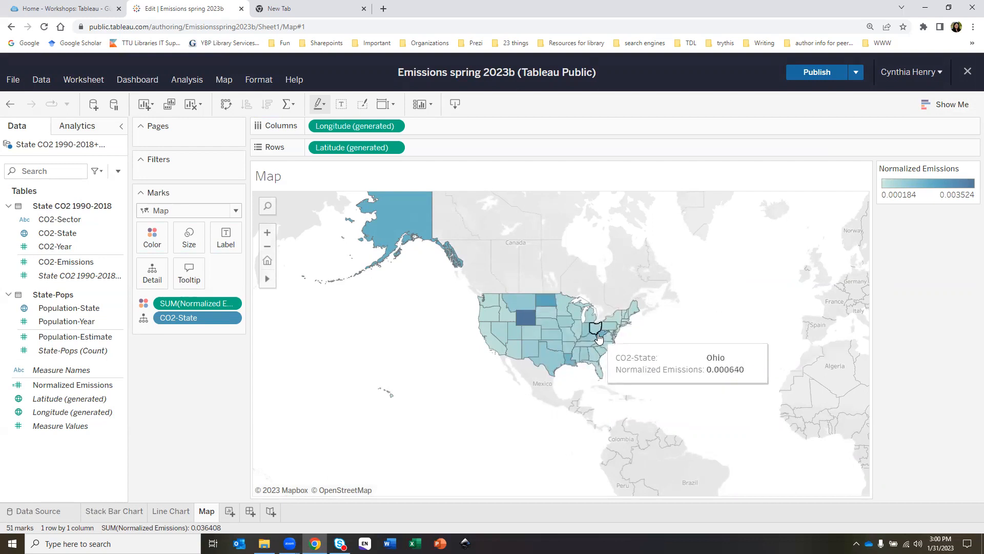
# Zoom the map in so that the contiguous states fill the view
pyautogui.moveTo(566, 361)
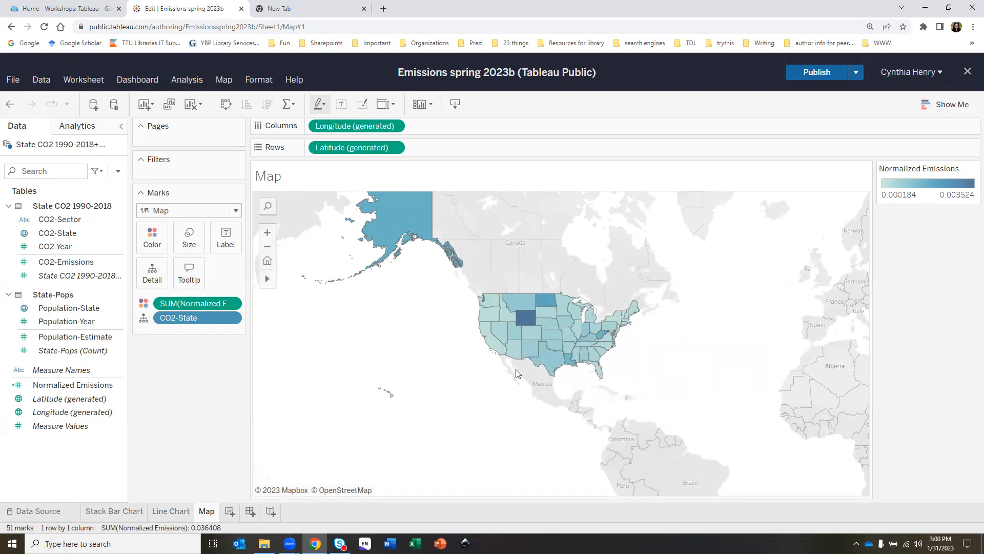
pyautogui.moveTo(491, 346)
pyautogui.click(267, 232)
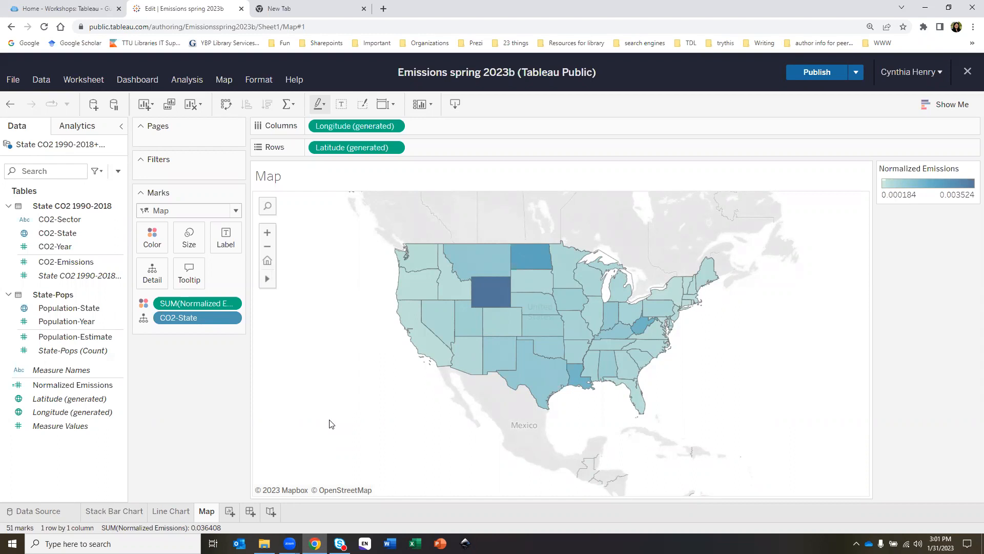
# Create a new dashboard and set its size to Automatic
pyautogui.click(249, 511)
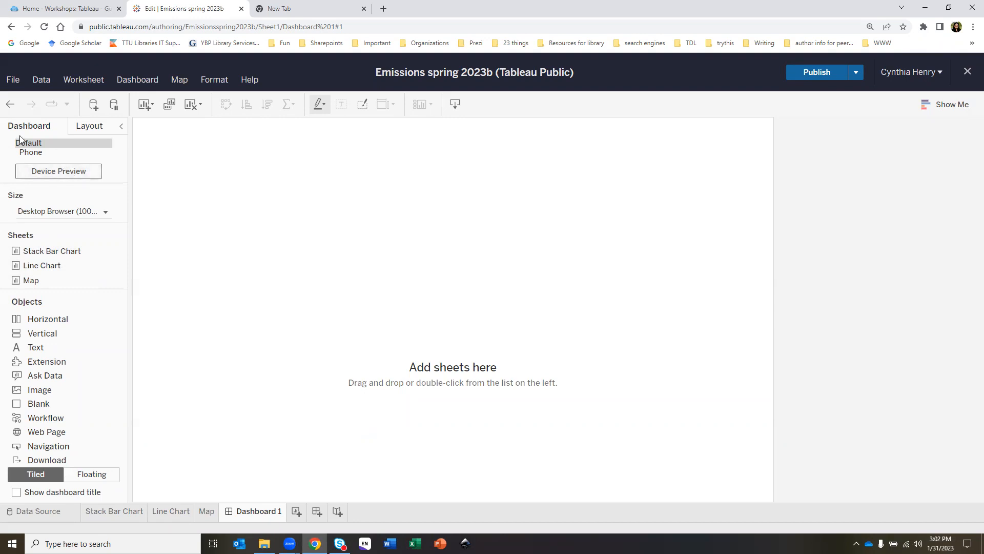
pyautogui.click(65, 216)
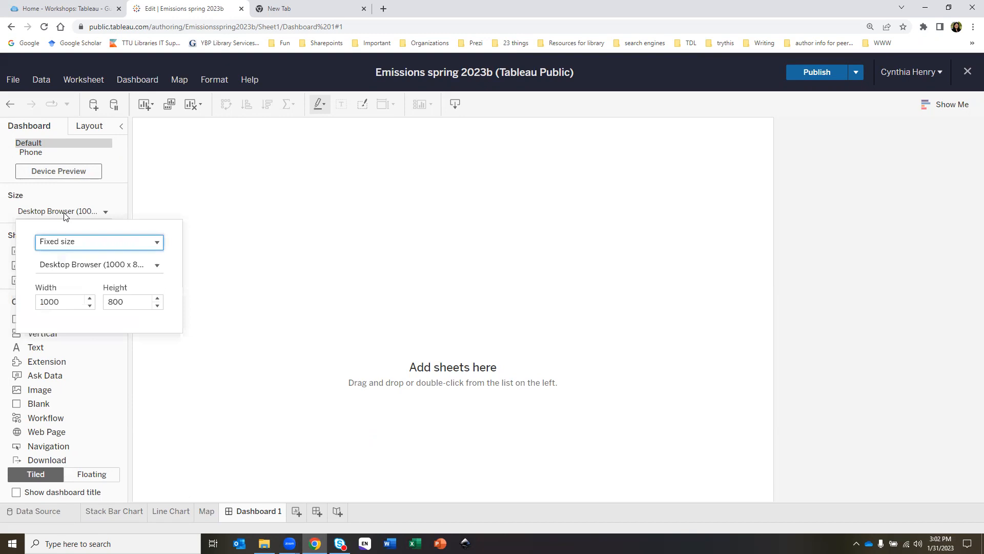
pyautogui.click(82, 246)
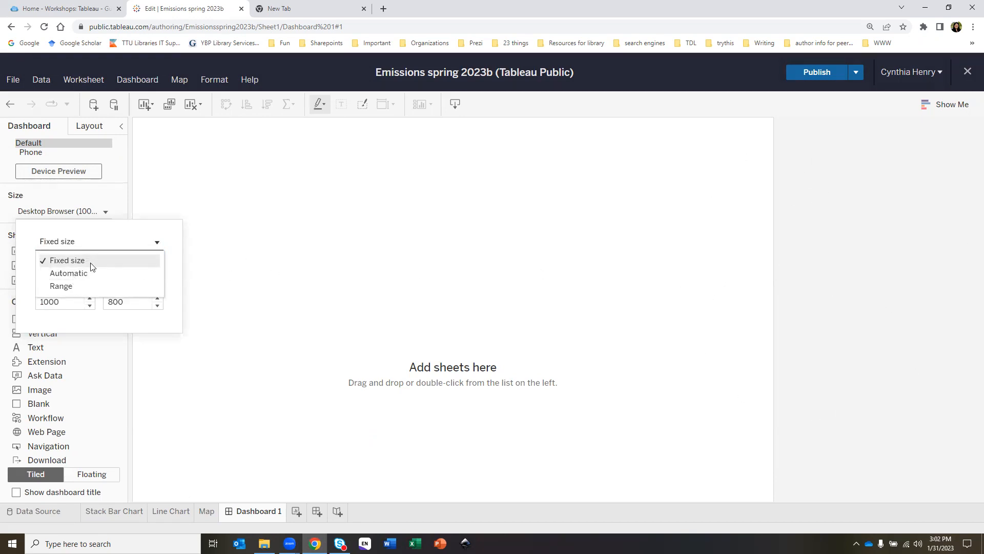
pyautogui.click(72, 273)
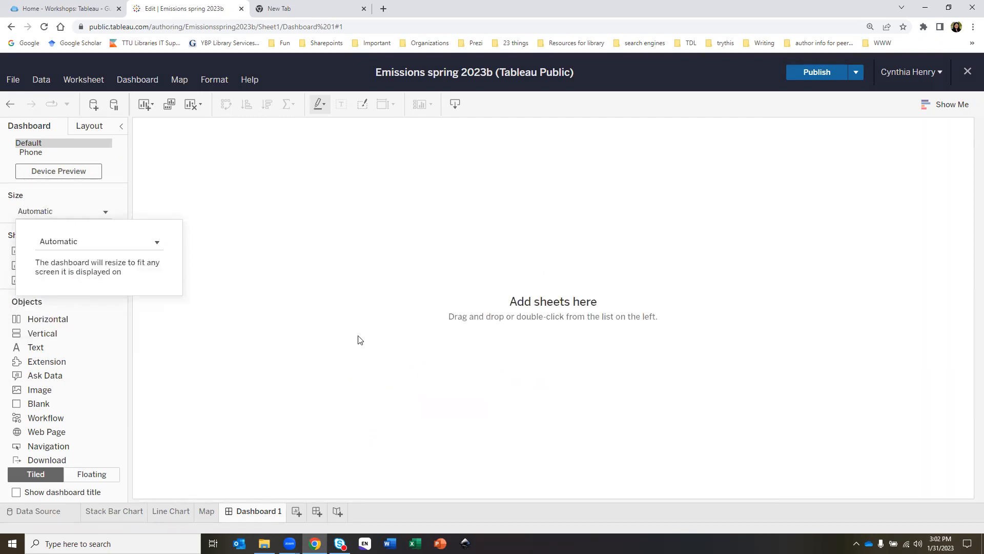
pyautogui.click(60, 195)
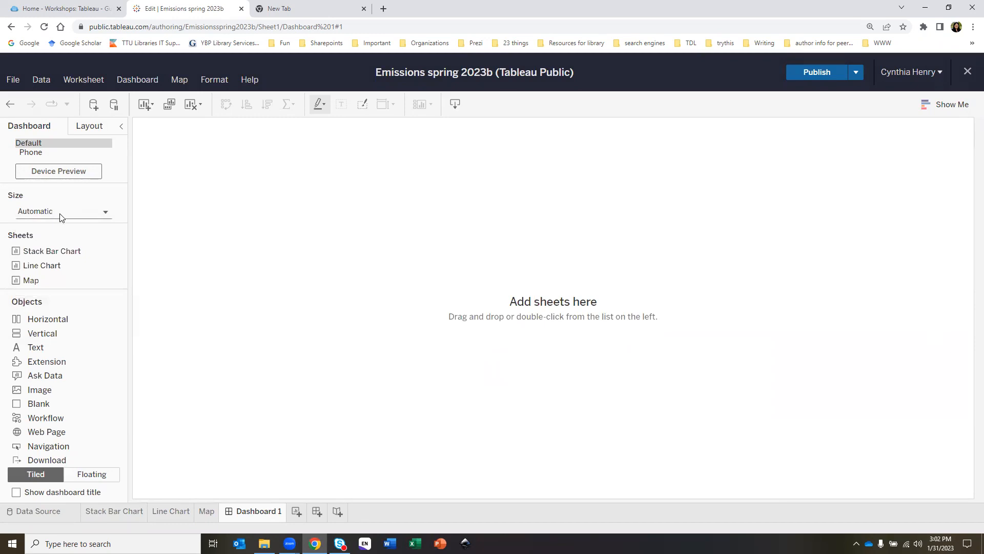
# Review the preset dimensions available for a fixed-size dashboard and return the sizing to Automatic
pyautogui.click(60, 215)
pyautogui.click(70, 241)
pyautogui.click(71, 260)
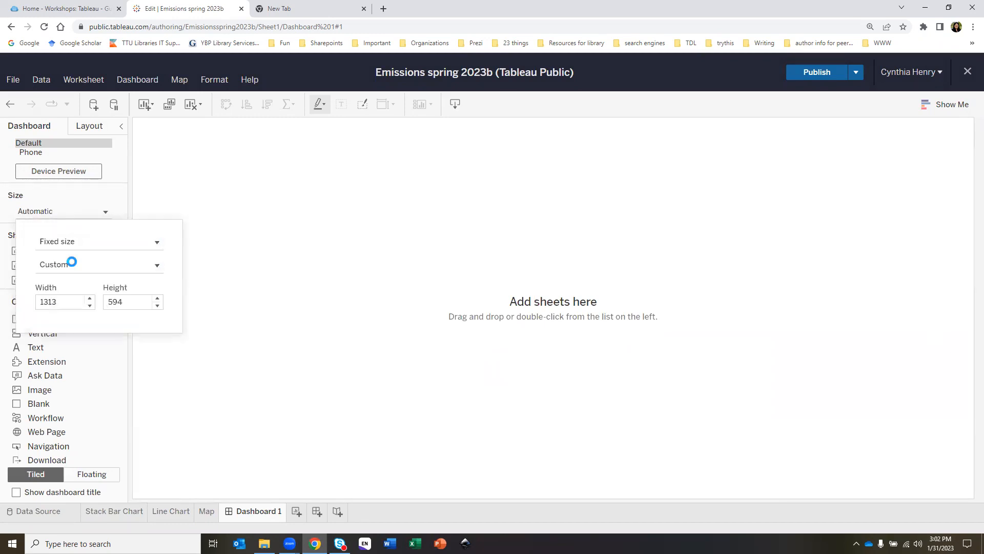
pyautogui.click(73, 264)
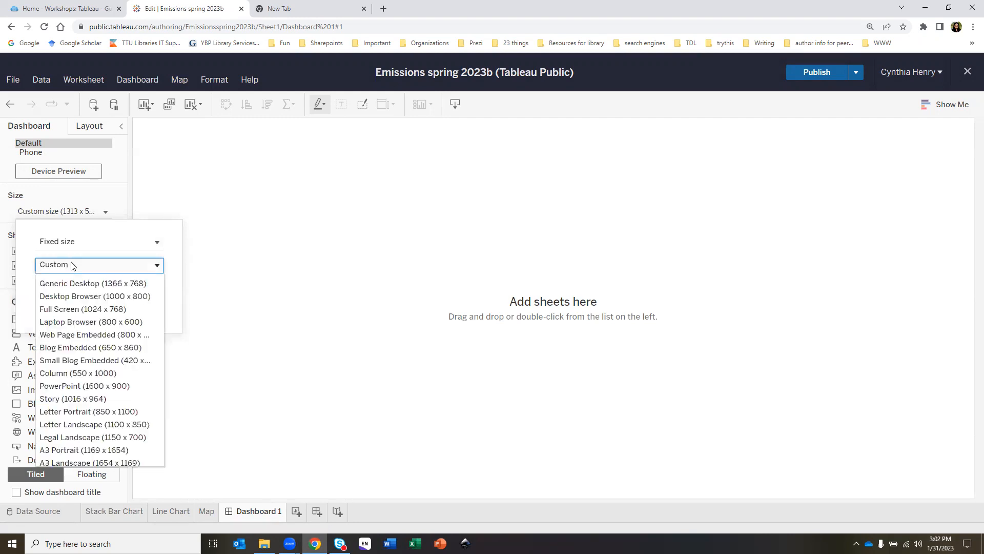
pyautogui.scroll(-2, 108, 349)
pyautogui.scroll(2, 123, 402)
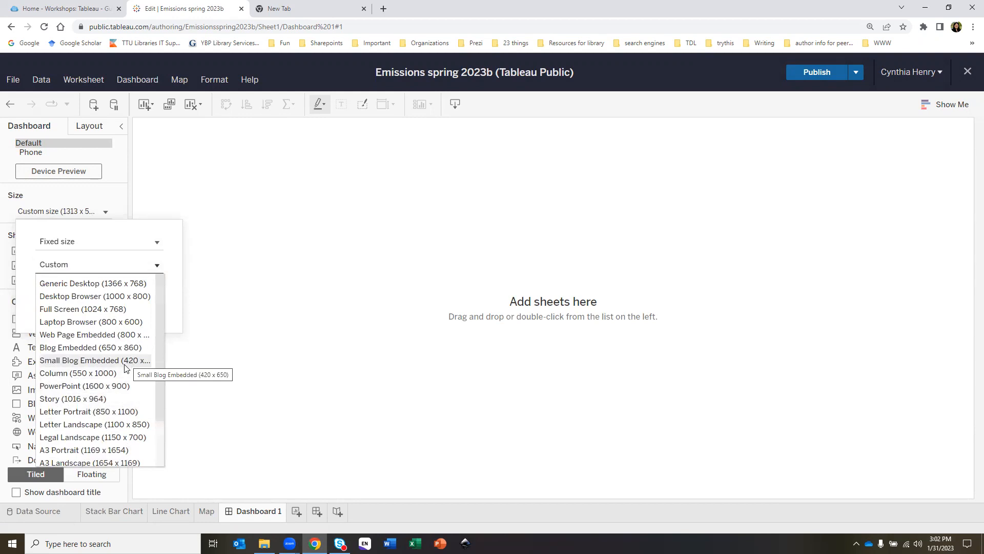
pyautogui.scroll(-2, 120, 367)
pyautogui.scroll(2, 120, 369)
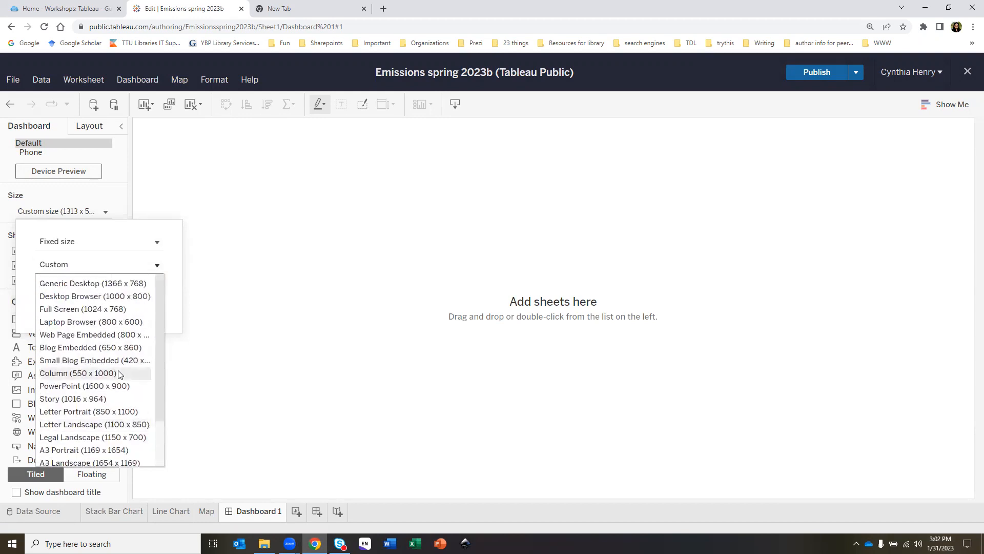
pyautogui.scroll(-2, 112, 373)
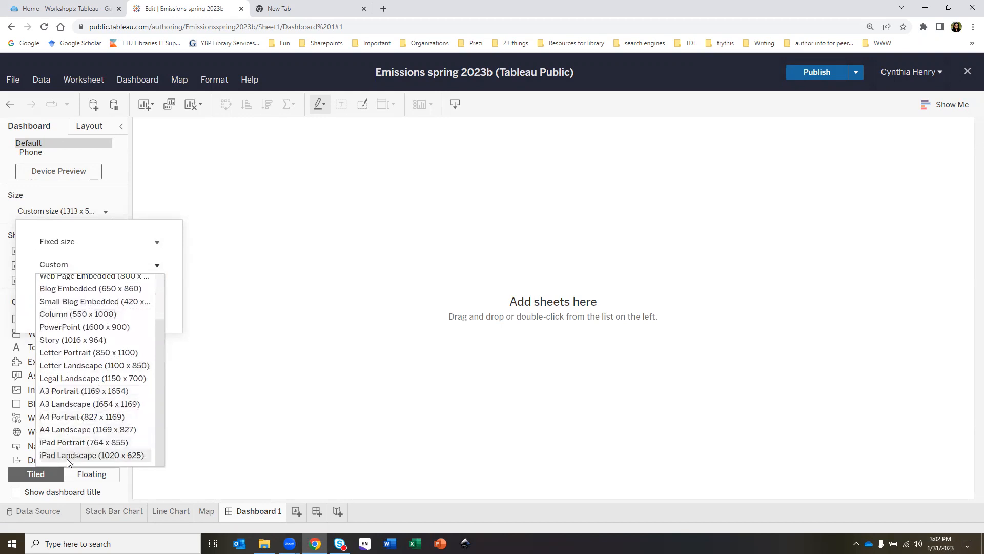
pyautogui.scroll(2, 97, 366)
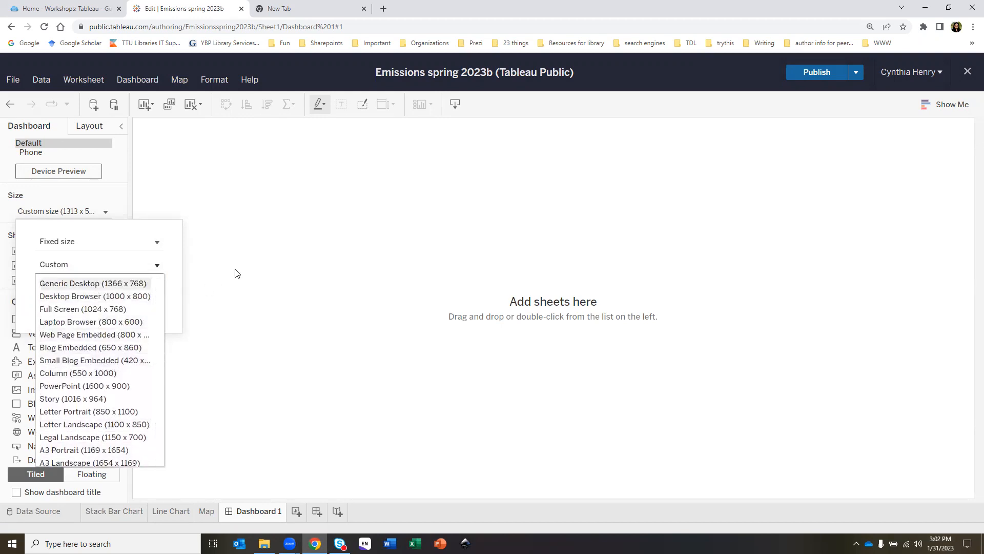
pyautogui.click(82, 242)
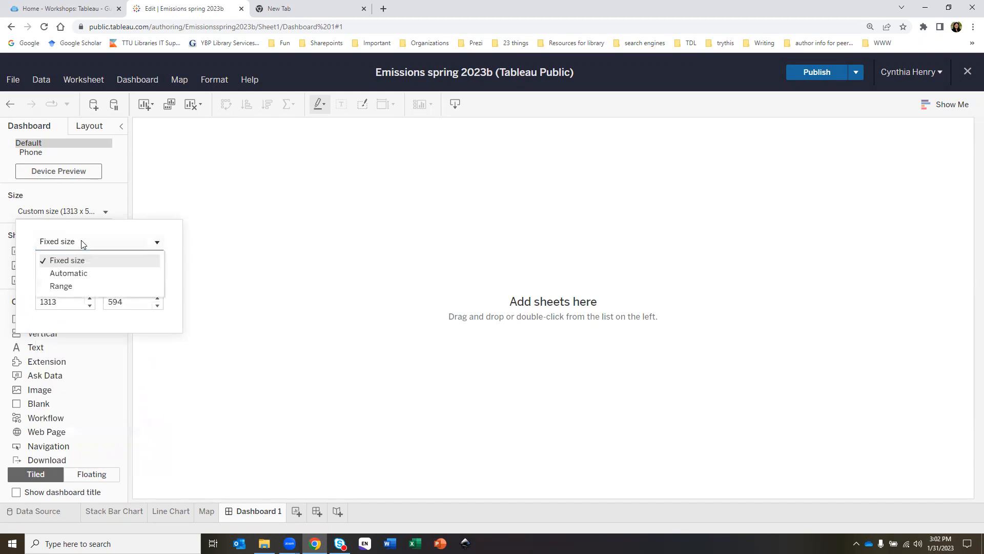
pyautogui.click(78, 272)
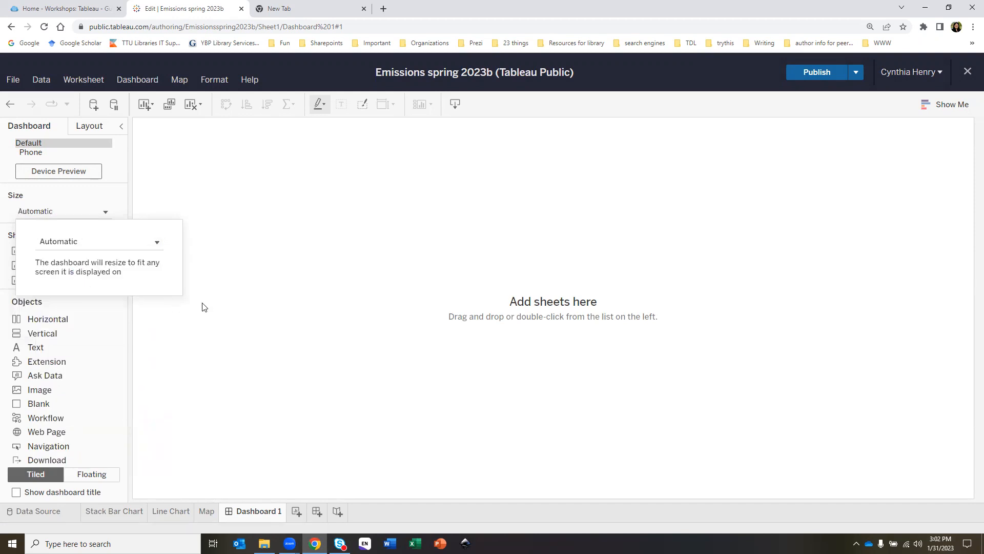
pyautogui.click(270, 324)
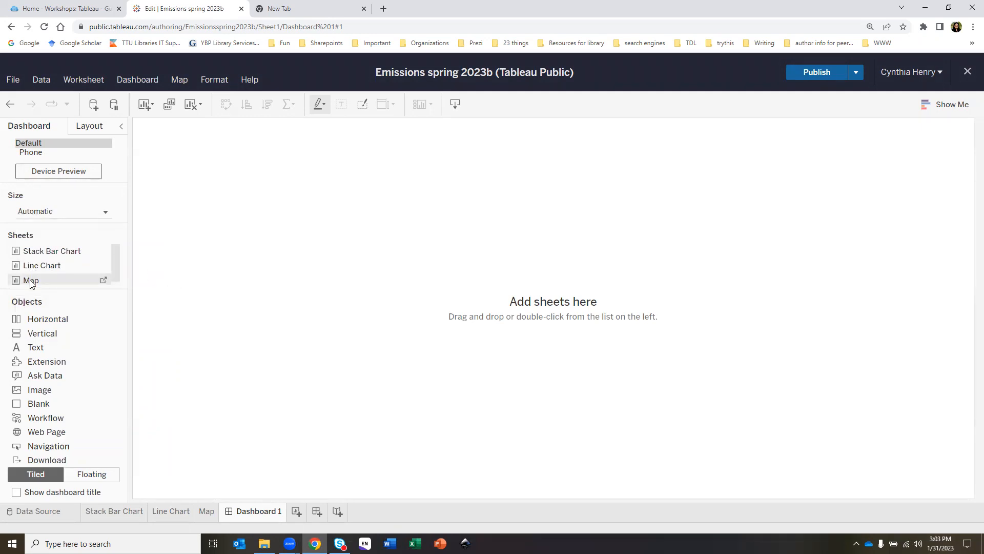
# Add the Map sheet to the dashboard, with Line Chart on its left and Stack Bar Chart above the map
pyautogui.moveTo(31, 284); pyautogui.dragTo(415, 332)
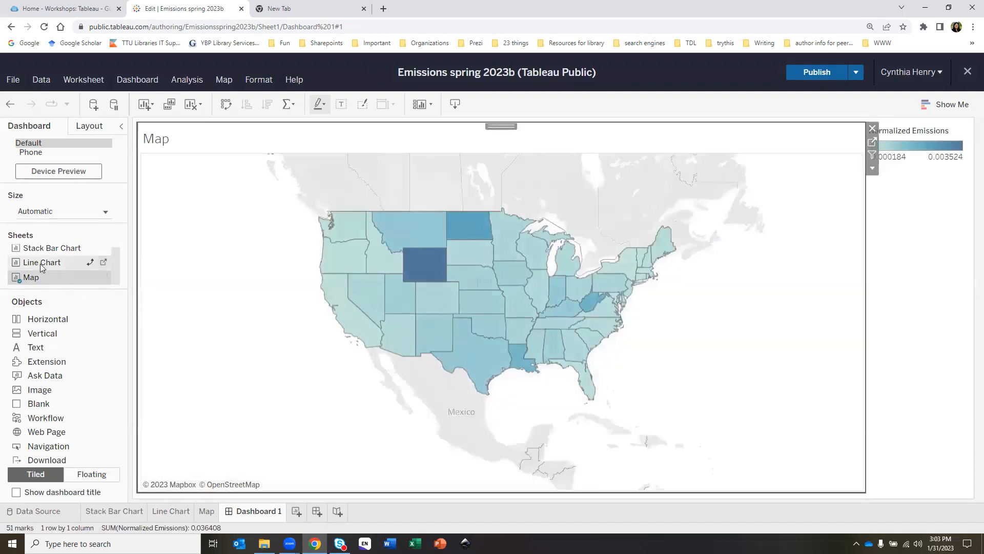
pyautogui.moveTo(41, 263)
pyautogui.mouseDown()
pyautogui.moveTo(185, 255)
pyautogui.moveTo(205, 273)
pyautogui.moveTo(224, 177)
pyautogui.moveTo(231, 210)
pyautogui.mouseUp()
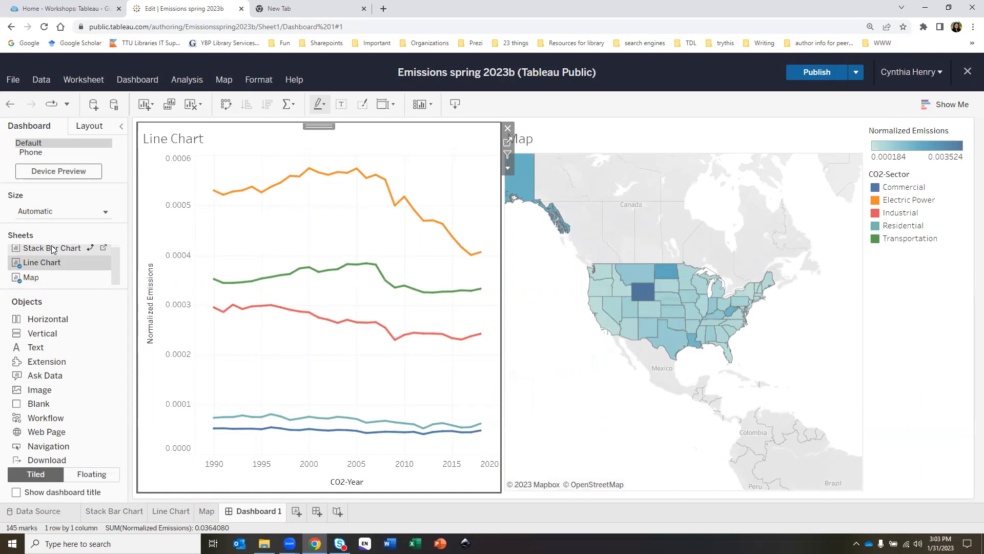
pyautogui.moveTo(52, 249); pyautogui.dragTo(707, 178)
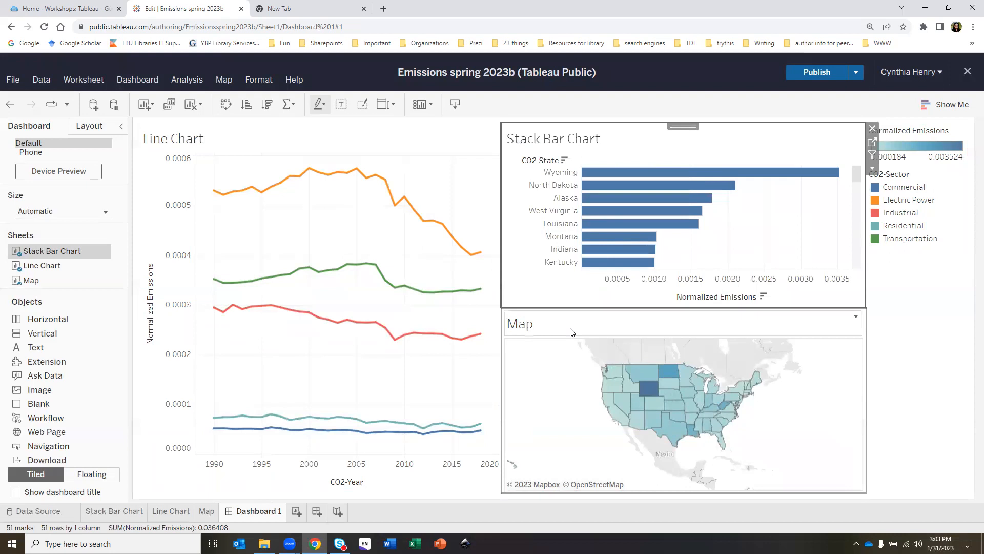
# Try to widen the Map across the dashboard by shrinking the Line Chart beside it
pyautogui.click(587, 327)
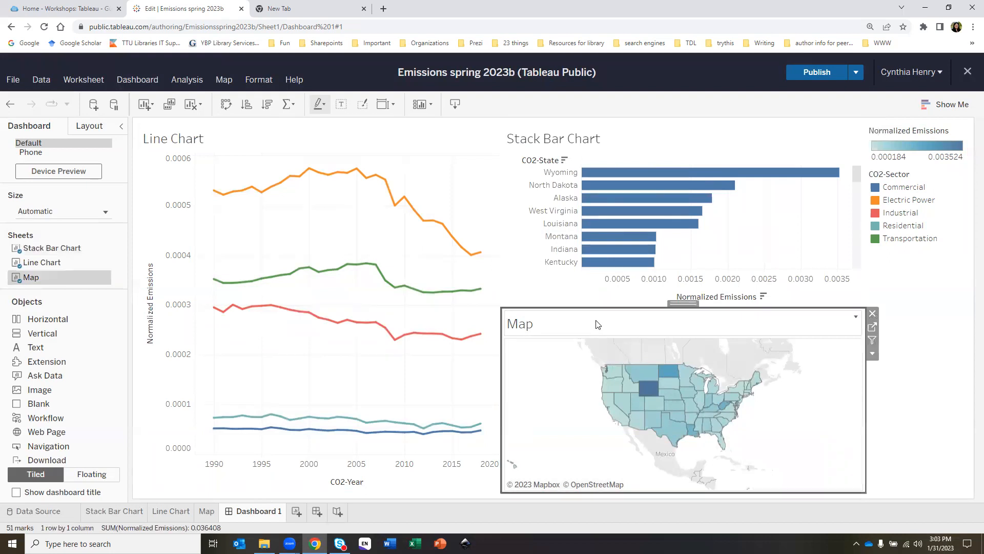
pyautogui.moveTo(502, 361); pyautogui.dragTo(134, 365)
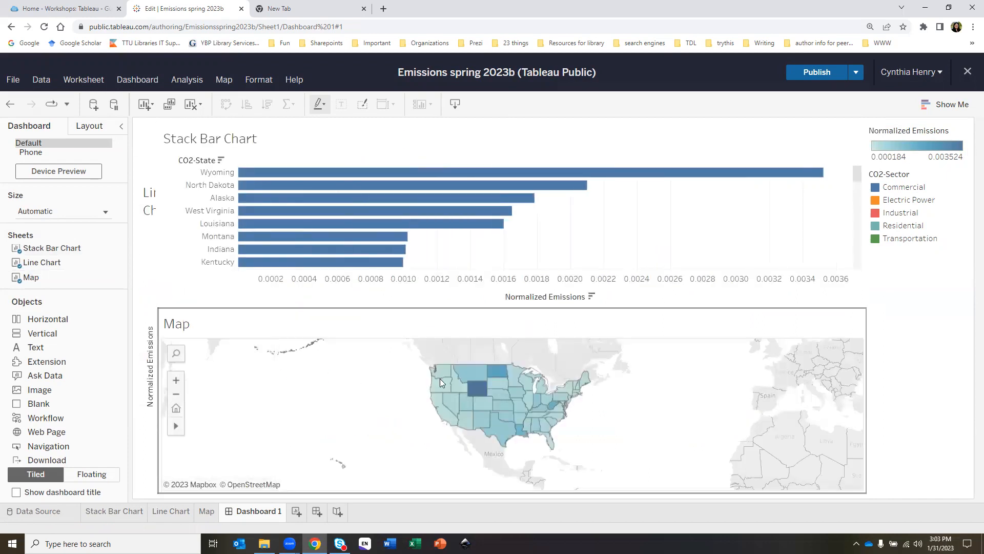
pyautogui.click(155, 216)
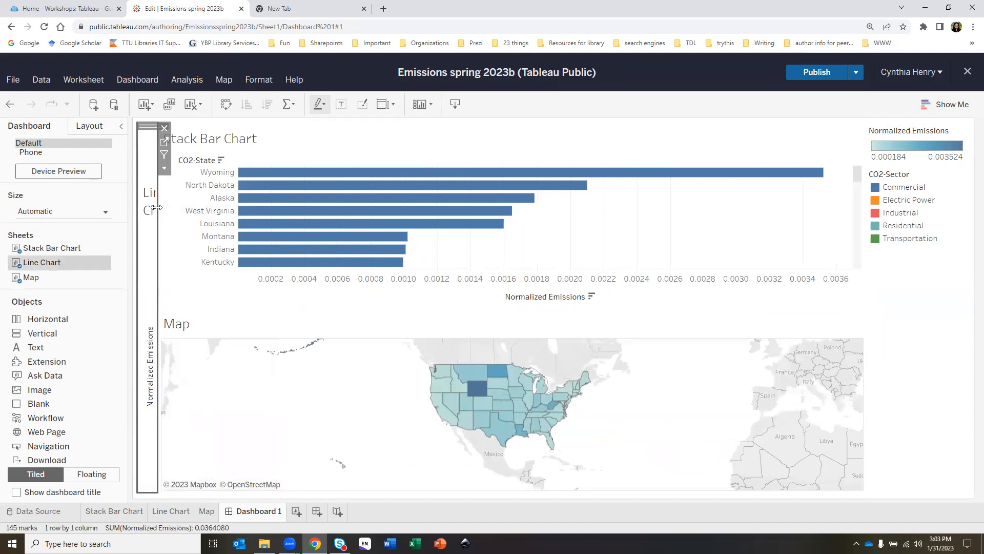
pyautogui.moveTo(157, 207); pyautogui.dragTo(154, 213)
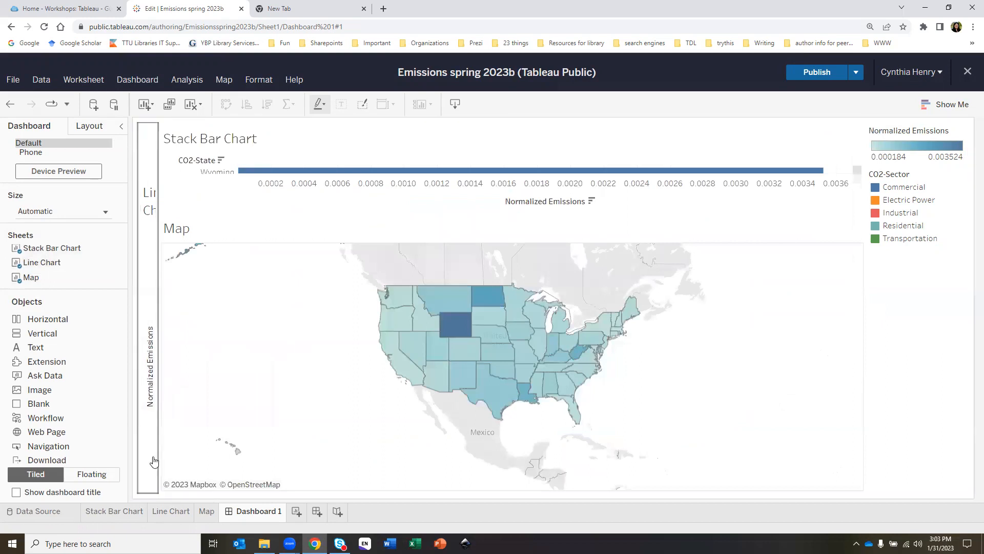
pyautogui.click(148, 493)
pyautogui.click(148, 492)
# Rearrange the dashboard with Stack Bar Chart and Line Chart side by side above the Map
pyautogui.moveTo(150, 127); pyautogui.dragTo(486, 306)
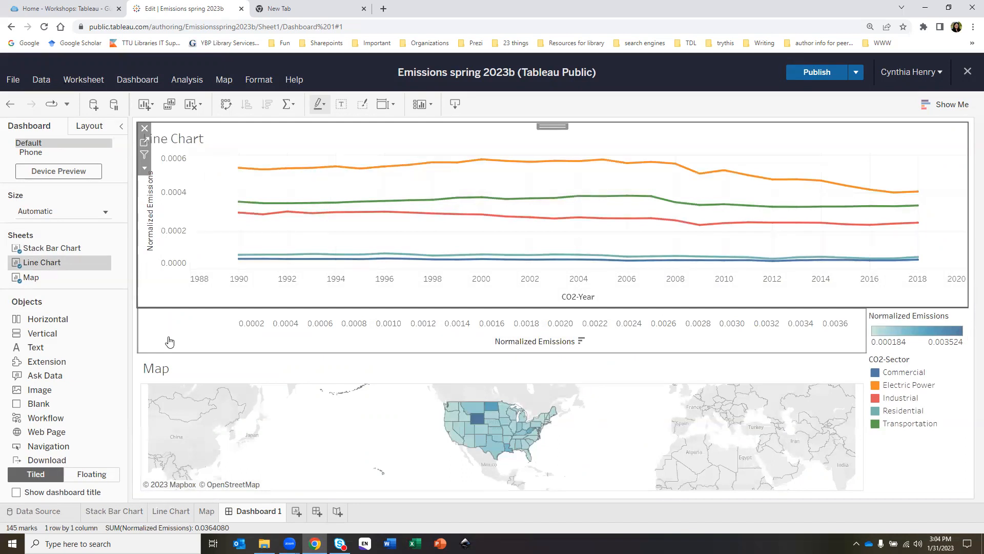
pyautogui.click(169, 341)
pyautogui.moveTo(502, 303); pyautogui.dragTo(235, 168)
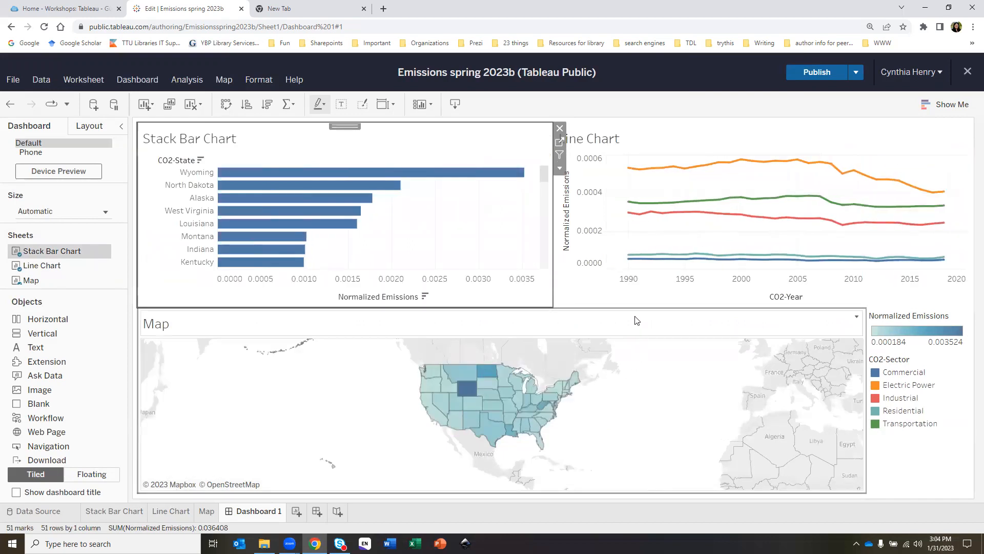
# Highlight a point on the Electric Power line in the Line Chart and clear the selection
pyautogui.moveTo(246, 213)
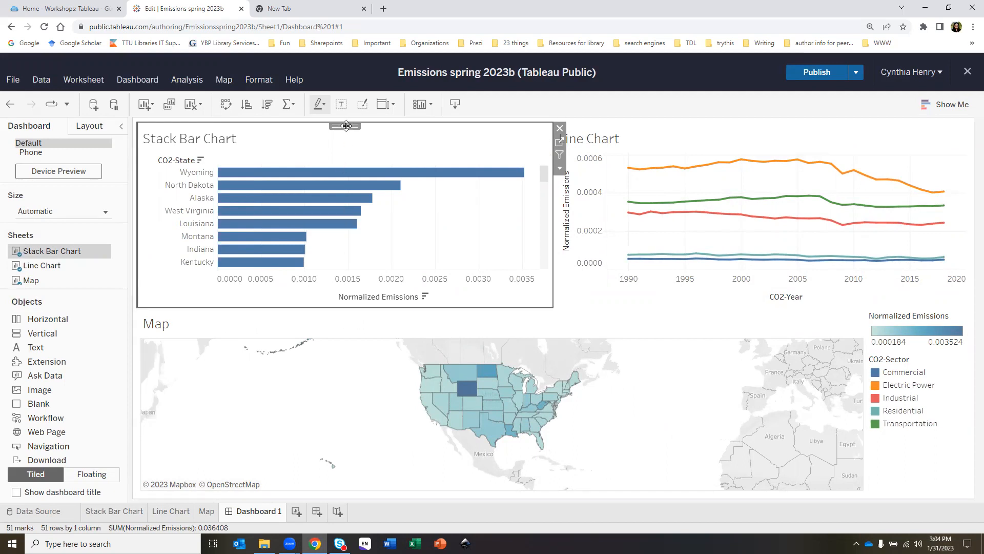
pyautogui.click(718, 162)
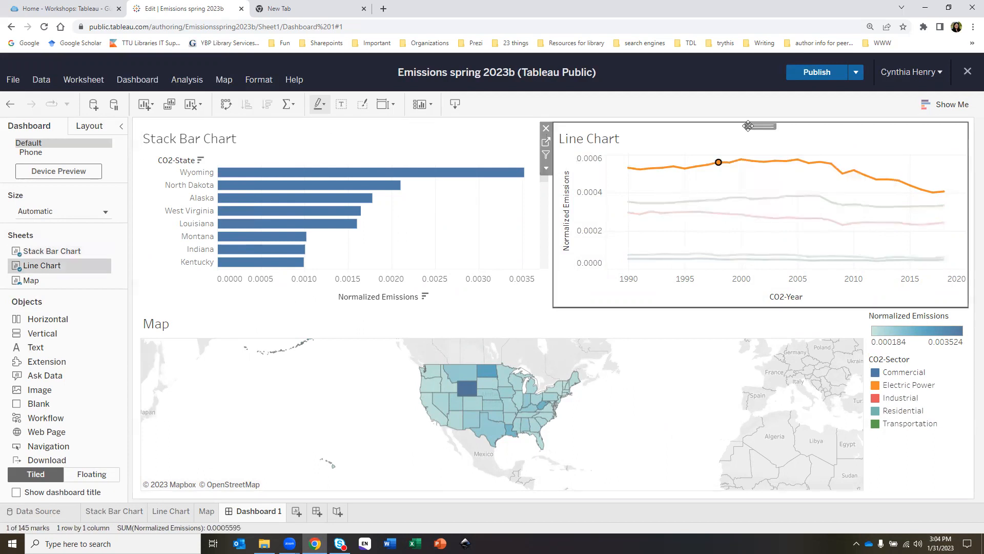
pyautogui.click(643, 329)
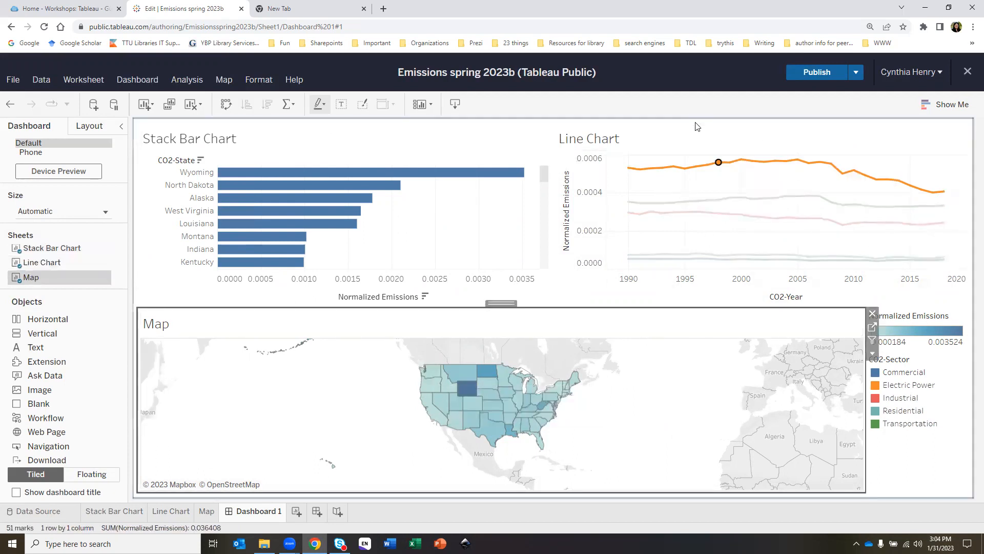
pyautogui.click(717, 163)
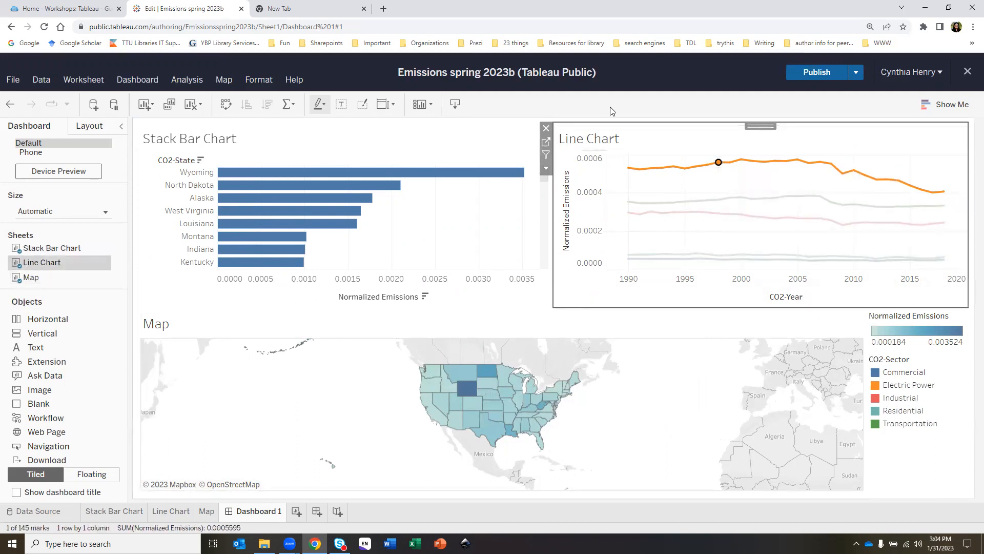
pyautogui.moveTo(623, 172)
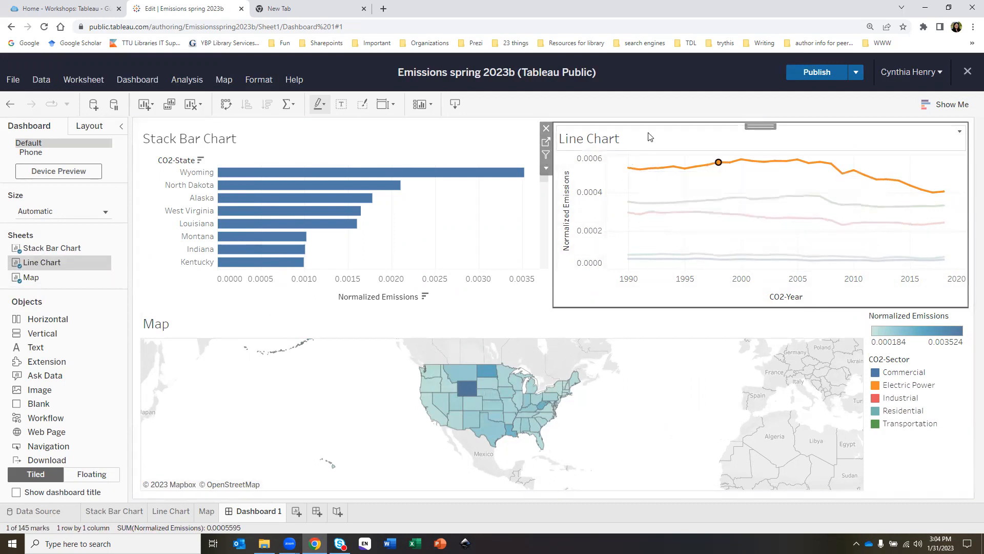
pyautogui.click(611, 178)
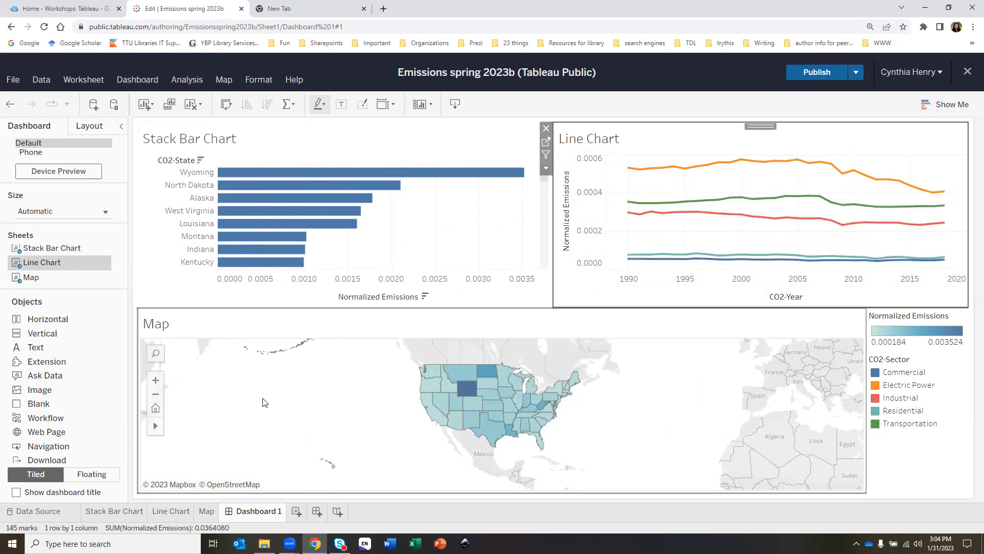
# Set the Map to act as a filter for the dashboard and select Texas on it
pyautogui.click(306, 408)
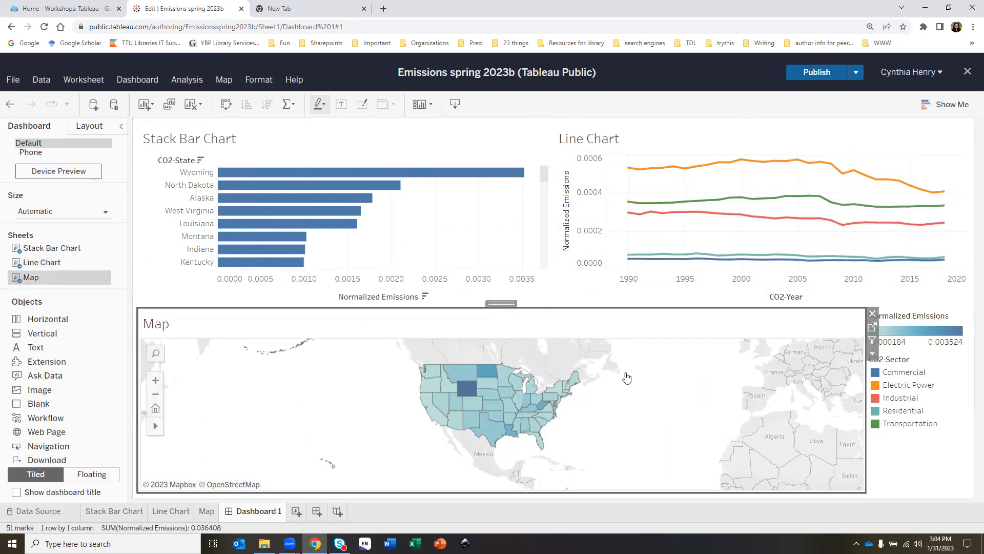
pyautogui.click(873, 341)
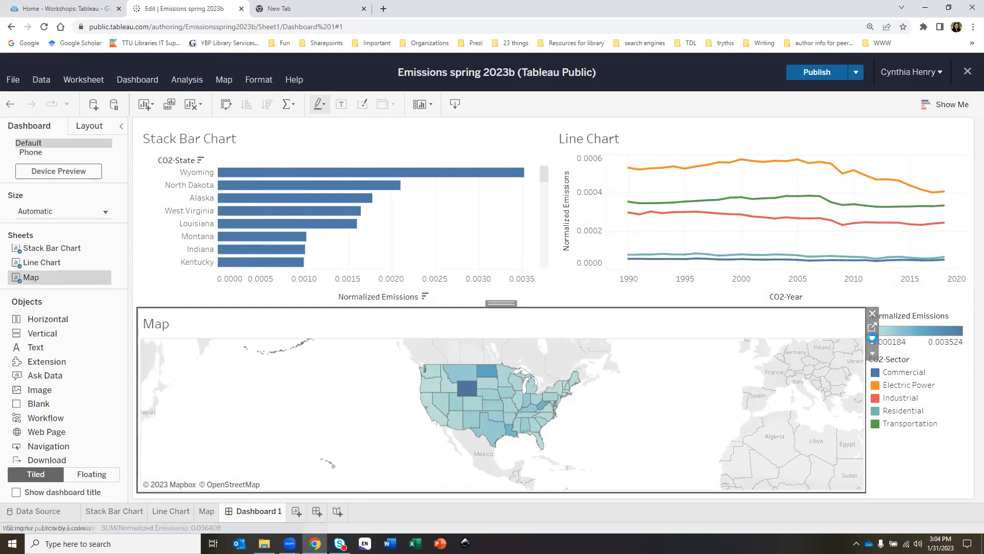
pyautogui.moveTo(488, 438)
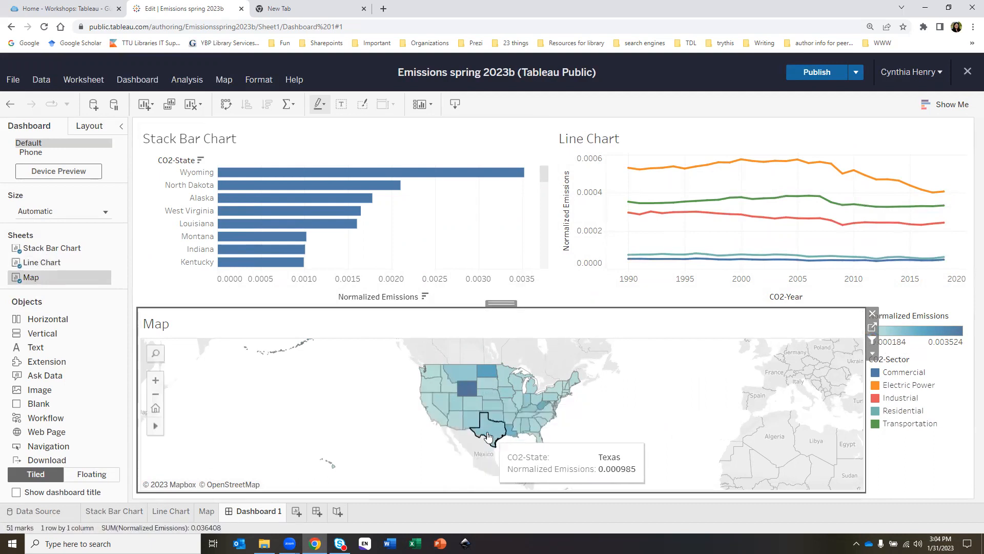
pyautogui.click(488, 438)
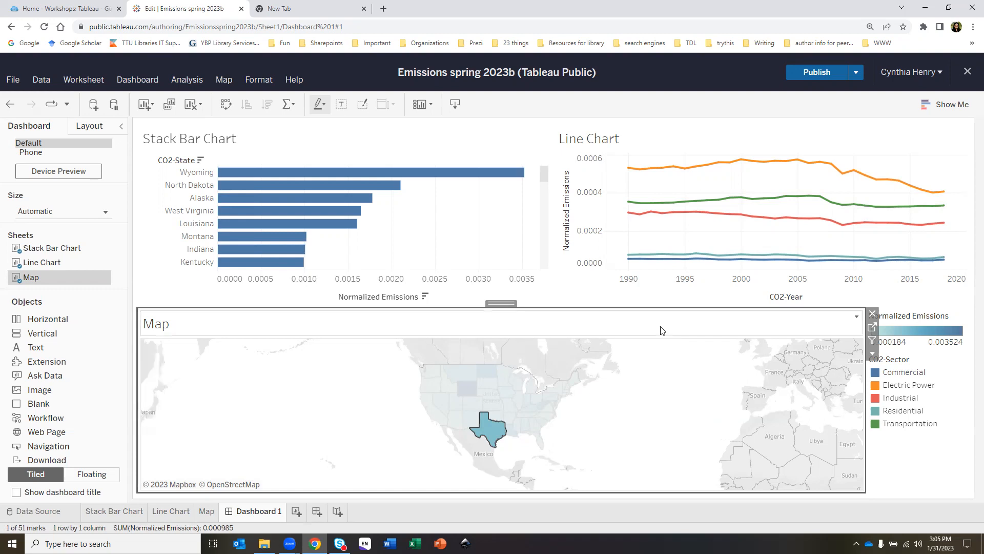
# Clear the Texas selection on the Map and highlight Electric Power through the CO2-Sector legend
pyautogui.click(661, 364)
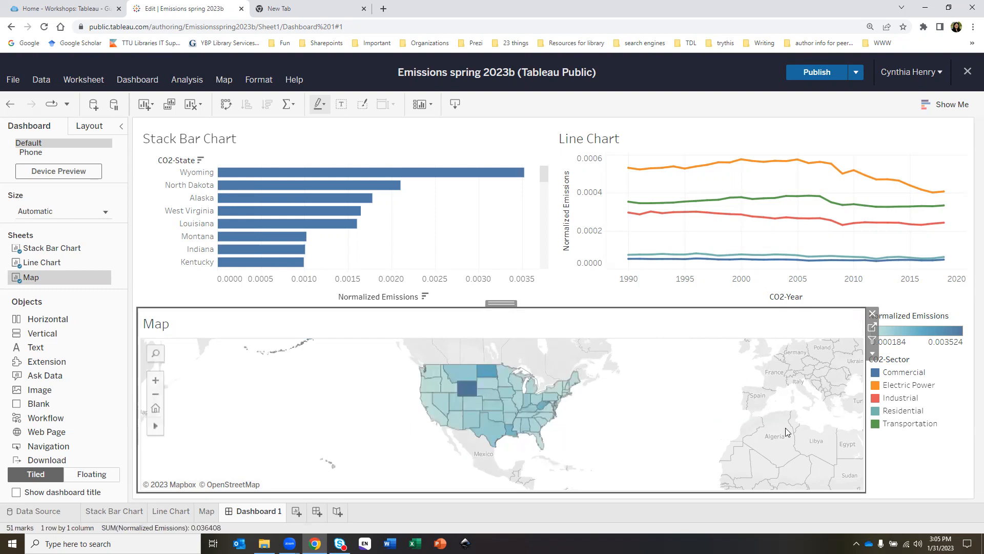
pyautogui.click(931, 485)
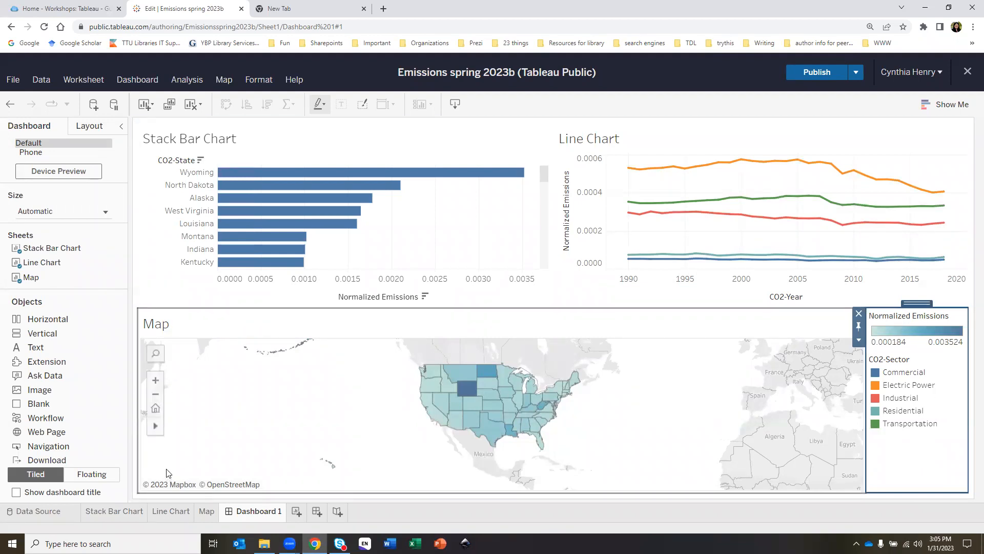
pyautogui.click(915, 385)
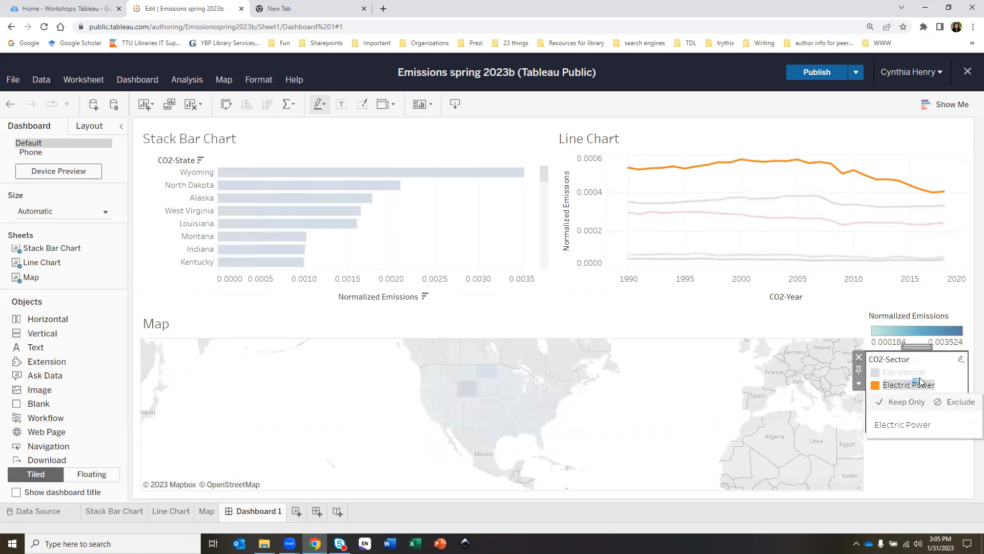
# Stack the CO2-Sector legend above the Normalized Emissions legend beside the Map and clear the Electric Power highlight
pyautogui.moveTo(913, 348)
pyautogui.mouseDown()
pyautogui.moveTo(914, 311)
pyautogui.moveTo(923, 316)
pyautogui.moveTo(913, 330)
pyautogui.mouseUp()
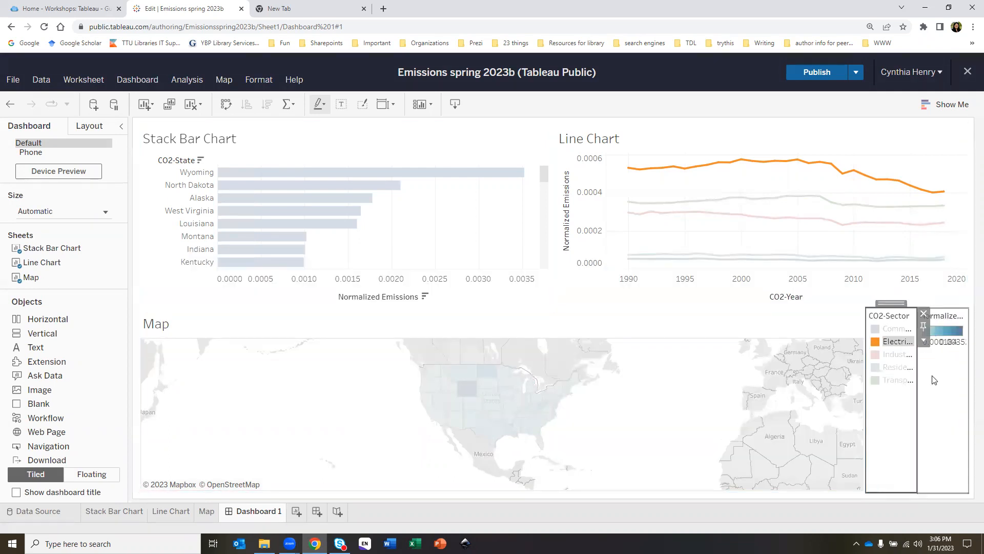
pyautogui.click(943, 316)
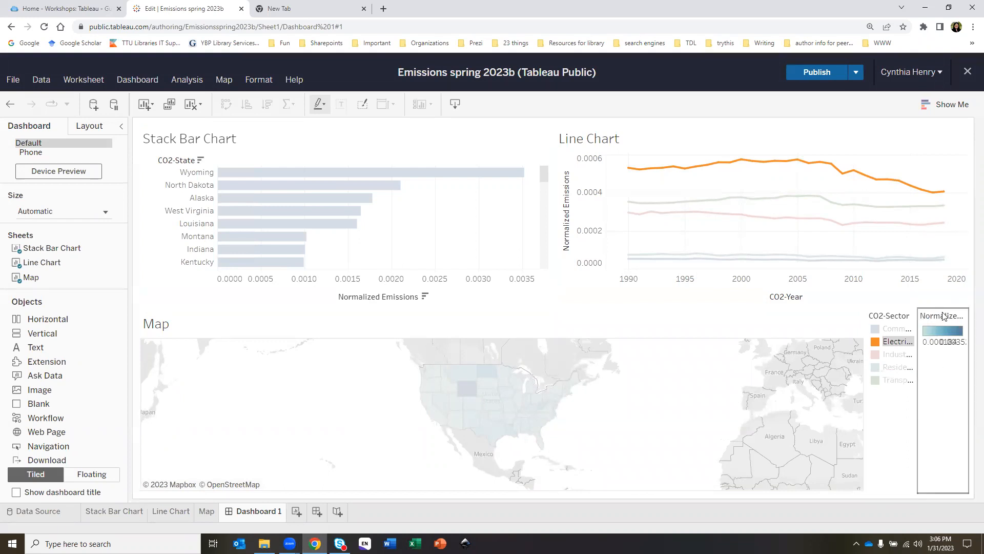
pyautogui.moveTo(942, 303); pyautogui.dragTo(891, 401)
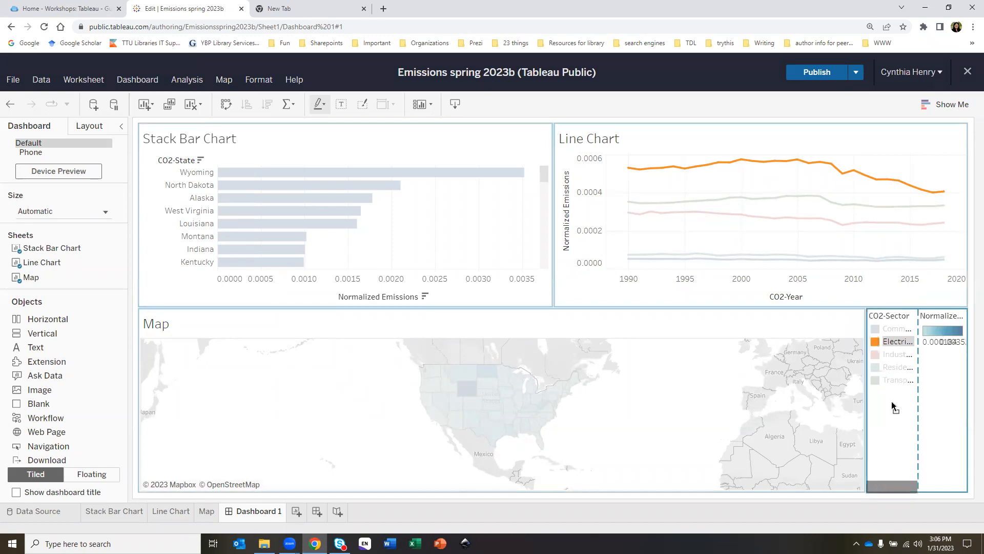
pyautogui.click(911, 467)
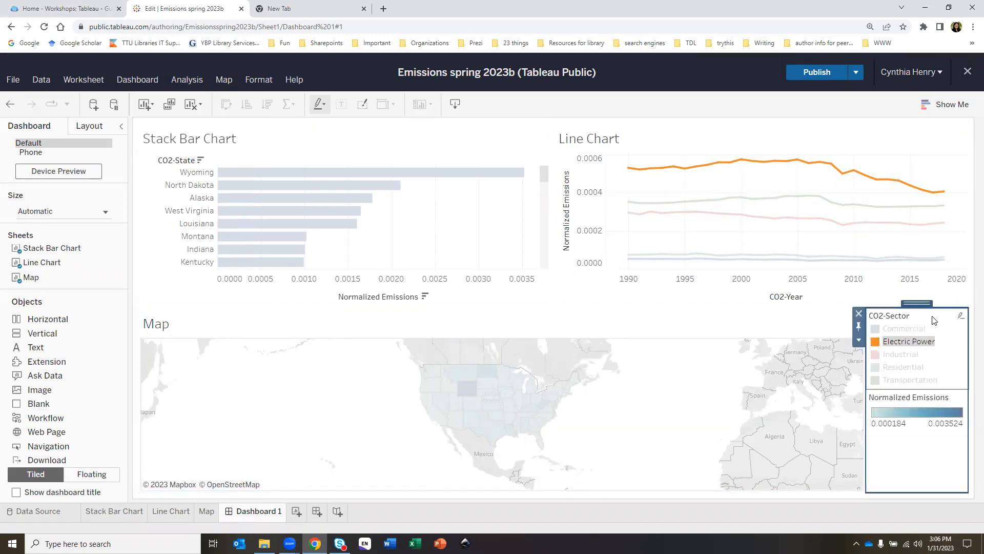
pyautogui.click(926, 331)
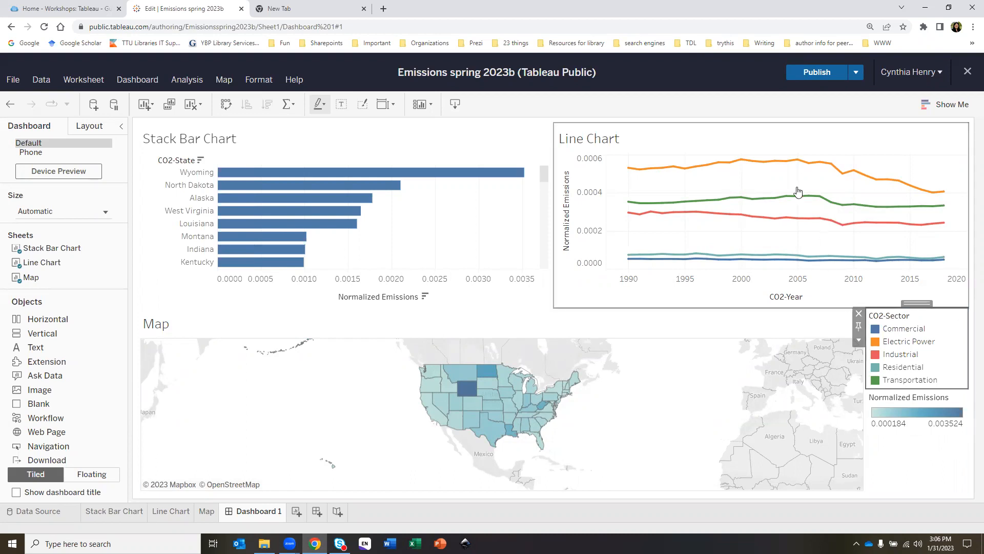
# Publish the workbook with the rearranged dashboard legends
pyautogui.click(807, 73)
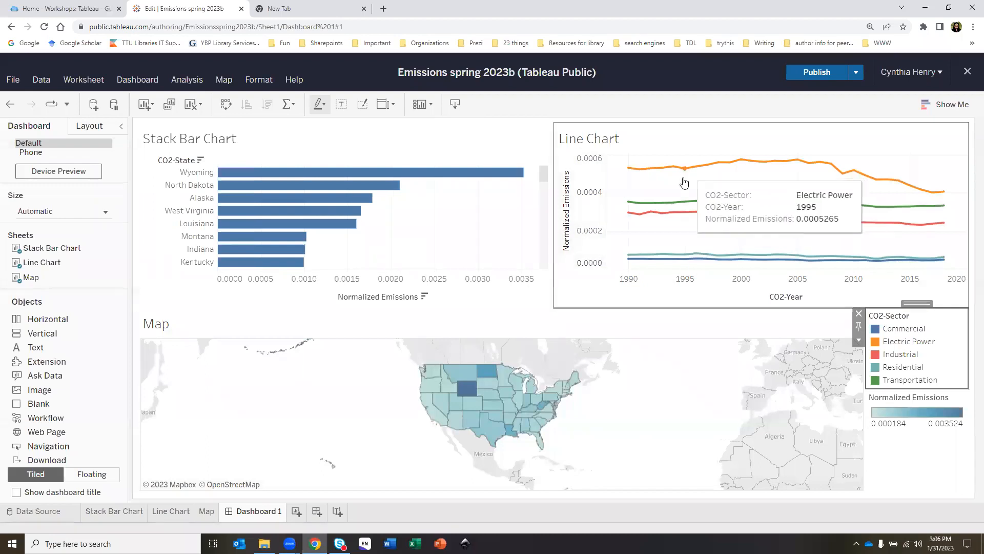
pyautogui.click(815, 70)
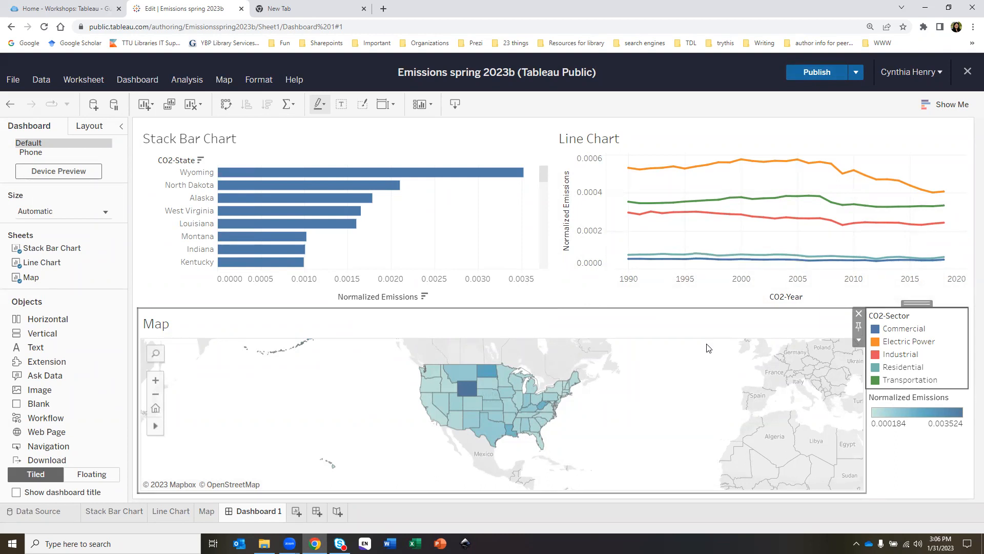
# Rename the Dashboard 1 sheet to "Emissions Dashboard spring 2023"
pyautogui.rightClick(253, 513)
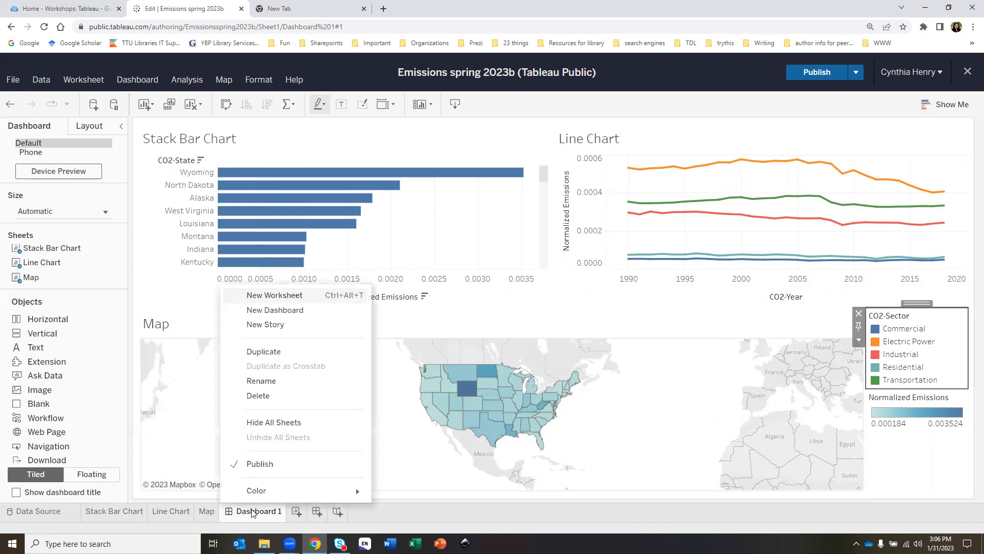
pyautogui.click(289, 383)
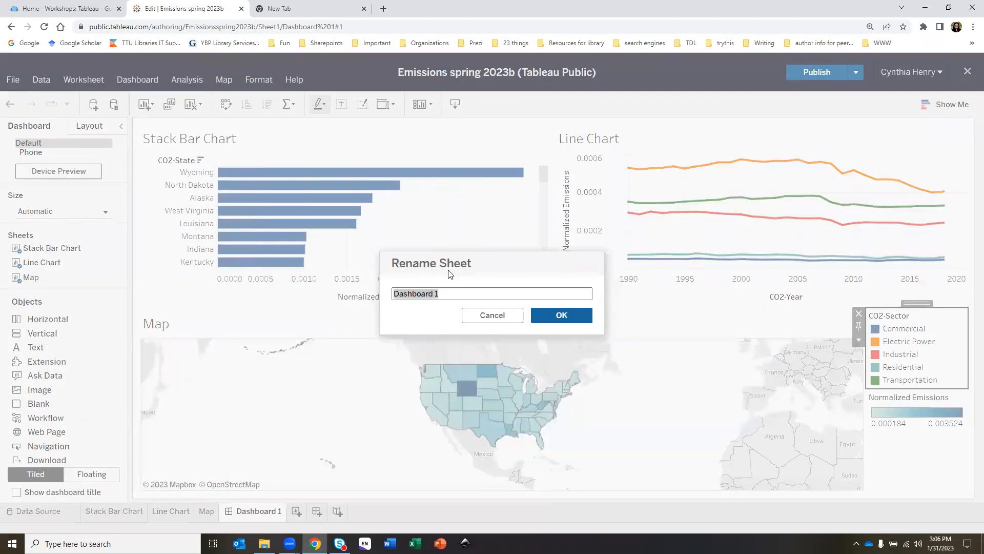
pyautogui.write('Emissions Dashboard spring')
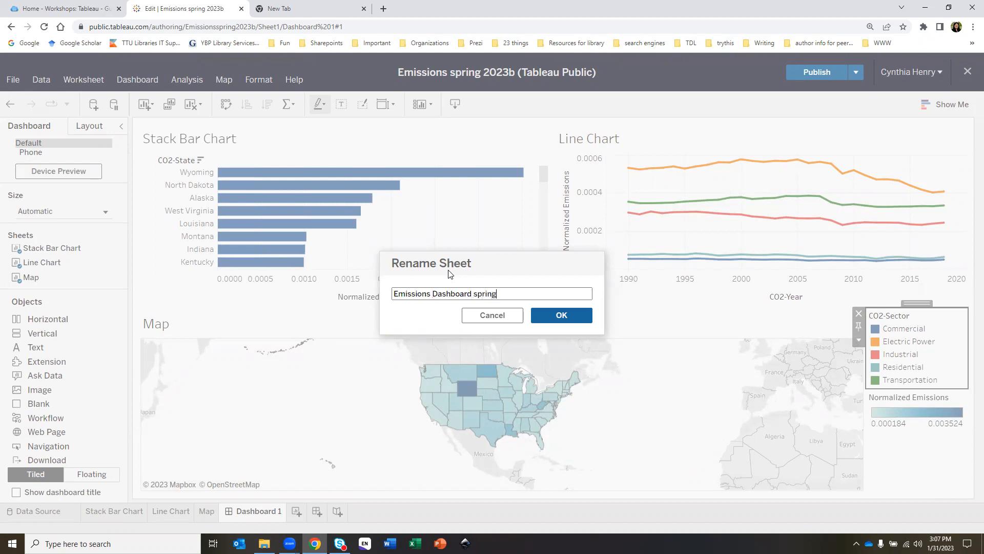
pyautogui.write(' 2023')
pyautogui.click(581, 318)
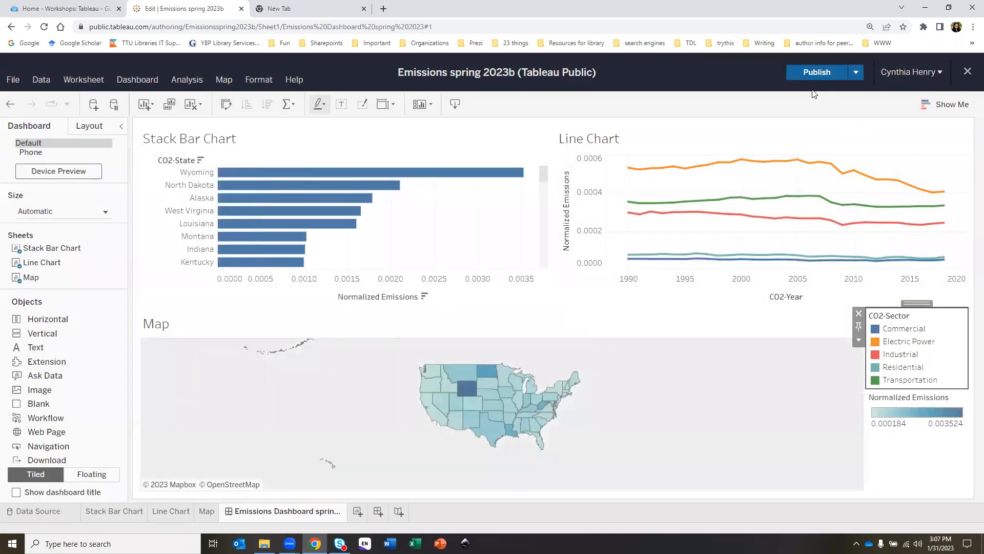
# Publish the workbook with the renamed dashboard and close the authoring view
pyautogui.click(816, 75)
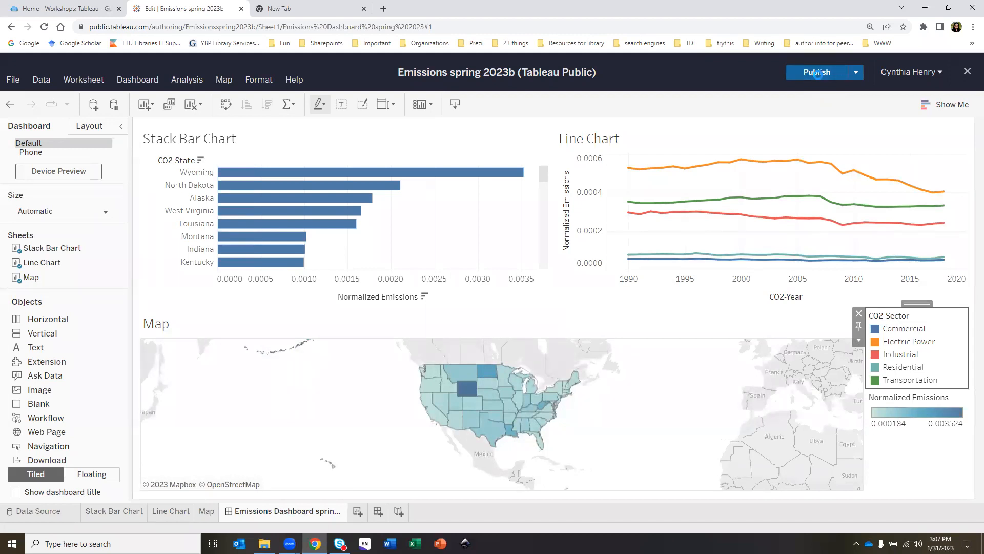
pyautogui.click(966, 75)
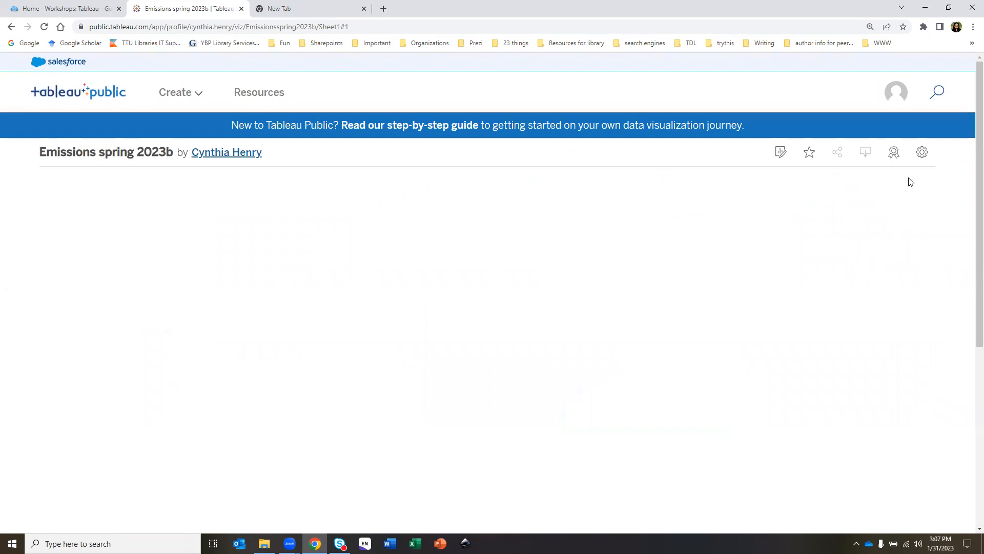
# Open the account settings and review the account management, visualization permissions and connector credentials sections
pyautogui.click(897, 93)
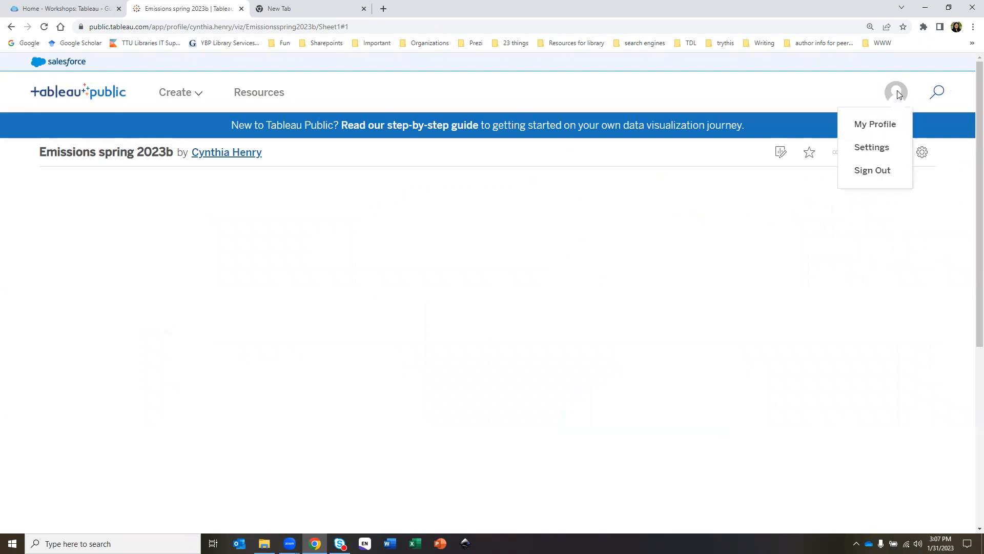
pyautogui.click(880, 152)
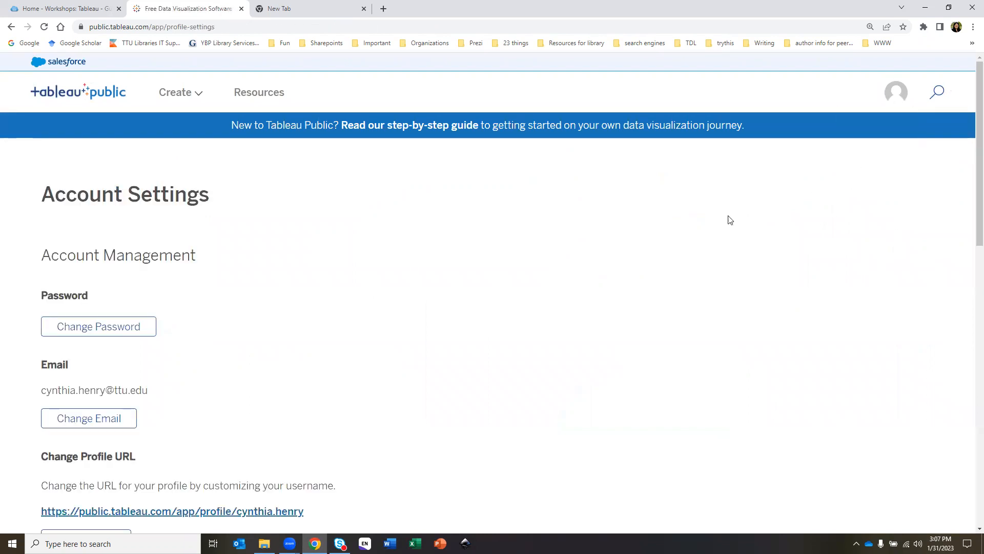
pyautogui.click(898, 96)
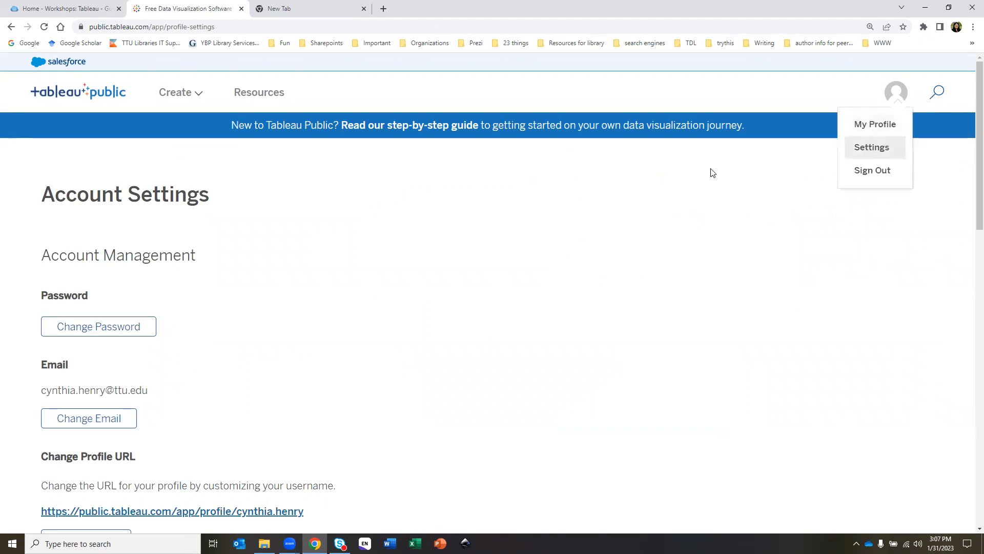
pyautogui.click(615, 224)
pyautogui.scroll(-4, 501, 297)
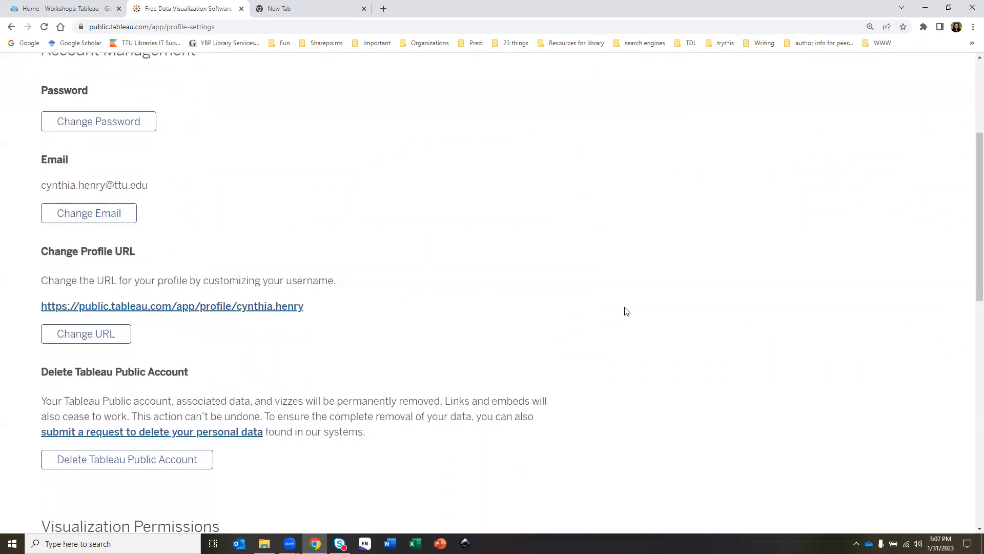
pyautogui.scroll(-1, 626, 311)
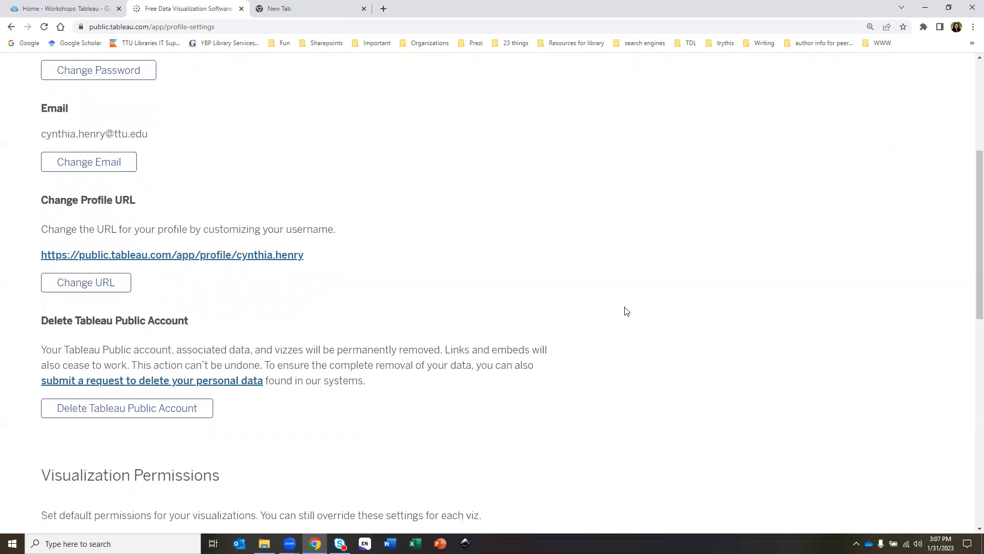
pyautogui.scroll(-7, 626, 311)
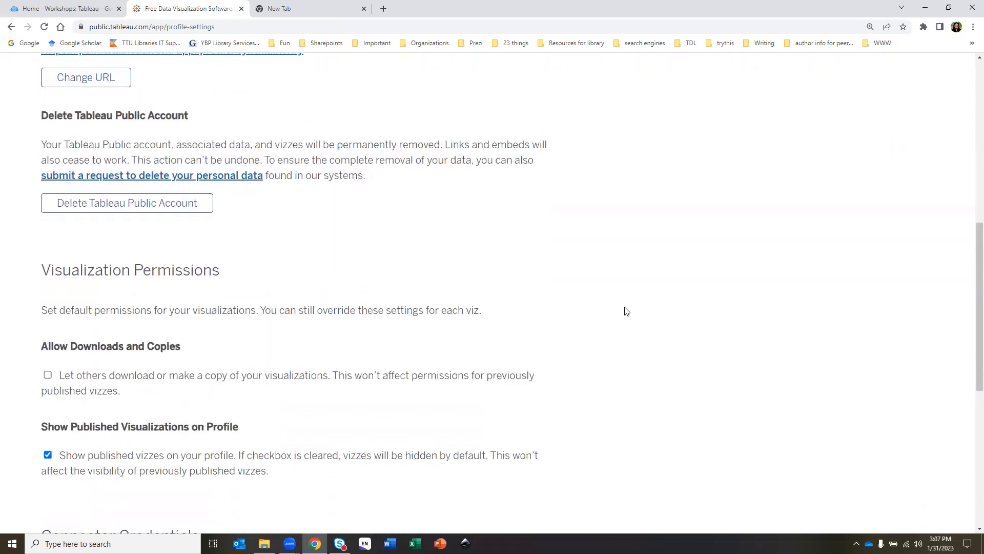
pyautogui.scroll(-1, 626, 312)
pyautogui.scroll(1, 626, 311)
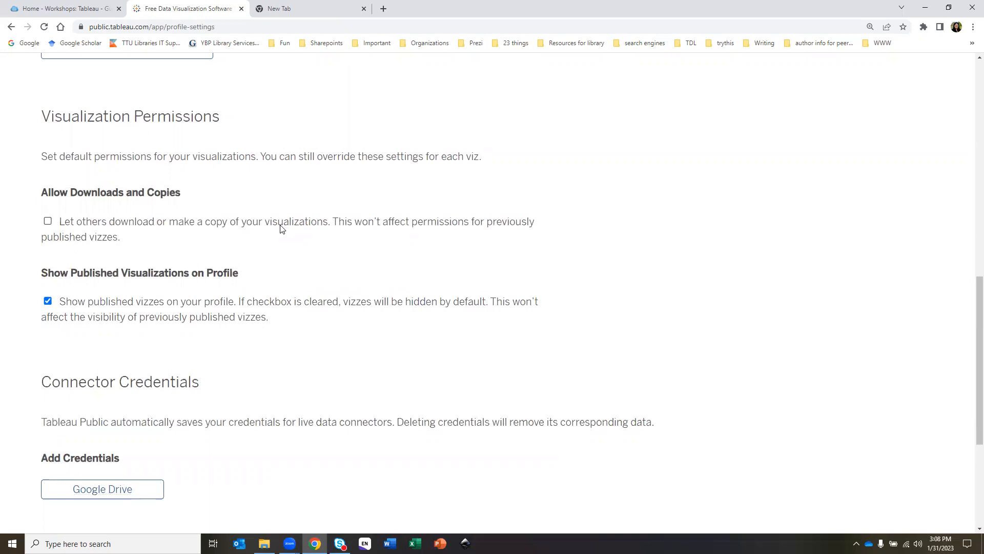
pyautogui.scroll(-1, 282, 236)
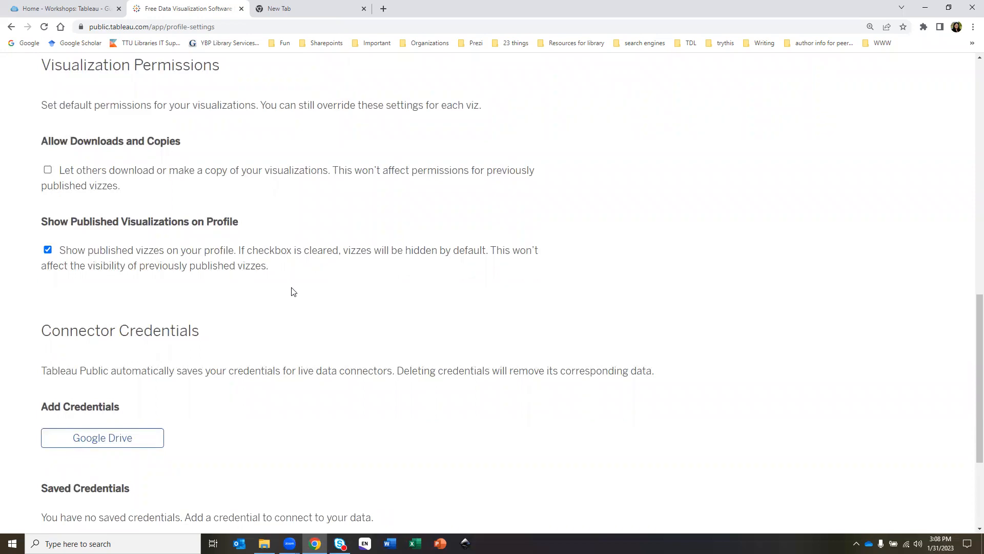
pyautogui.scroll(-2, 438, 340)
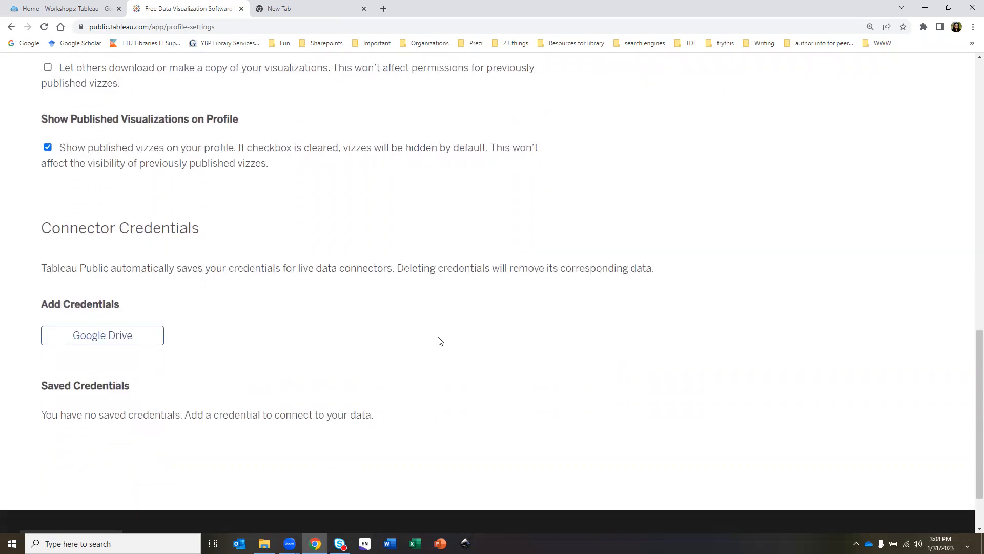
pyautogui.scroll(15, 438, 340)
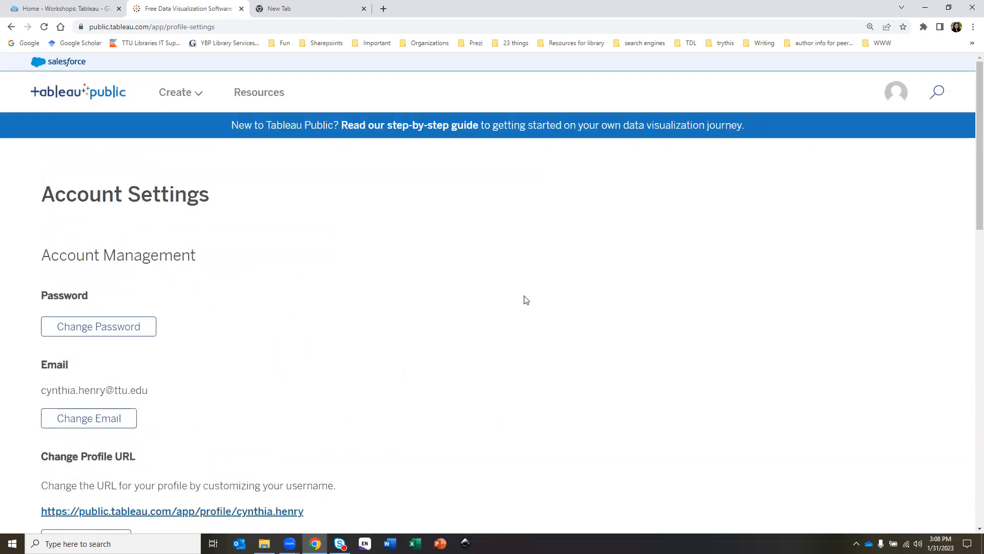
# Open the profile page and view the visibility, feature and delete options of the viz titled Emissions
pyautogui.click(896, 95)
pyautogui.click(875, 124)
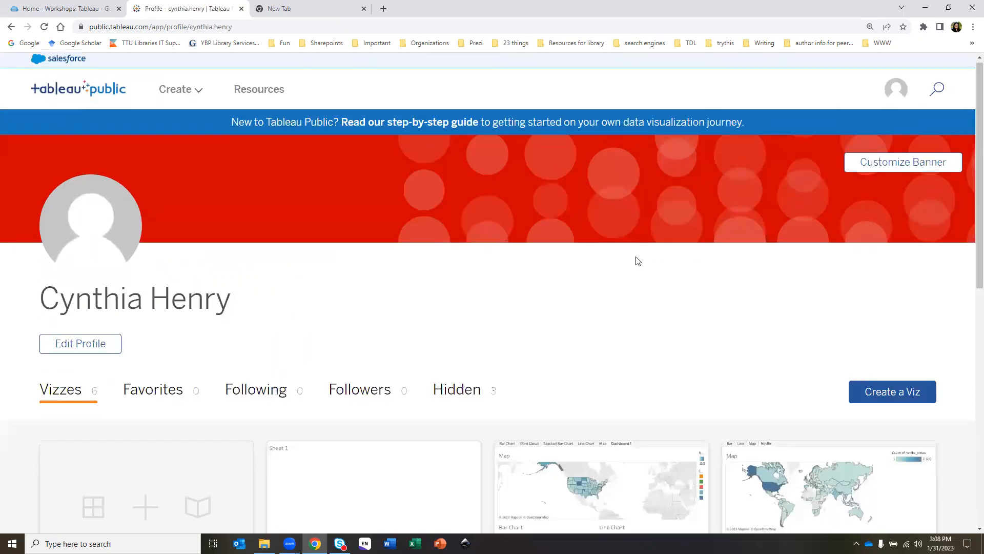
pyautogui.scroll(-4, 638, 261)
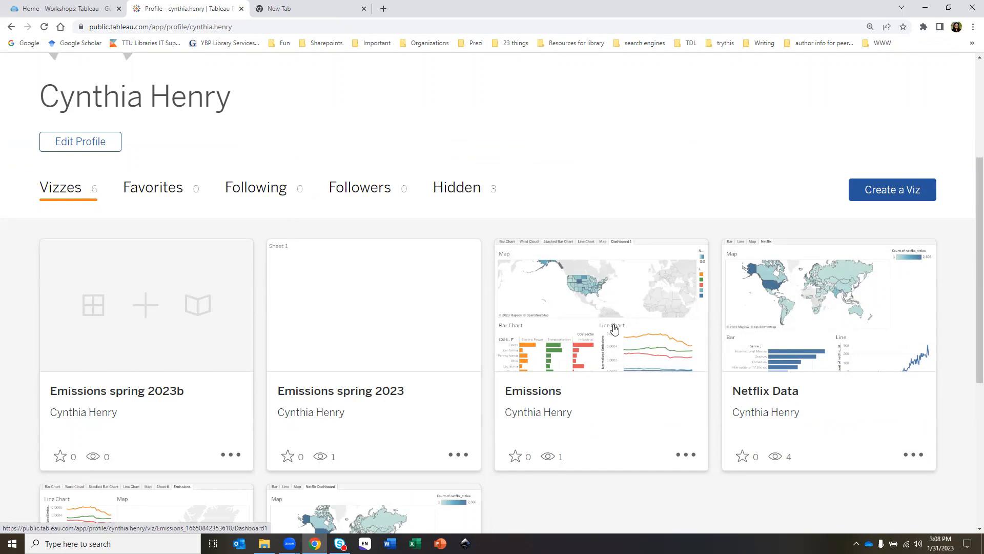
pyautogui.click(685, 455)
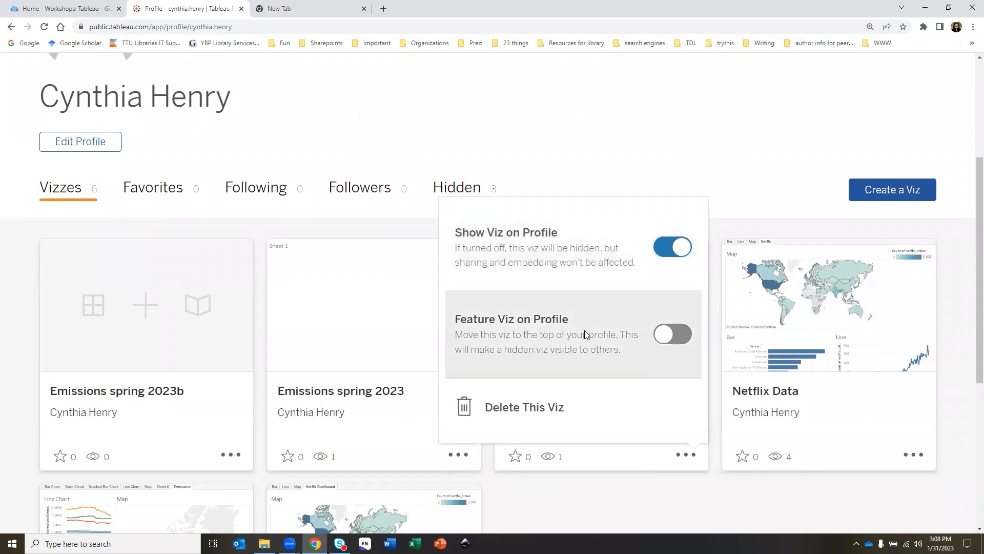
pyautogui.scroll(-1, 613, 343)
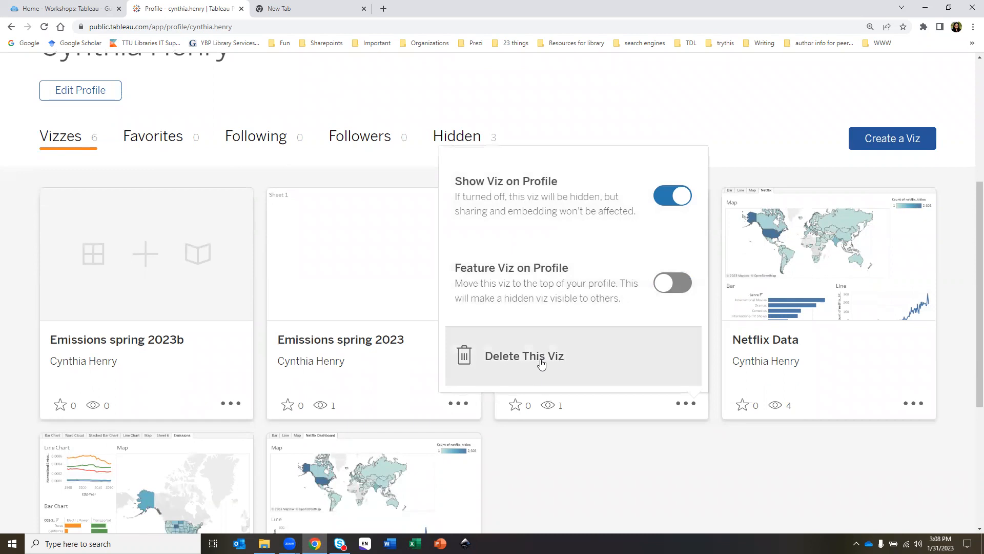
# Open the Emissions viz from the profile and examine its dashboard down to the details section
pyautogui.click(681, 474)
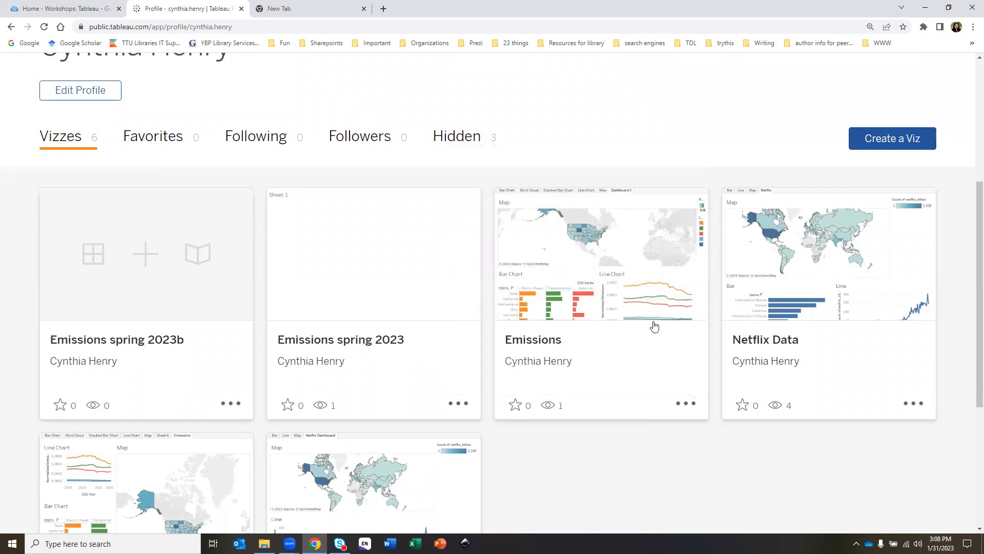
pyautogui.click(633, 264)
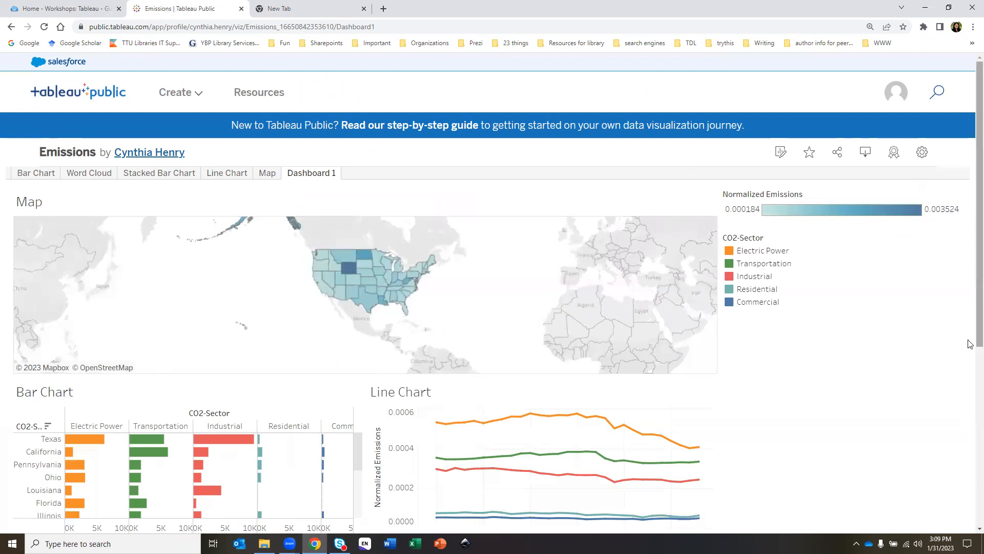
pyautogui.scroll(-2, 969, 358)
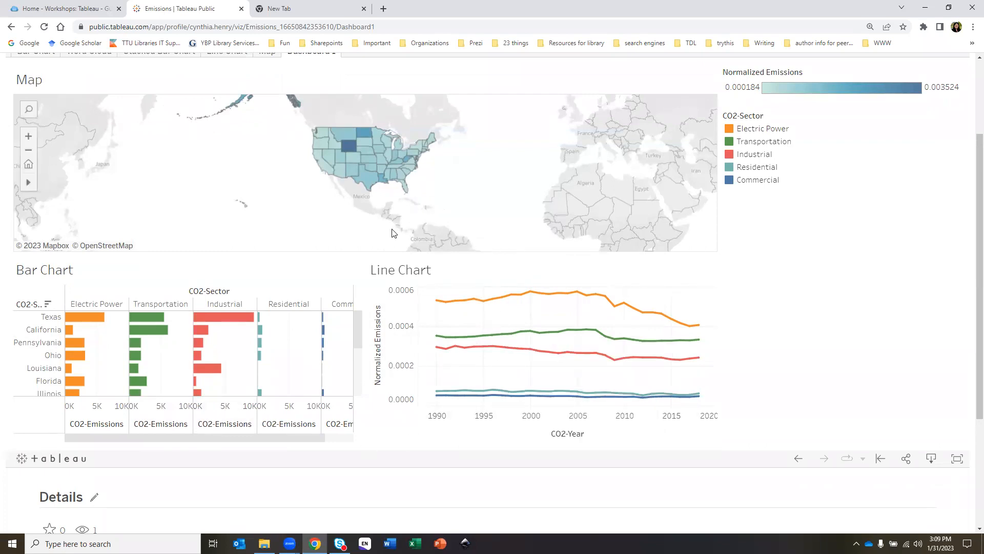
pyautogui.scroll(1, 238, 214)
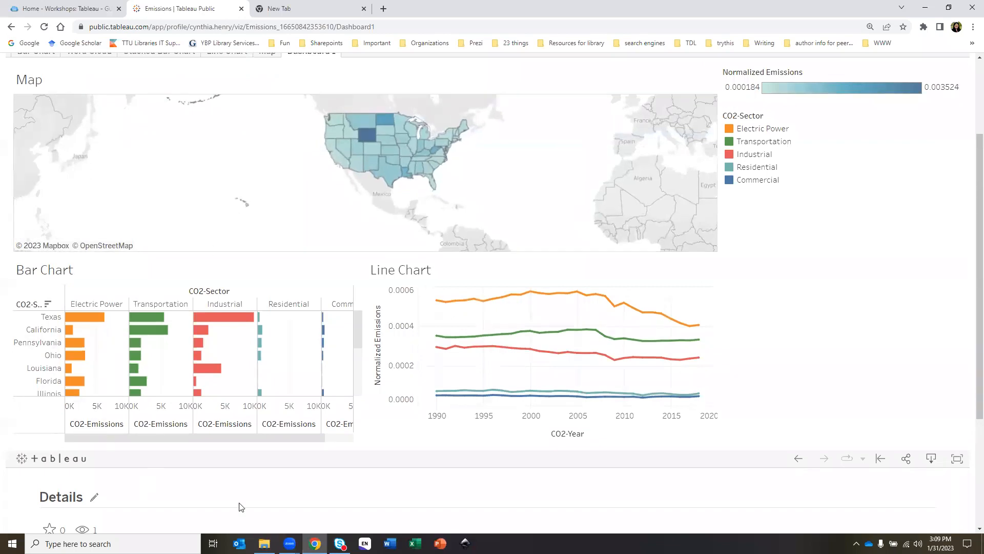
pyautogui.scroll(-1, 885, 412)
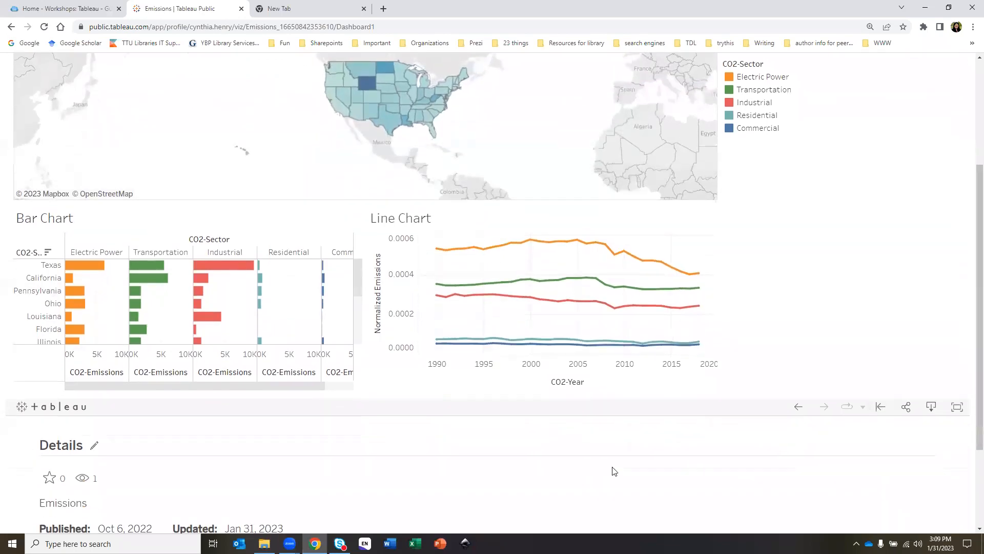
pyautogui.scroll(-1, 584, 470)
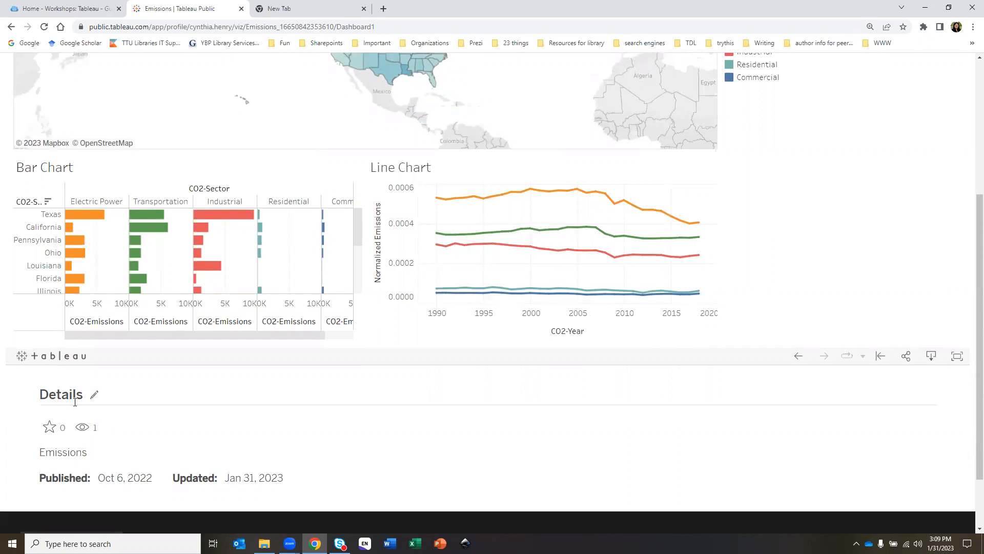
# Open the Emissions viz's details for editing, examine the title, description and link fields, and cancel without saving
pyautogui.click(93, 394)
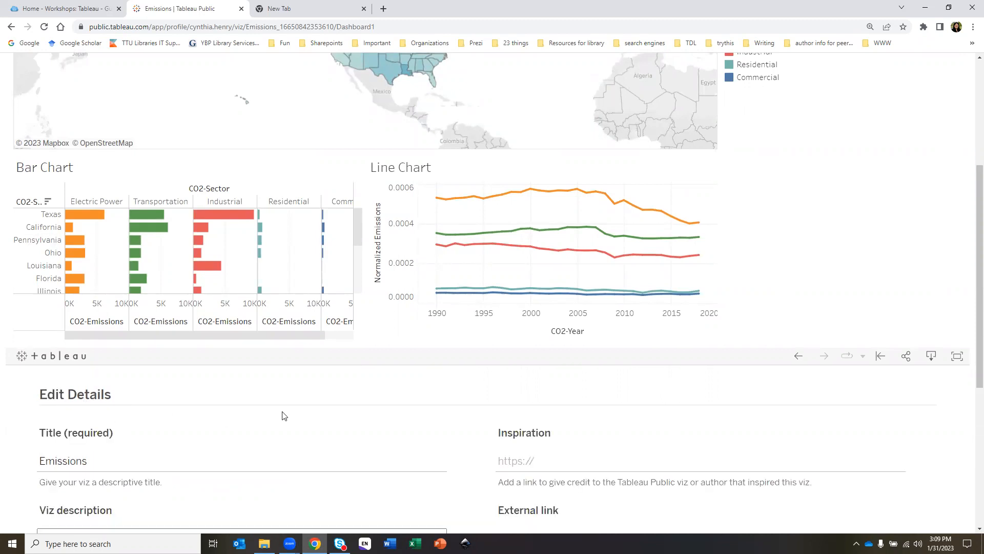
pyautogui.scroll(-3, 284, 416)
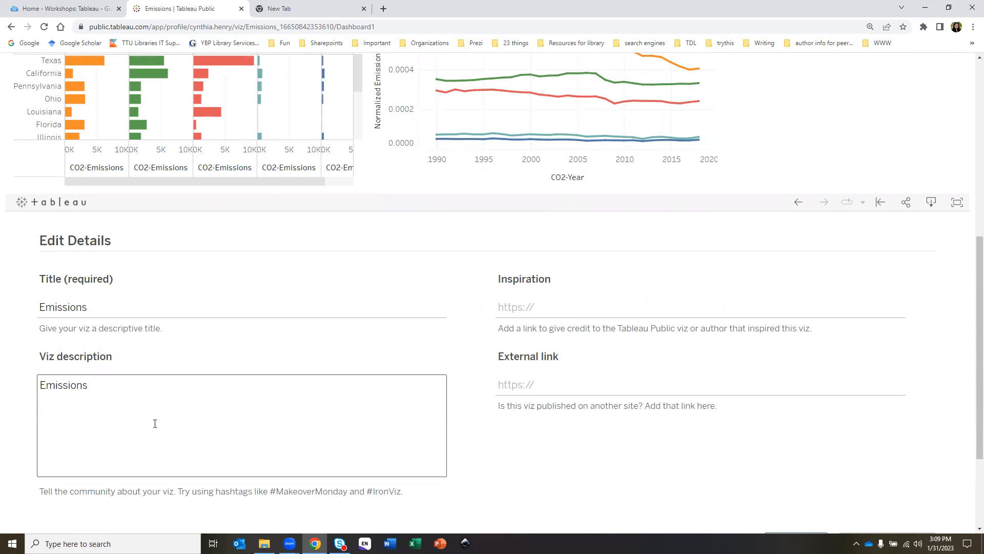
pyautogui.scroll(-1, 135, 427)
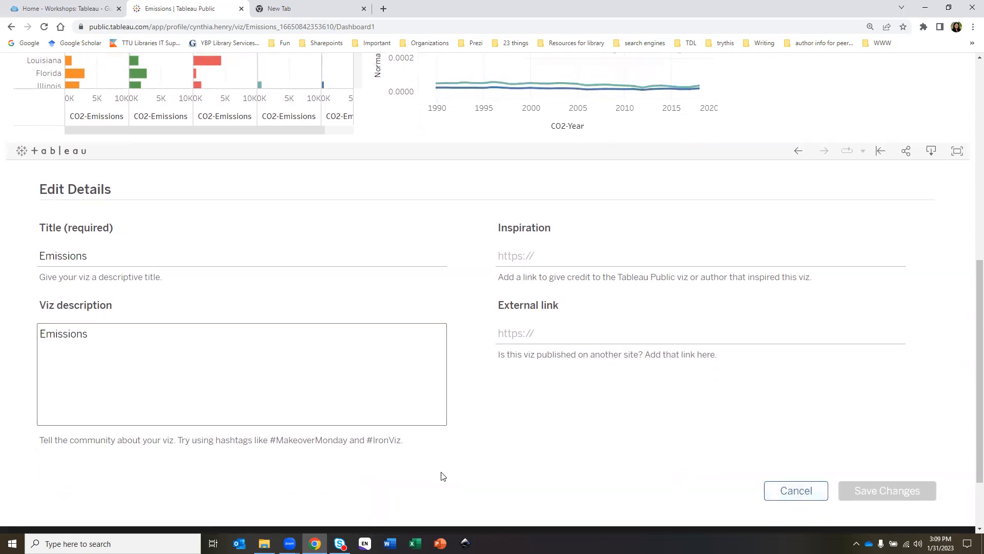
pyautogui.click(141, 259)
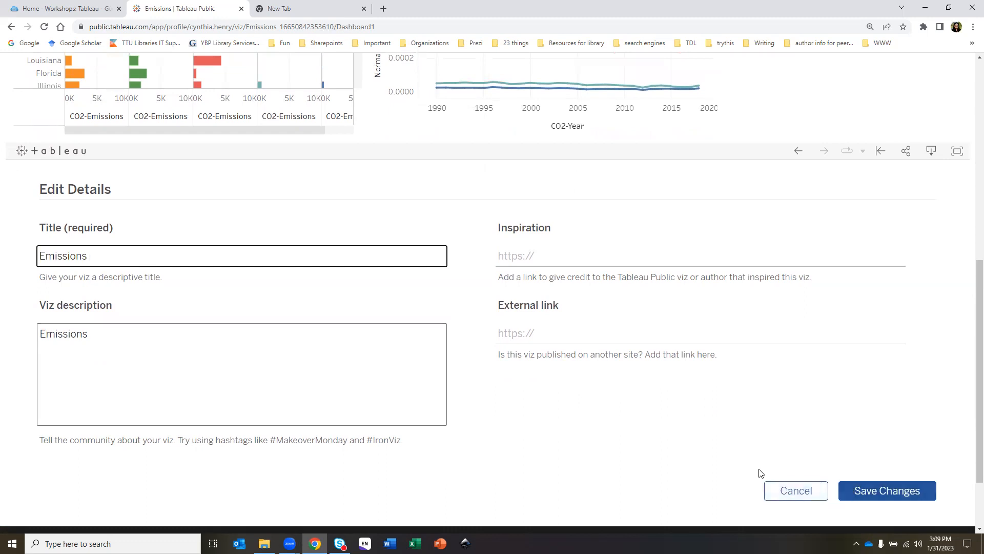
pyautogui.press('BackSpace')
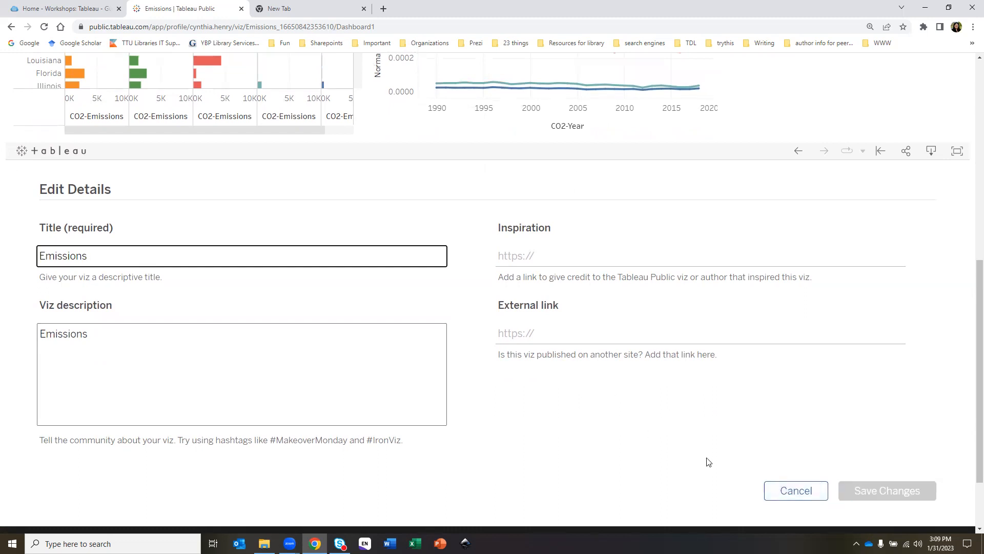
pyautogui.click(778, 493)
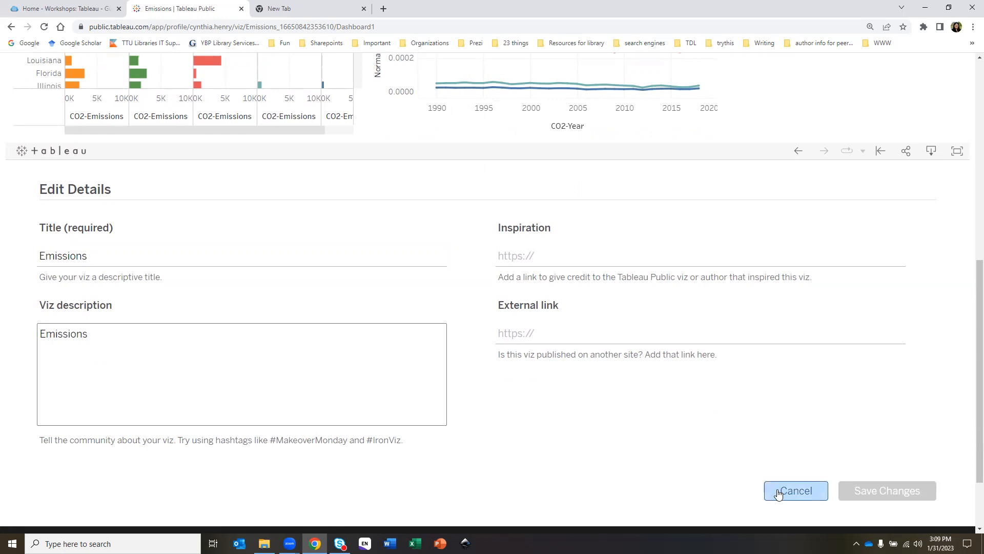
# Return to the profile page and bring its list of published vizzes into view
pyautogui.scroll(5, 665, 412)
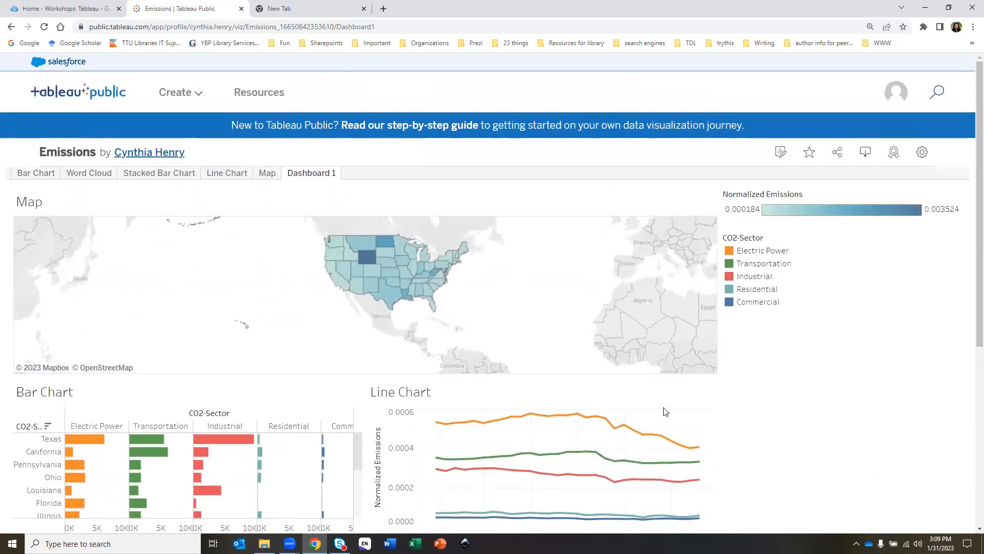
pyautogui.click(894, 94)
pyautogui.click(879, 124)
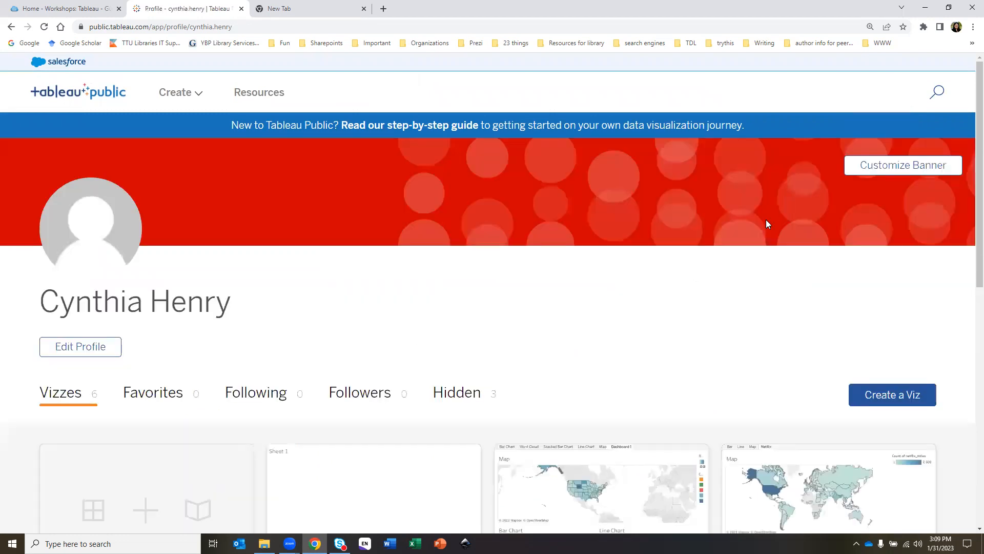
pyautogui.scroll(-2, 677, 272)
pyautogui.scroll(-1, 177, 410)
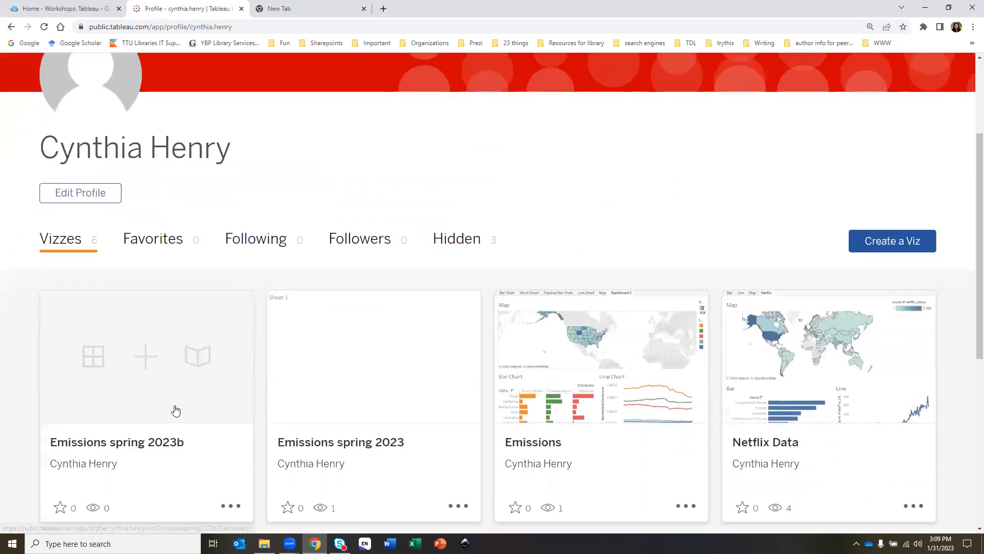
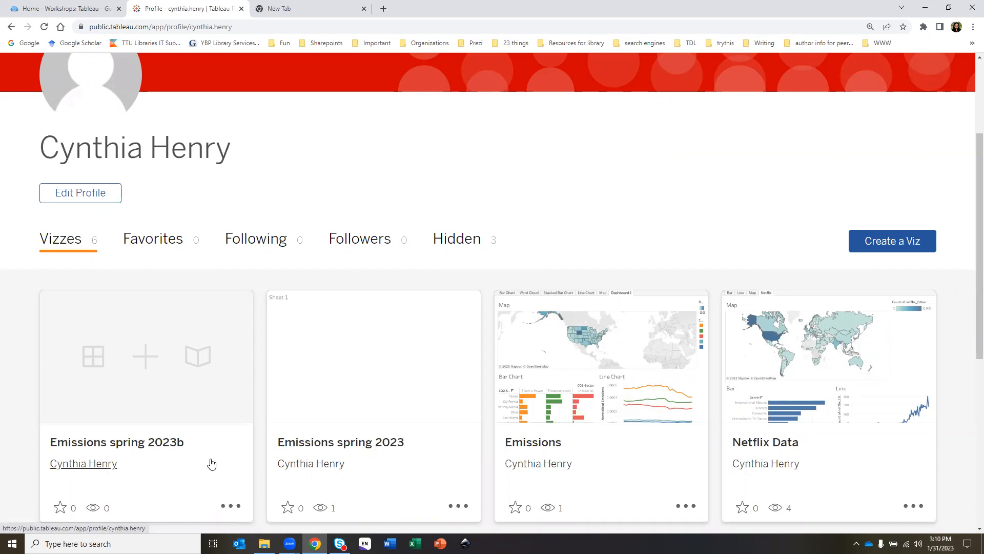
# Switch to File Explorer and open state_co2_emissions_from_fossil_fuel_combustion_1990-2018.xlsx from the Tableau folder inside the OneDrive Fall 2022 folder
pyautogui.click(264, 543)
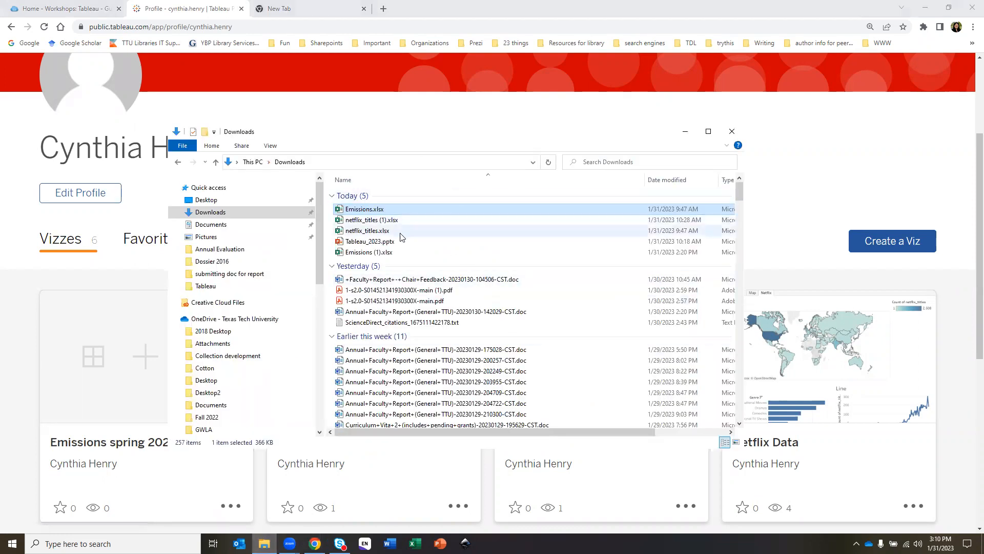
pyautogui.click(206, 417)
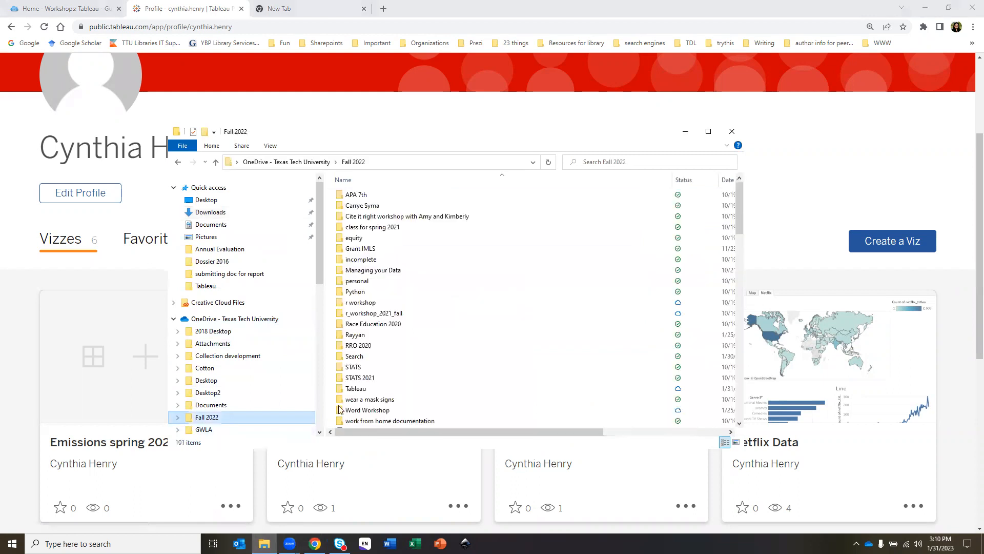
pyautogui.click(411, 388)
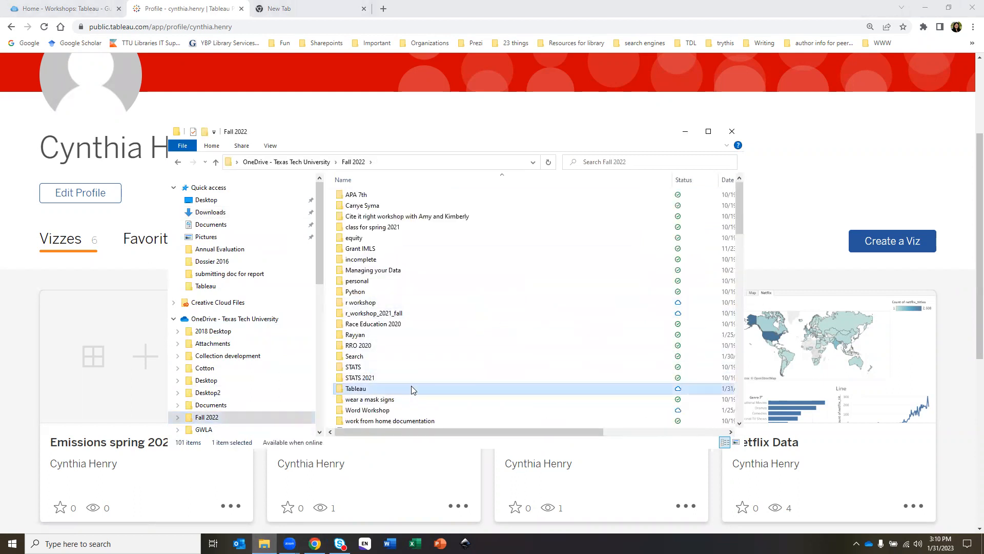
pyautogui.doubleClick(411, 389)
pyautogui.click(453, 260)
pyautogui.doubleClick(452, 260)
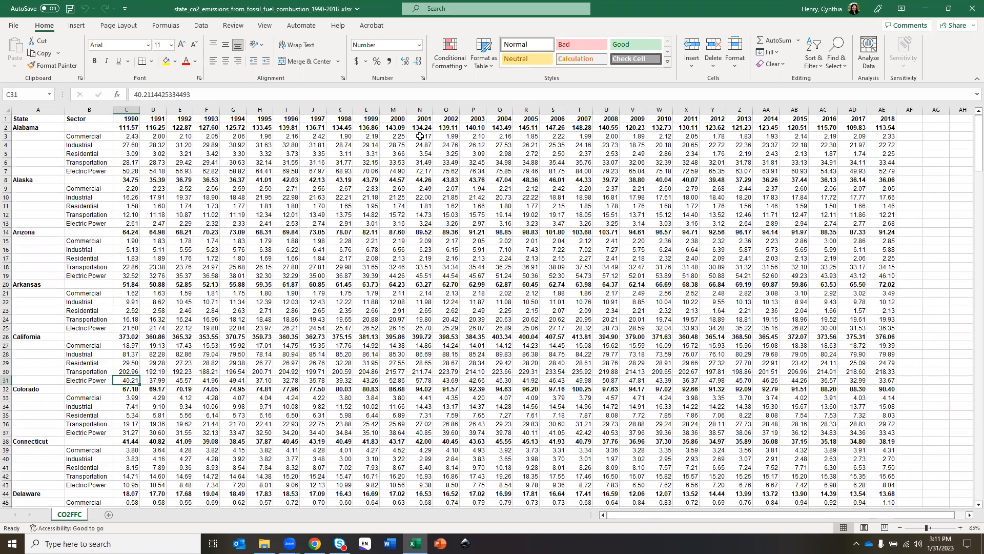
# Select only the blank cells of the State column with Go To Special
pyautogui.click(43, 109)
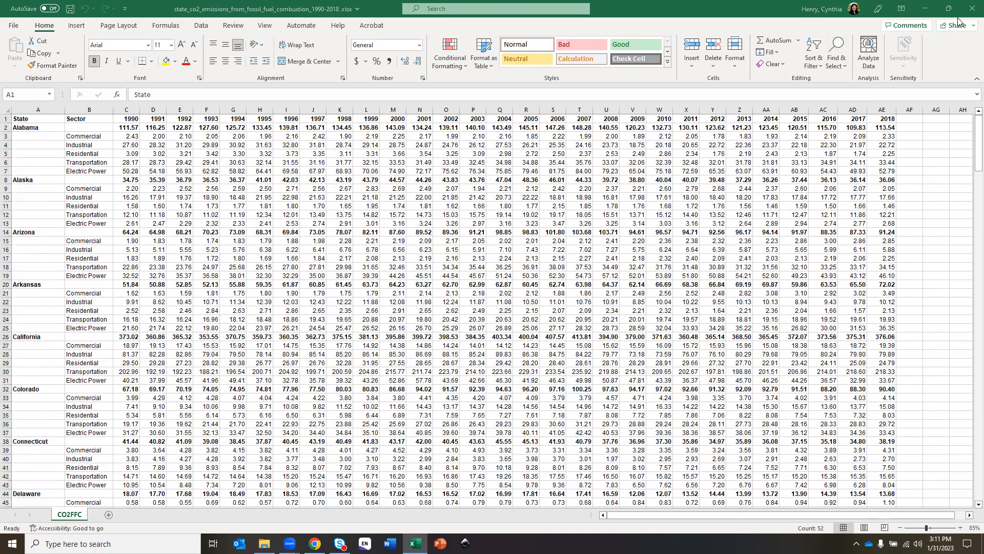
pyautogui.click(35, 109)
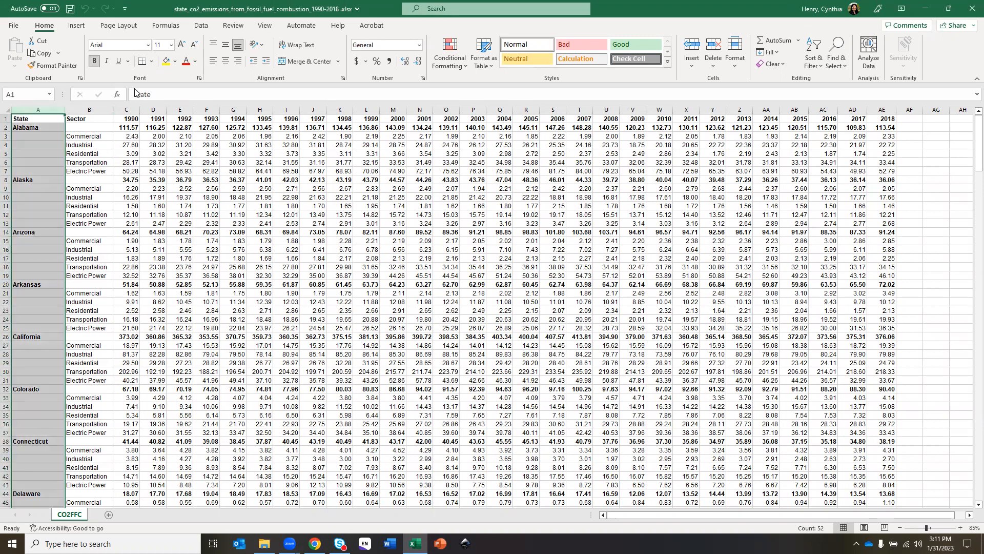
pyautogui.click(841, 53)
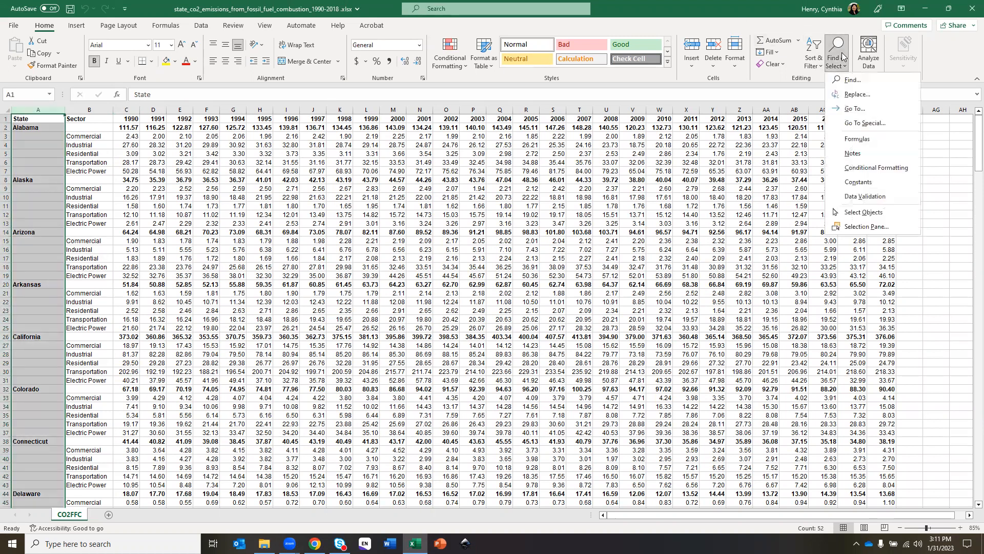
pyautogui.click(848, 123)
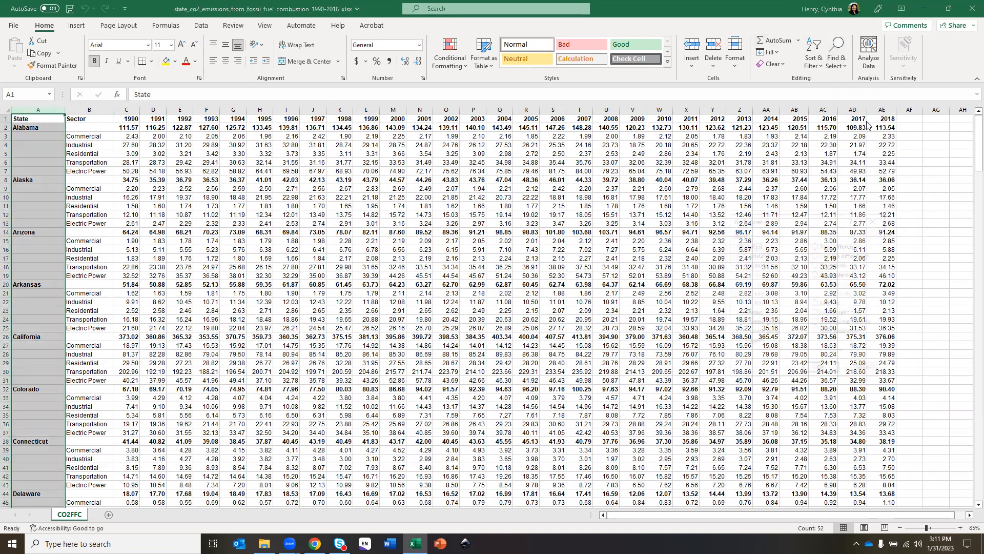
pyautogui.click(740, 313)
pyautogui.click(821, 369)
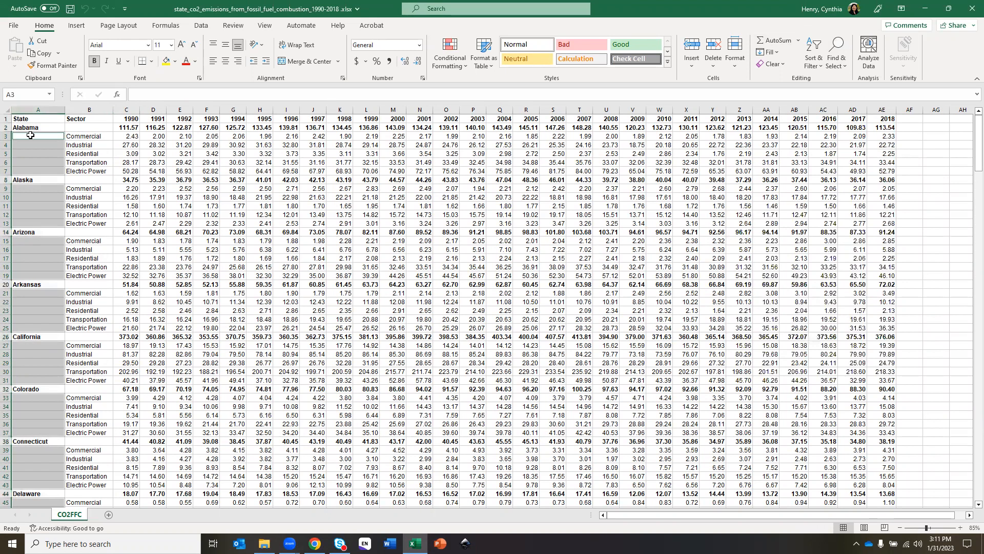
# Fill all selected blank State cells at once with the formula =A2, so each takes the state name above it
pyautogui.write('=')
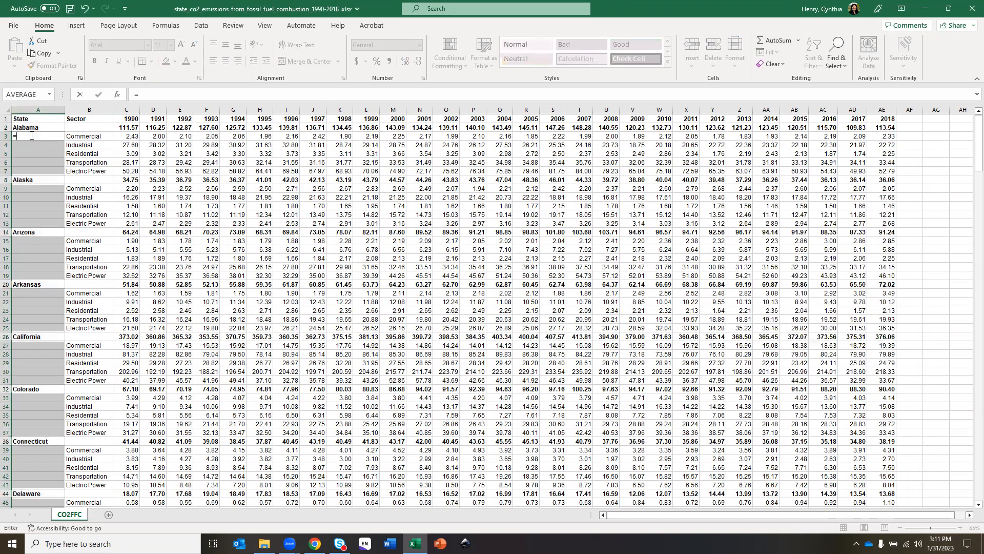
pyautogui.write('A2')
pyautogui.hotkey('ctrl', 'Return')
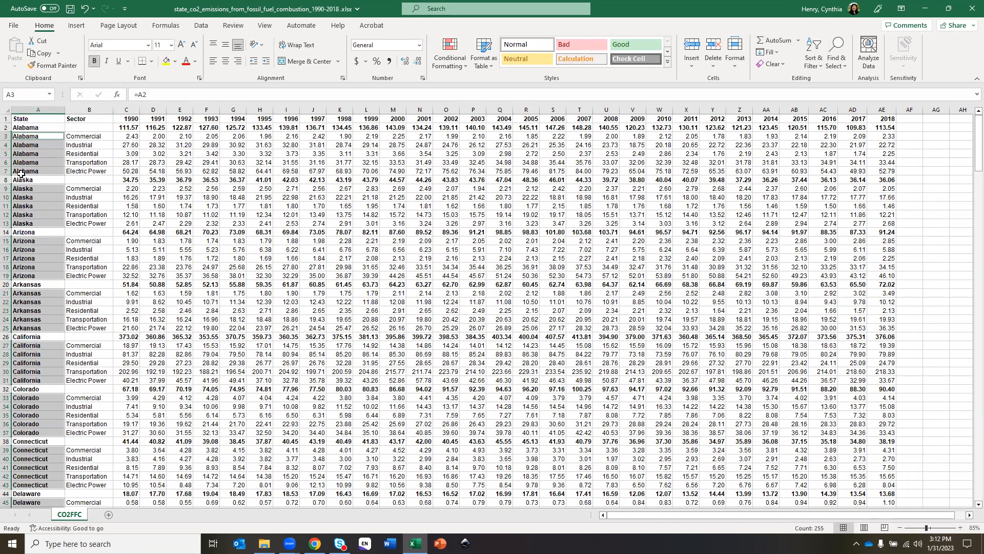
# Copy the whole State column and paste it over itself as values only, replacing the formulas
pyautogui.click(35, 106)
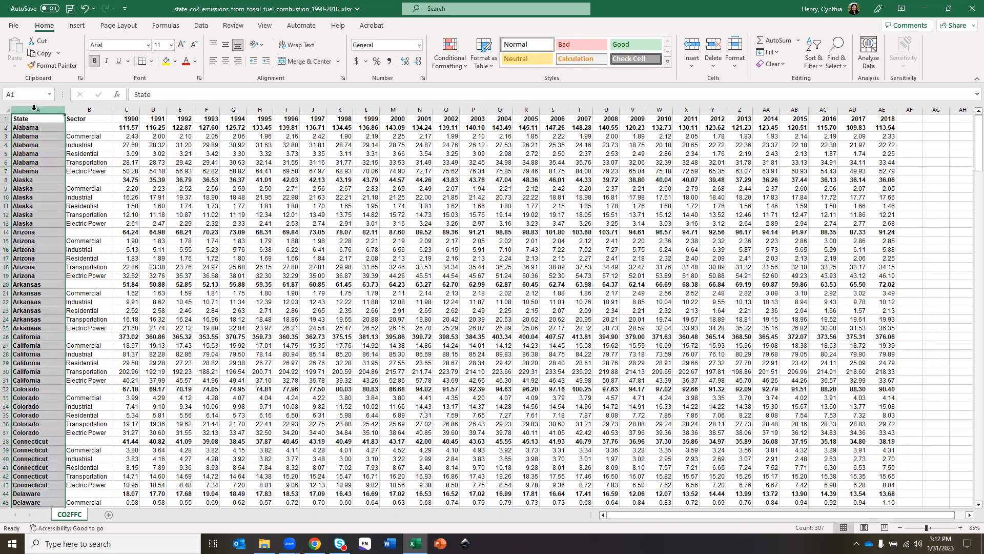
pyautogui.rightClick(35, 109)
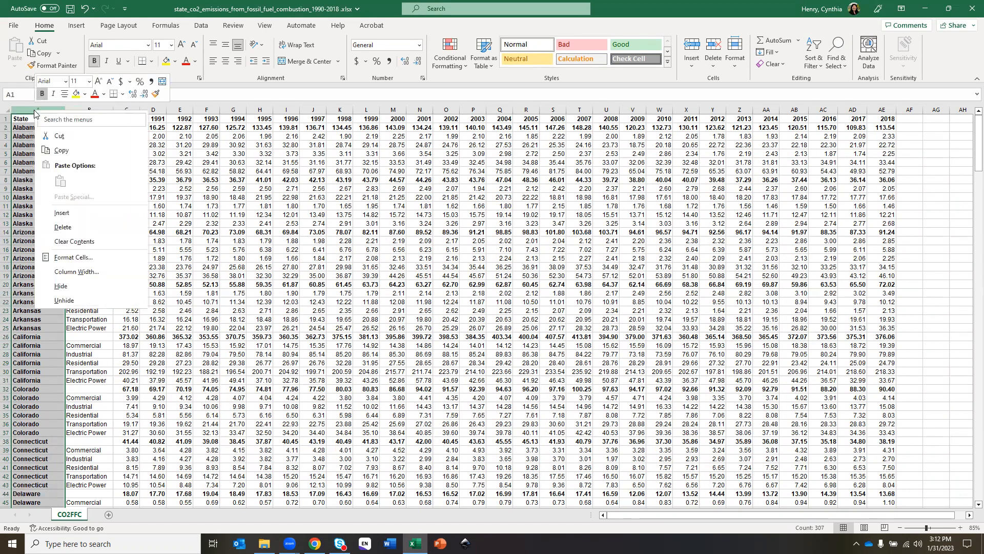
pyautogui.click(59, 150)
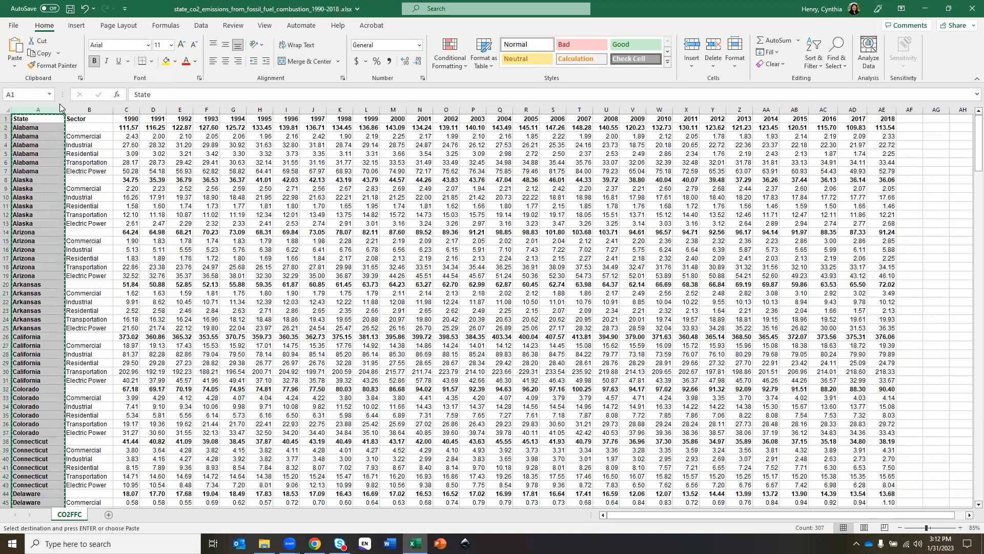
pyautogui.hotkey('ctrl', 'alt', 'v')
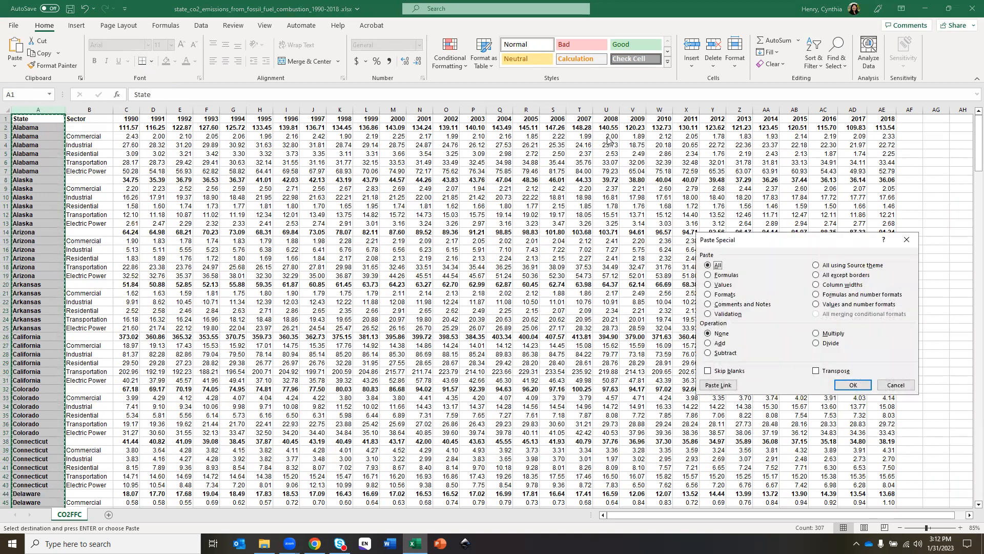
pyautogui.click(722, 286)
pyautogui.click(841, 386)
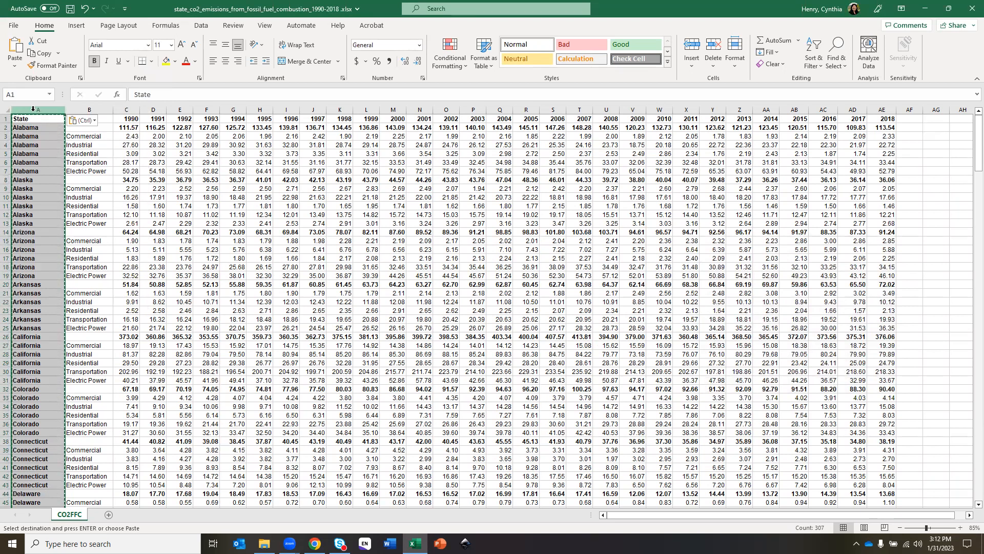
# Sort the entire CO2FFC sheet by Sector from A to Z, keeping the header row, and check the reordered rows
pyautogui.click(7, 109)
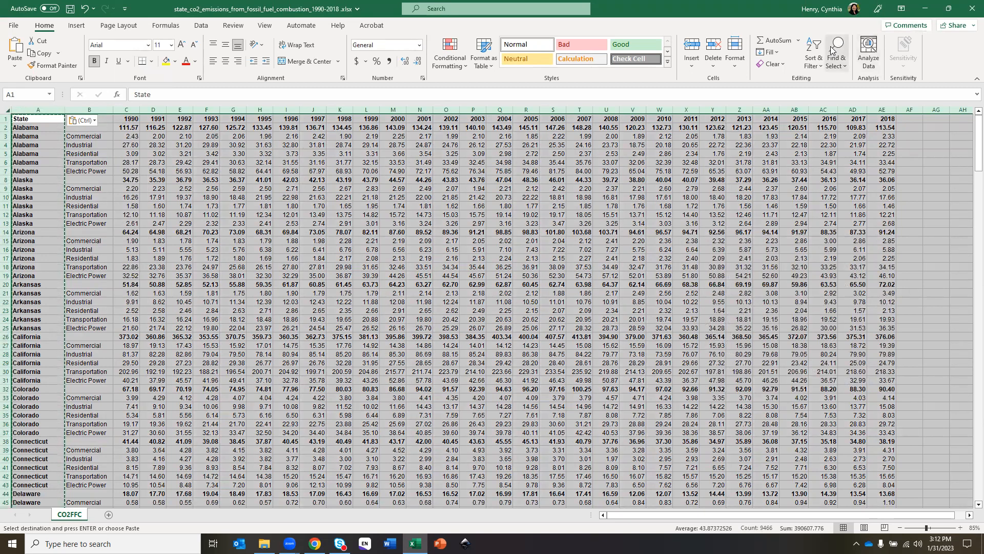
pyautogui.click(817, 59)
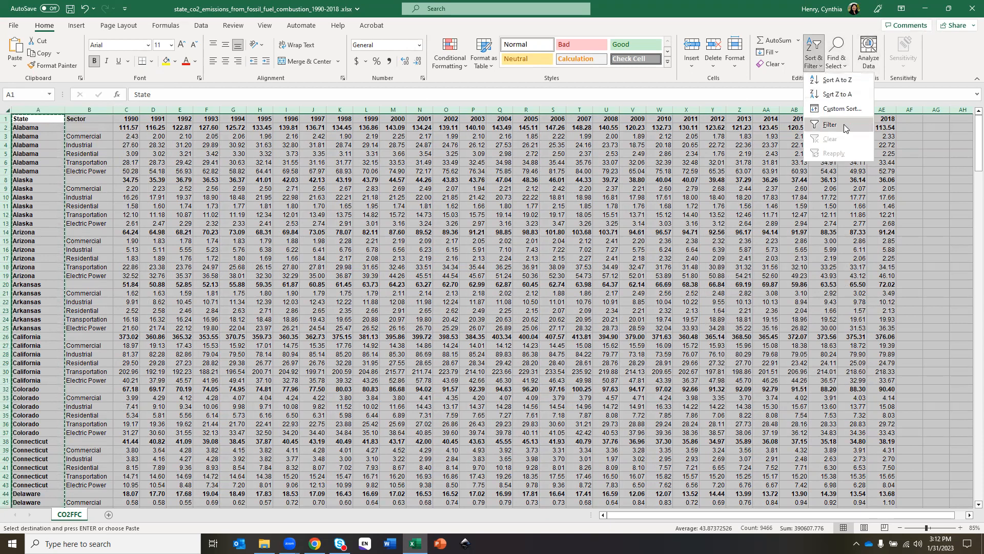
pyautogui.click(845, 109)
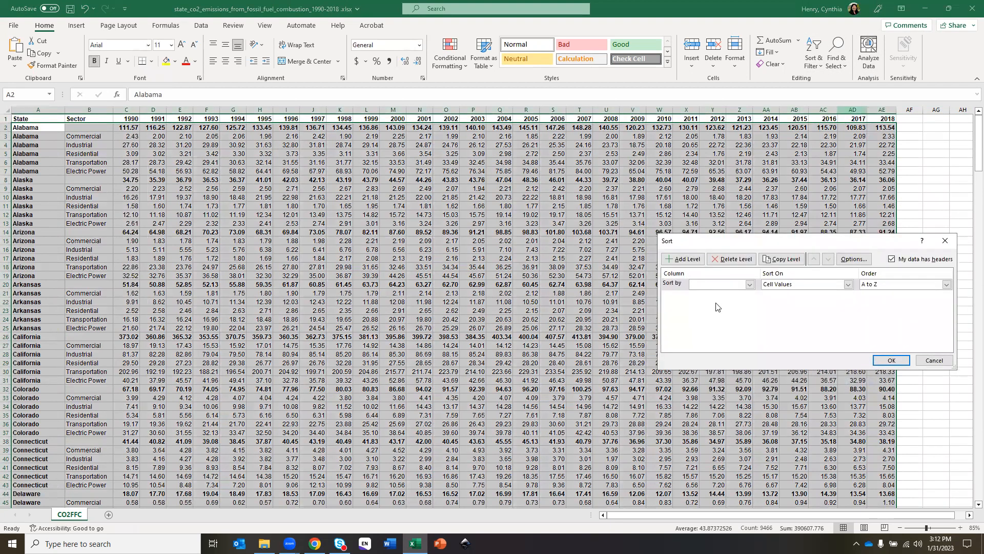
pyautogui.click(736, 287)
pyautogui.click(730, 301)
pyautogui.click(889, 360)
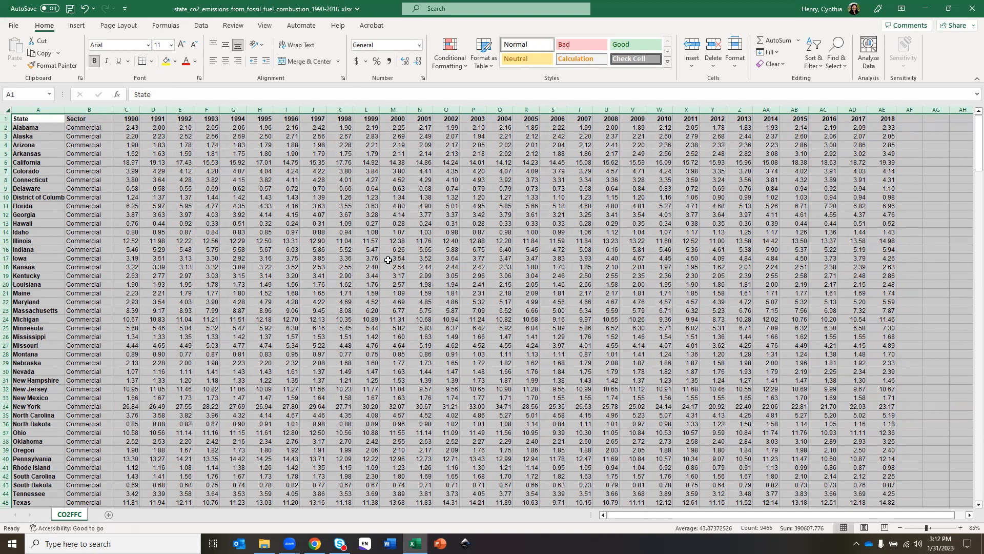
pyautogui.scroll(-8, 388, 260)
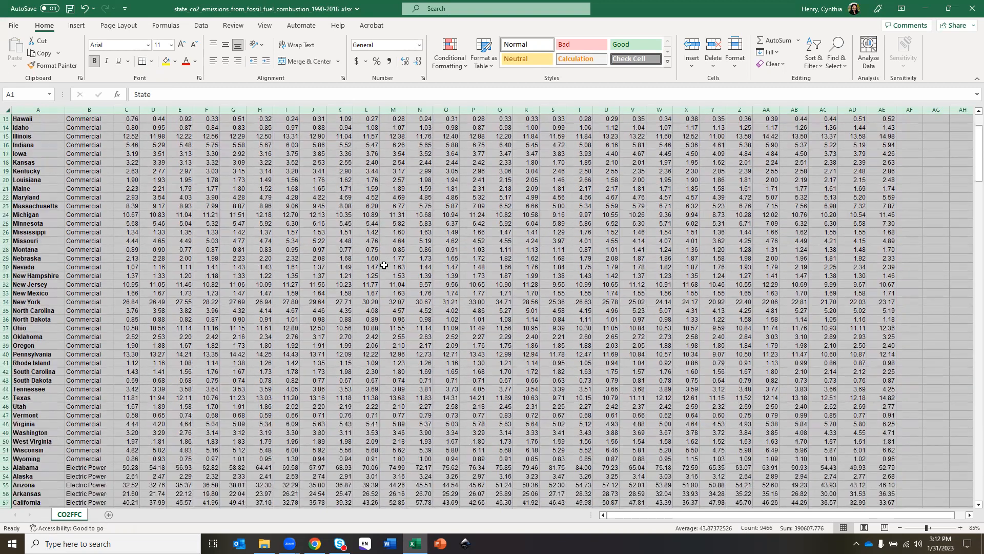
pyautogui.scroll(-13, 384, 265)
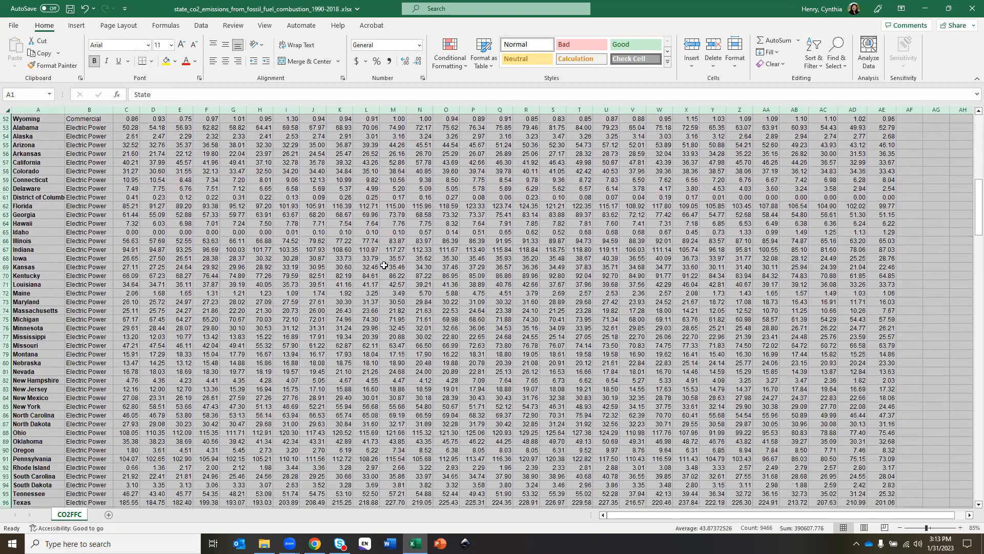
pyautogui.scroll(16, 384, 265)
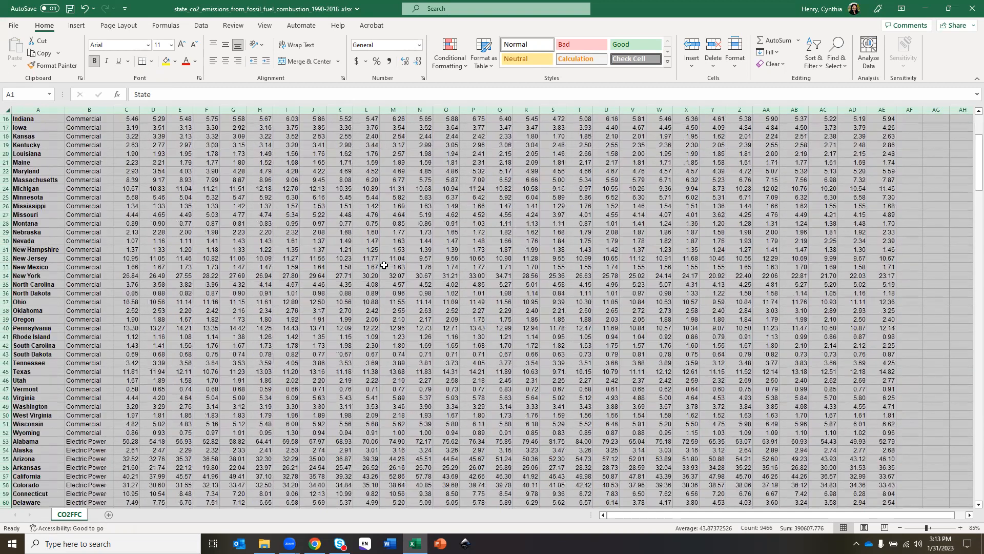
pyautogui.scroll(5, 384, 265)
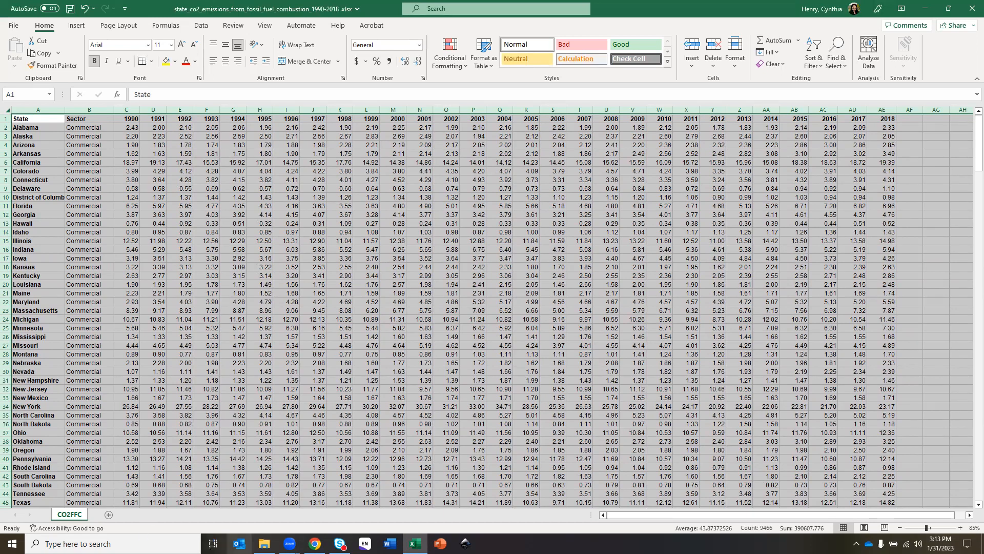
# Switch to Tableau Public in Chrome and create a new viz connected to Emissions.xlsx from the Tableau folder
pyautogui.click(314, 544)
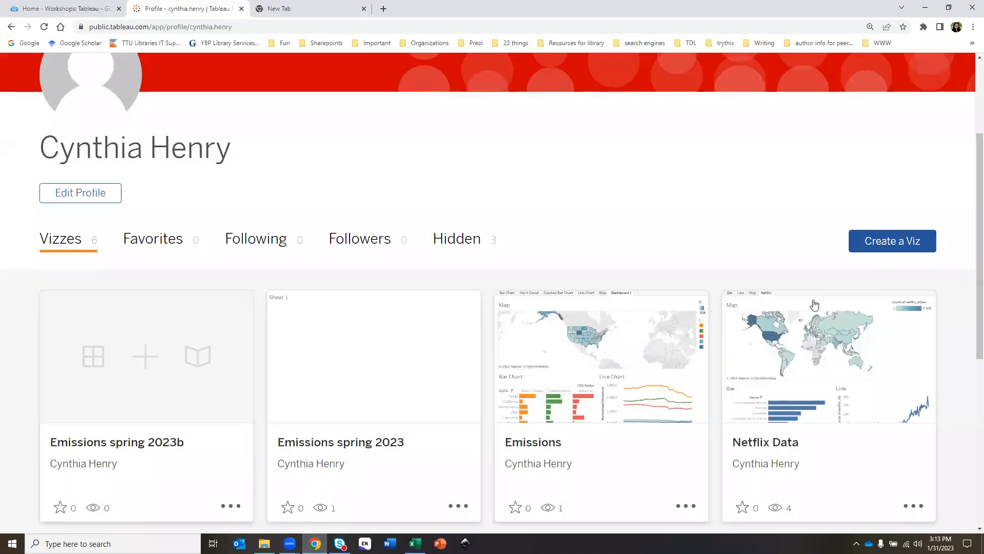
pyautogui.click(882, 253)
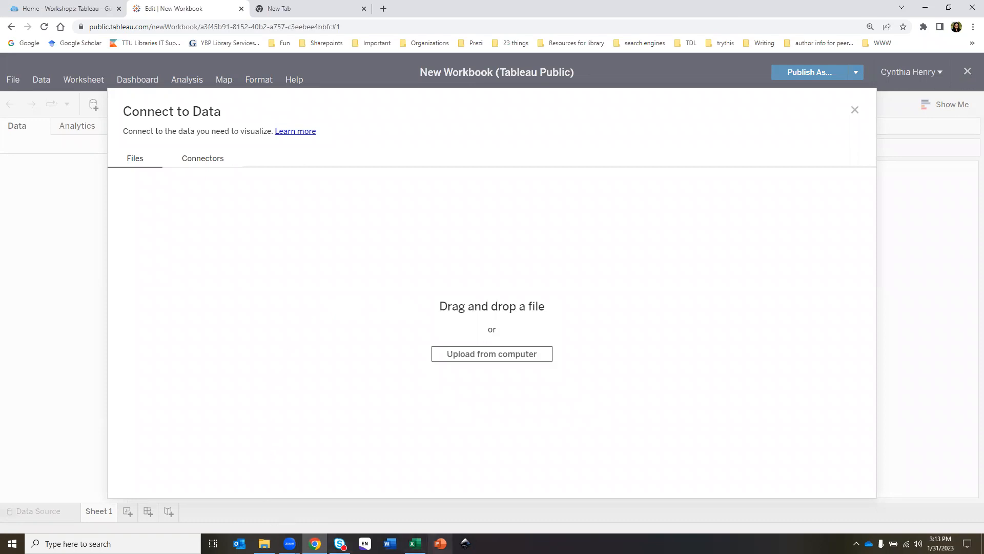
pyautogui.click(264, 544)
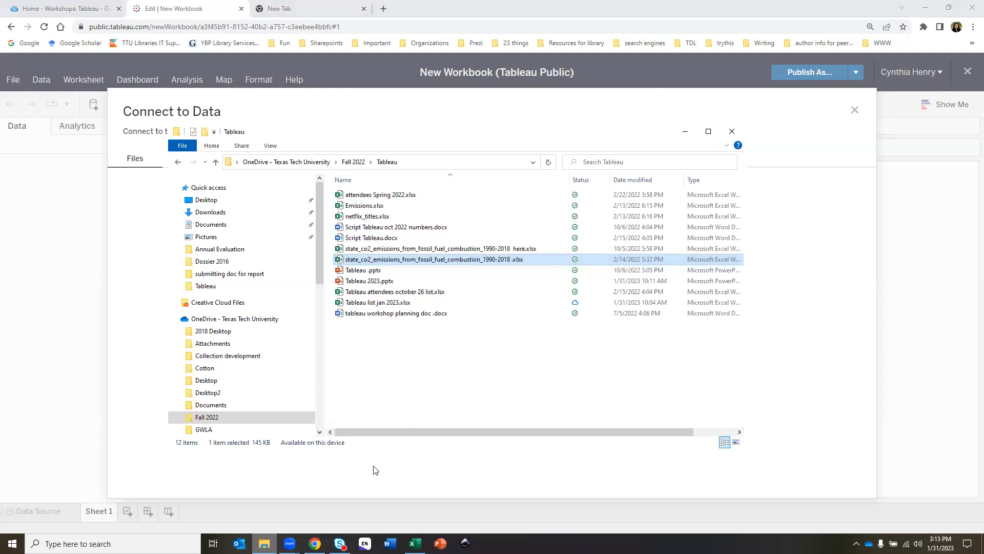
pyautogui.click(373, 207)
pyautogui.moveTo(373, 206); pyautogui.dragTo(158, 467)
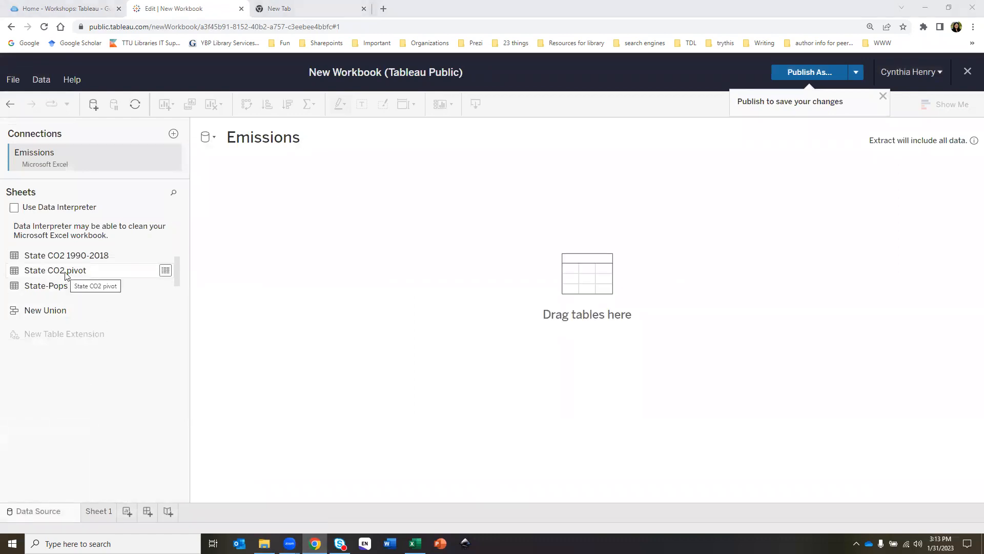
# Add the State CO2 pivot sheet to the data source and take its field names from the first row
pyautogui.moveTo(66, 274); pyautogui.dragTo(284, 233)
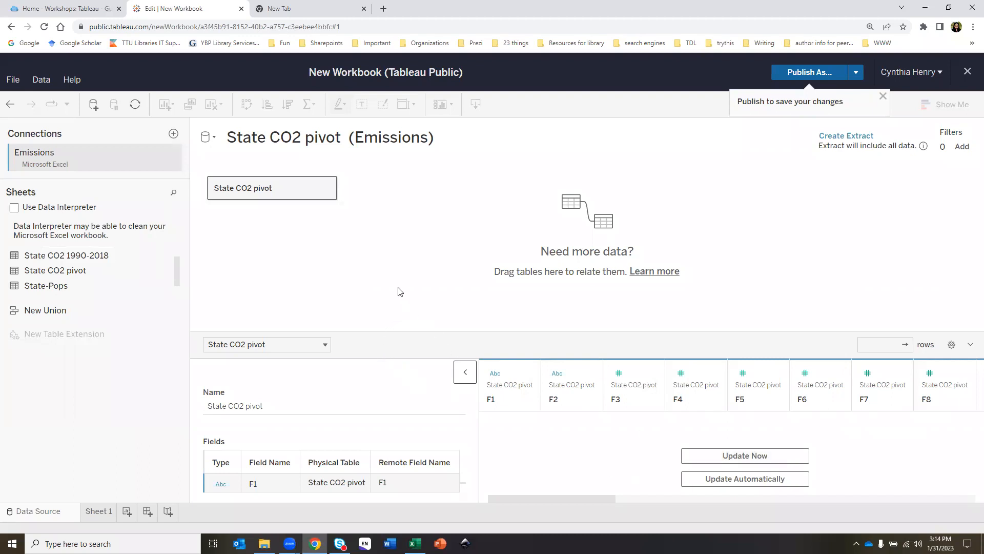
pyautogui.rightClick(284, 183)
pyautogui.click(306, 246)
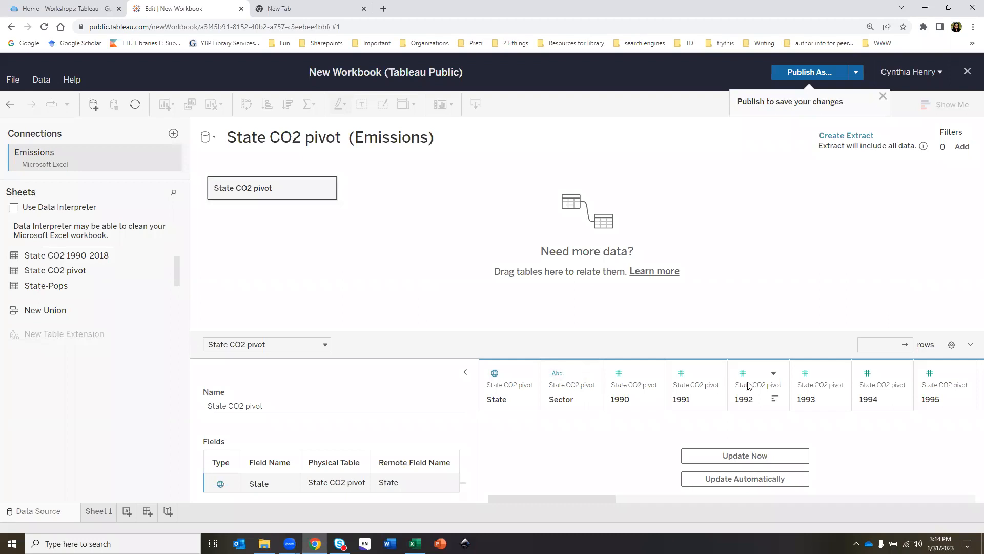
pyautogui.doubleClick(278, 191)
pyautogui.rightClick(278, 191)
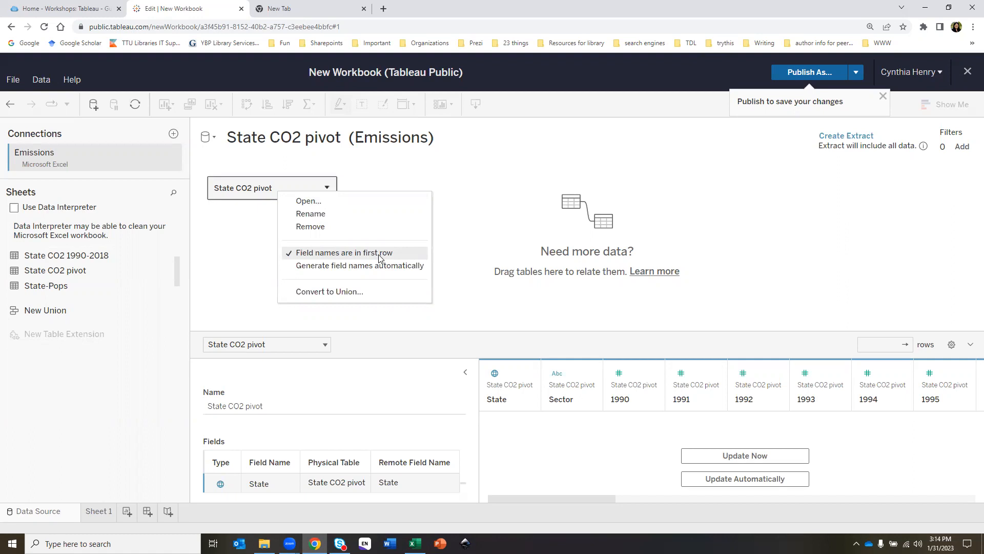
pyautogui.click(464, 312)
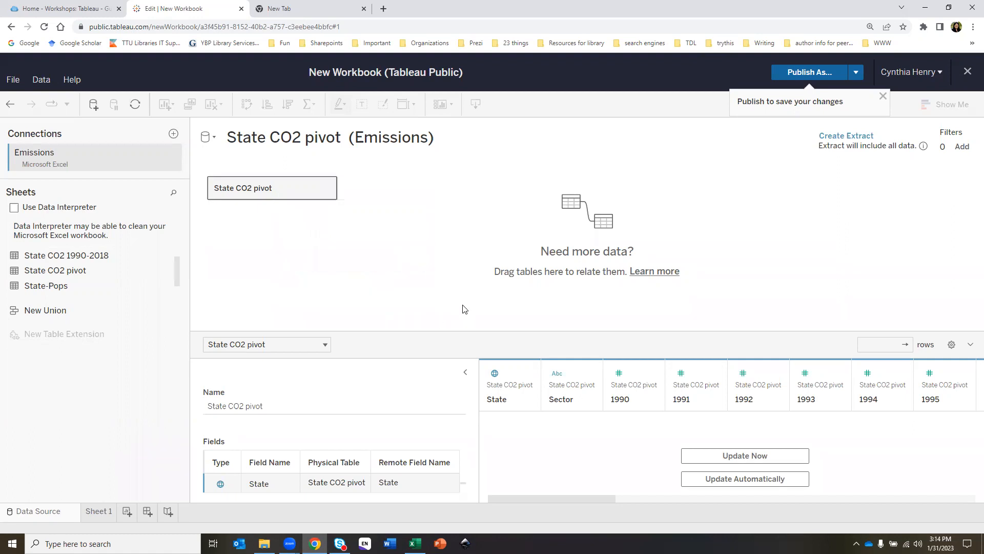
# Load the data preview of State CO2 pivot and collapse the table details to view the columns through 2018
pyautogui.click(695, 455)
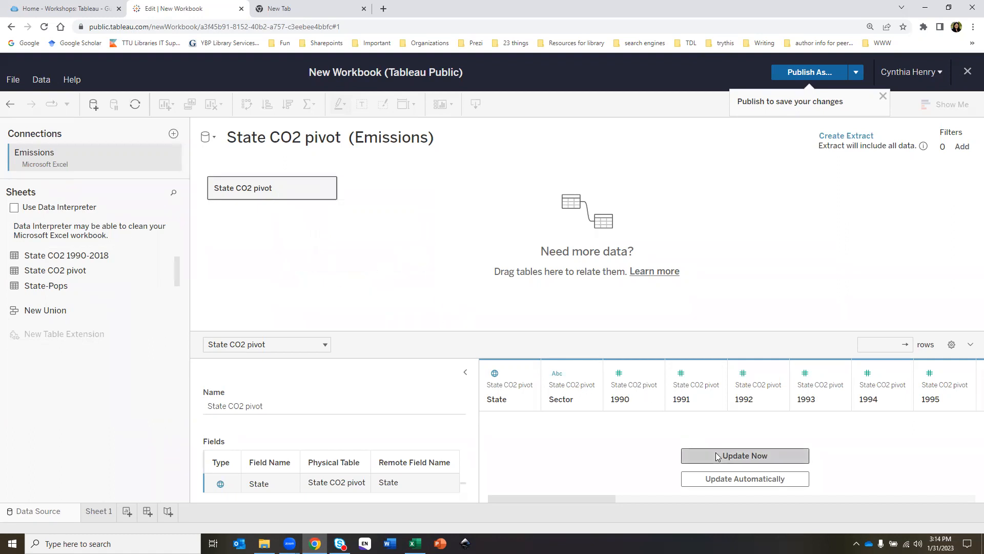
pyautogui.click(466, 373)
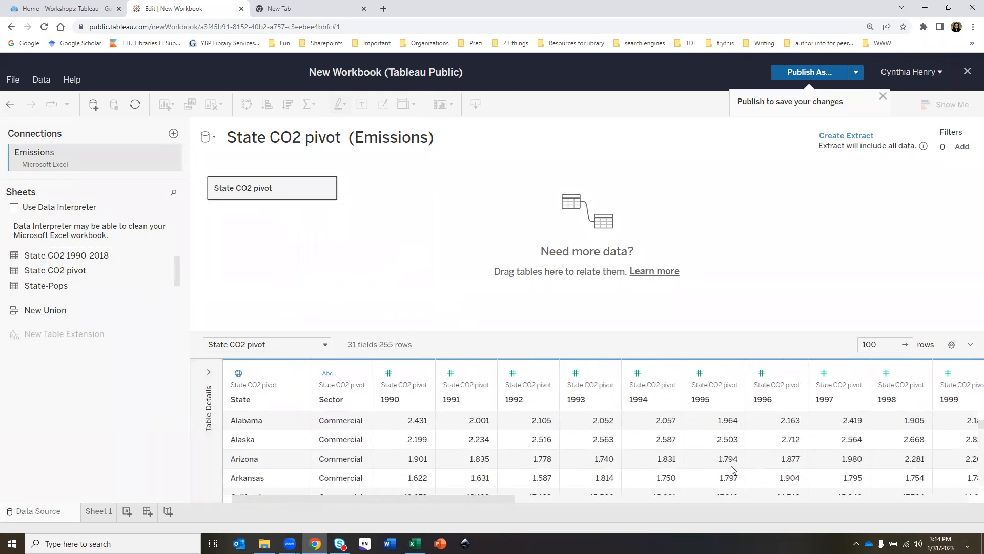
pyautogui.moveTo(454, 497); pyautogui.dragTo(969, 500)
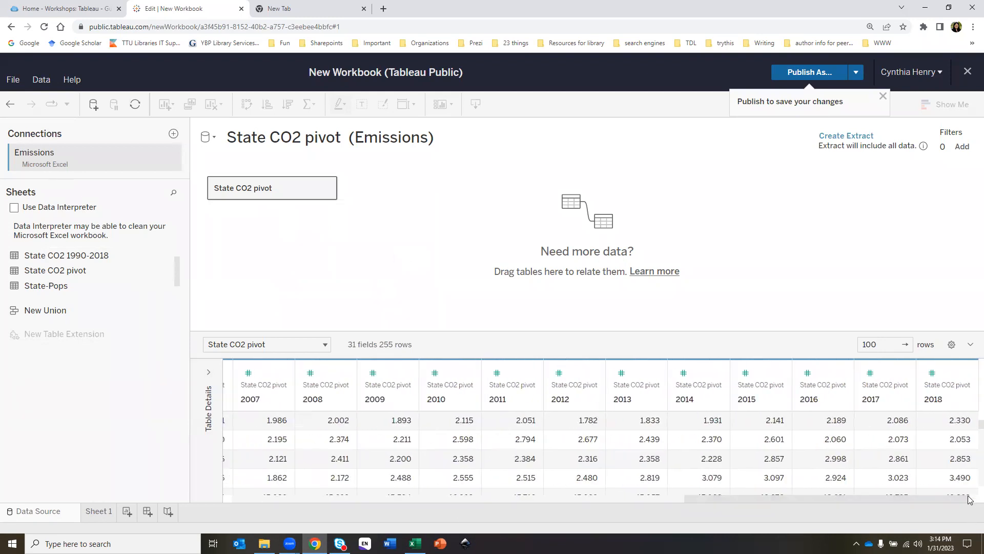
# Try to select all the year columns in one sweep from 2018 back to 1990
pyautogui.click(948, 373)
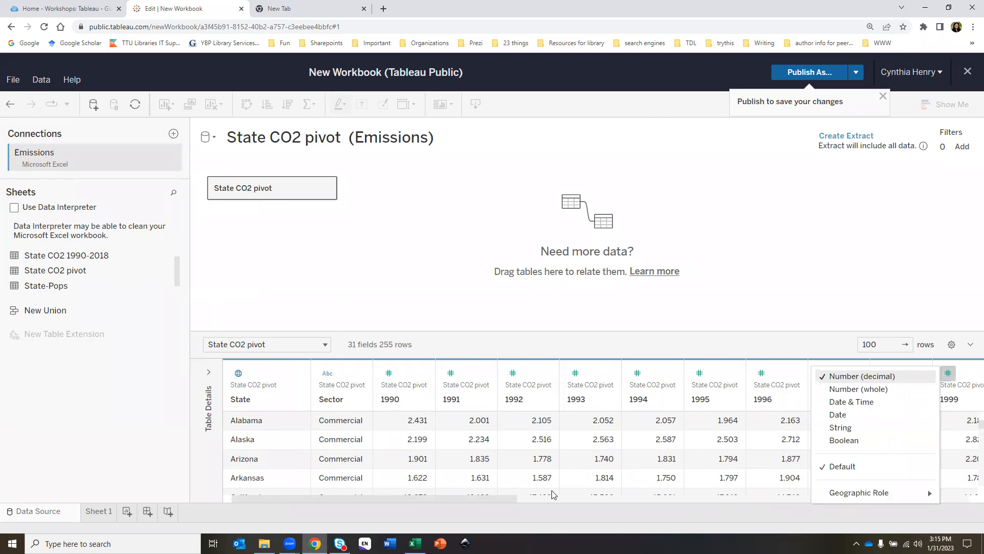
pyautogui.moveTo(458, 498); pyautogui.dragTo(967, 517)
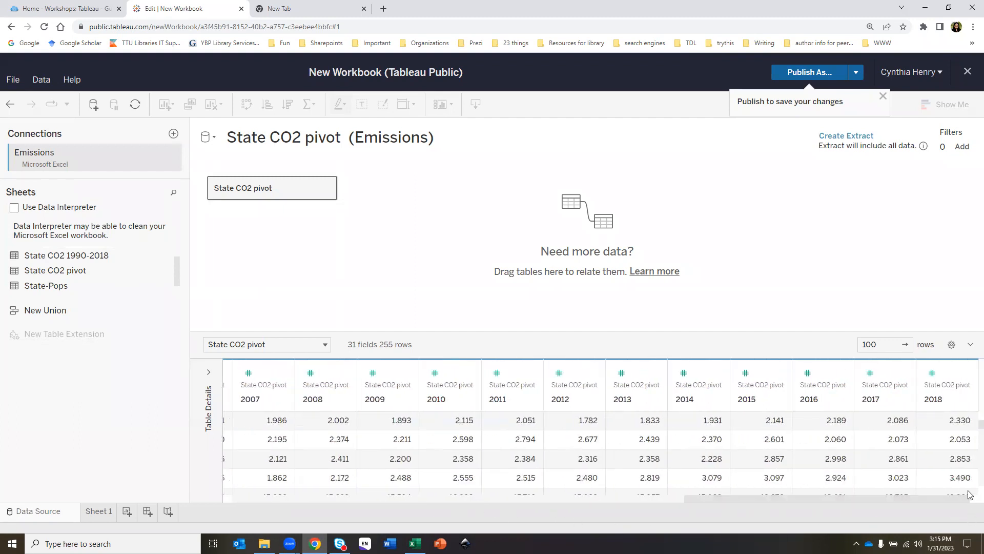
pyautogui.click(947, 374)
pyautogui.moveTo(947, 373); pyautogui.dragTo(146, 356)
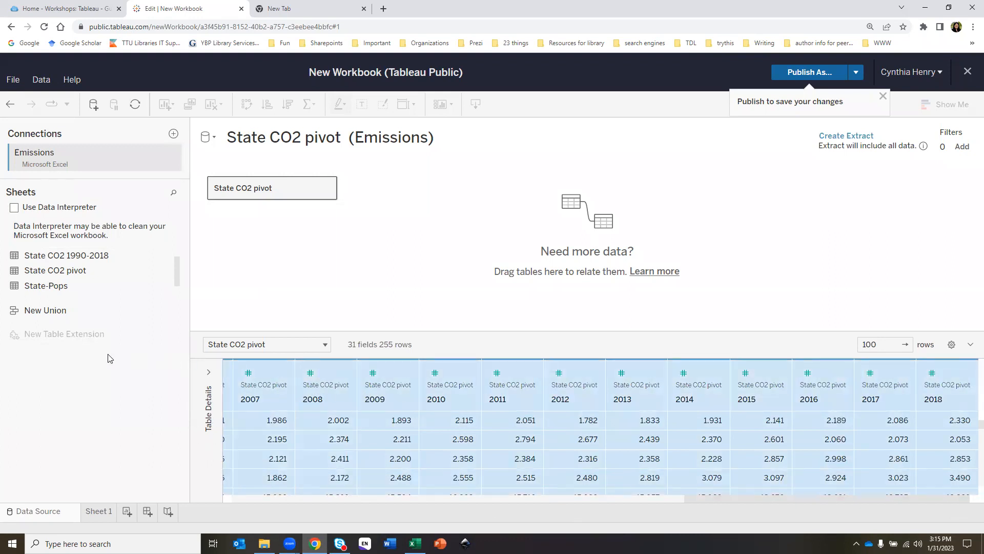
pyautogui.click(656, 500)
pyautogui.moveTo(689, 498); pyautogui.dragTo(971, 500)
pyautogui.click(947, 377)
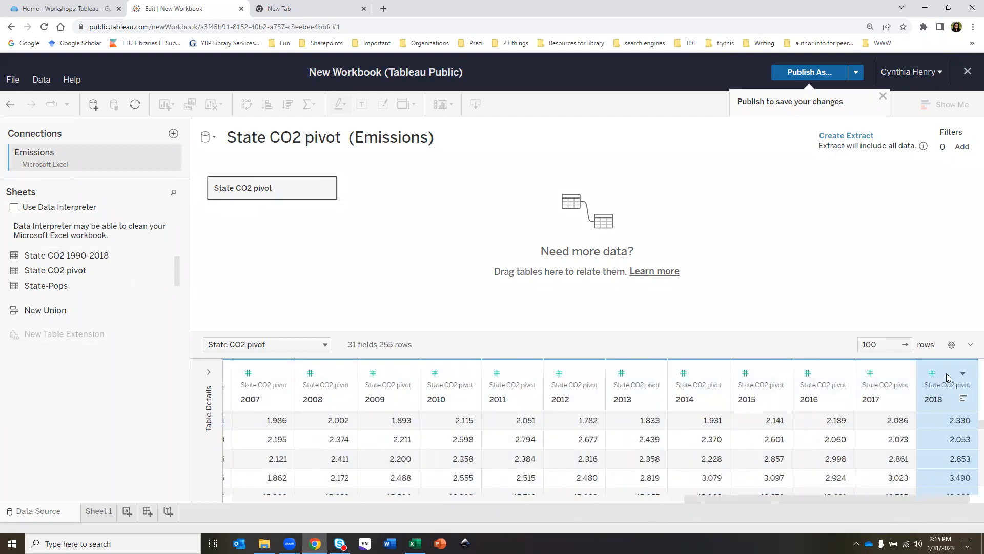
pyautogui.moveTo(946, 372); pyautogui.dragTo(128, 379)
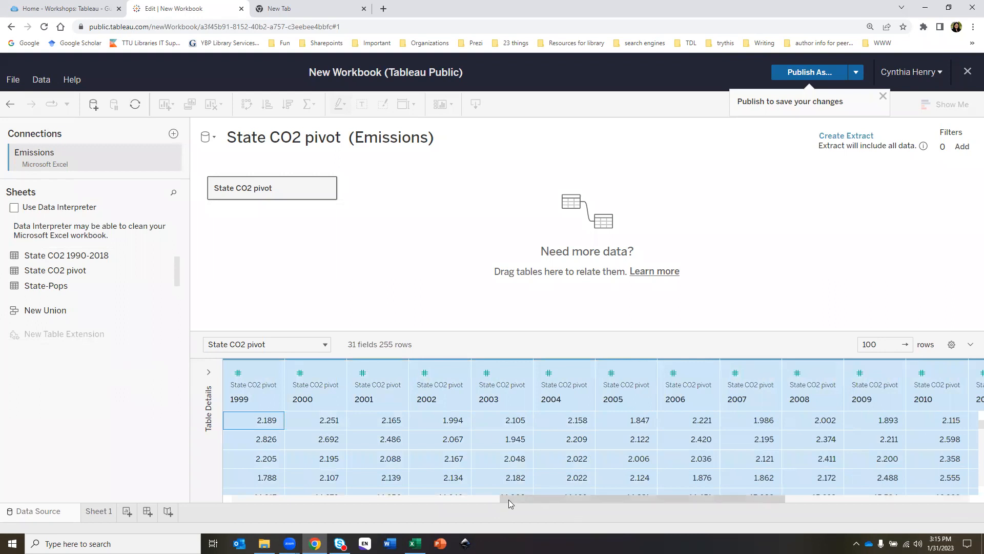
pyautogui.moveTo(503, 497); pyautogui.dragTo(418, 507)
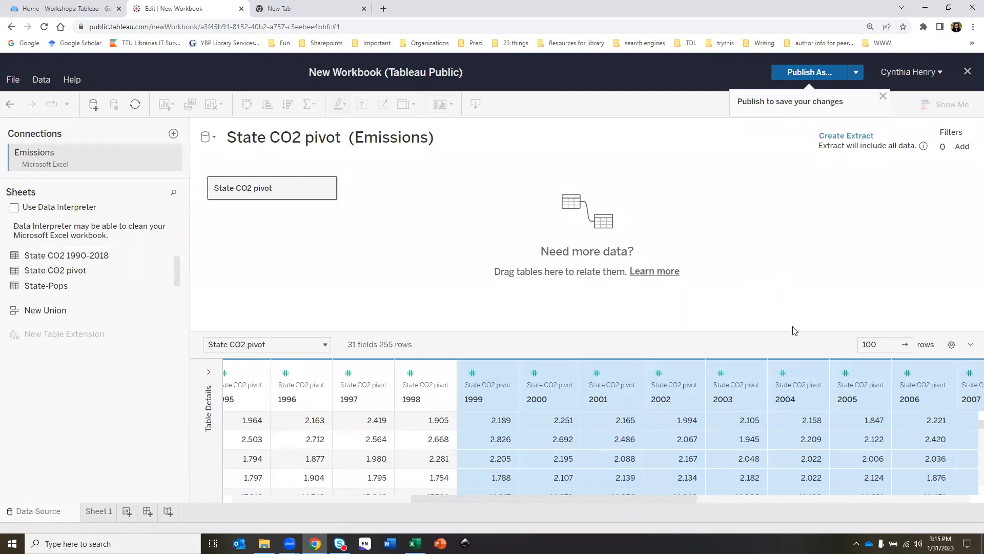
pyautogui.moveTo(500, 500); pyautogui.dragTo(872, 499)
pyautogui.click(945, 376)
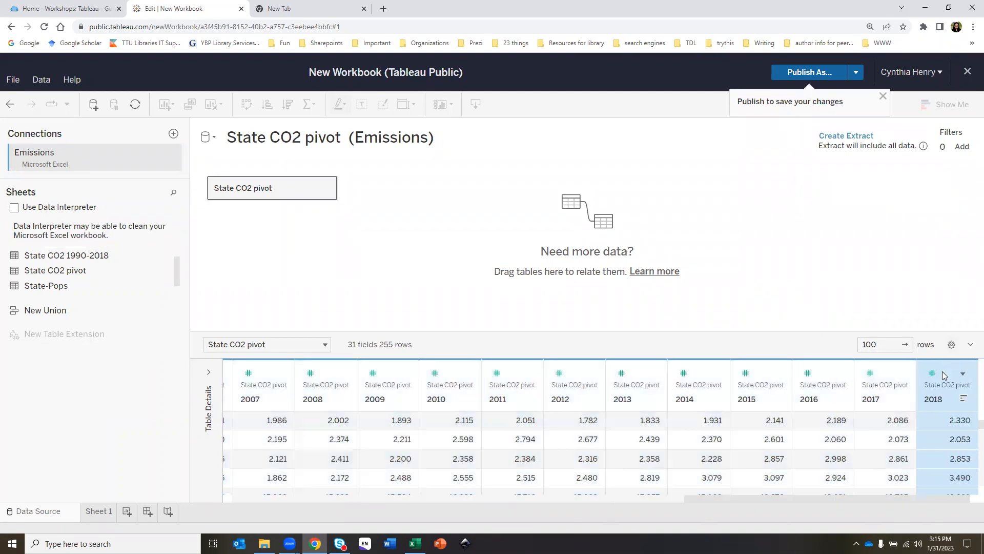
pyautogui.moveTo(942, 372); pyautogui.dragTo(225, 436)
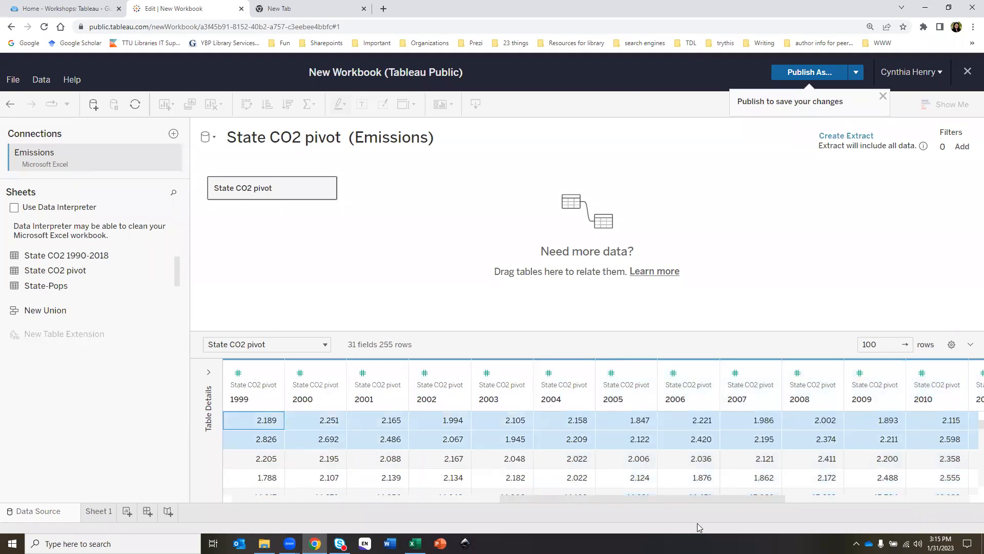
pyautogui.moveTo(677, 503); pyautogui.dragTo(861, 503)
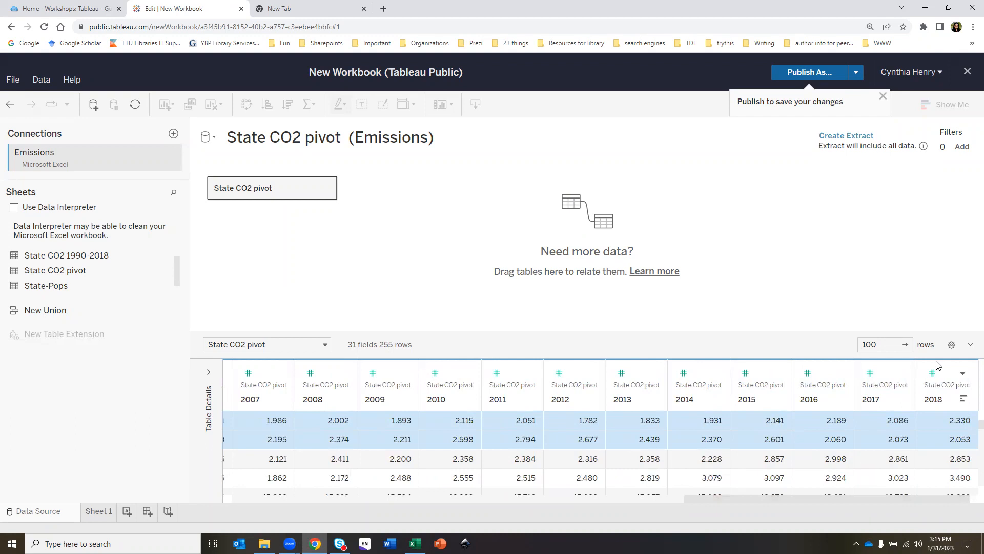
pyautogui.click(950, 378)
pyautogui.moveTo(950, 374); pyautogui.dragTo(194, 373)
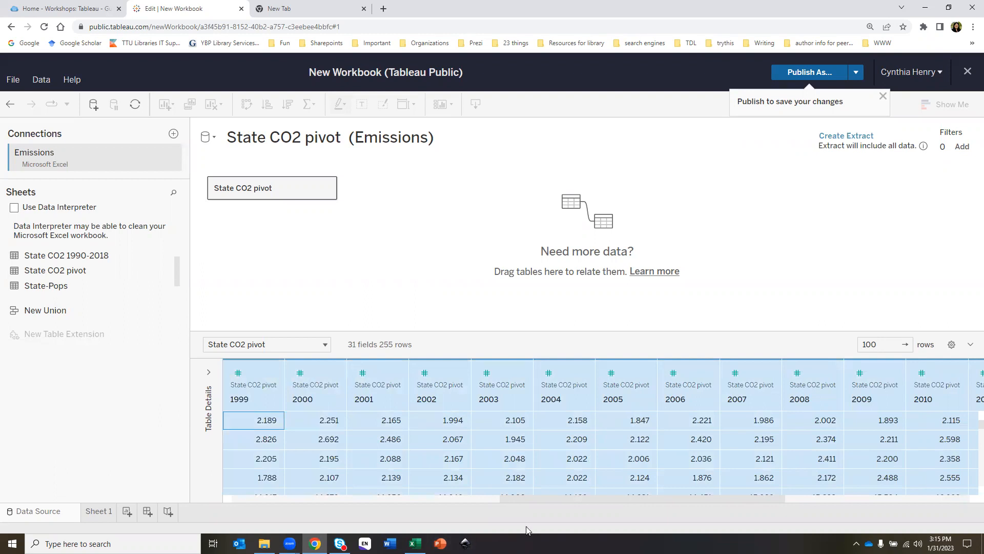
pyautogui.moveTo(523, 497); pyautogui.dragTo(243, 503)
# Select all the year columns from 1990 through 2018 in the State CO2 pivot data preview
pyautogui.click(407, 377)
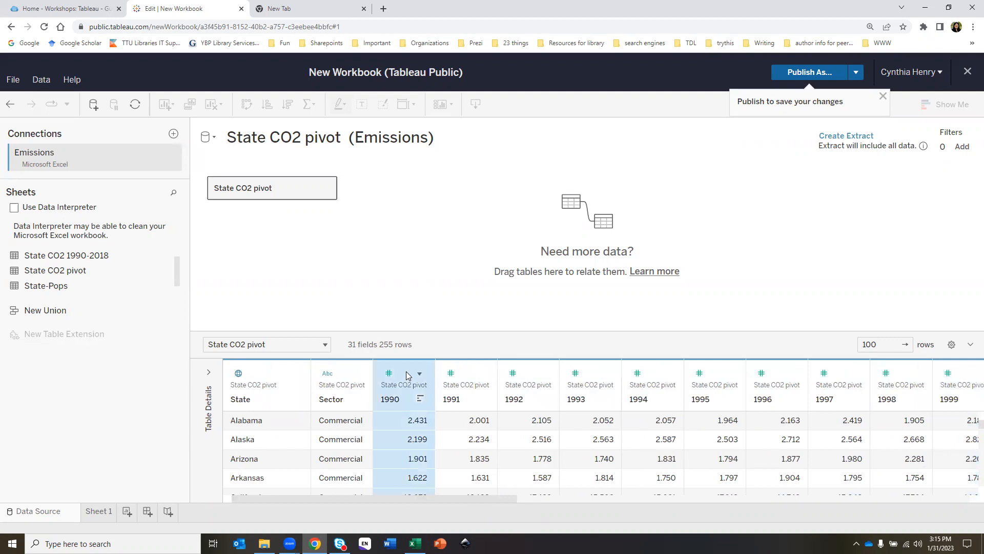
pyautogui.keyDown('shift'); pyautogui.click(971, 372); pyautogui.keyUp('shift')
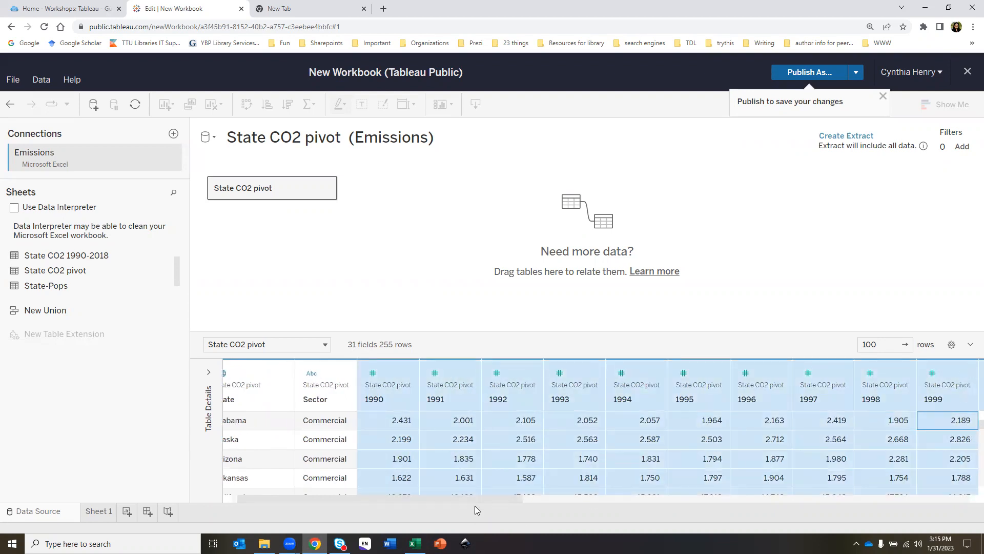
pyautogui.moveTo(510, 499); pyautogui.dragTo(954, 498)
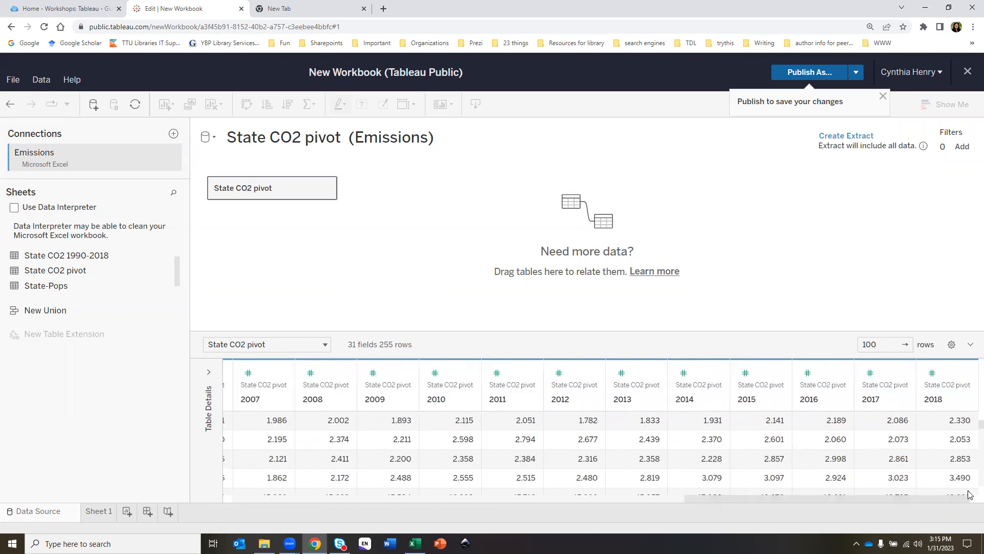
pyautogui.keyDown('shift'); pyautogui.click(946, 374); pyautogui.keyUp('shift')
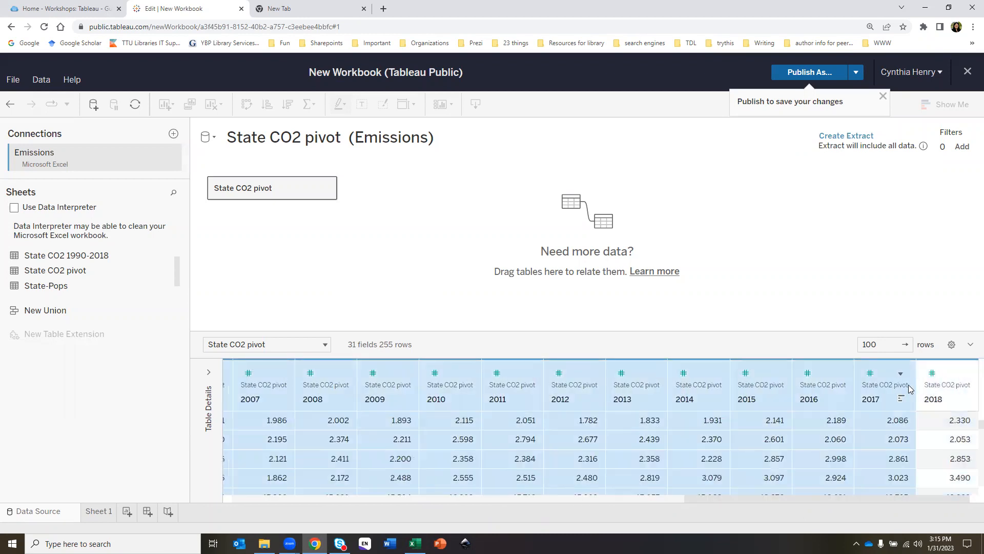
pyautogui.click(636, 495)
pyautogui.moveTo(426, 506); pyautogui.dragTo(171, 507)
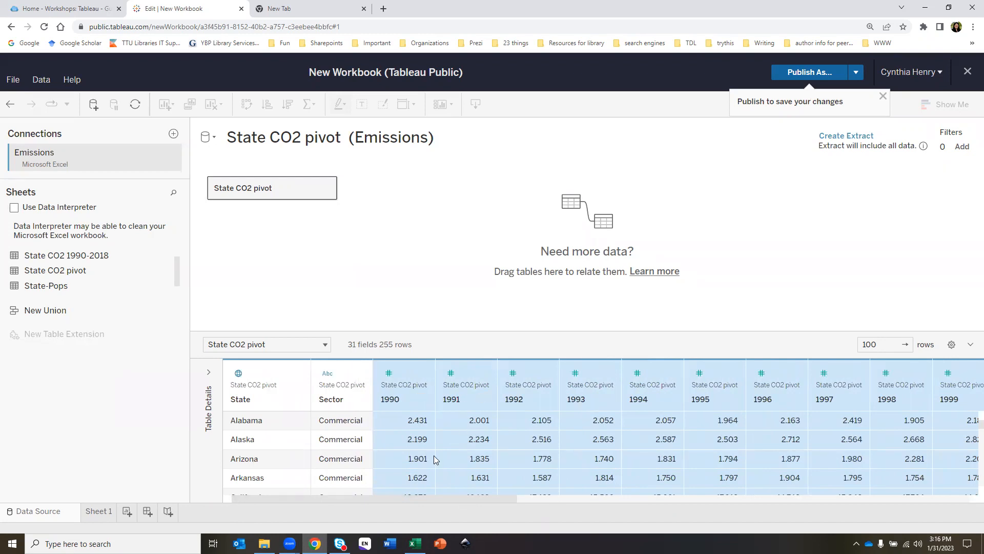
# Pivot the selected year columns and update the data preview once
pyautogui.moveTo(468, 498); pyautogui.dragTo(942, 510)
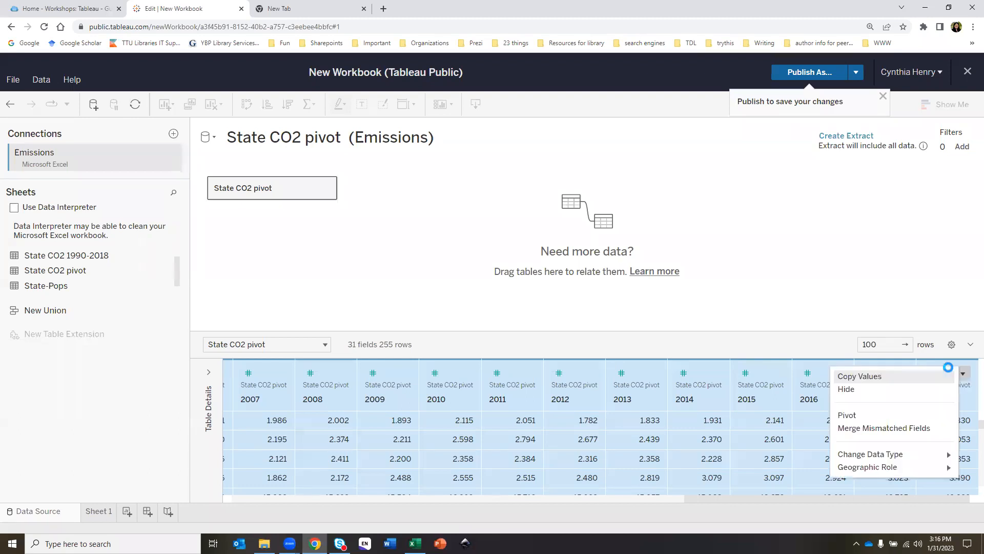
pyautogui.click(961, 373)
pyautogui.click(848, 415)
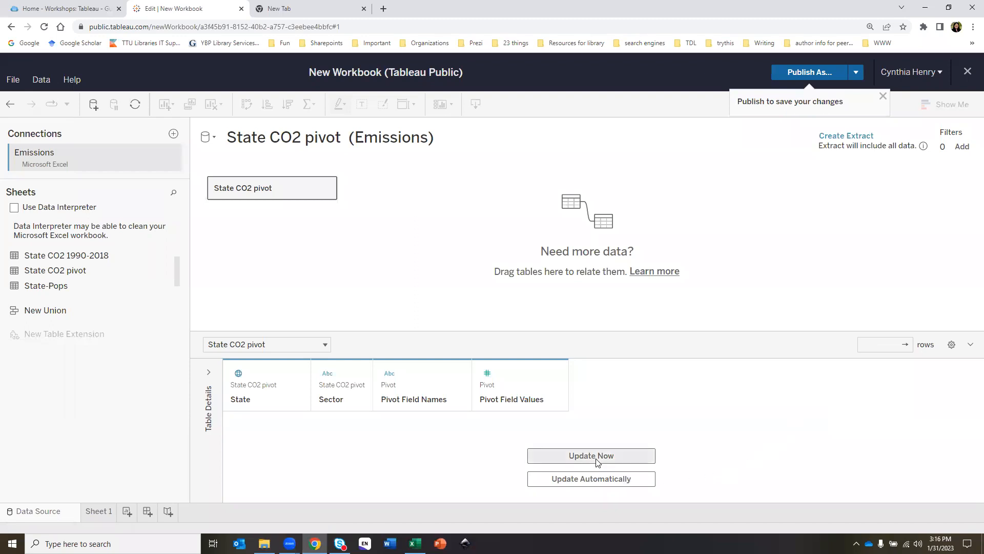
pyautogui.click(598, 457)
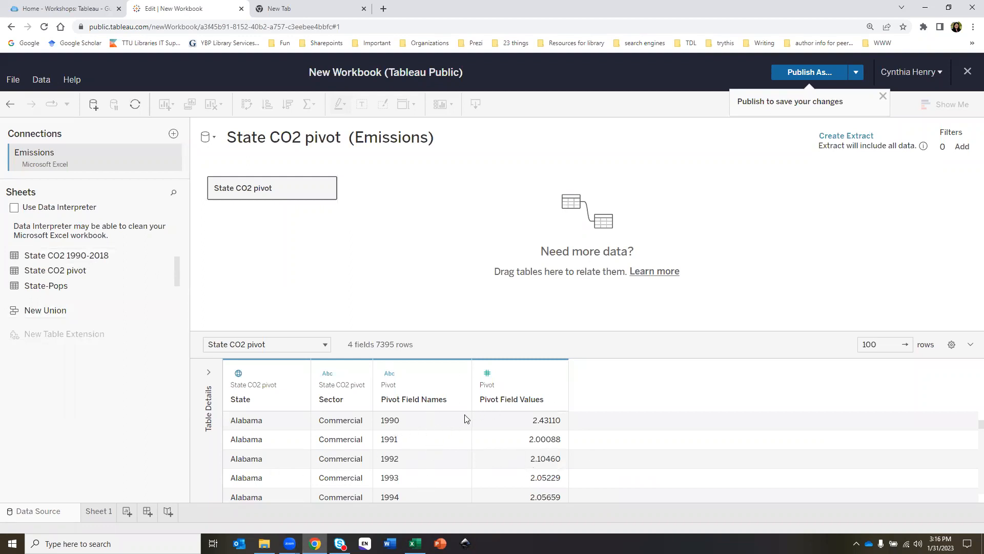
# Remove the pivot from the Pivot Field Names column and undo that removal
pyautogui.rightClick(423, 399)
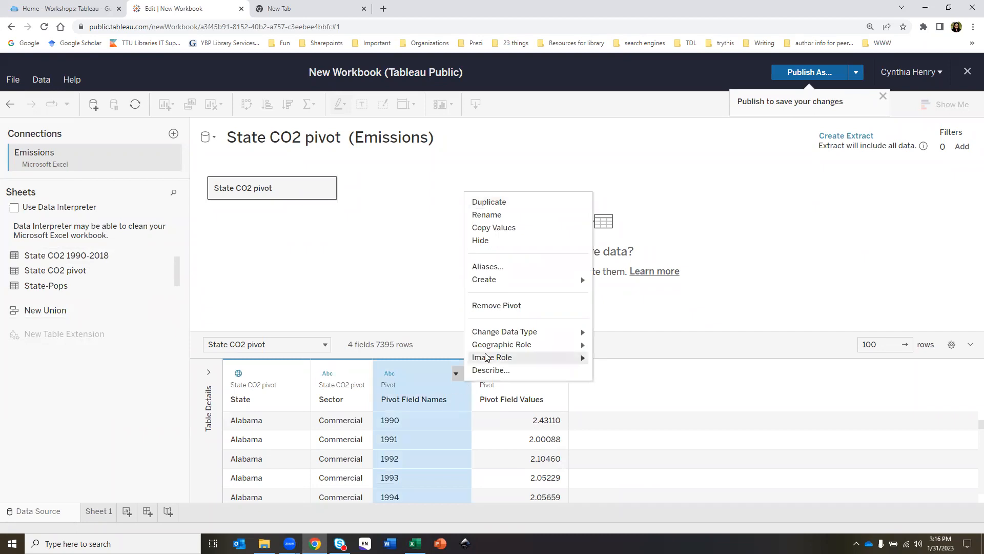
pyautogui.click(491, 306)
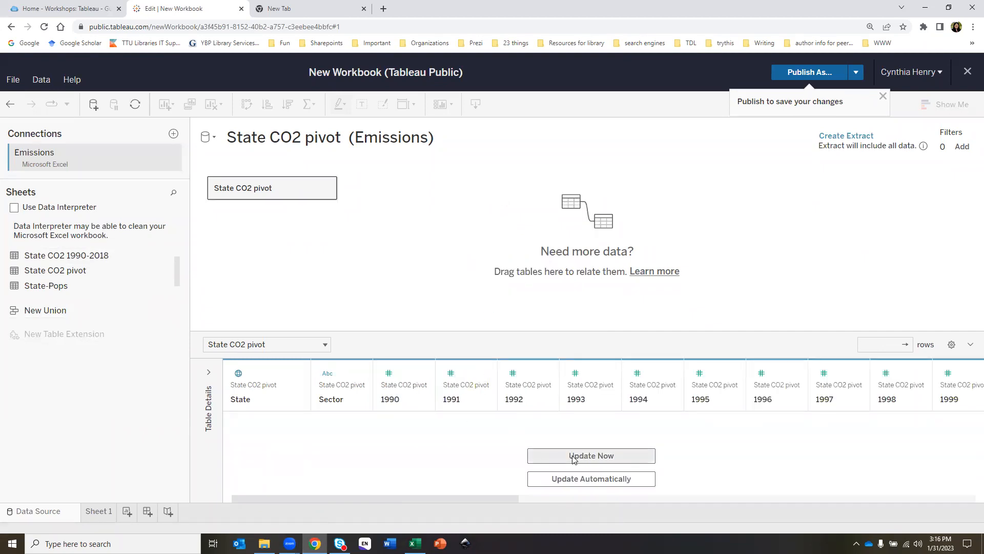
pyautogui.click(11, 105)
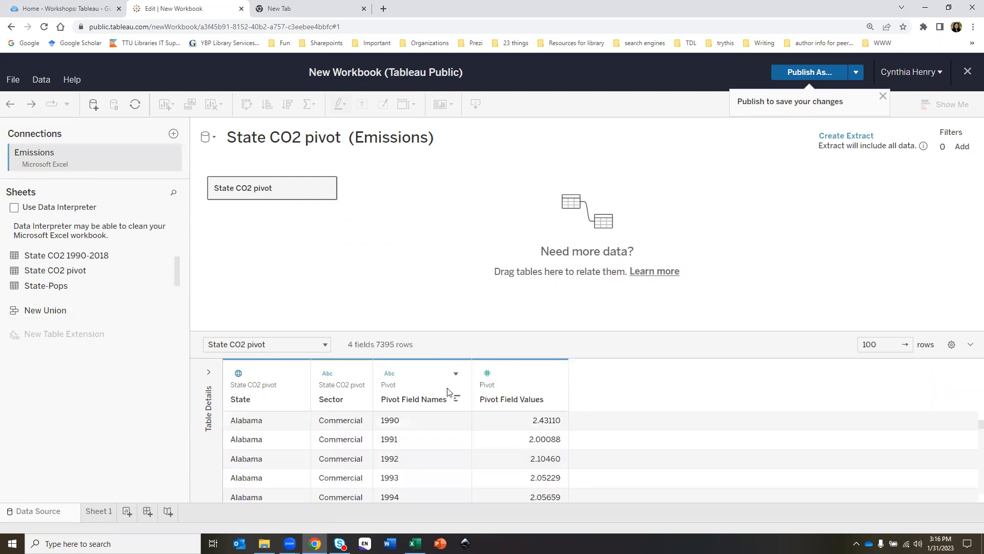
# Rename the Pivot Field Names column as Year and update the data preview
pyautogui.click(456, 374)
pyautogui.click(456, 375)
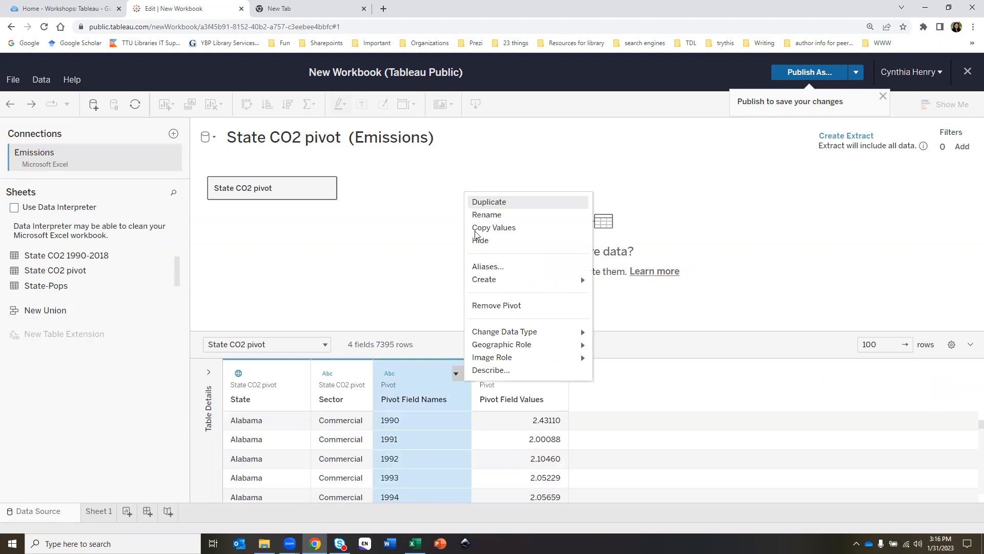
pyautogui.click(484, 215)
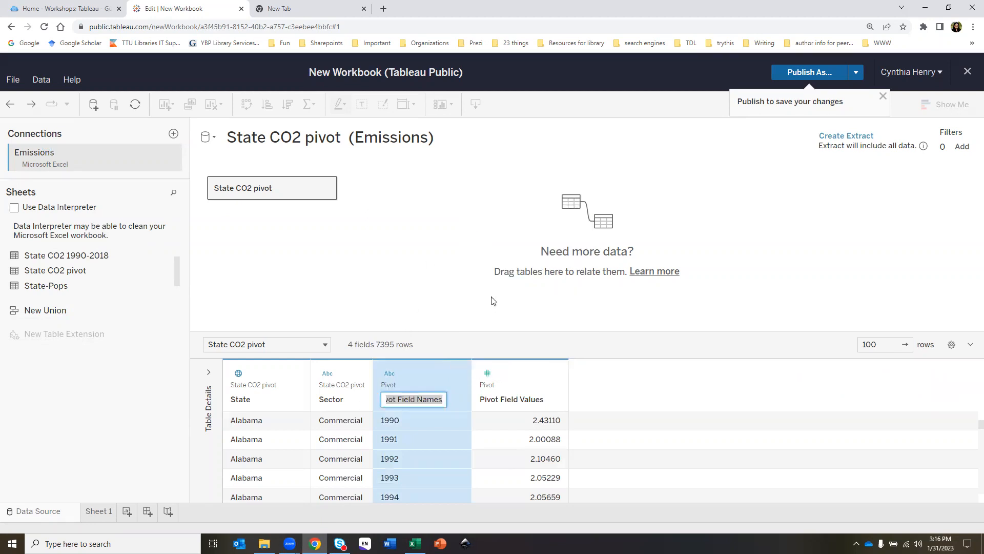
pyautogui.write('YEa')
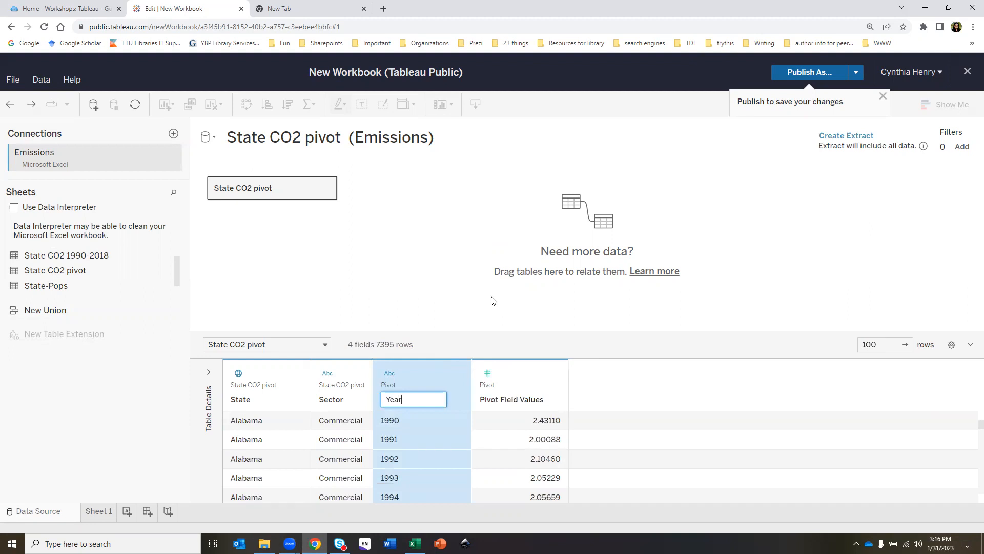
pyautogui.press('Return')
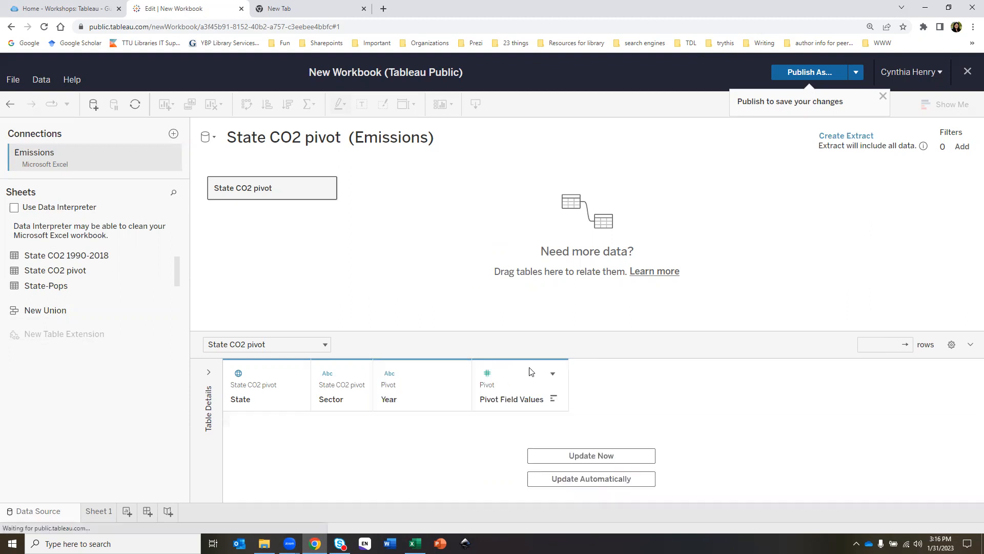
pyautogui.click(530, 452)
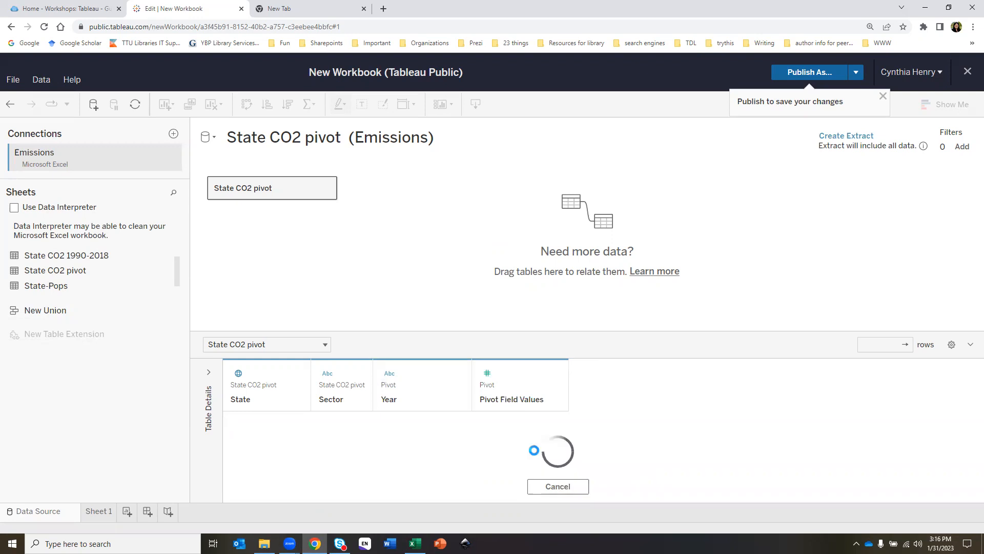
# Change the data type of the Year field to Number (whole) and update the data preview
pyautogui.click(391, 374)
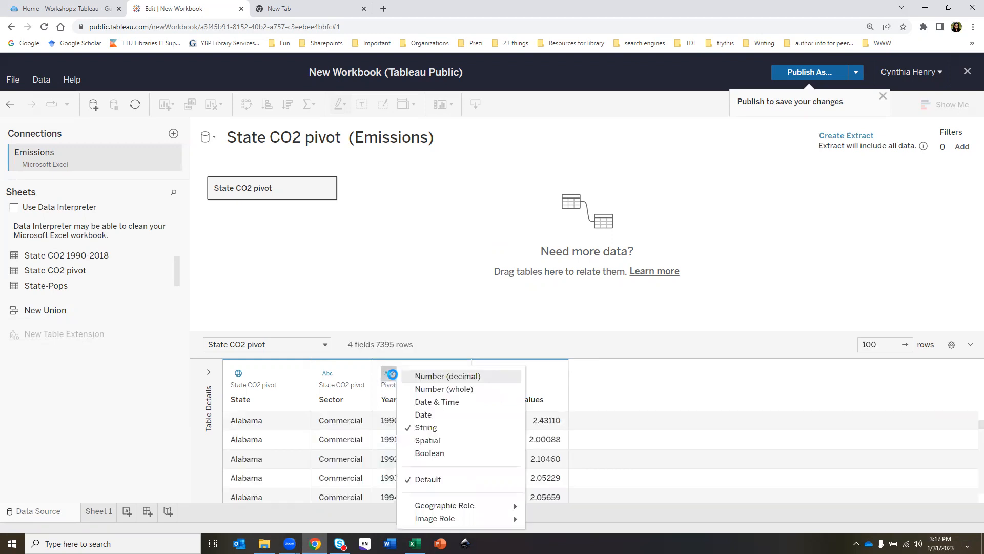
pyautogui.click(420, 388)
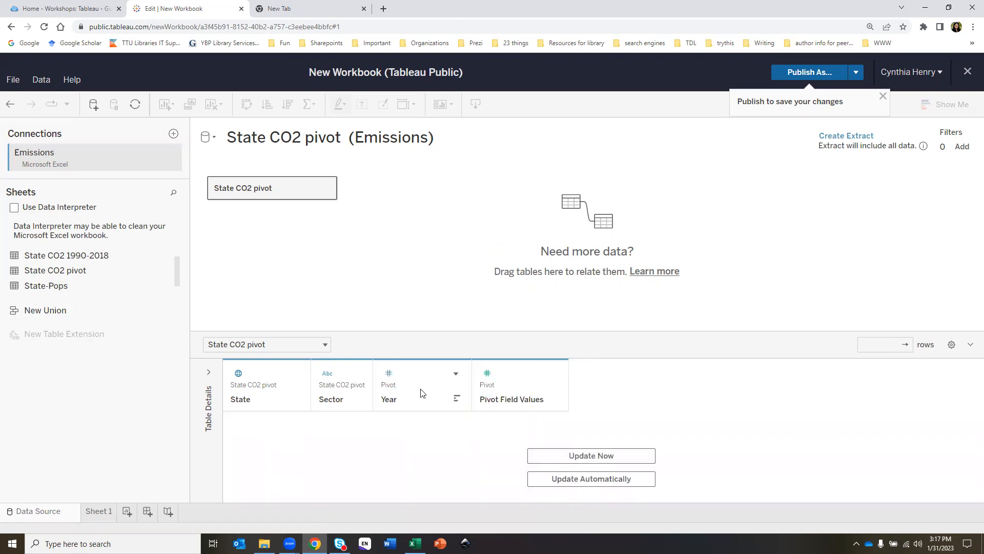
pyautogui.click(572, 458)
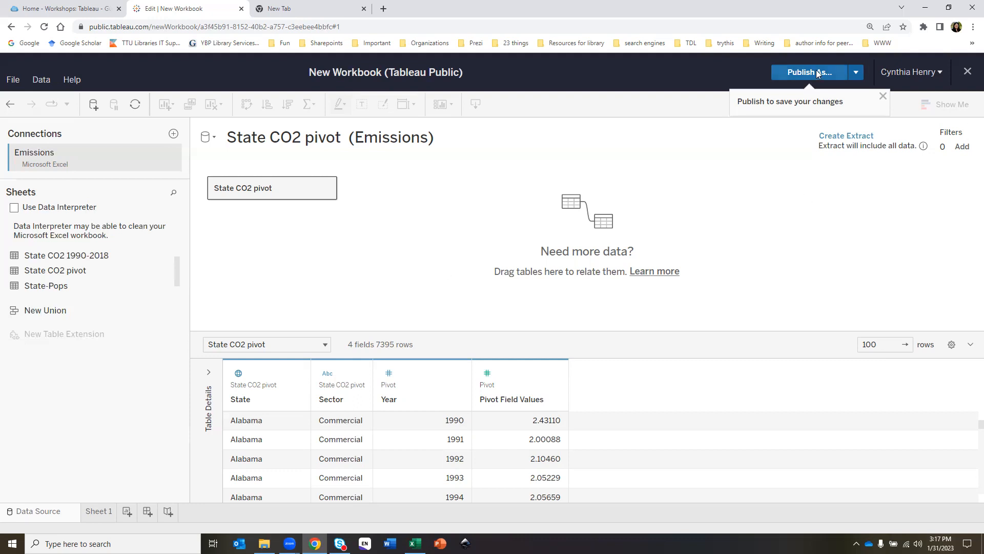
# Dismiss the publishing hint and exit the emissions workbook without publishing the changes
pyautogui.click(883, 97)
pyautogui.click(968, 73)
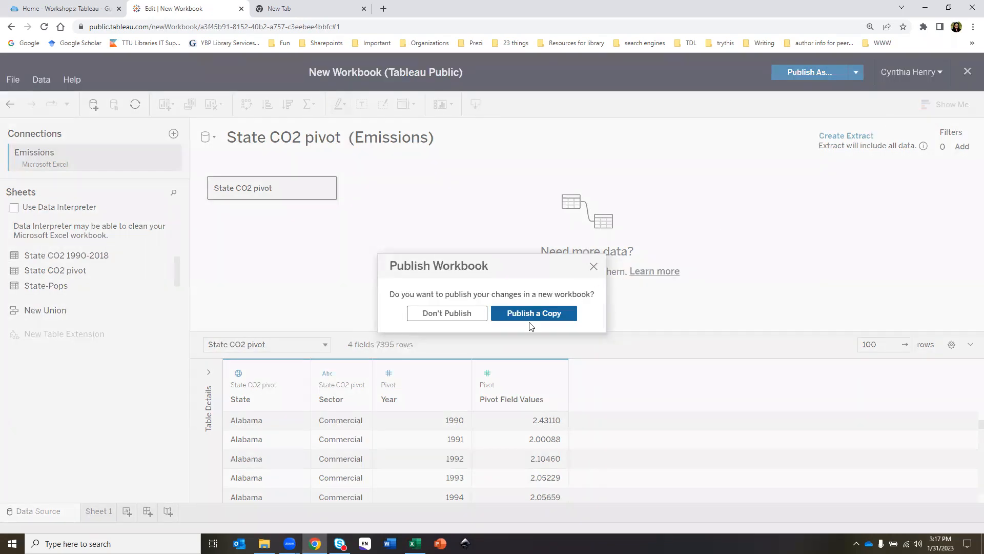
pyautogui.click(453, 312)
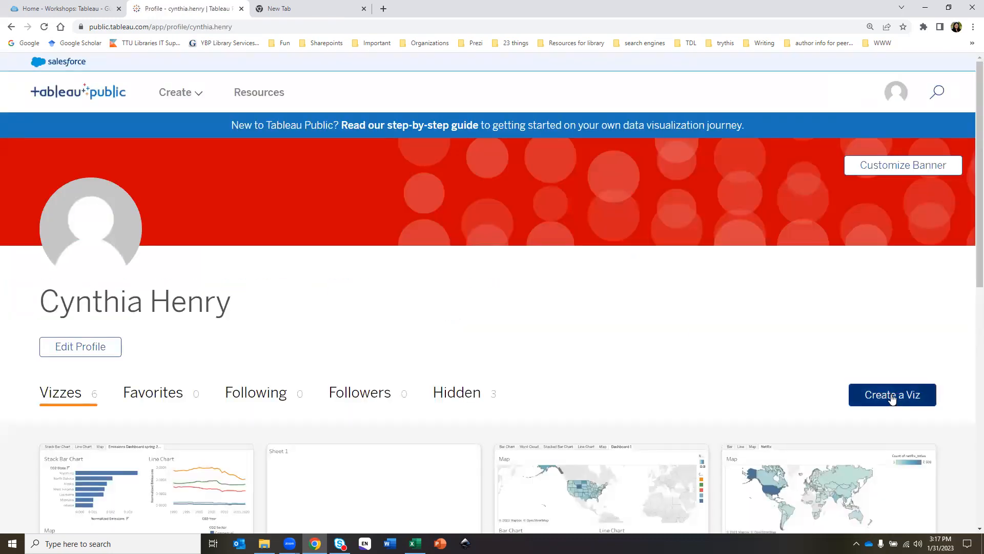
# Start a new viz from the profile page and go back without connecting any data
pyautogui.click(892, 397)
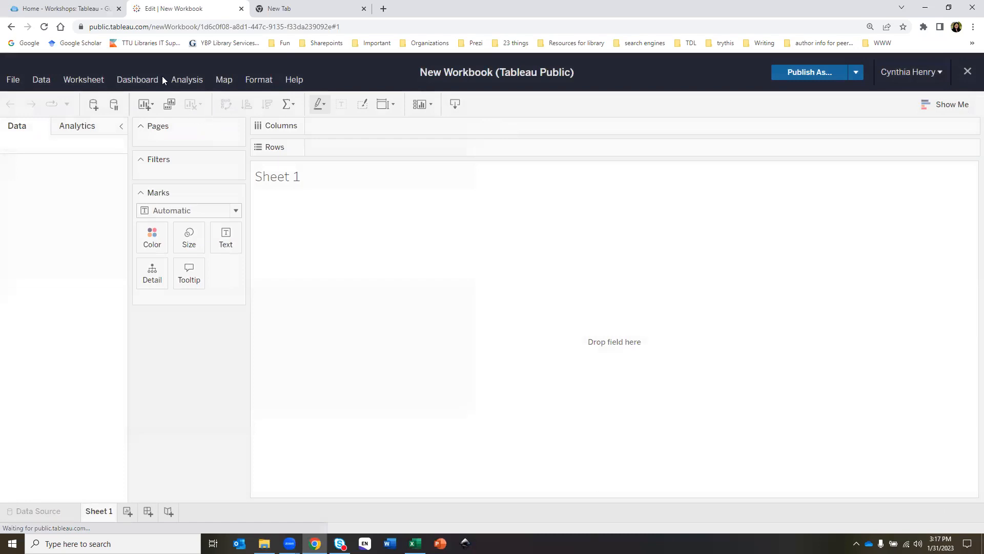
pyautogui.click(11, 27)
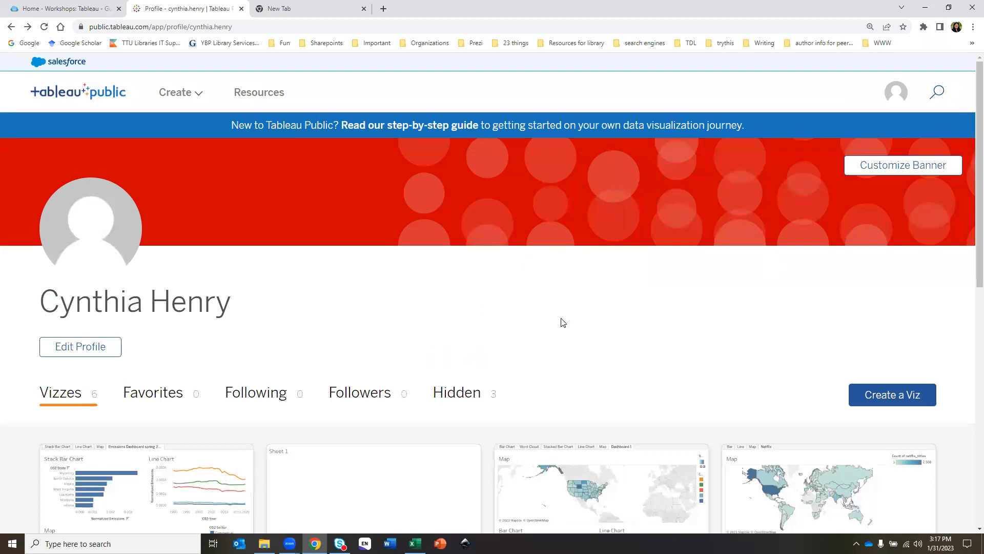
# Open the Sample Data section of the Tableau Public resources and browse the Business, Entertainment and Sports datasets
pyautogui.click(255, 96)
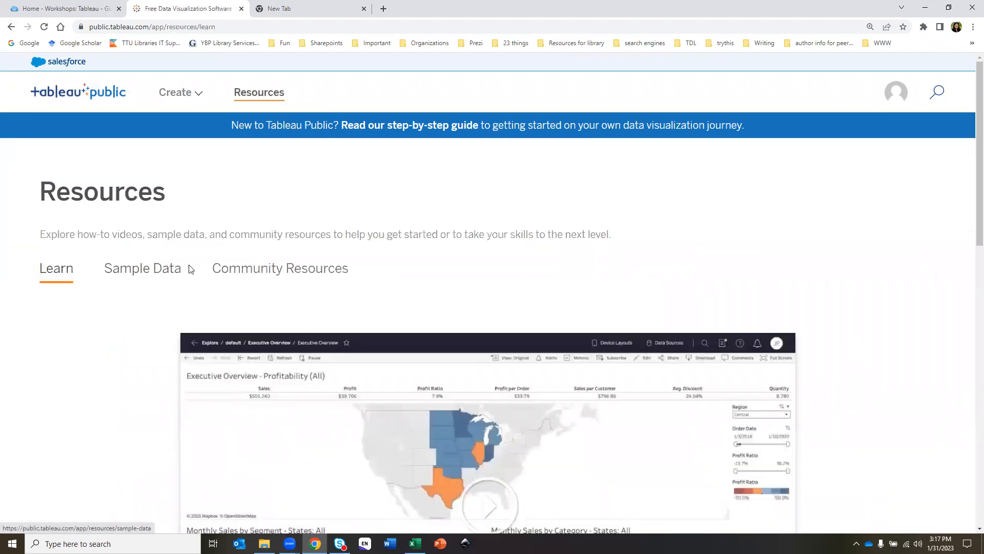
pyautogui.click(152, 267)
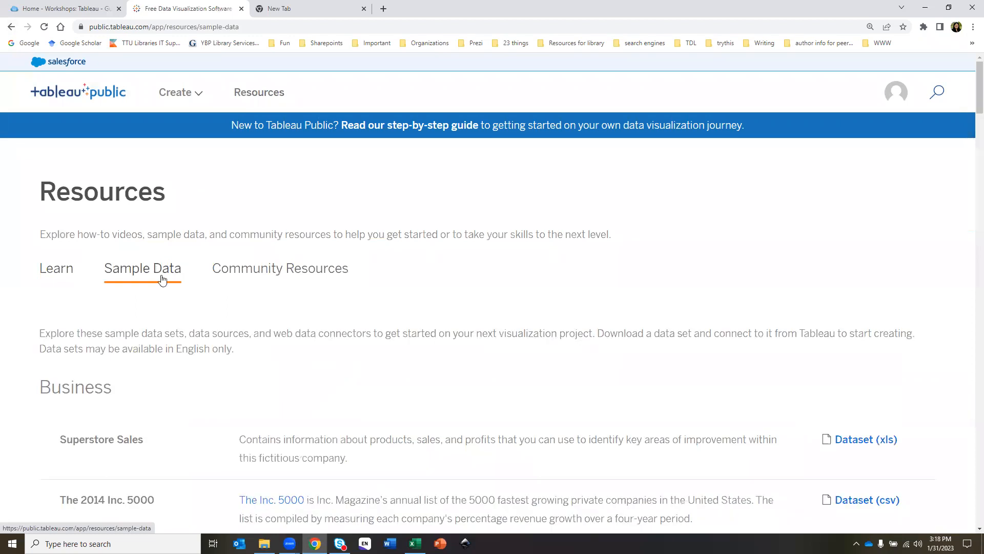
pyautogui.scroll(-1, 872, 298)
pyautogui.scroll(-9, 872, 298)
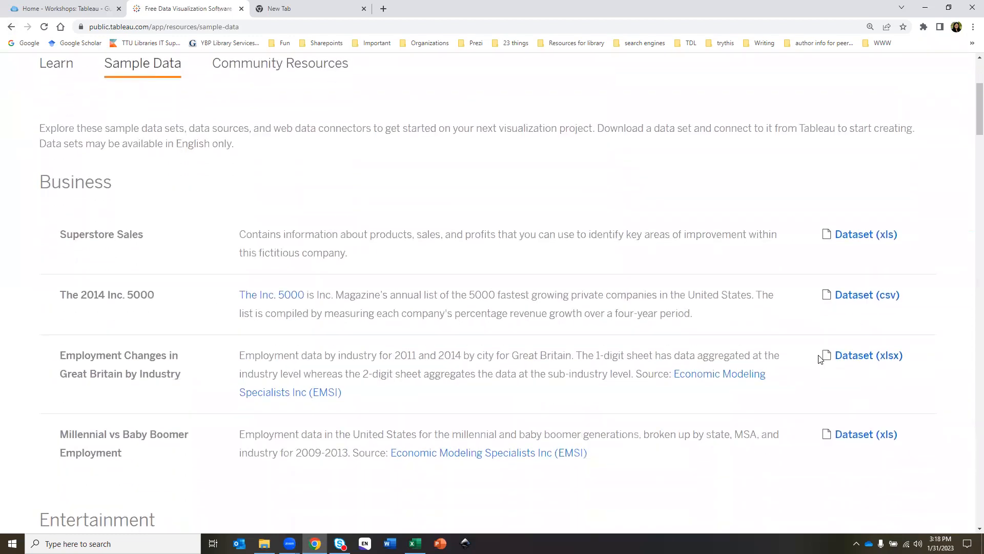
pyautogui.scroll(-4, 817, 358)
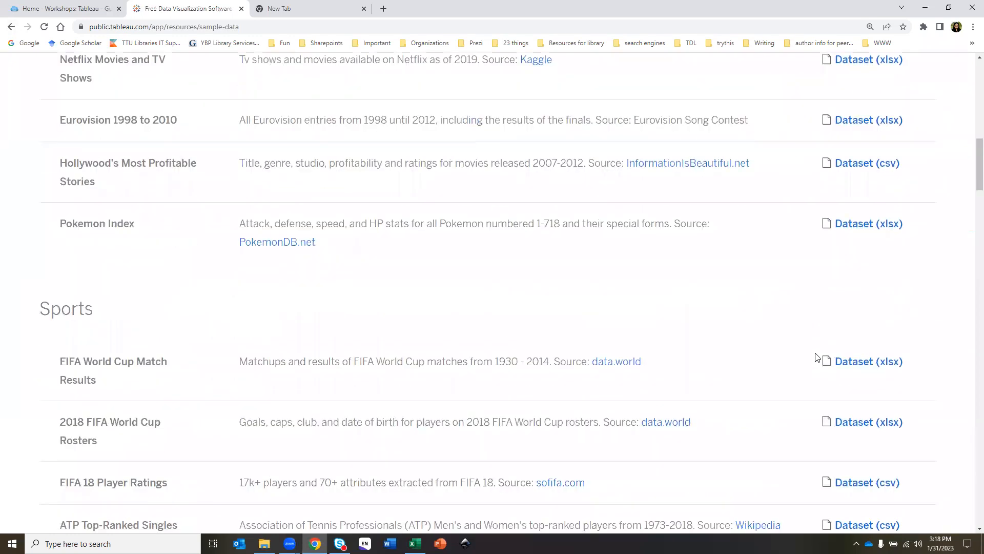
pyautogui.scroll(2, 296, 175)
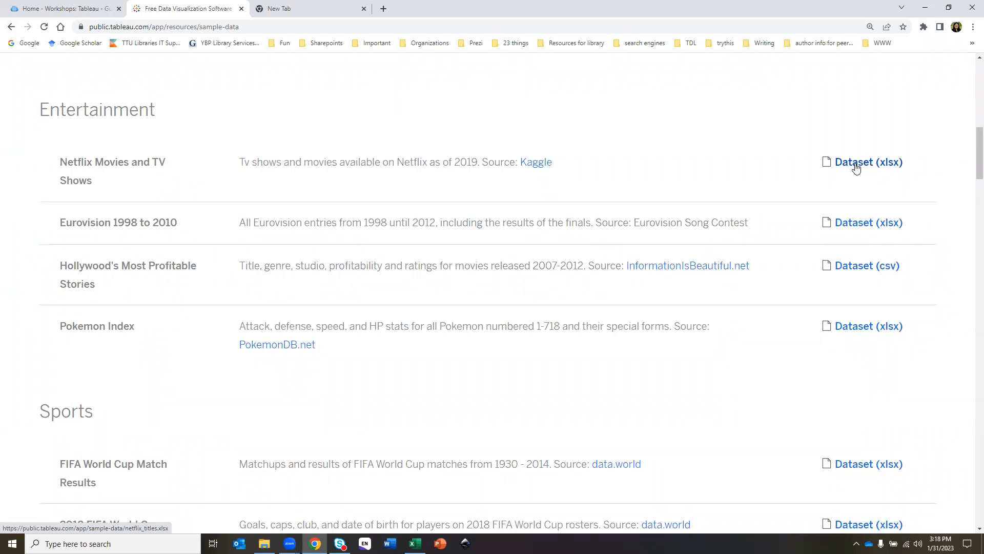
pyautogui.scroll(3, 605, 239)
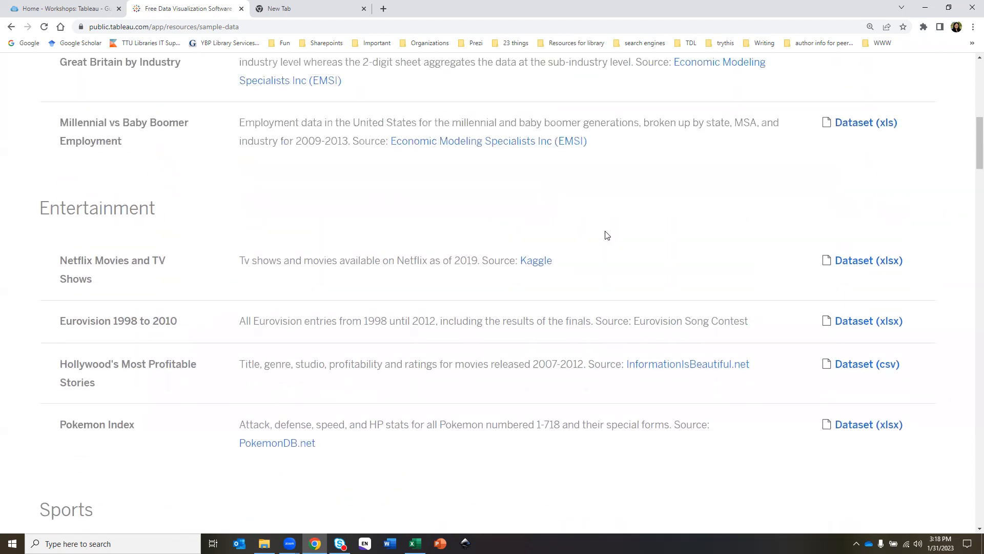
pyautogui.scroll(9, 605, 239)
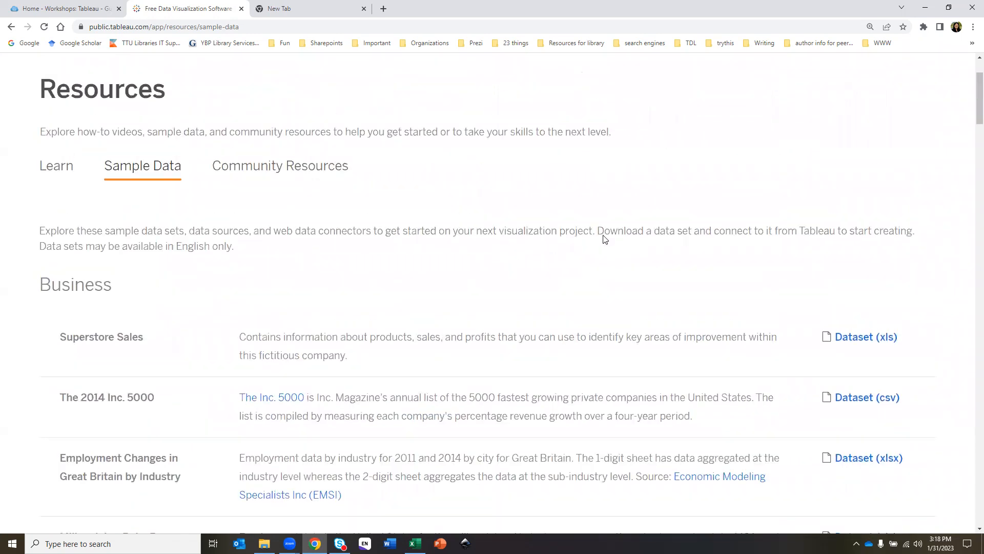
pyautogui.moveTo(172, 90)
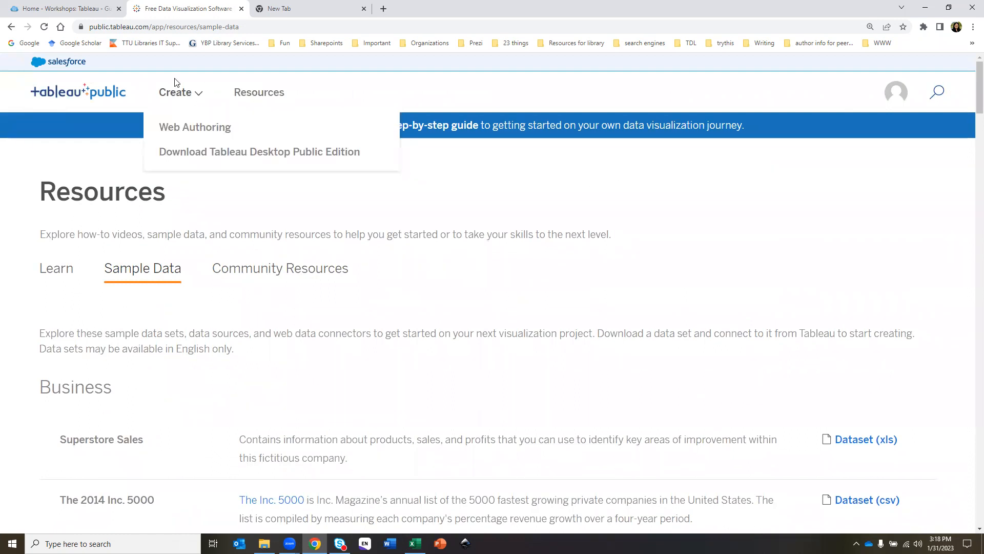
# Create a new viz from the profile page and connect it to netflix_titles.xlsx from the Downloads folder
pyautogui.moveTo(892, 93)
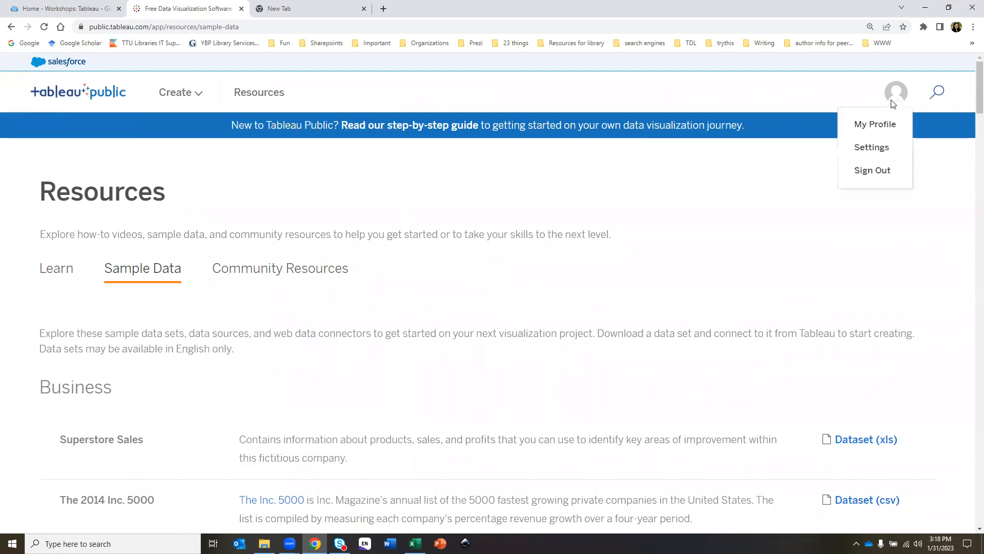
pyautogui.click(876, 125)
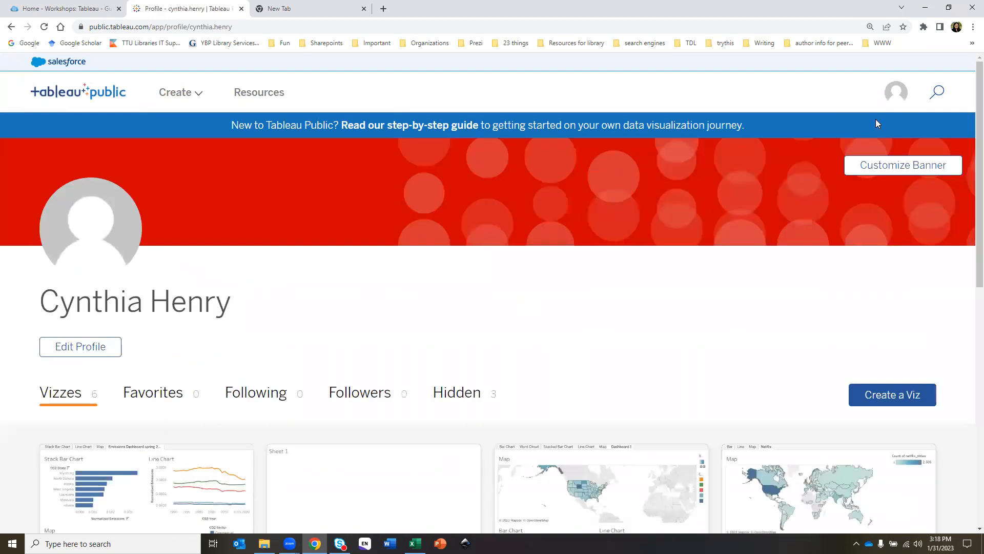
pyautogui.click(887, 398)
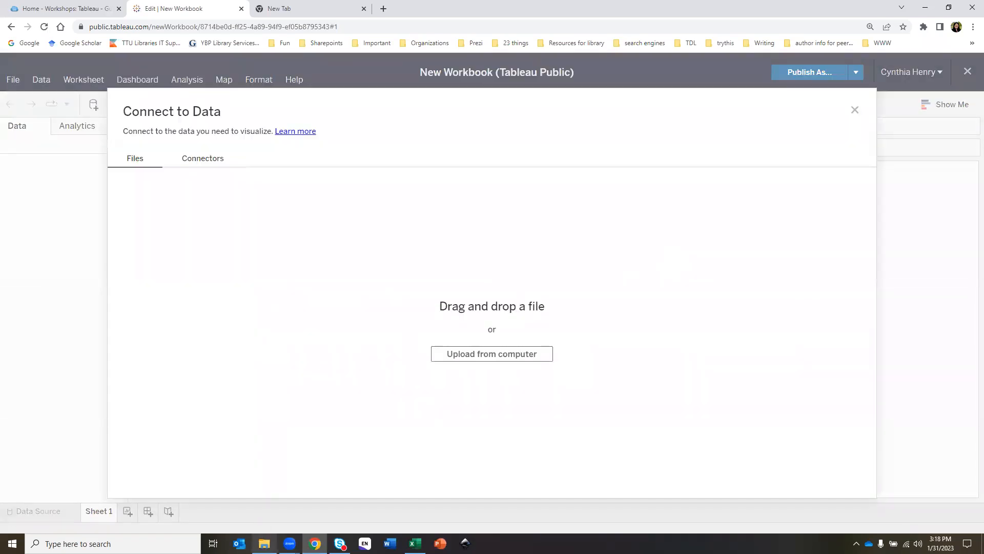
pyautogui.click(264, 543)
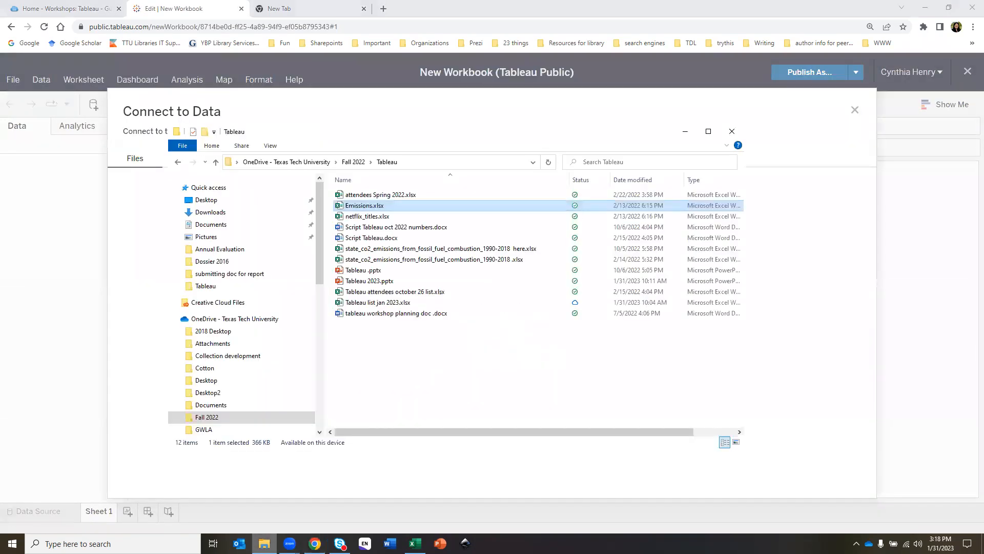
pyautogui.click(215, 213)
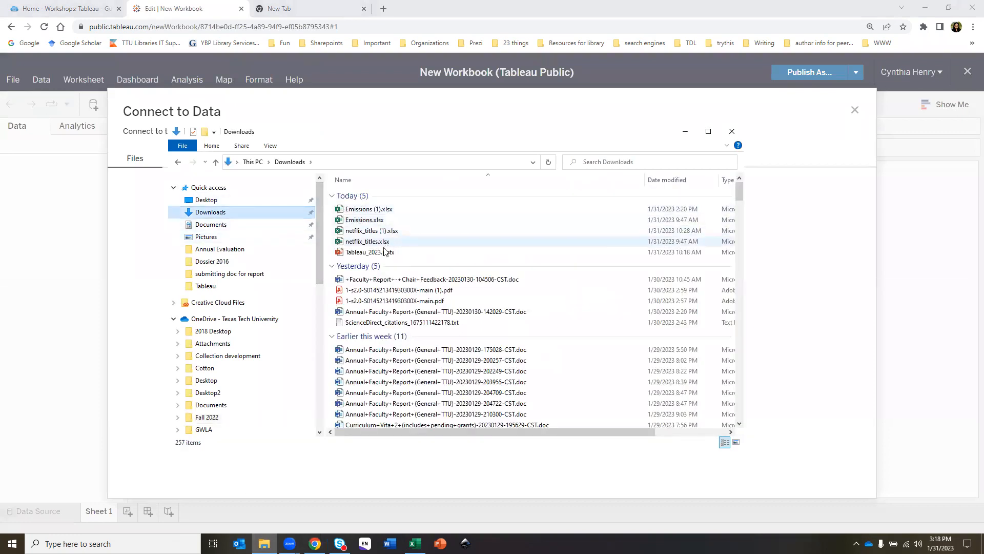
pyautogui.moveTo(367, 241); pyautogui.dragTo(798, 358)
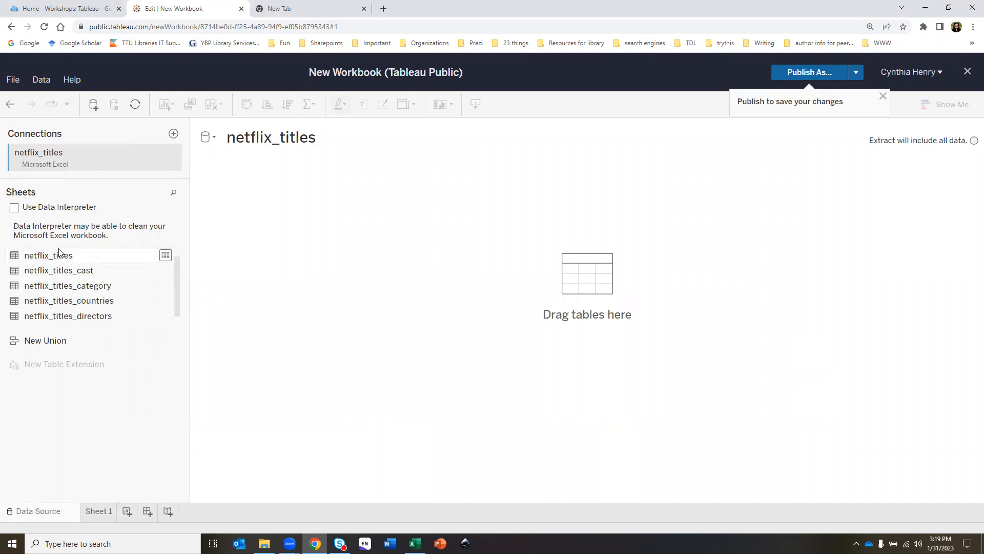
# Add the netflix_titles sheet to the data source canvas, review its fields and first-row naming option, and update the data preview
pyautogui.moveTo(171, 257); pyautogui.dragTo(273, 237)
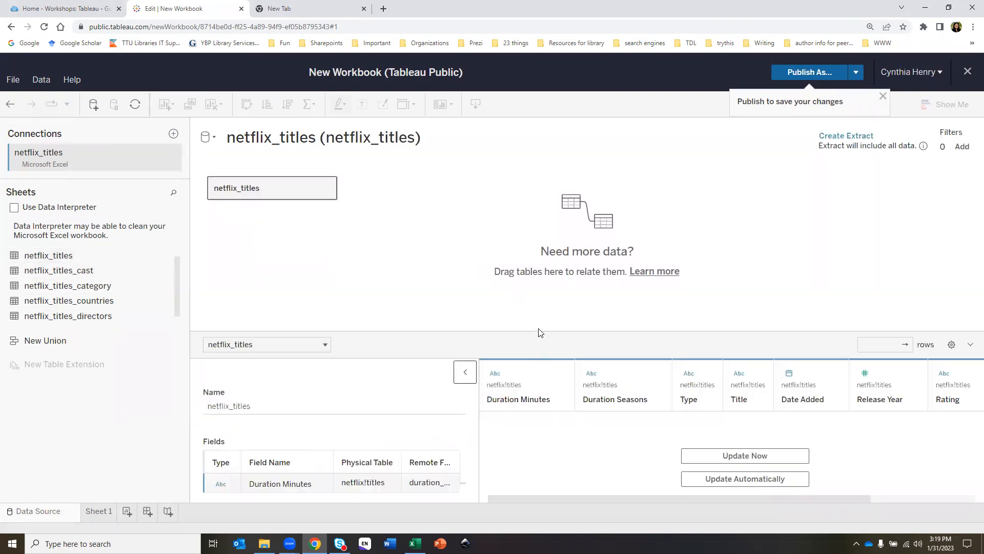
pyautogui.moveTo(537, 331); pyautogui.dragTo(550, 258)
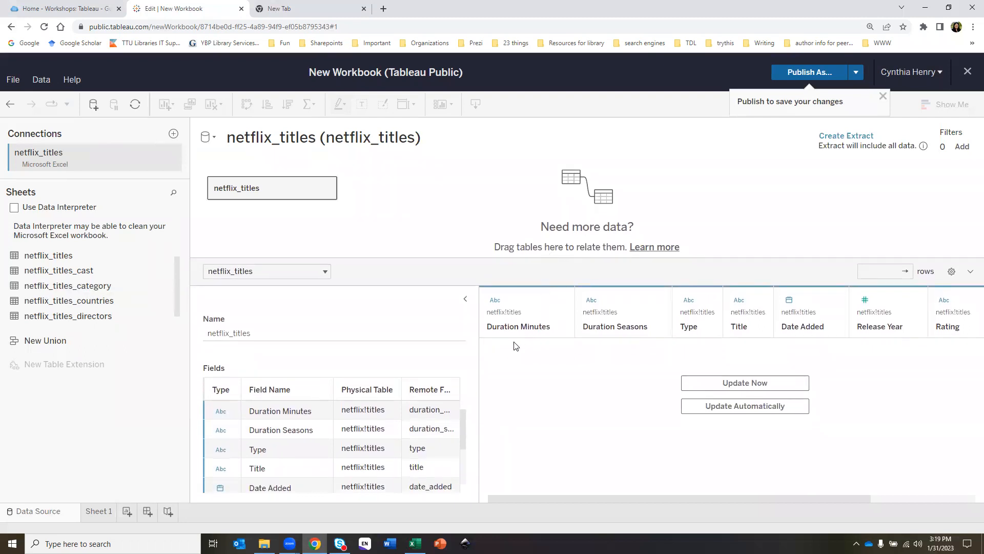
pyautogui.scroll(-3, 278, 418)
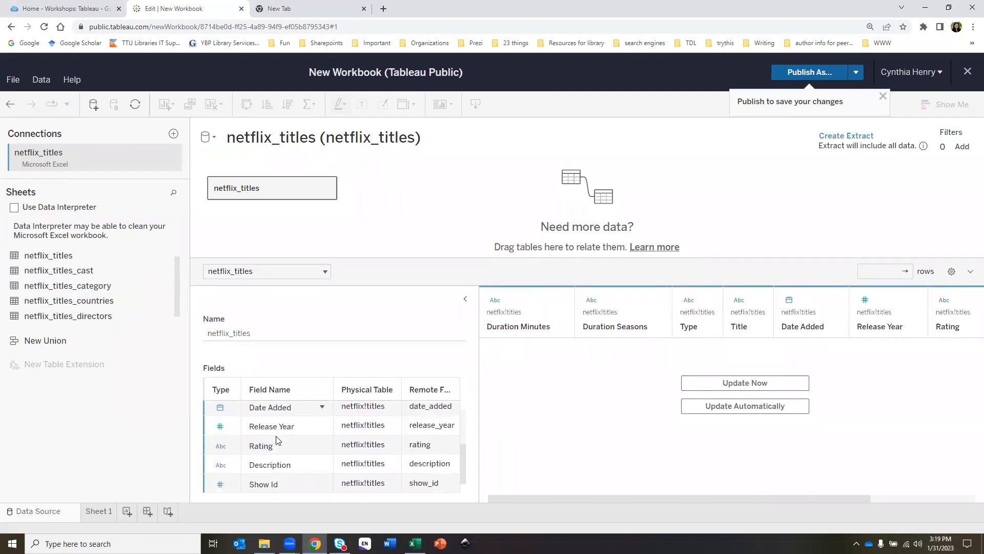
pyautogui.scroll(3, 277, 439)
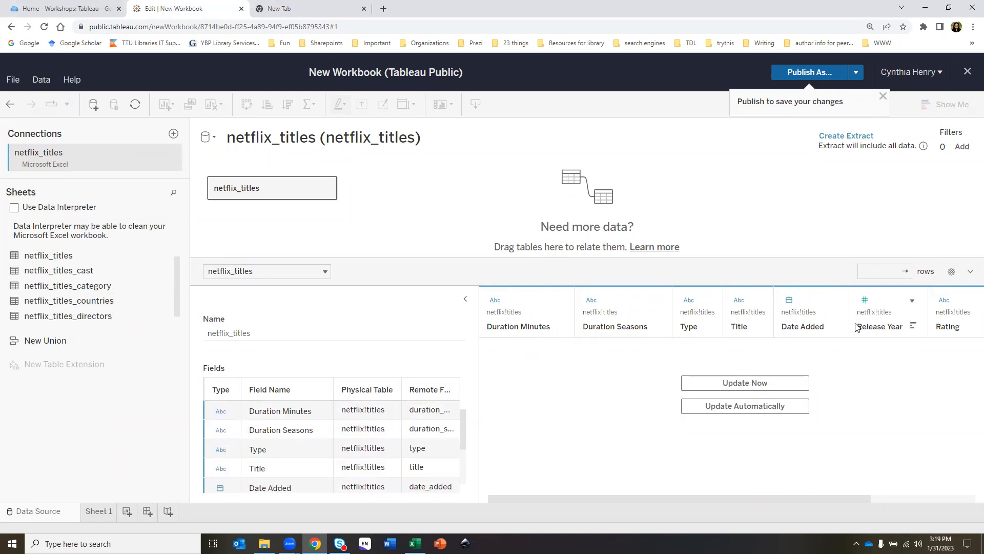
pyautogui.rightClick(288, 187)
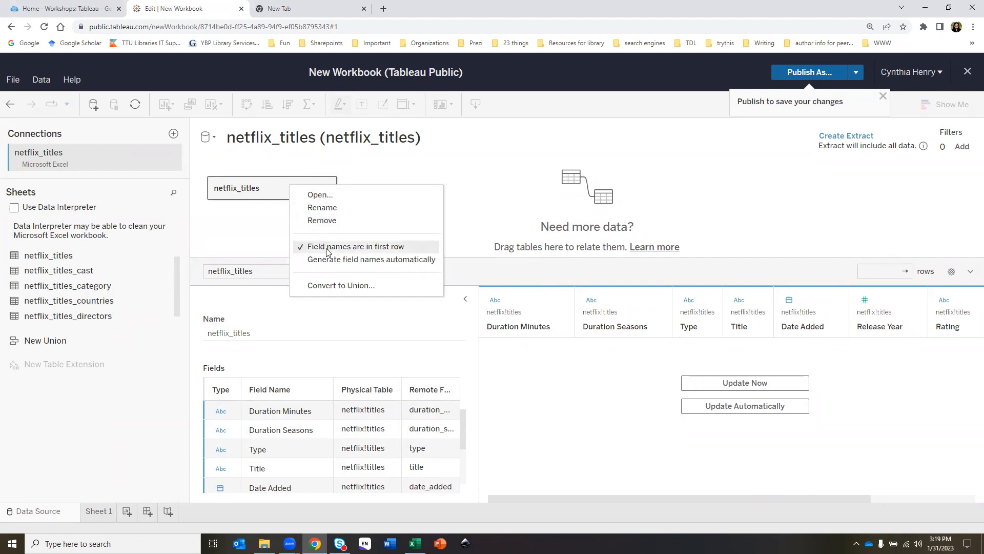
pyautogui.click(490, 193)
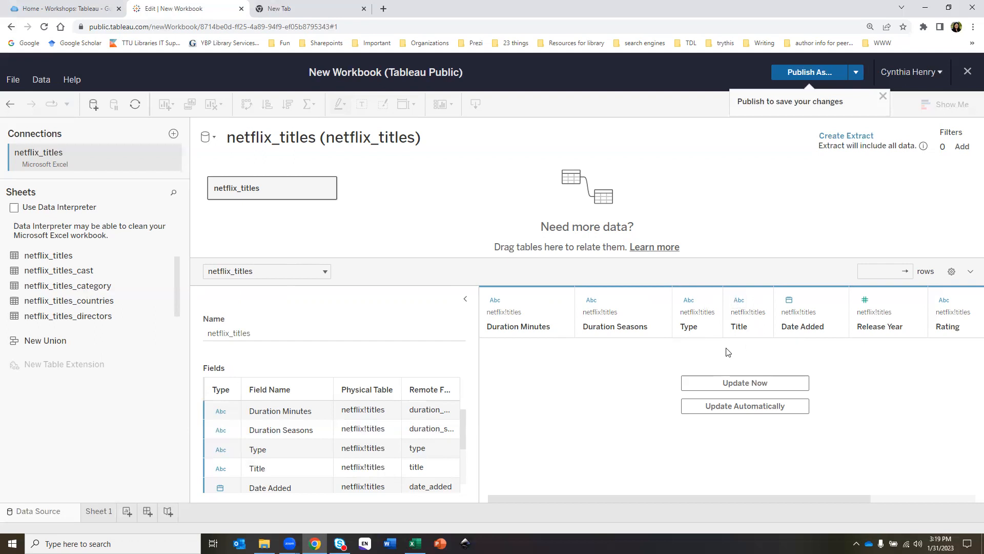
pyautogui.click(744, 385)
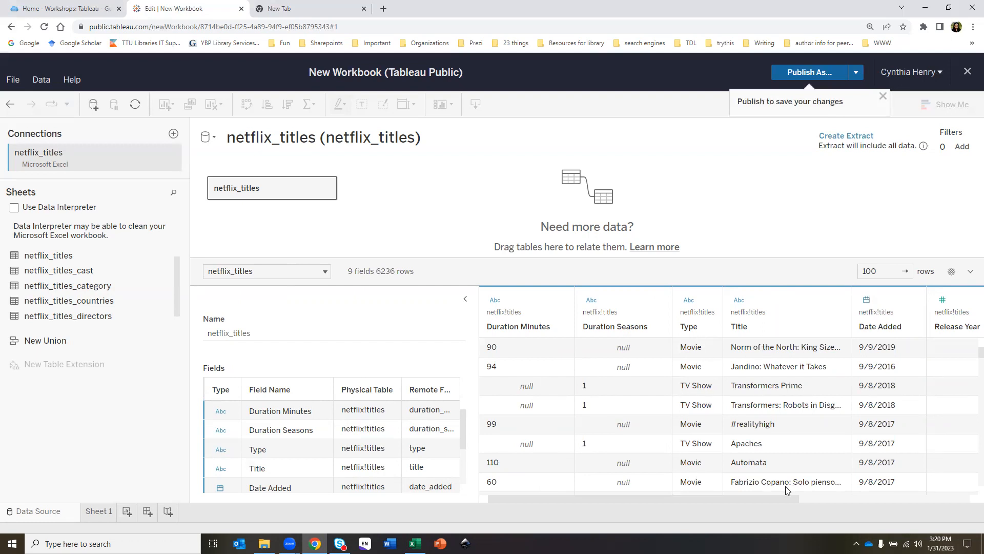
# Examine the remaining columns of the netflix_titles preview and check the data type options of Release Year
pyautogui.moveTo(775, 495); pyautogui.dragTo(888, 522)
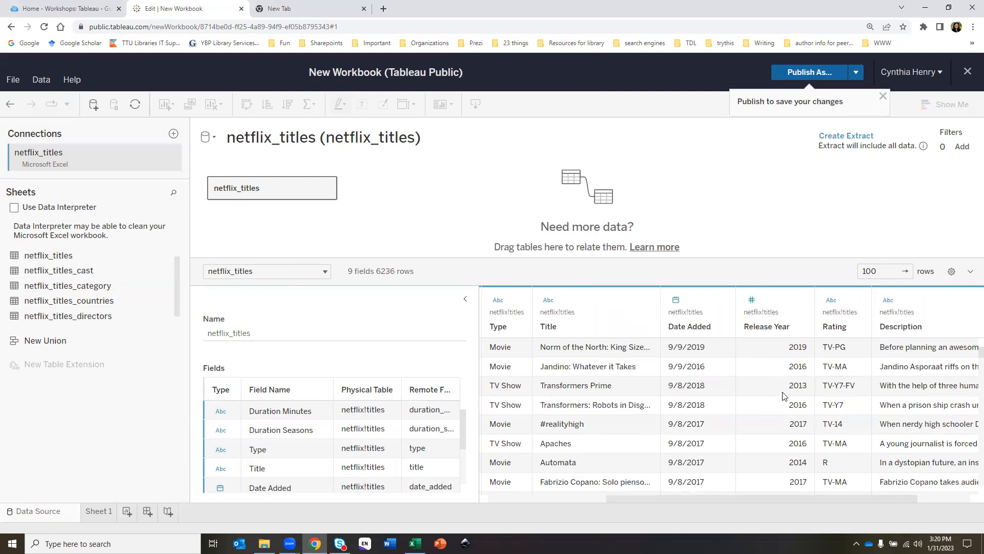
pyautogui.click(751, 301)
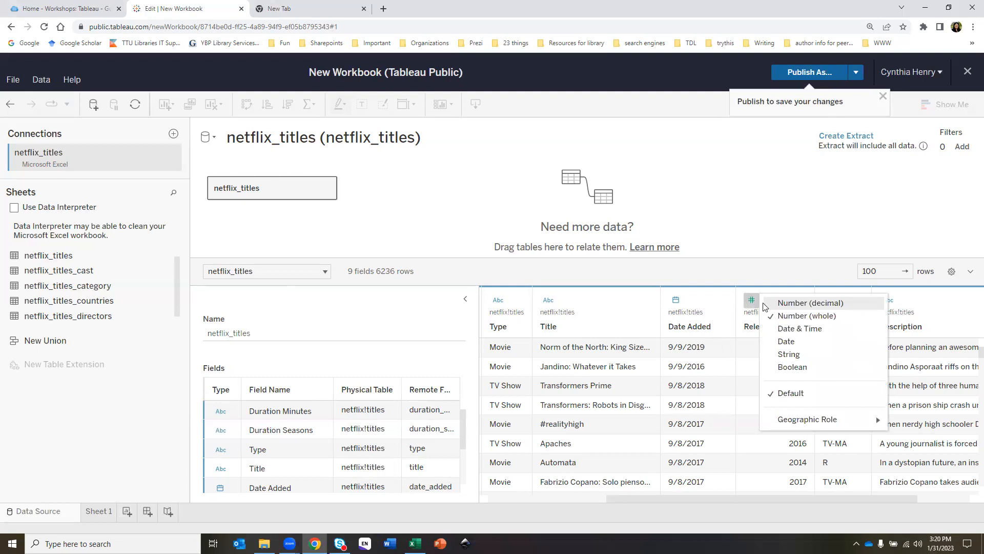
pyautogui.click(774, 226)
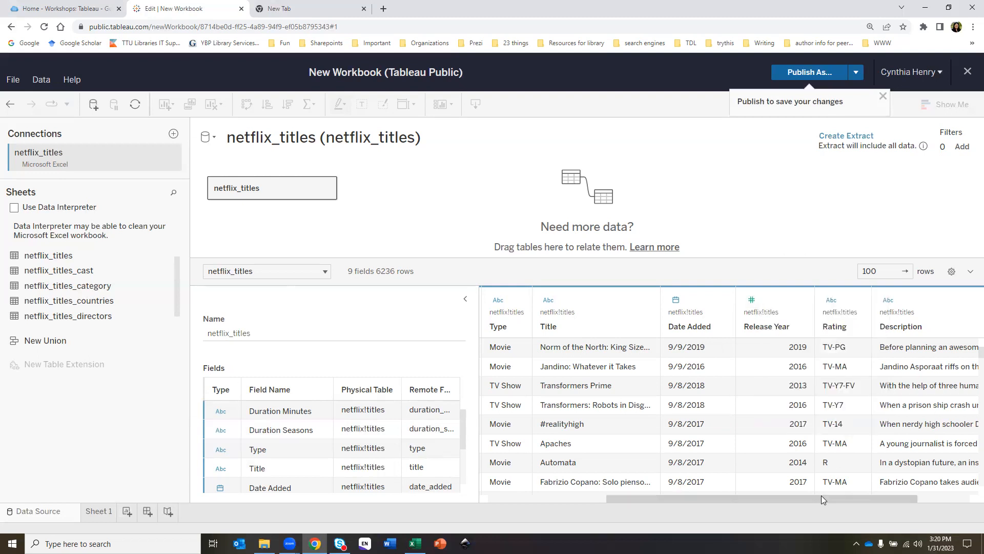
pyautogui.moveTo(821, 496); pyautogui.dragTo(886, 506)
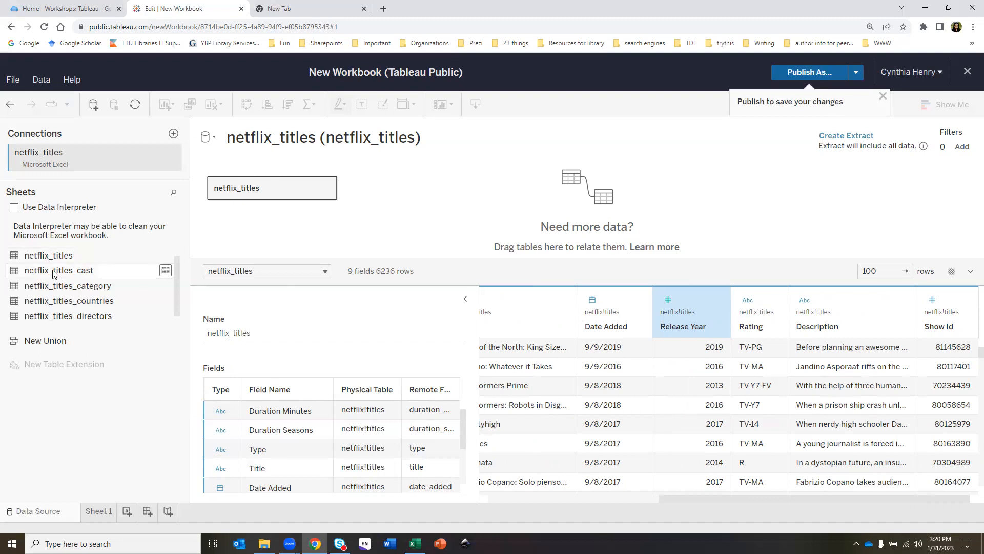
# Relate the netflix_titles_cast, netflix_titles_category, netflix_titles_countries and netflix_titles_directors sheets to the netflix_titles table
pyautogui.moveTo(53, 273); pyautogui.dragTo(415, 190)
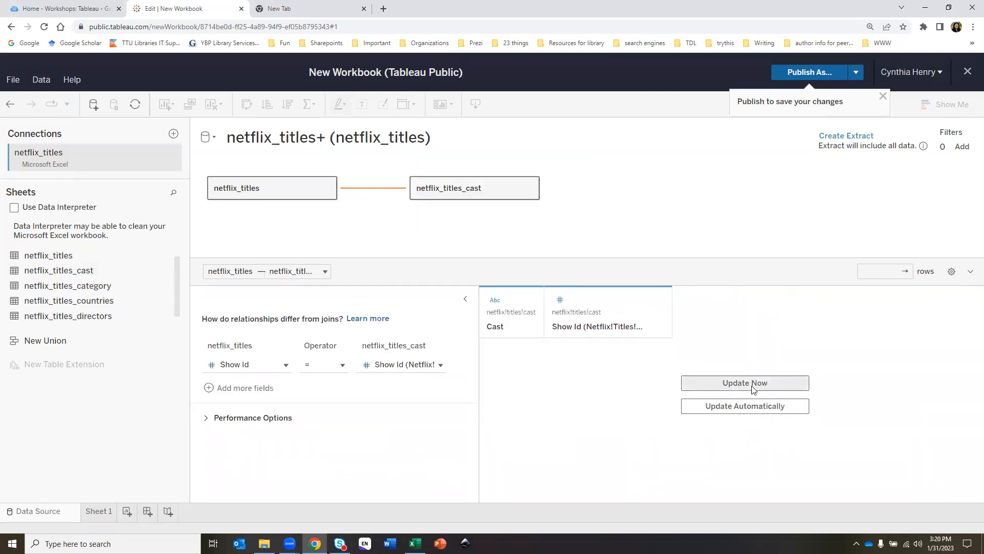
pyautogui.click(752, 385)
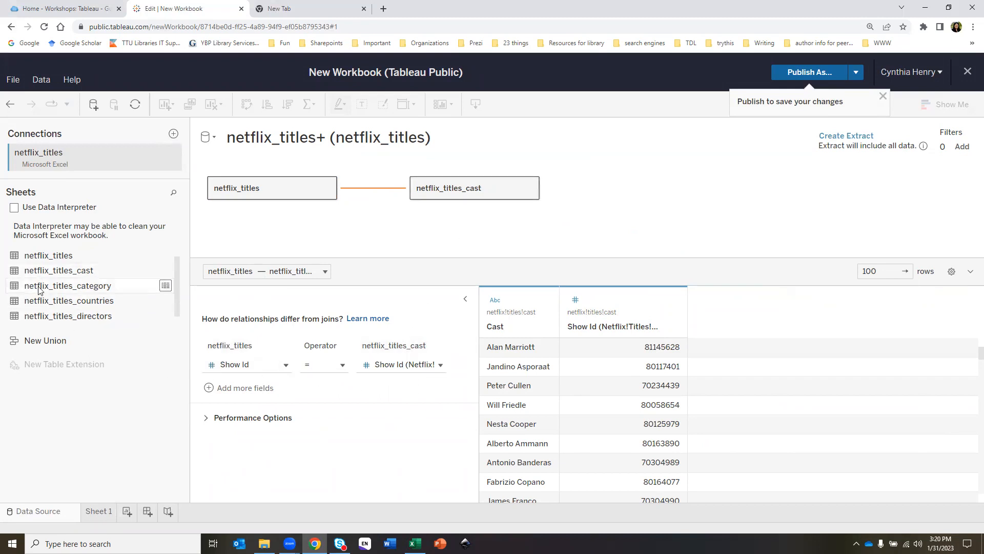
pyautogui.moveTo(38, 290); pyautogui.dragTo(363, 232)
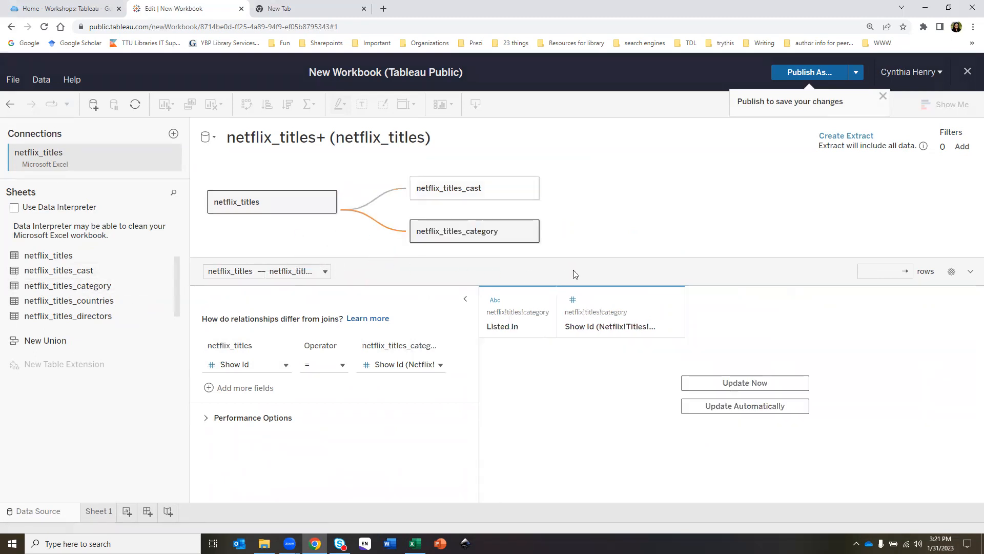
pyautogui.moveTo(580, 260); pyautogui.dragTo(575, 329)
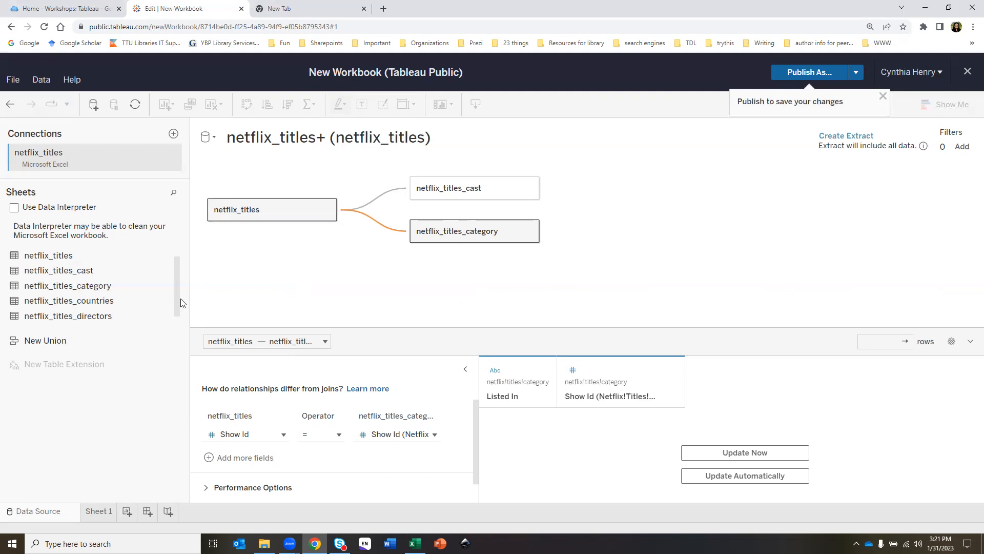
pyautogui.moveTo(72, 306); pyautogui.dragTo(431, 305)
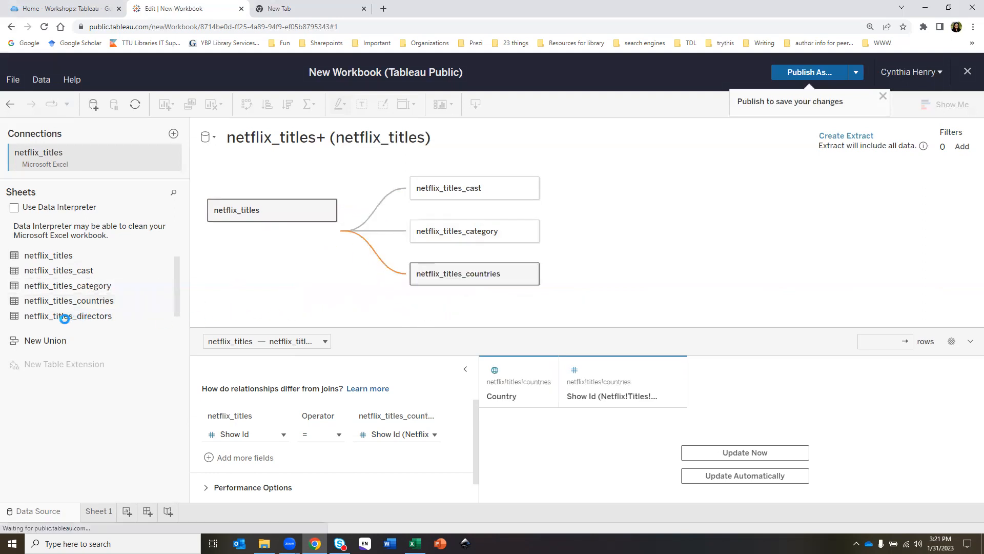
pyautogui.moveTo(75, 315); pyautogui.dragTo(374, 322)
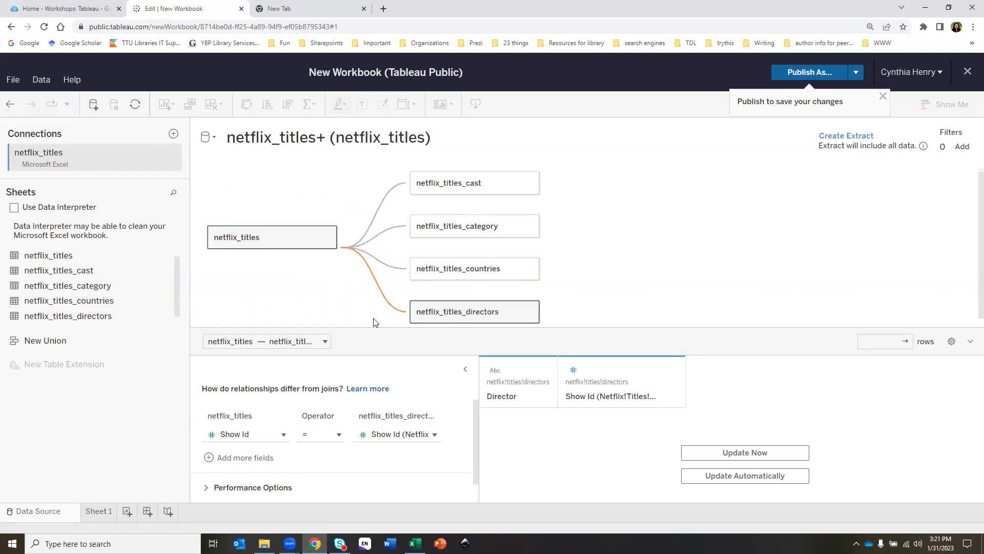
# Load the data previews of the netflix_titles_cast and netflix_titles_category tables and check the category table's relationship
pyautogui.click(491, 193)
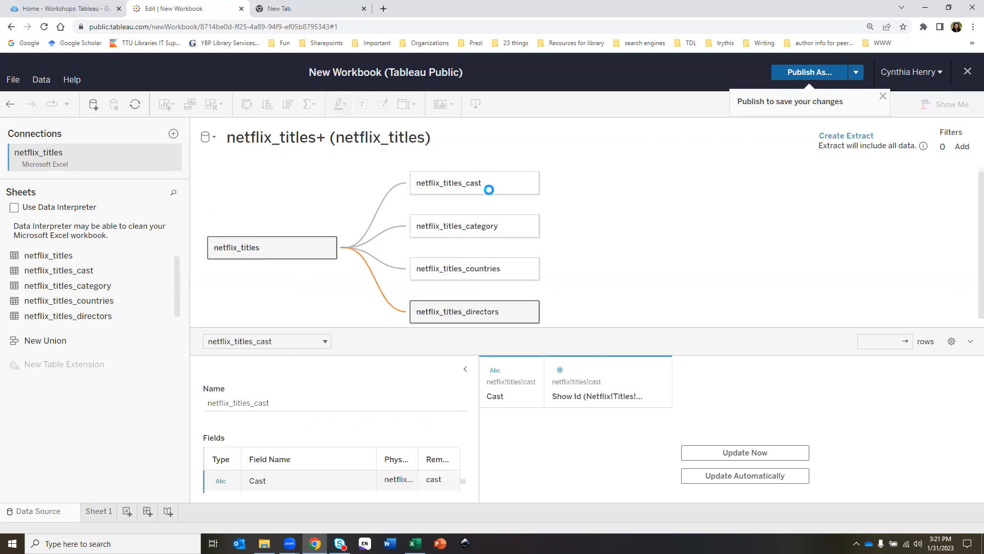
pyautogui.click(687, 454)
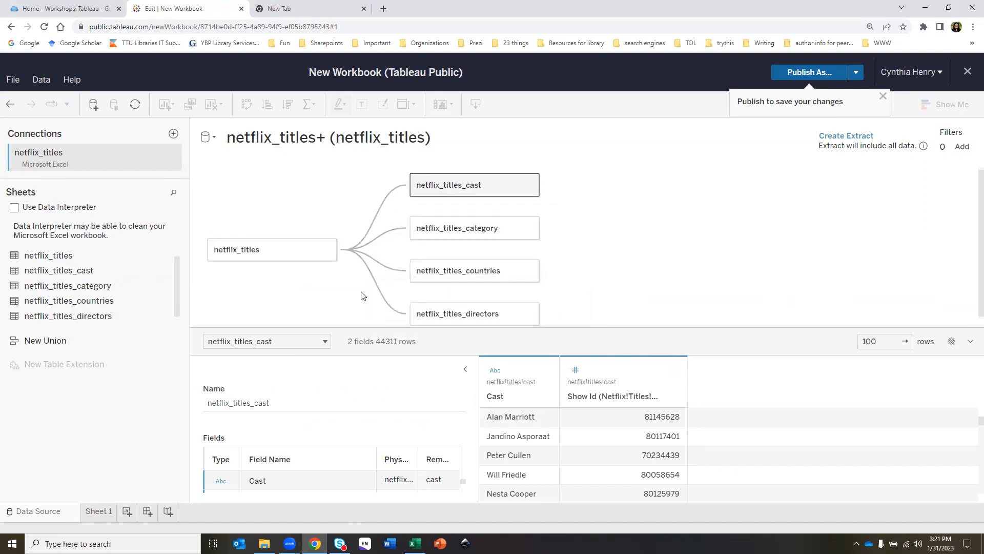
pyautogui.click(381, 234)
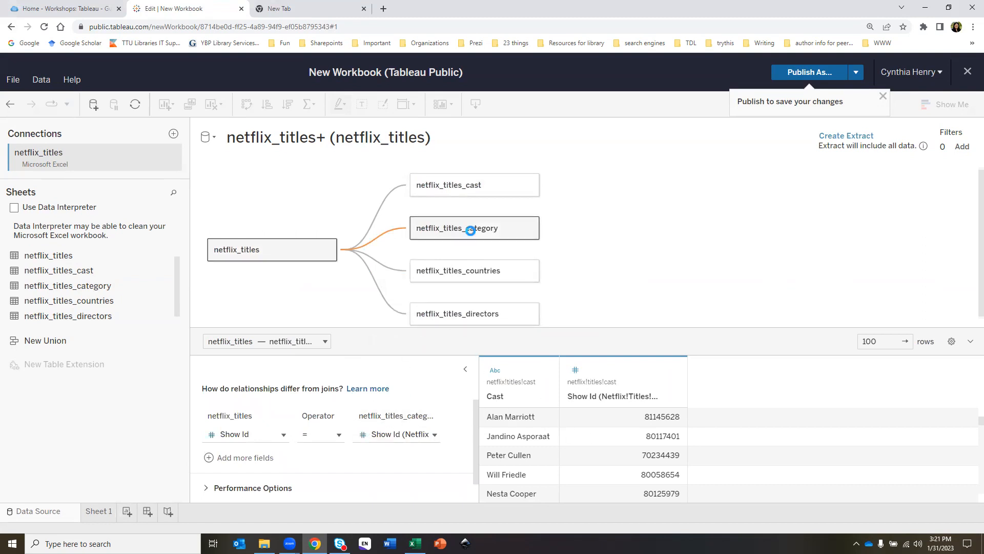
pyautogui.click(468, 227)
pyautogui.click(686, 454)
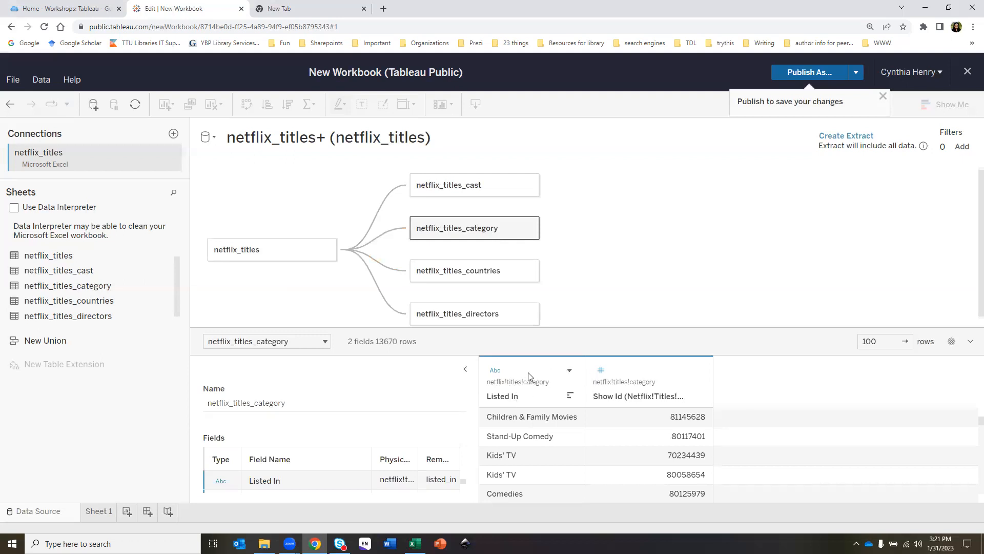
# Rename the Listed In field of the netflix_titles_category table to Genre
pyautogui.click(569, 370)
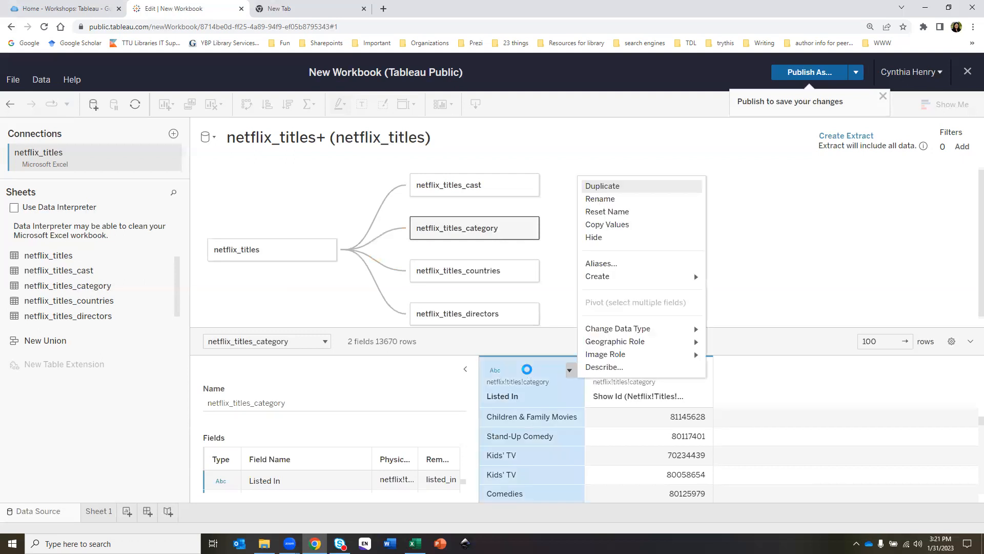
pyautogui.click(623, 200)
pyautogui.write('Genre')
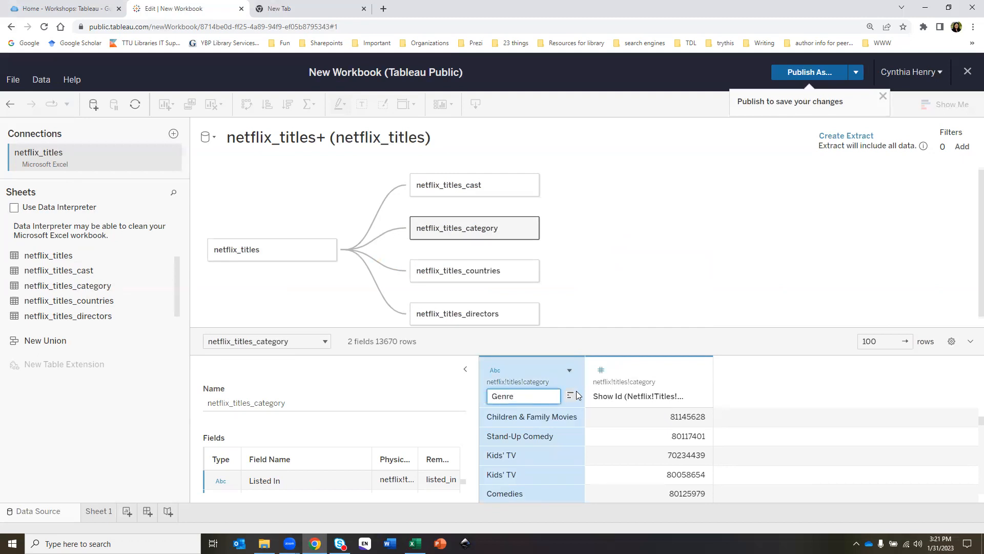
pyautogui.click(613, 279)
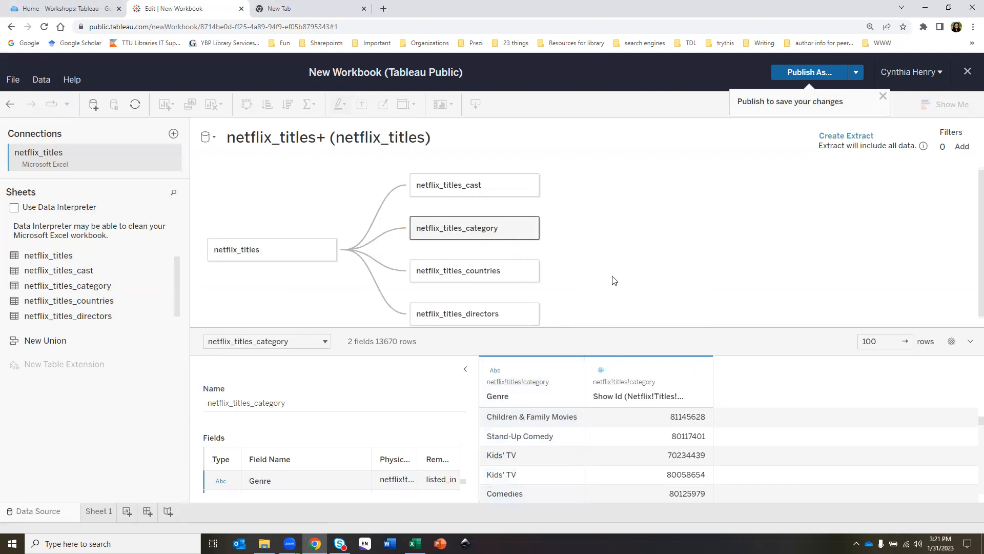
# Check the relationships of the netflix_titles_category and netflix_titles_countries tables to netflix_titles and load the countries table's data preview
pyautogui.click(378, 244)
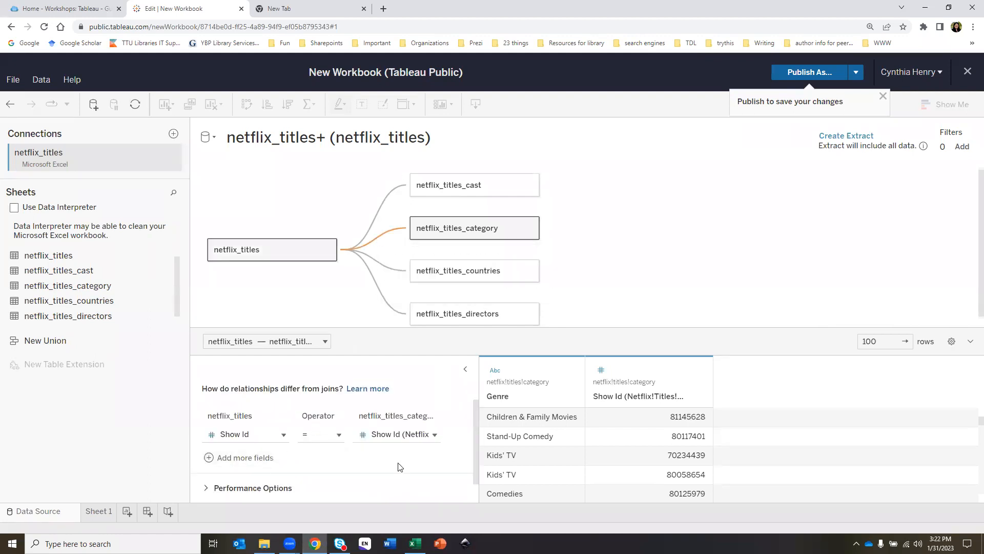
pyautogui.click(380, 266)
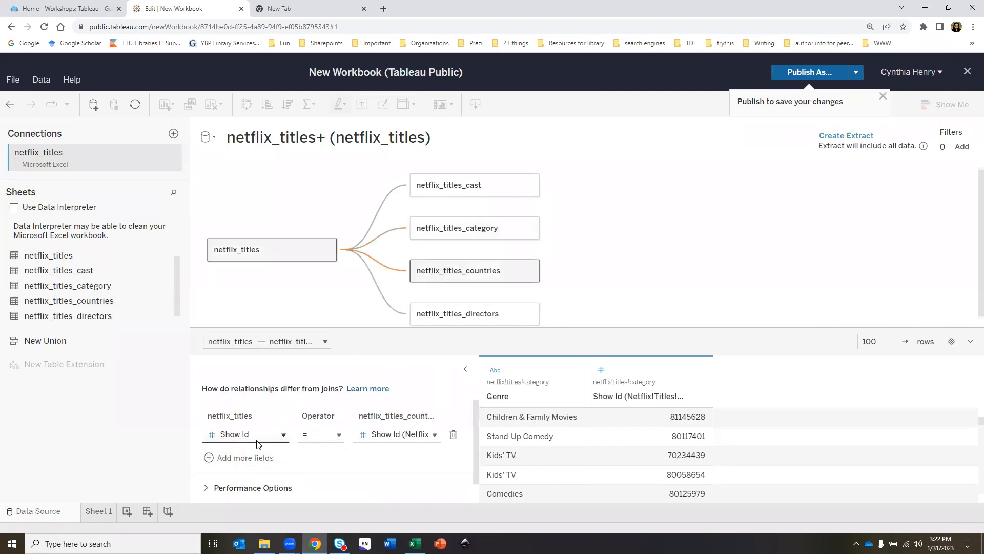
pyautogui.click(472, 273)
pyautogui.click(698, 456)
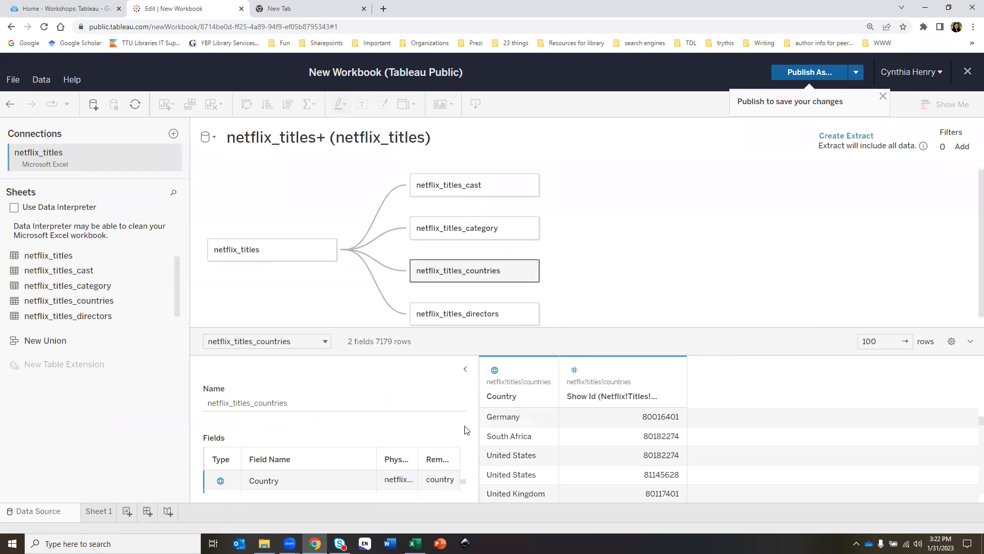
# Check the netflix_titles_directors table's relationship, load its data preview and dismiss the publish reminder
pyautogui.click(383, 294)
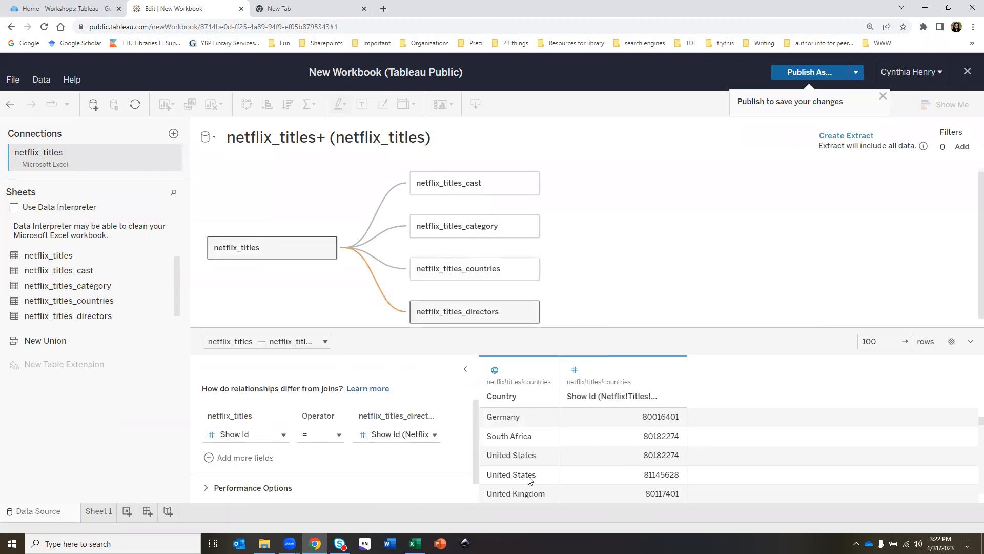
pyautogui.click(478, 311)
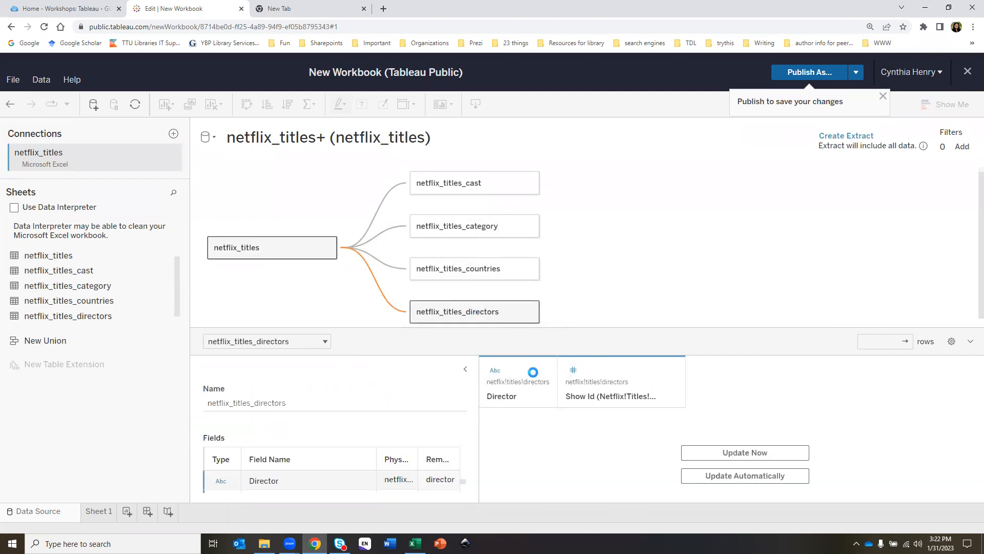
pyautogui.click(687, 456)
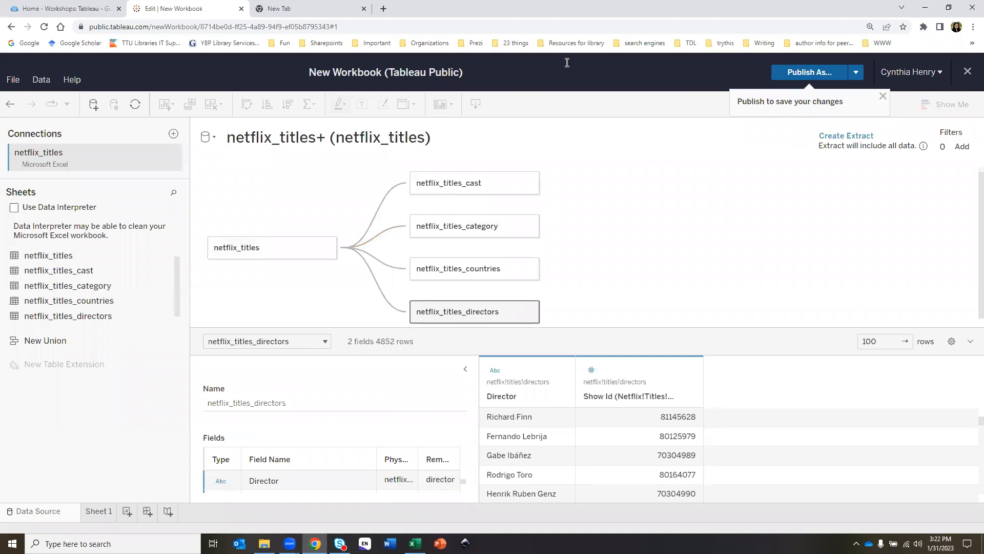
pyautogui.click(882, 96)
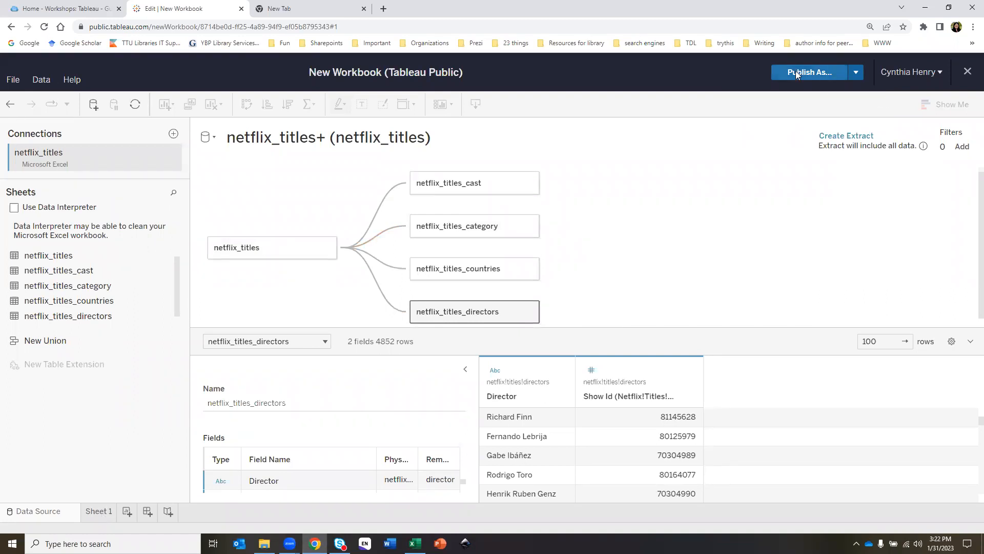
# Open Sheet 1 and examine the fields listed under each of the five netflix_titles tables
pyautogui.click(98, 513)
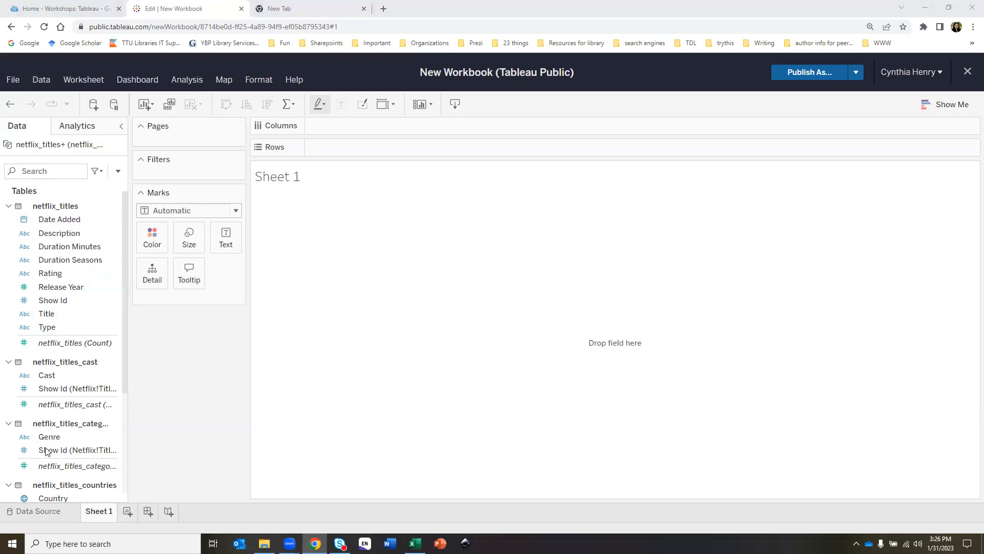
pyautogui.click(51, 466)
pyautogui.scroll(-5, 46, 467)
pyautogui.scroll(5, 45, 465)
pyautogui.click(73, 219)
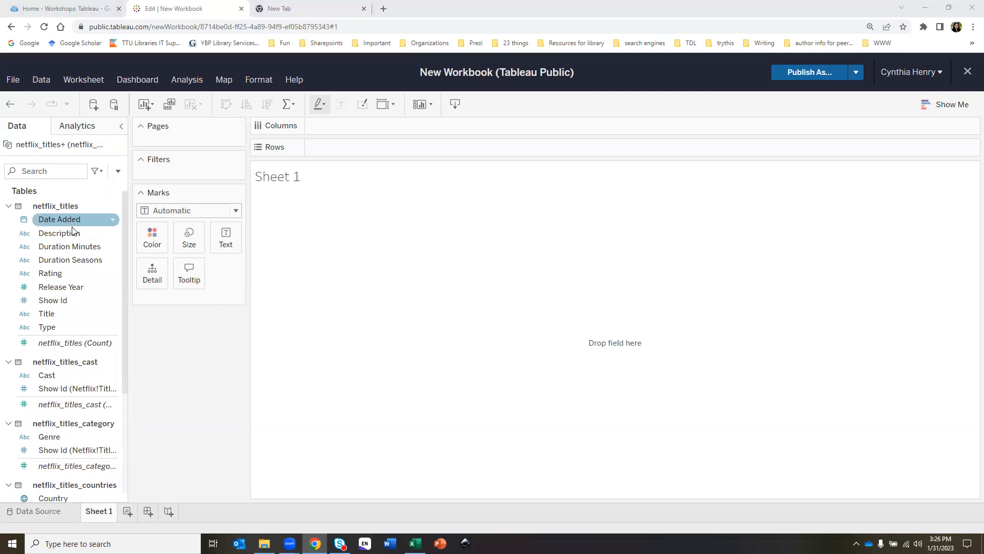
pyautogui.click(70, 233)
pyautogui.click(68, 246)
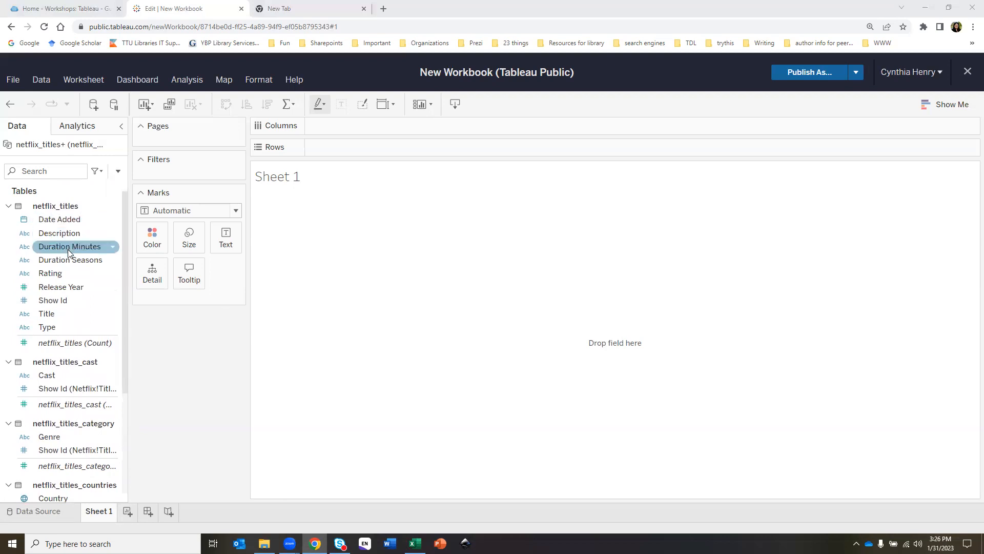
pyautogui.click(67, 262)
pyautogui.click(68, 248)
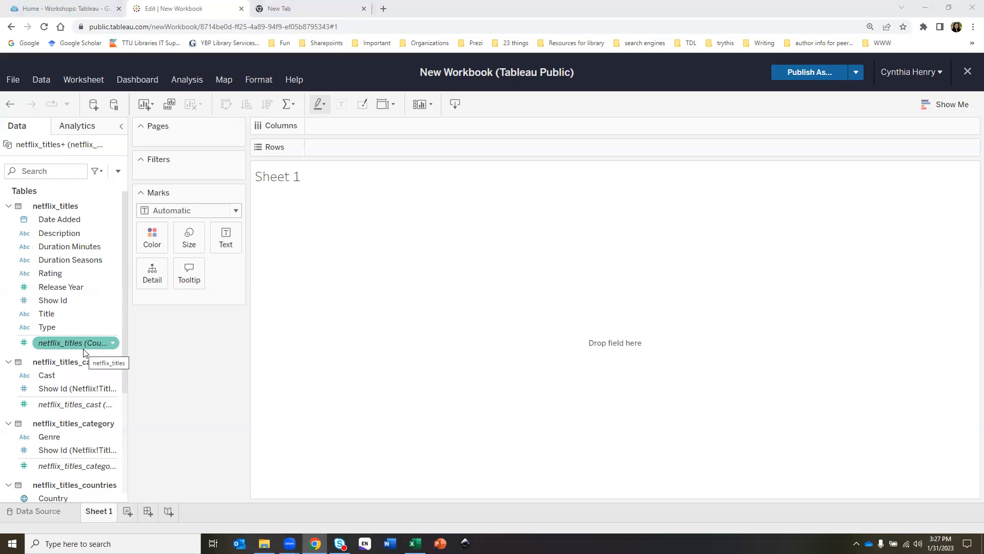
pyautogui.scroll(-5, 87, 384)
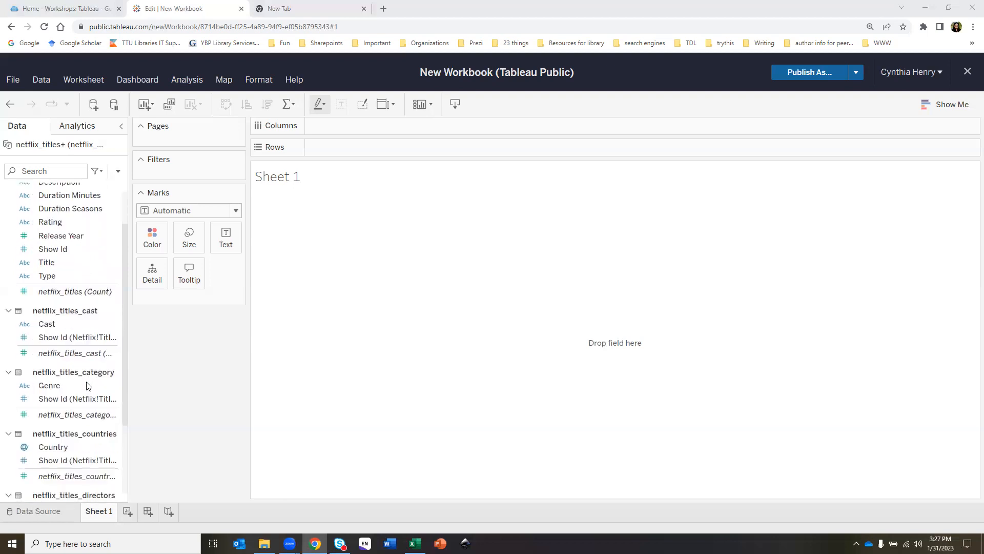
pyautogui.click(60, 333)
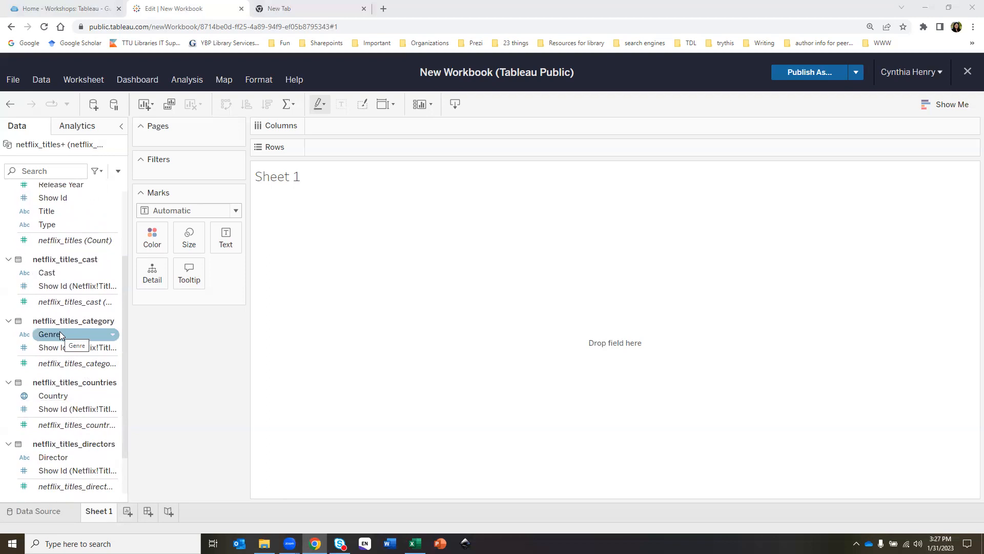
pyautogui.click(70, 398)
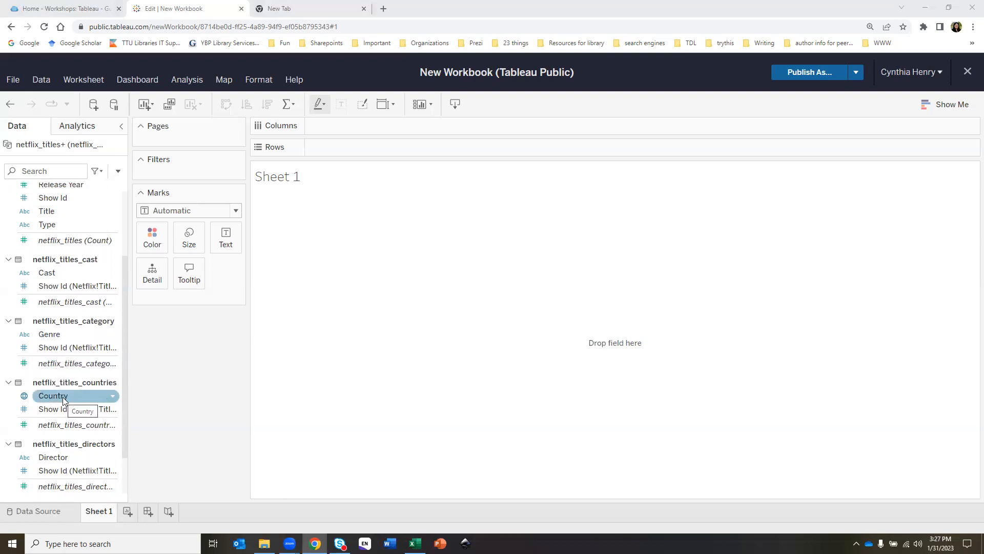
pyautogui.scroll(-3, 63, 401)
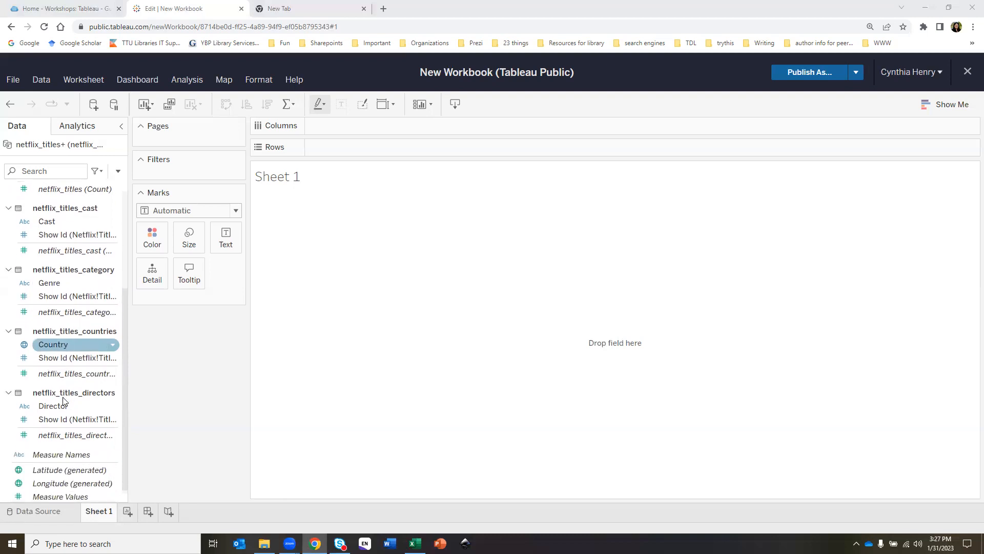
pyautogui.scroll(-1, 63, 401)
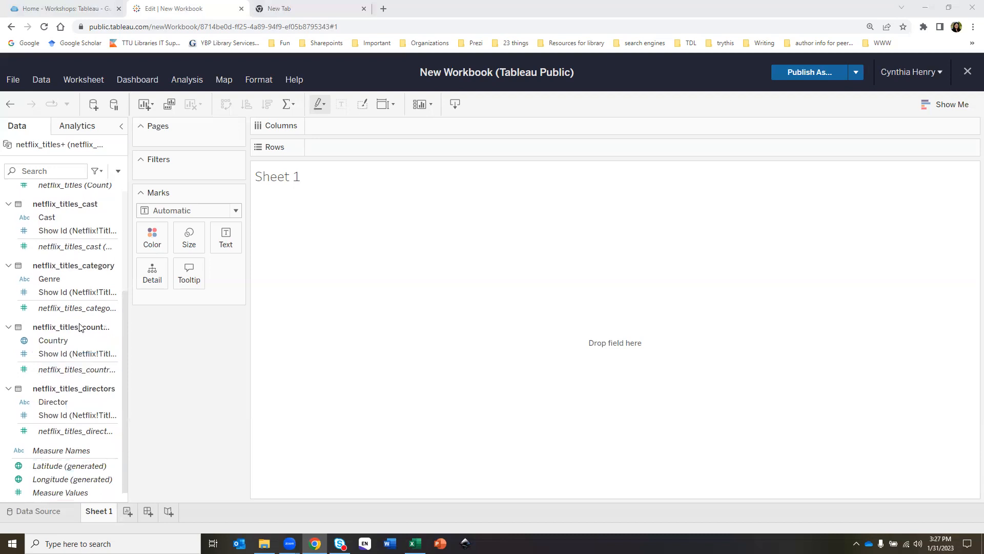
pyautogui.scroll(5, 76, 316)
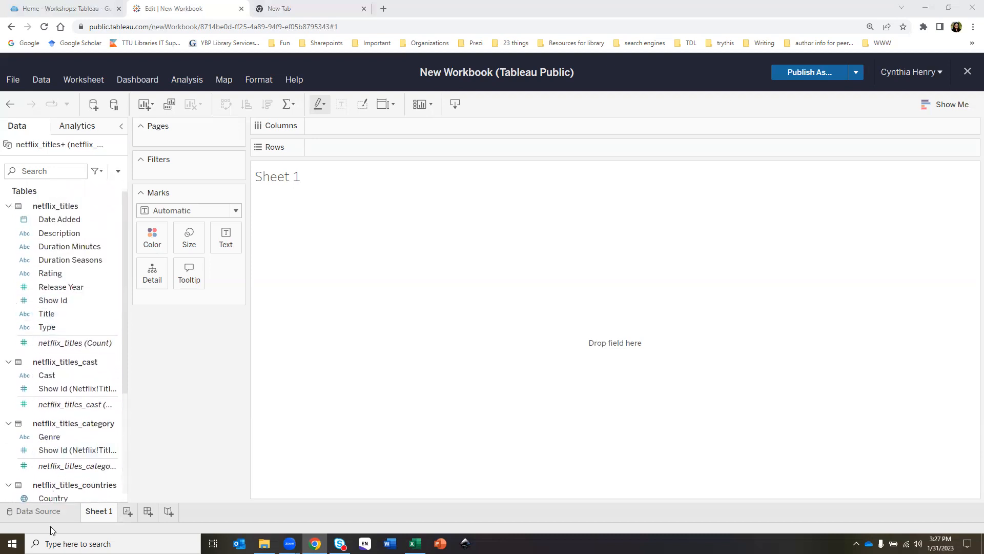
# Rename Sheet 1 as Bar Chart
pyautogui.rightClick(93, 514)
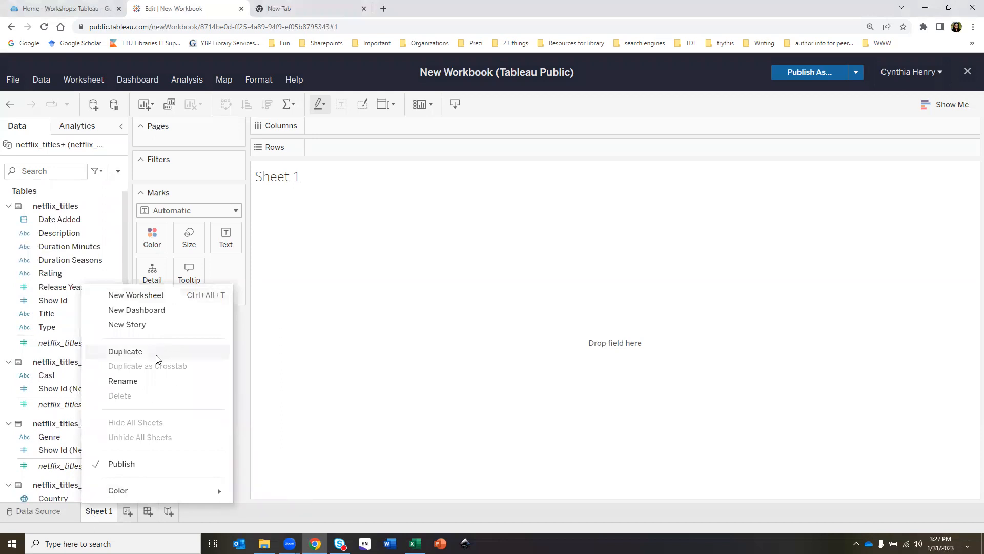
pyautogui.click(137, 382)
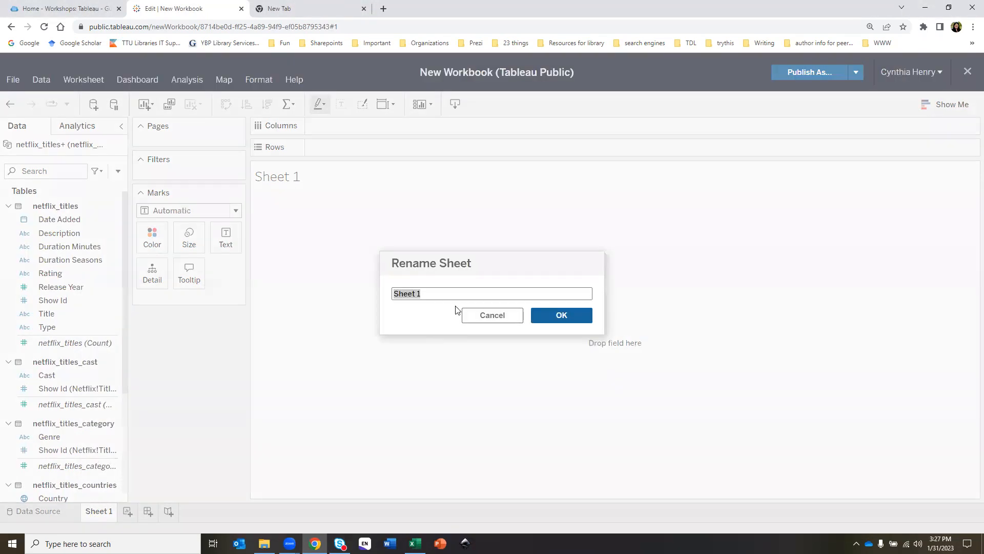
pyautogui.write('Bar Chart')
pyautogui.click(572, 316)
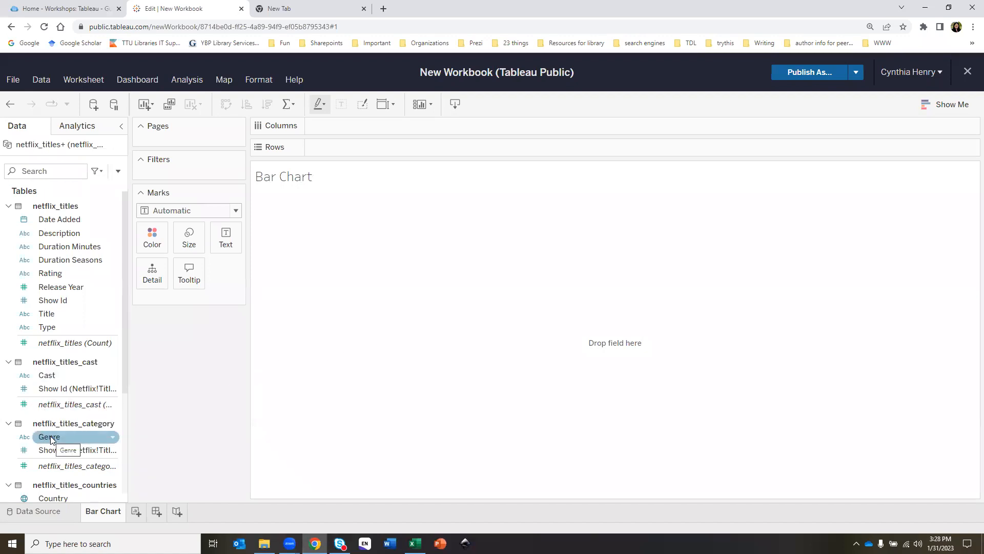
# Plot the netflix_titles count by Genre and swap rows and columns to make the bars horizontal
pyautogui.moveTo(51, 435); pyautogui.dragTo(355, 122)
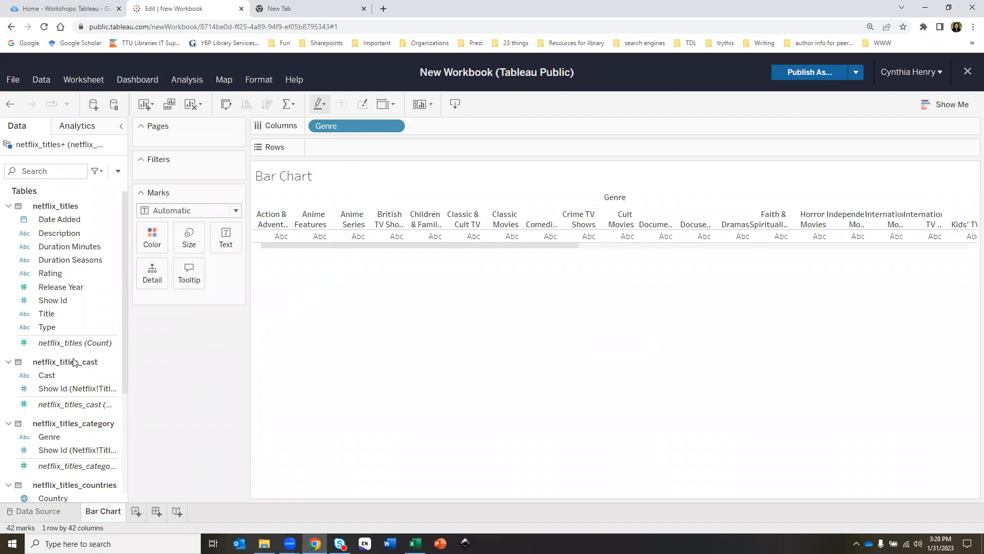
pyautogui.moveTo(72, 342); pyautogui.dragTo(367, 147)
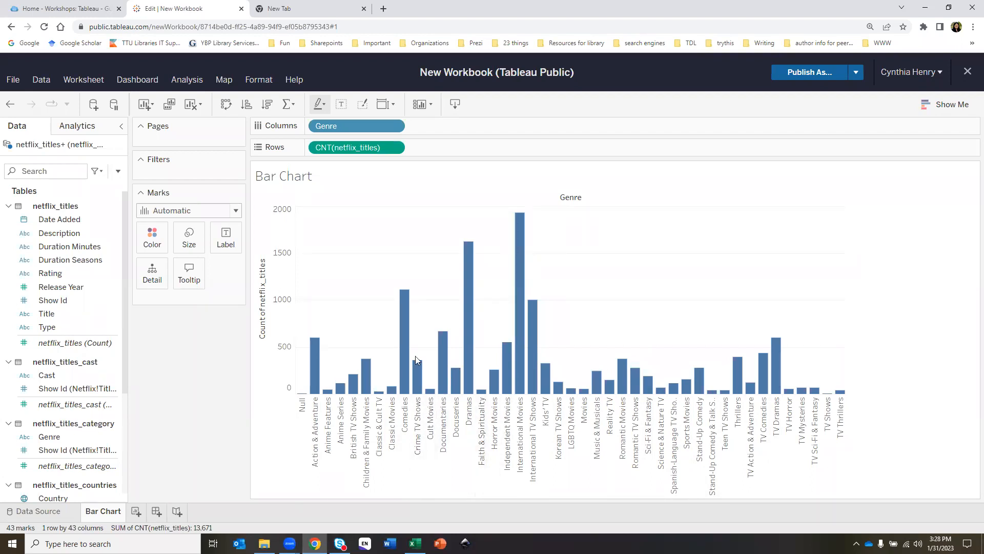
pyautogui.click(226, 105)
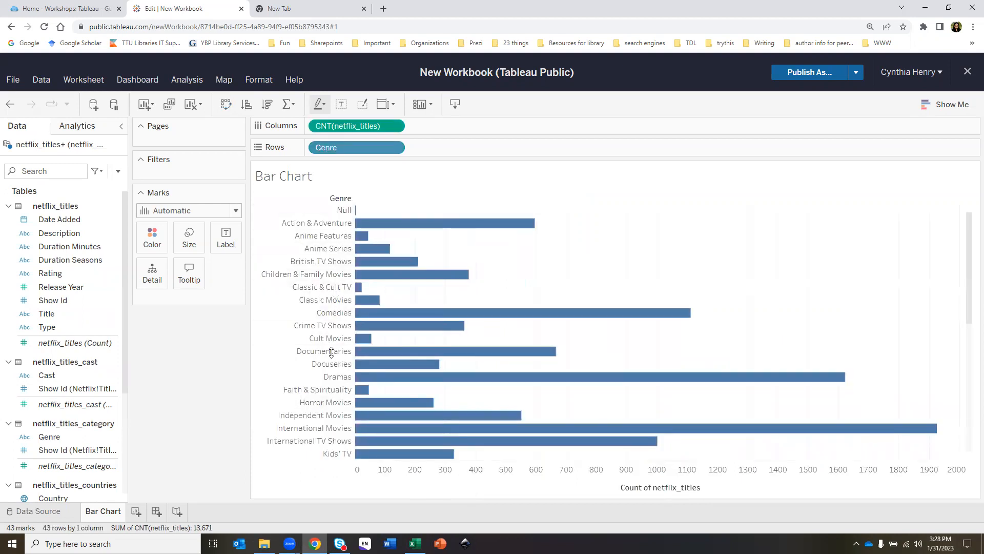
# Sort the Genre bars in descending order of netflix_titles count and look through the sorted genres
pyautogui.click(269, 105)
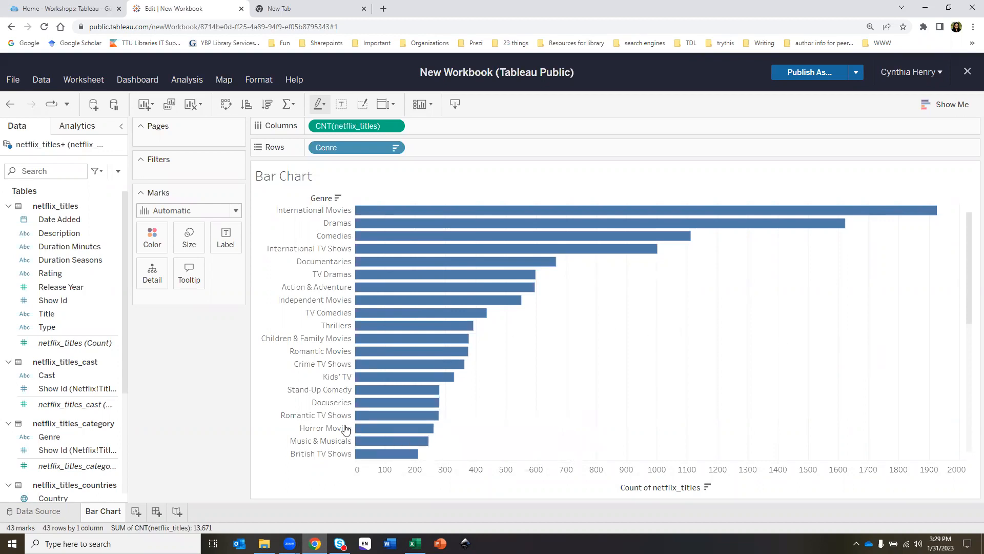
pyautogui.scroll(-5, 498, 398)
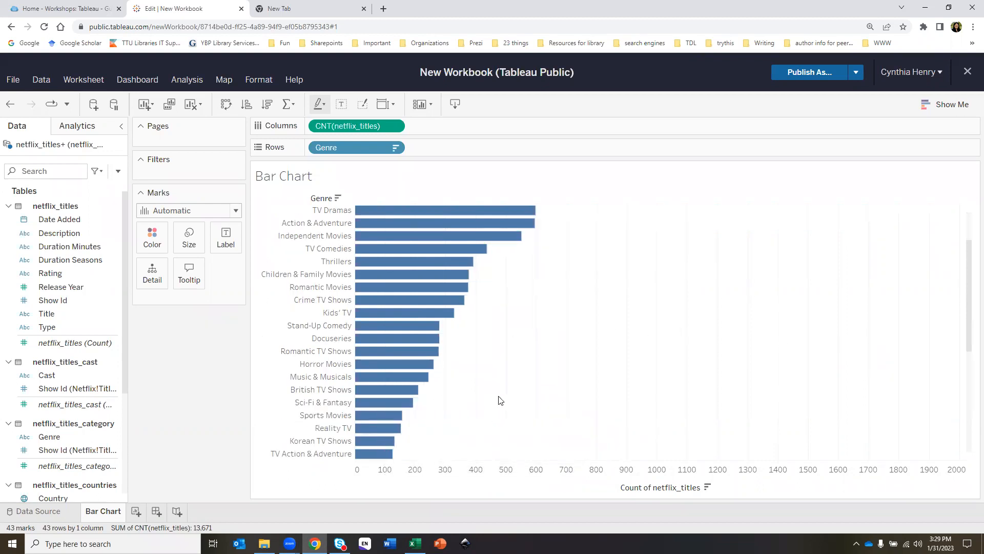
pyautogui.scroll(5, 498, 399)
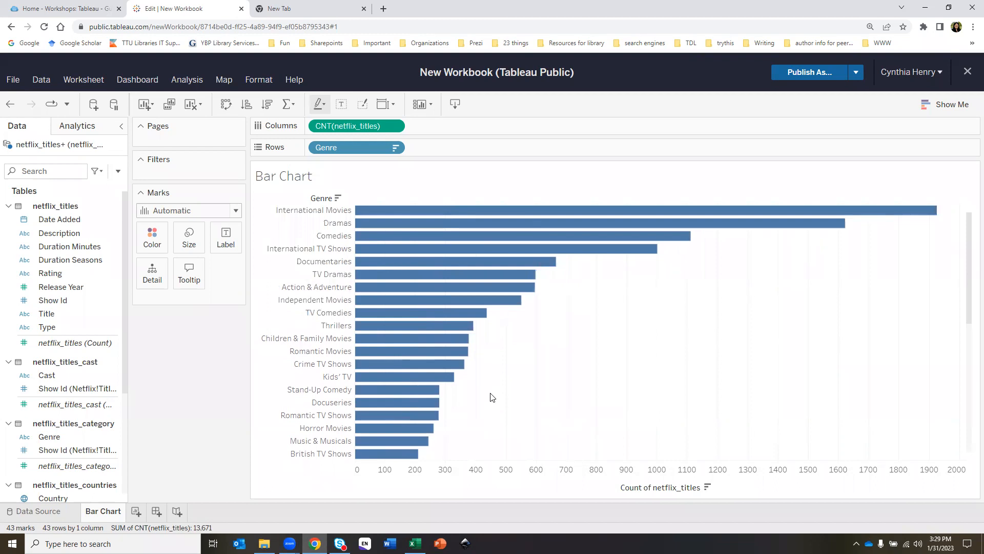
# Add a new worksheet and name it Line Chart
pyautogui.click(136, 511)
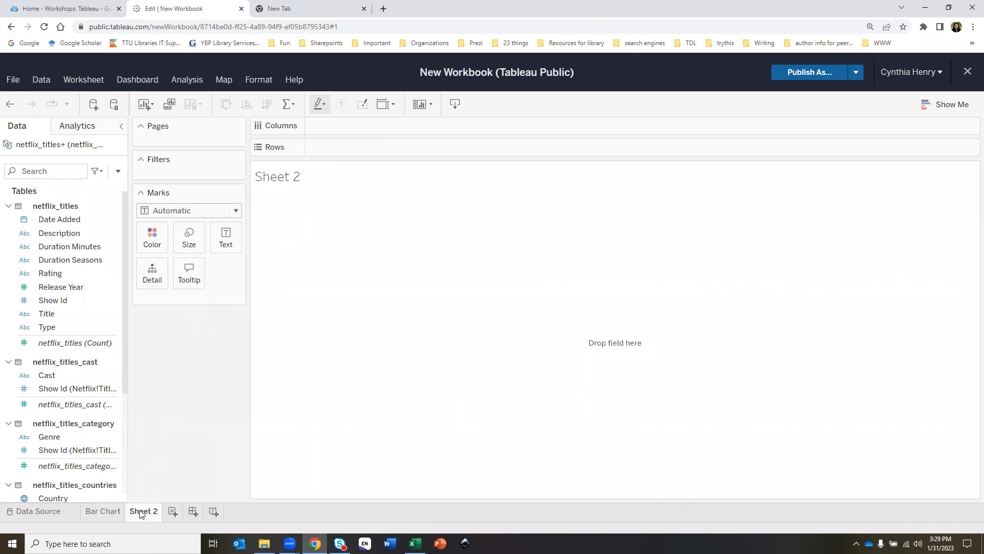
pyautogui.rightClick(141, 513)
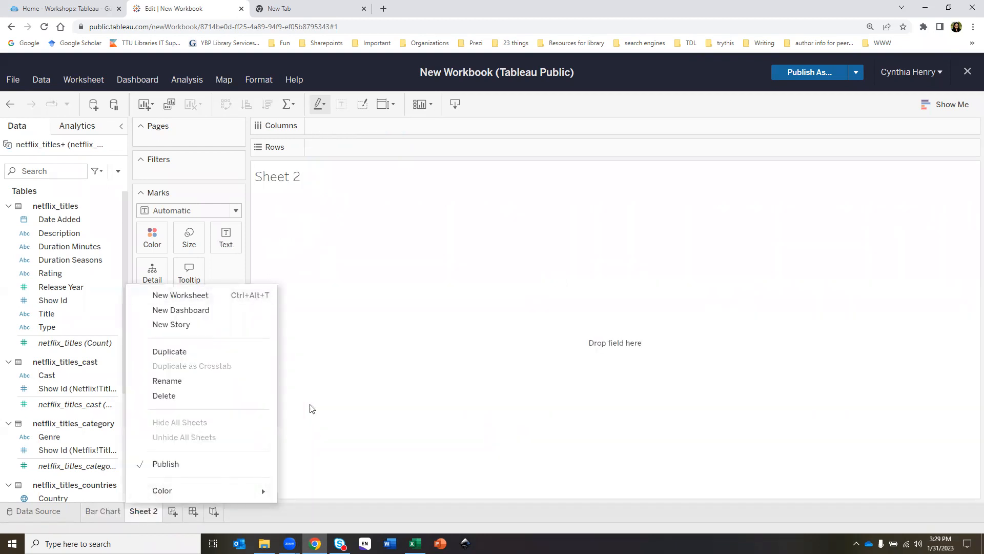
pyautogui.click(169, 380)
pyautogui.write('L')
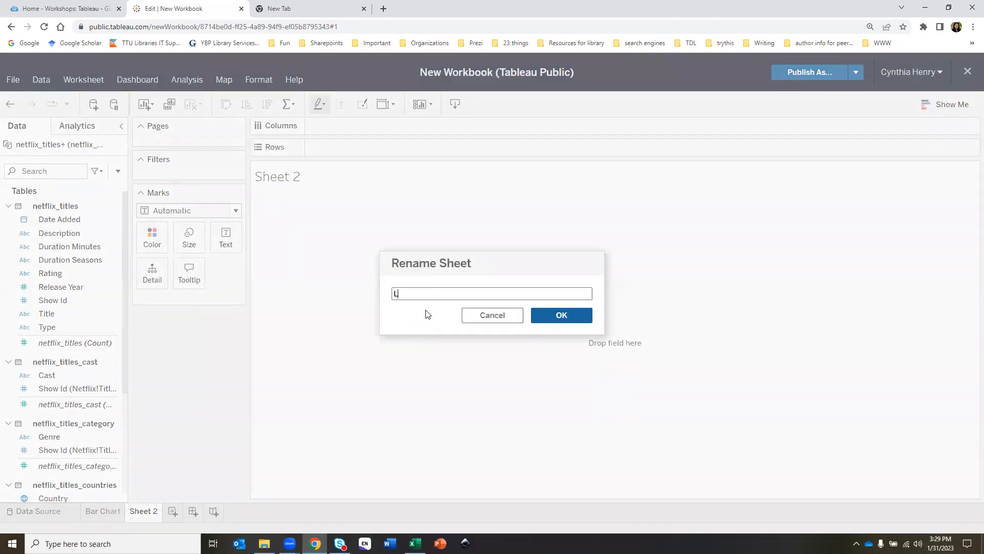
pyautogui.write('ine Chart')
pyautogui.click(544, 322)
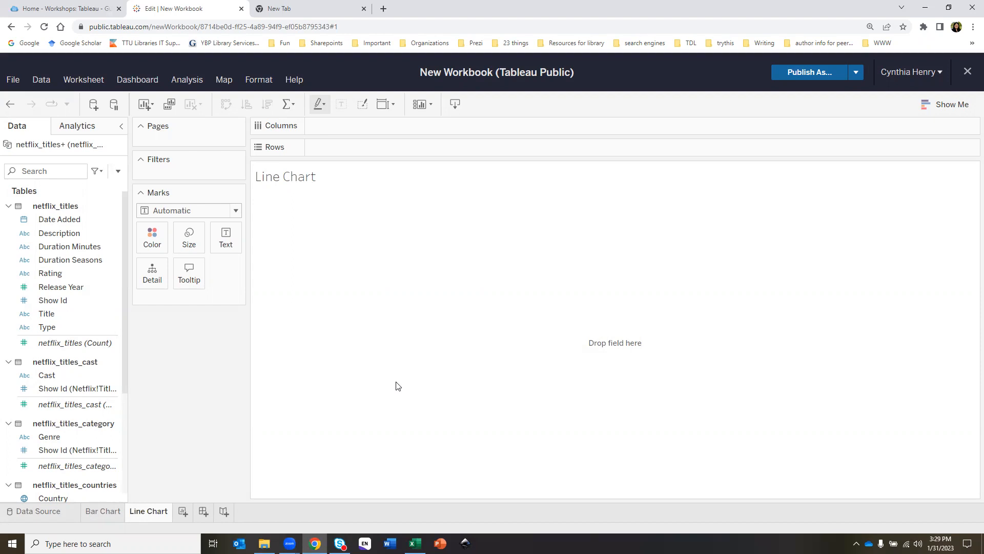
# Build a line chart with the year of Date Added as columns and the netflix_titles count as rows
pyautogui.click(66, 223)
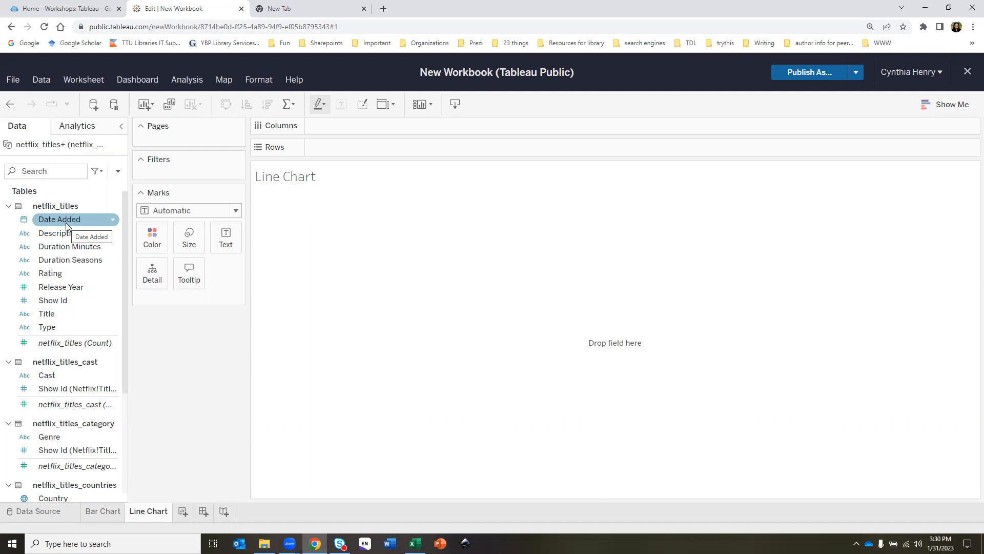
pyautogui.moveTo(64, 222); pyautogui.dragTo(380, 128)
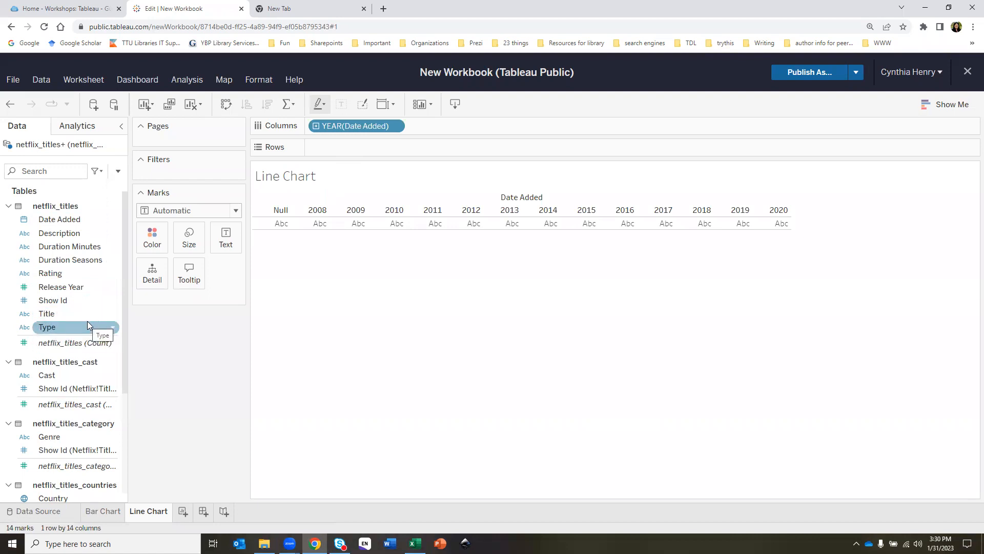
pyautogui.moveTo(74, 312); pyautogui.dragTo(352, 149)
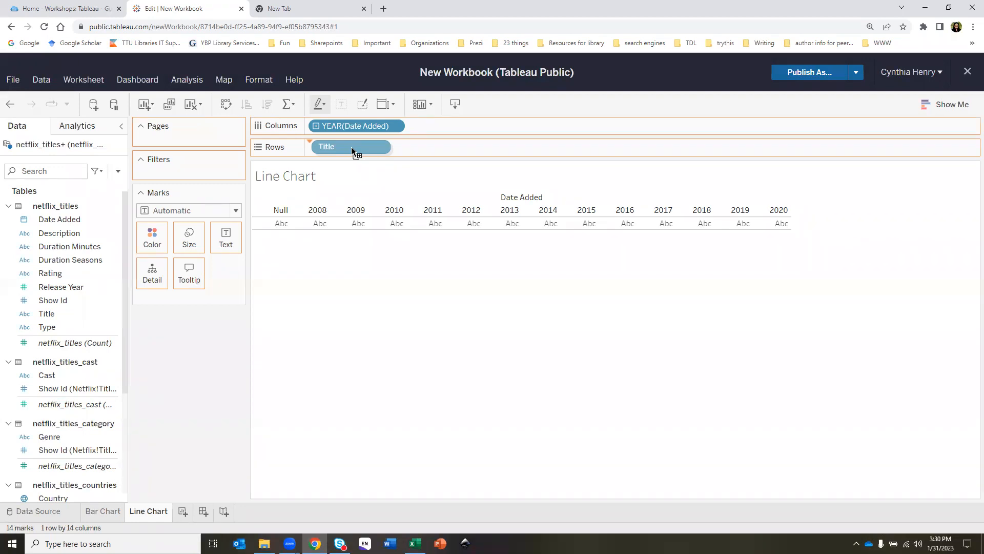
pyautogui.moveTo(352, 146); pyautogui.dragTo(78, 316)
pyautogui.moveTo(145, 322); pyautogui.dragTo(346, 144)
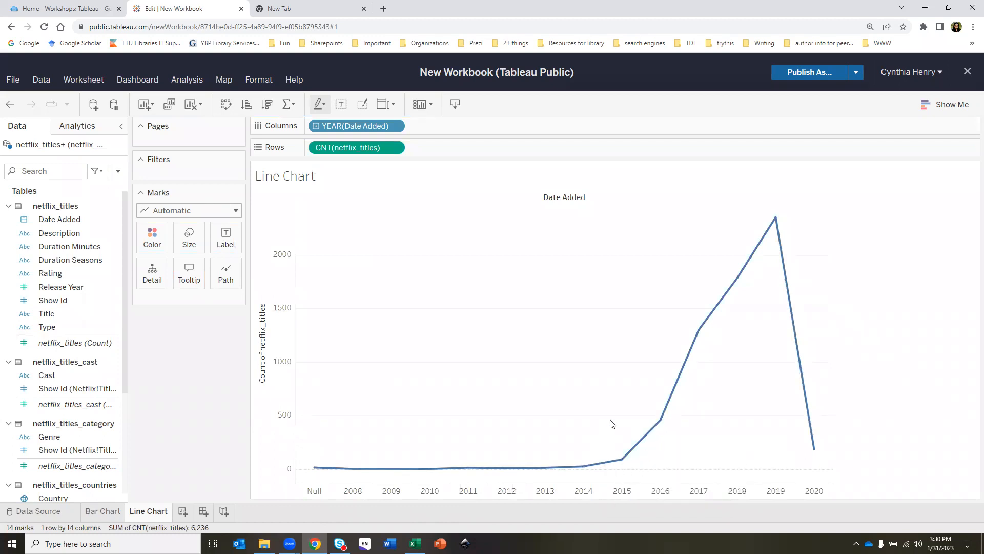
pyautogui.moveTo(620, 466)
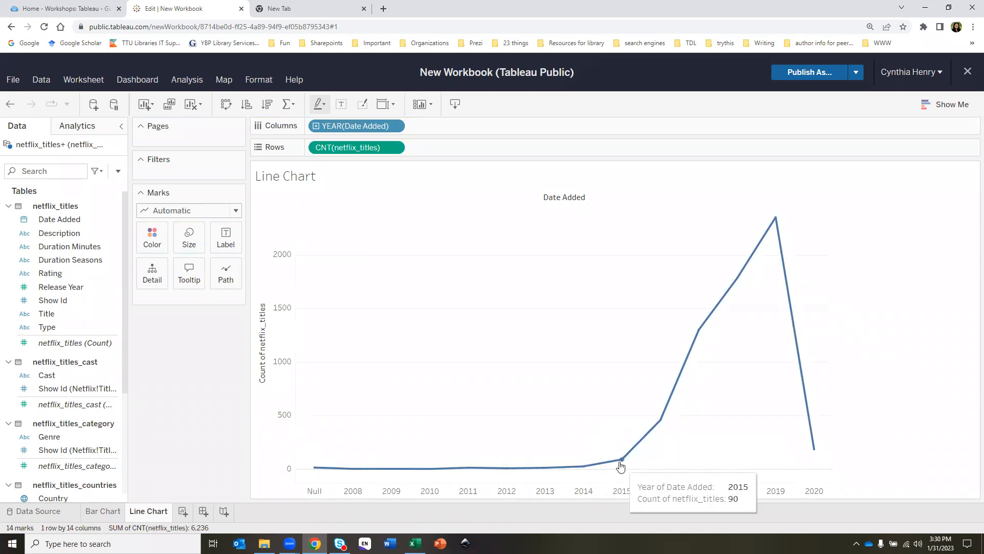
# Change Date Added in the line chart's columns from discrete year to the continuous Month level
pyautogui.moveTo(663, 425)
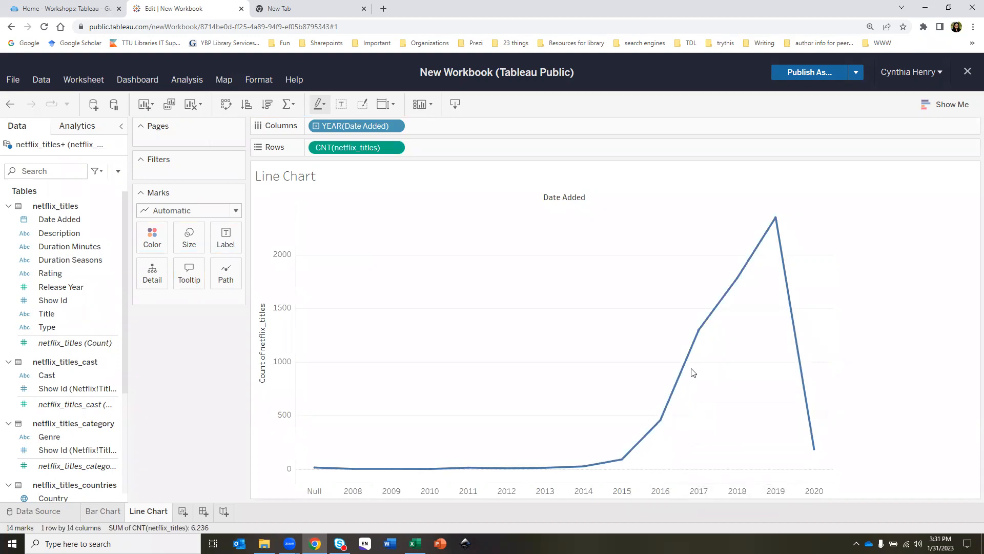
pyautogui.moveTo(781, 263)
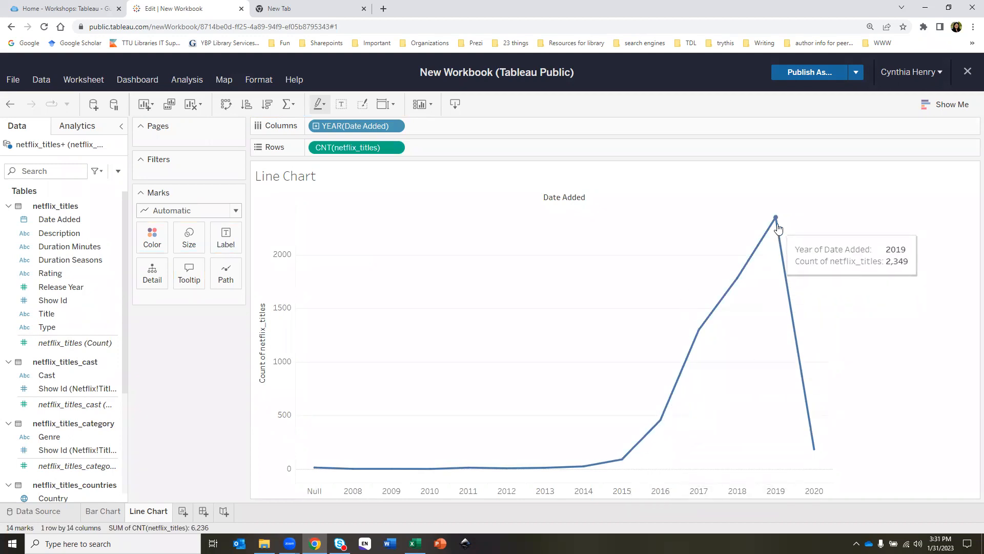
pyautogui.moveTo(814, 453)
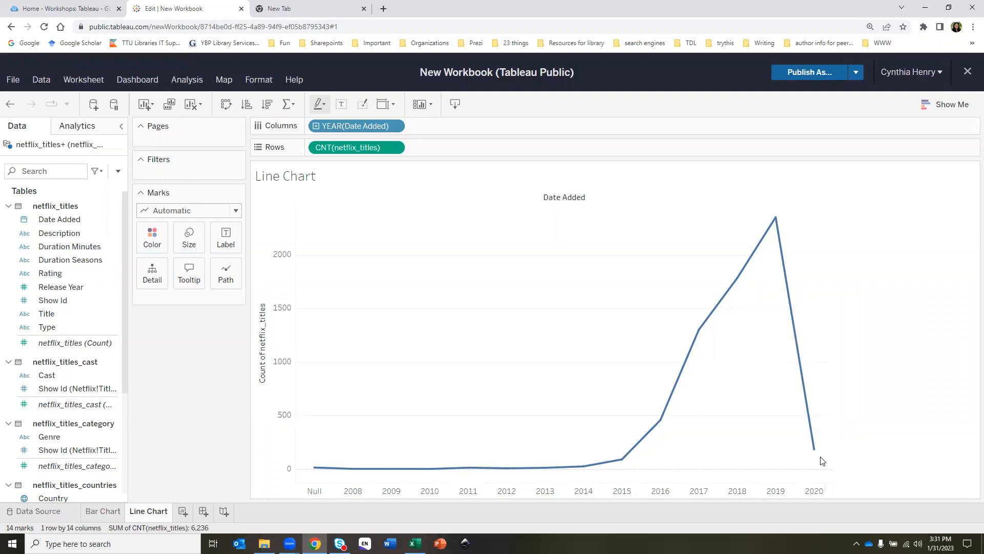
pyautogui.rightClick(334, 127)
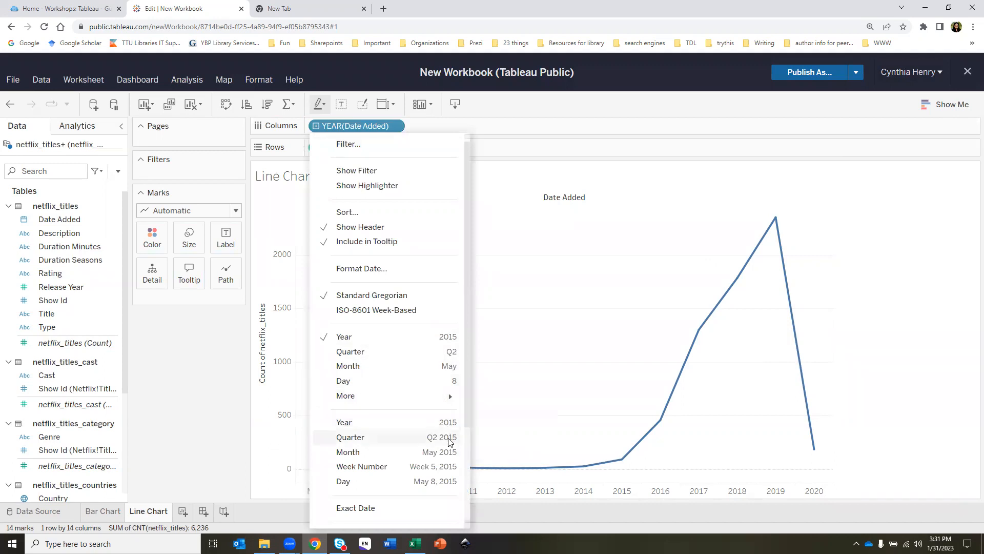
pyautogui.click(348, 454)
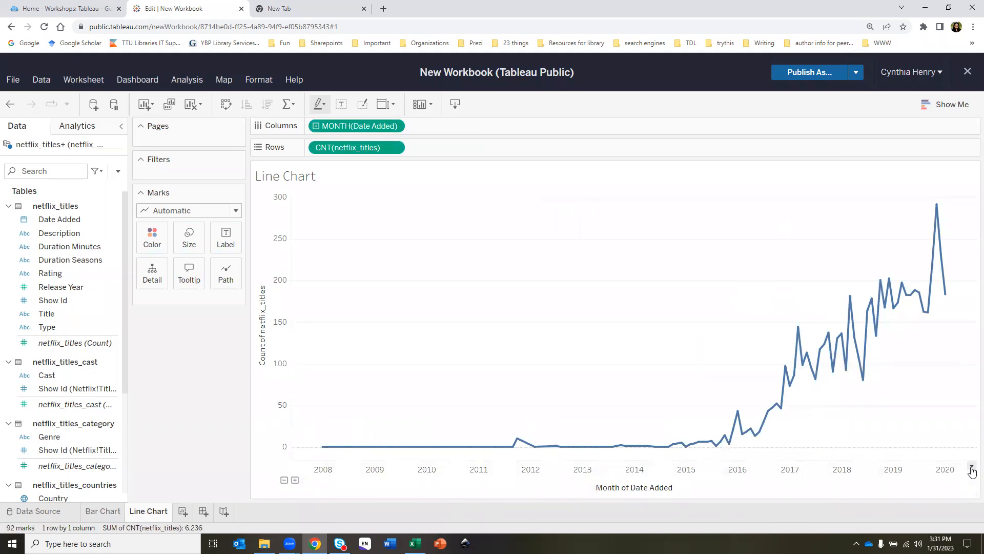
pyautogui.click(947, 472)
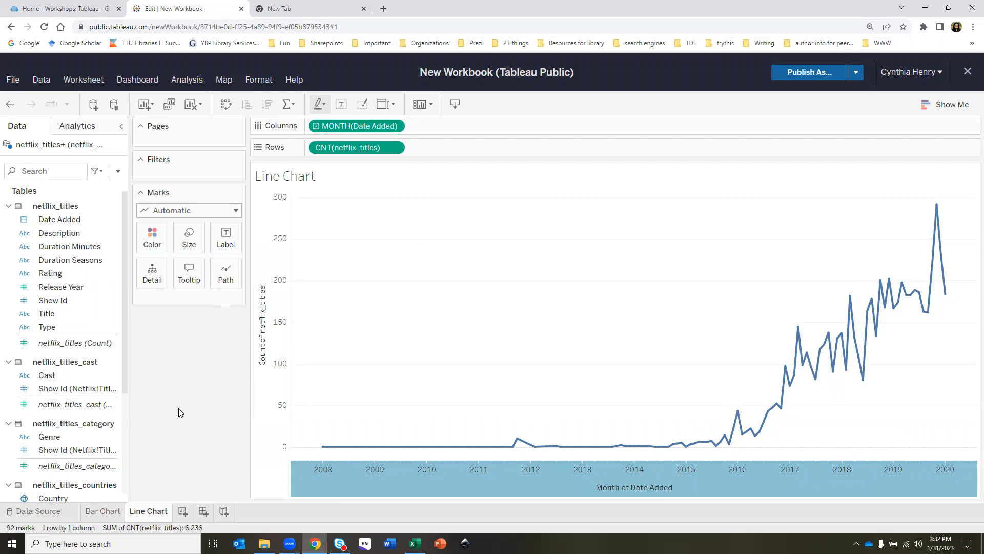
# Add a new worksheet and name it Map
pyautogui.click(183, 512)
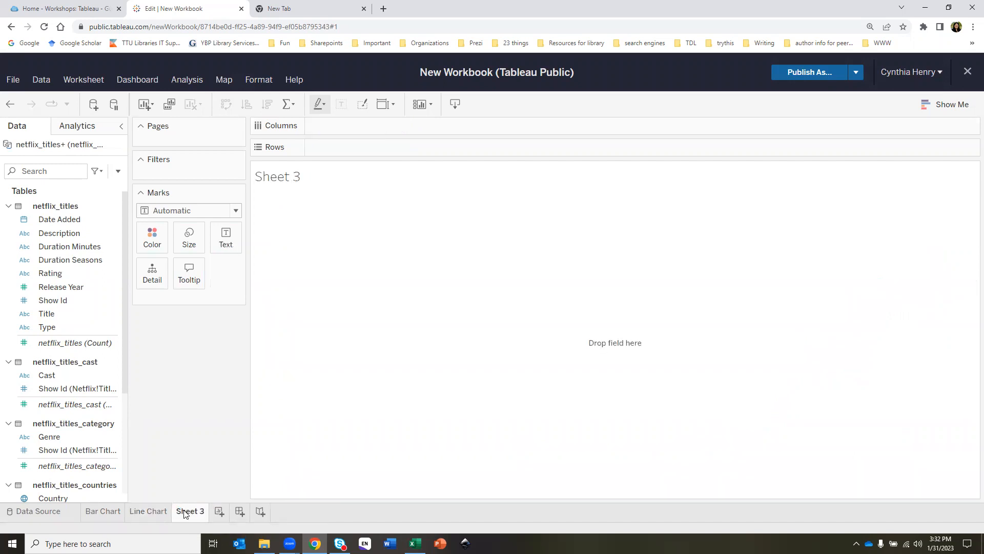
pyautogui.rightClick(186, 513)
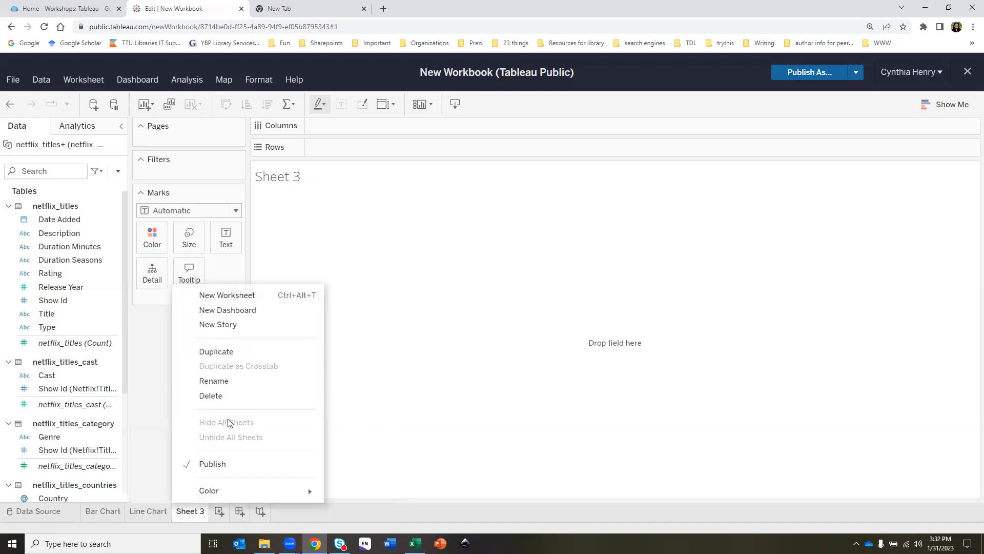
pyautogui.click(246, 395)
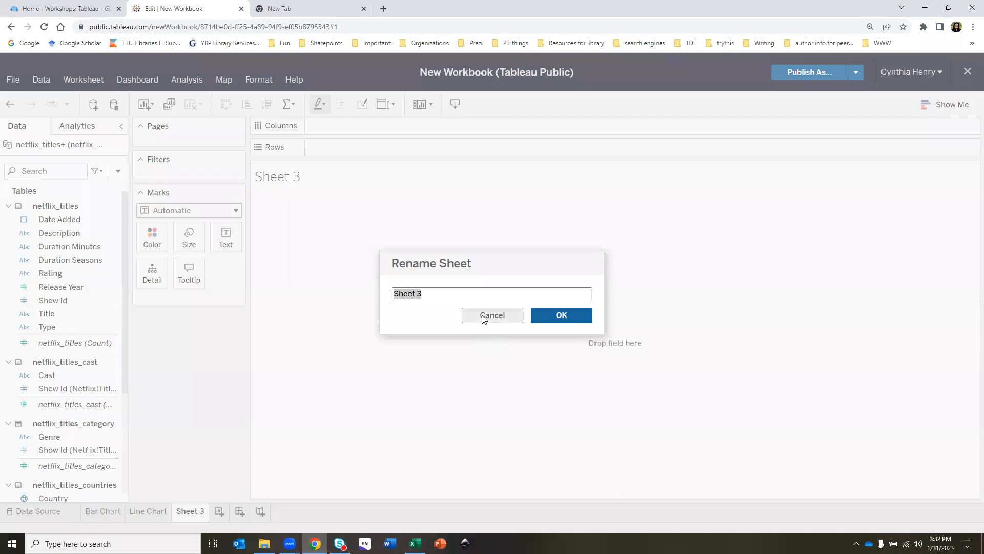
pyautogui.write('Map')
pyautogui.click(570, 314)
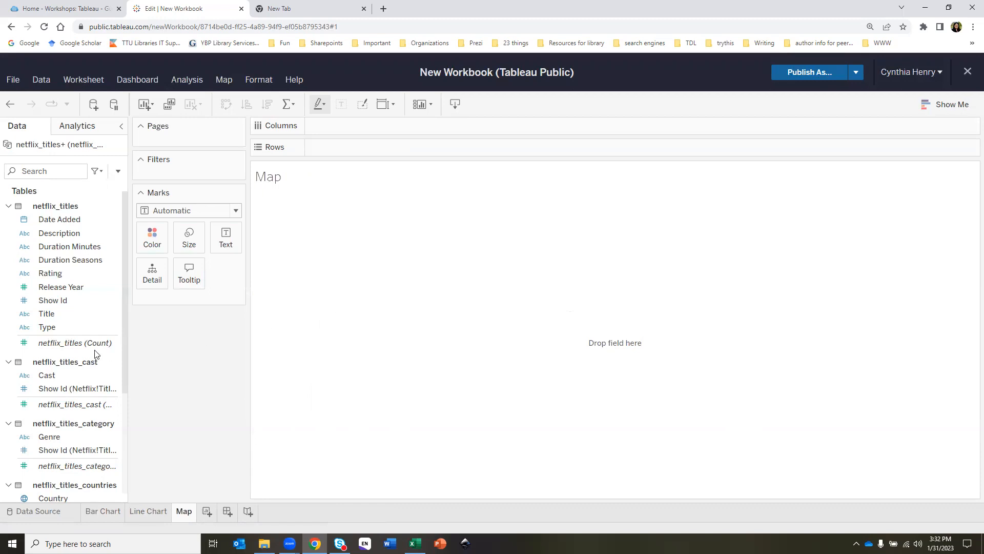
# Plot the Country field from netflix_titles_countries as points on a world map and adjust the map's position
pyautogui.scroll(-3, 95, 354)
pyautogui.click(47, 339)
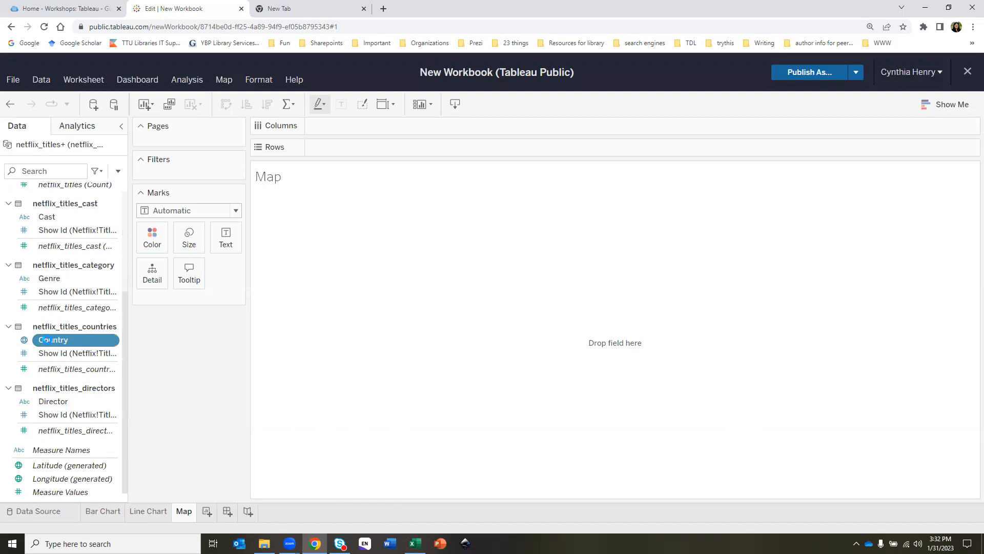
pyautogui.doubleClick(46, 339)
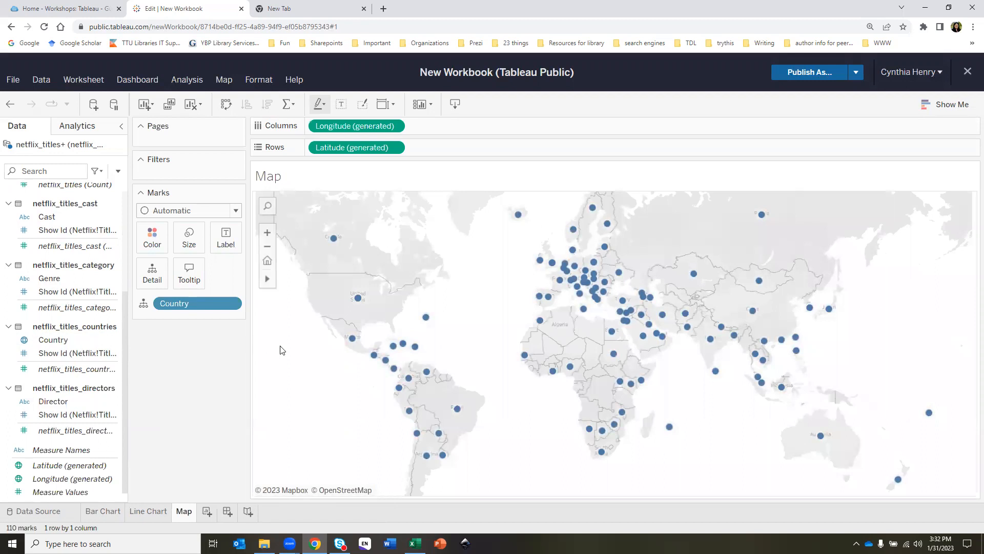
pyautogui.click(267, 279)
pyautogui.moveTo(268, 280)
pyautogui.click(302, 280)
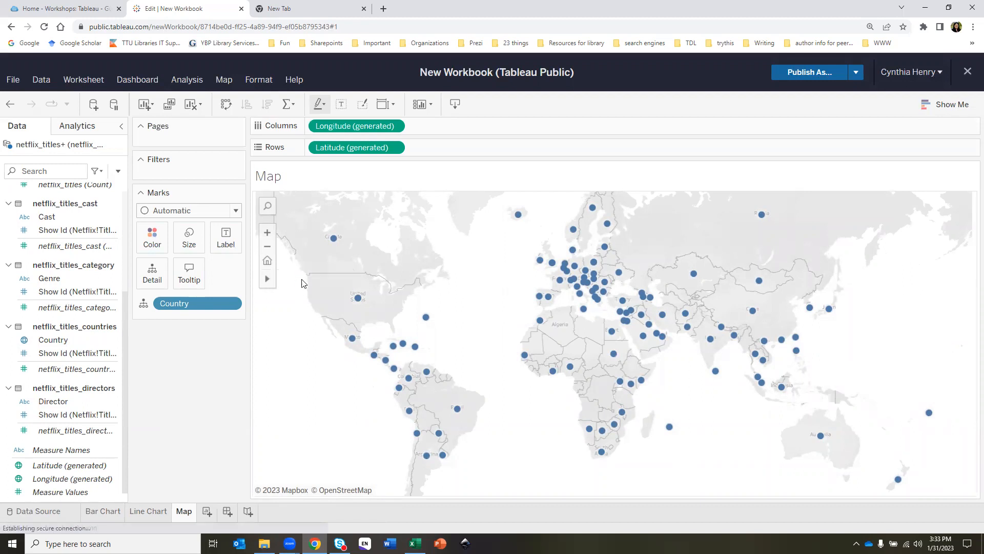
pyautogui.moveTo(495, 346); pyautogui.dragTo(496, 375)
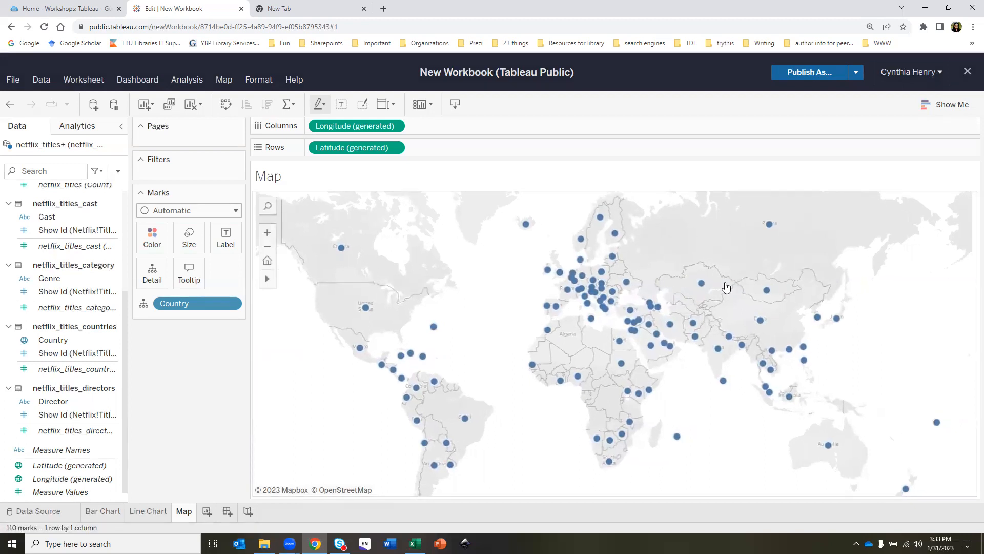
# Convert the country point map into a filled map and recenter it
pyautogui.click(942, 105)
pyautogui.click(914, 168)
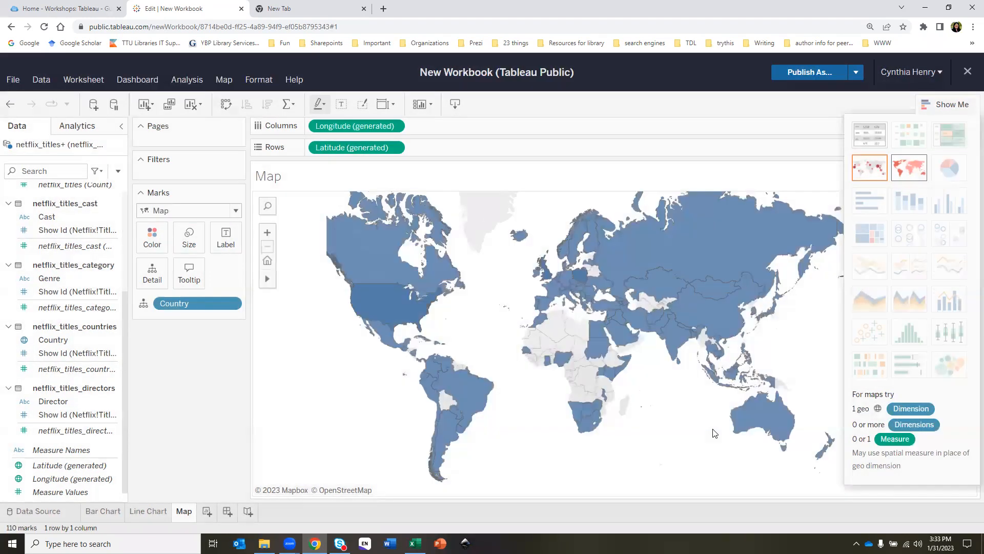
pyautogui.click(942, 106)
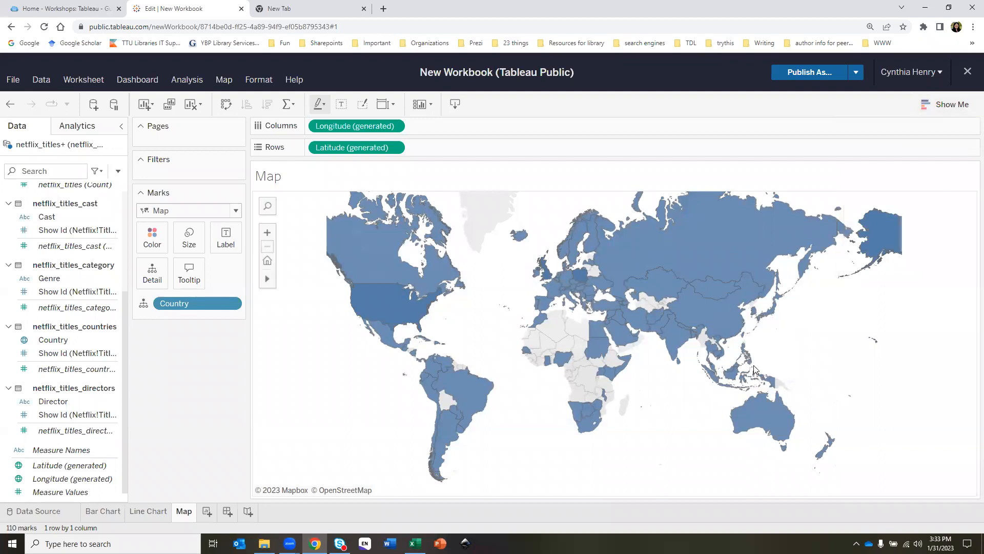
pyautogui.moveTo(353, 351); pyautogui.dragTo(393, 352)
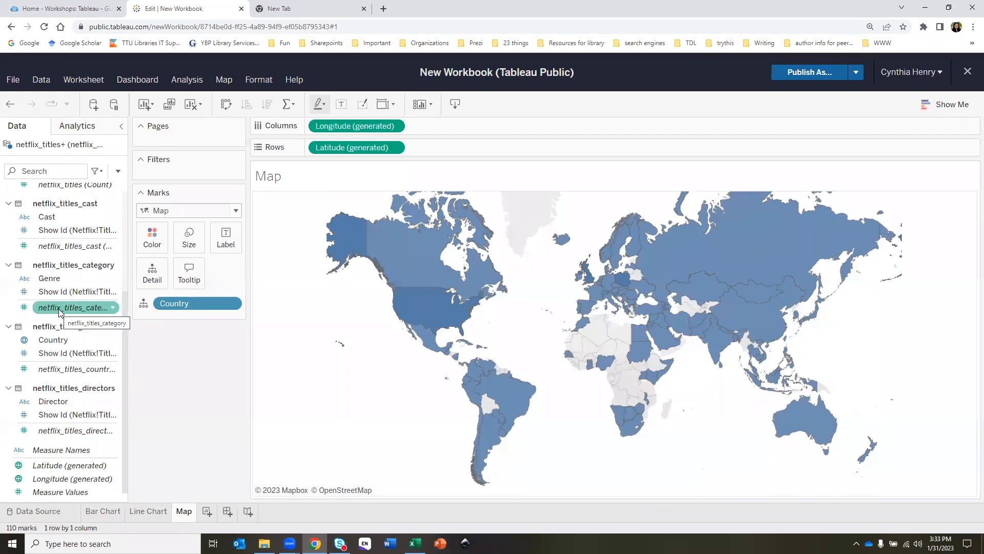
# Color the countries on the map by netflix_titles (Count)
pyautogui.scroll(2, 60, 310)
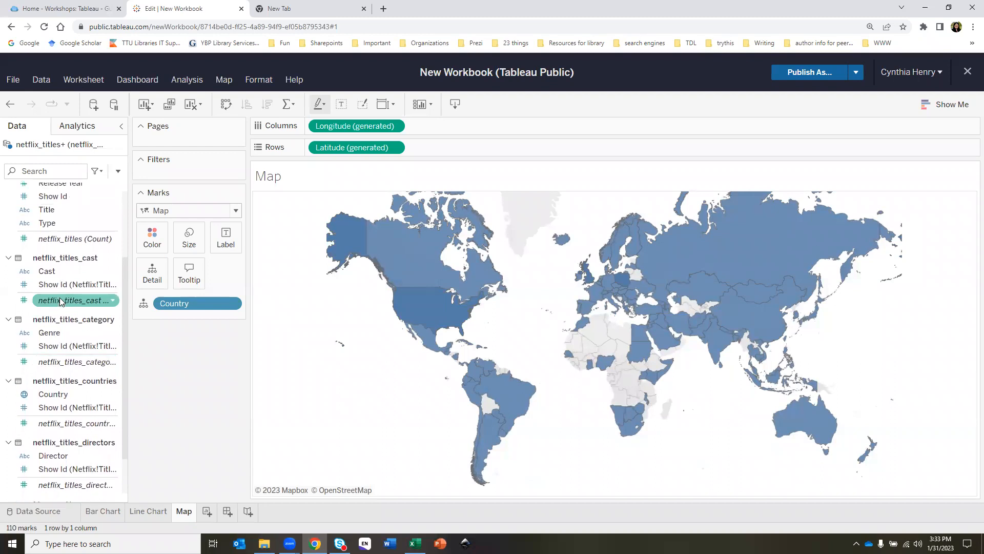
pyautogui.scroll(4, 60, 301)
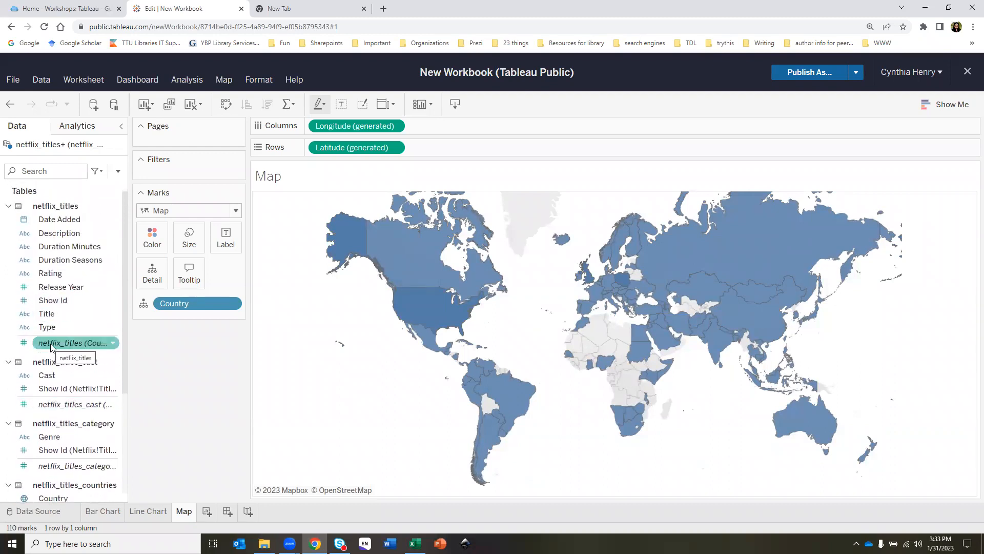
pyautogui.moveTo(51, 347); pyautogui.dragTo(151, 236)
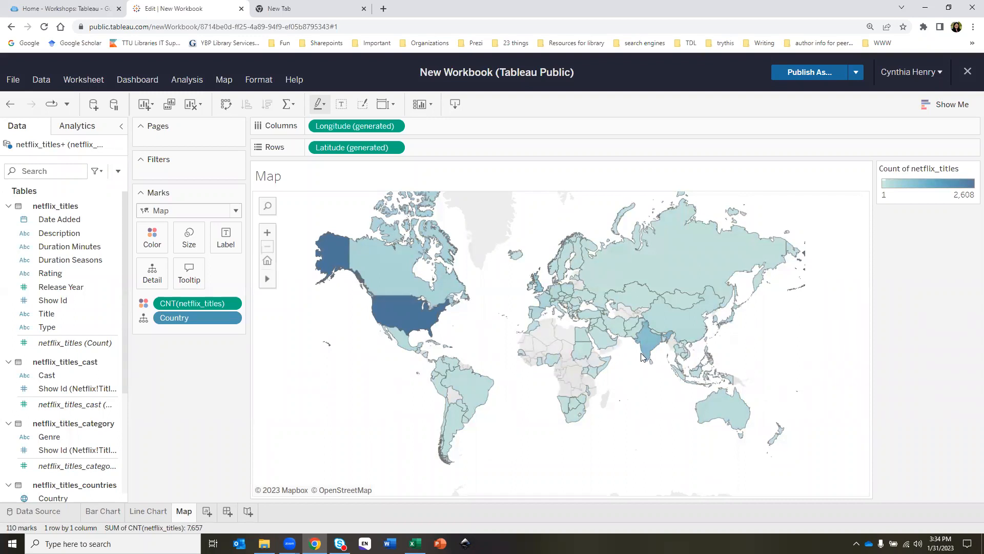
pyautogui.moveTo(645, 353)
pyautogui.moveTo(540, 288)
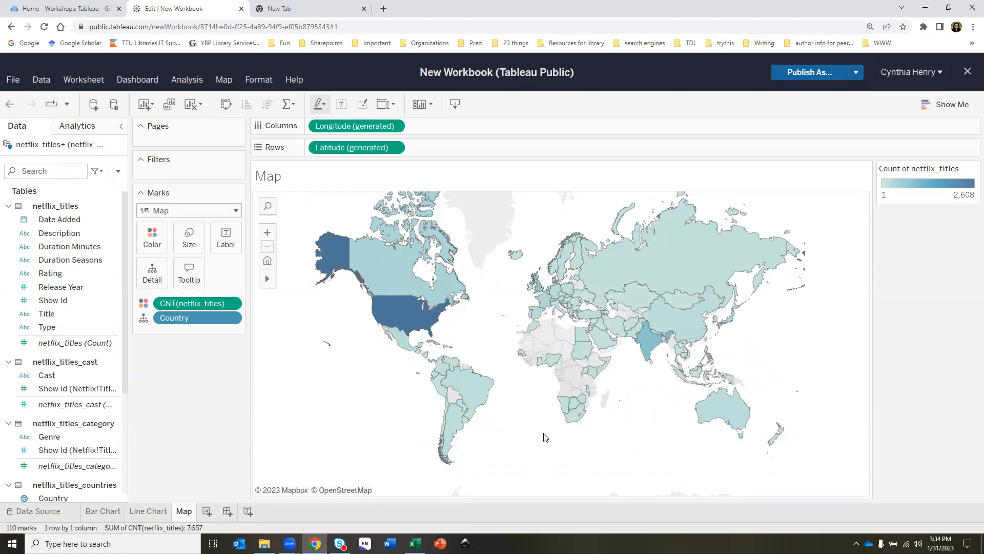
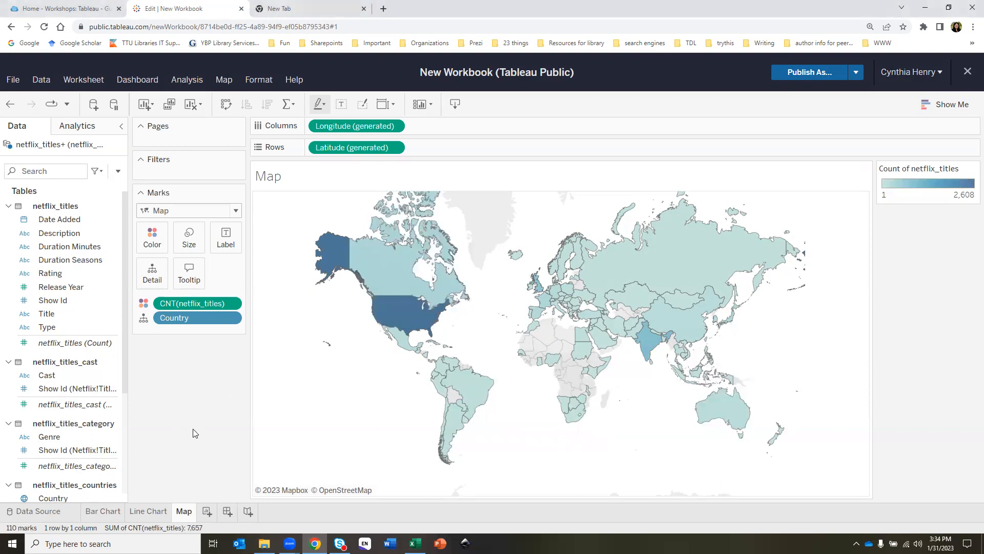
# Add another new worksheet after the Map sheet
pyautogui.click(205, 510)
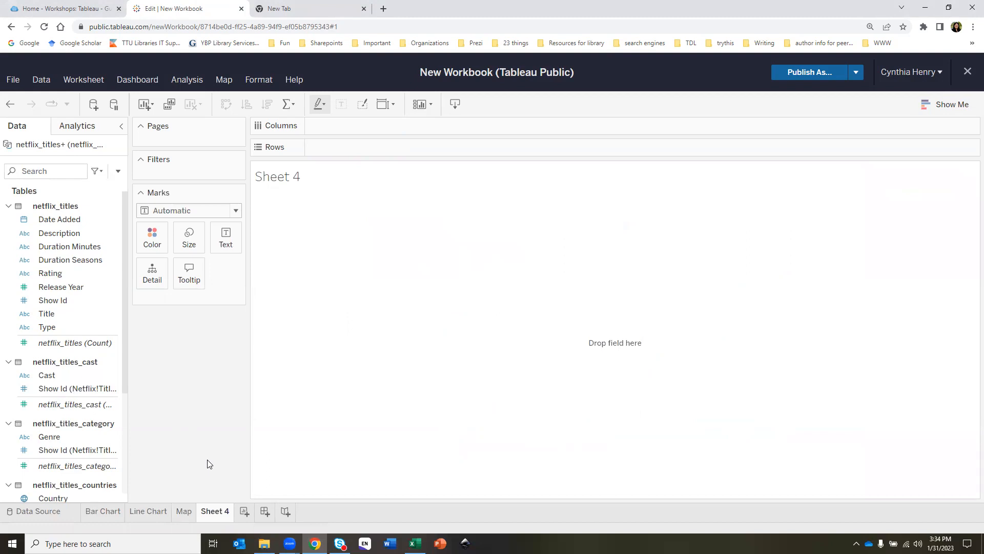
pyautogui.moveTo(56, 434); pyautogui.dragTo(425, 342)
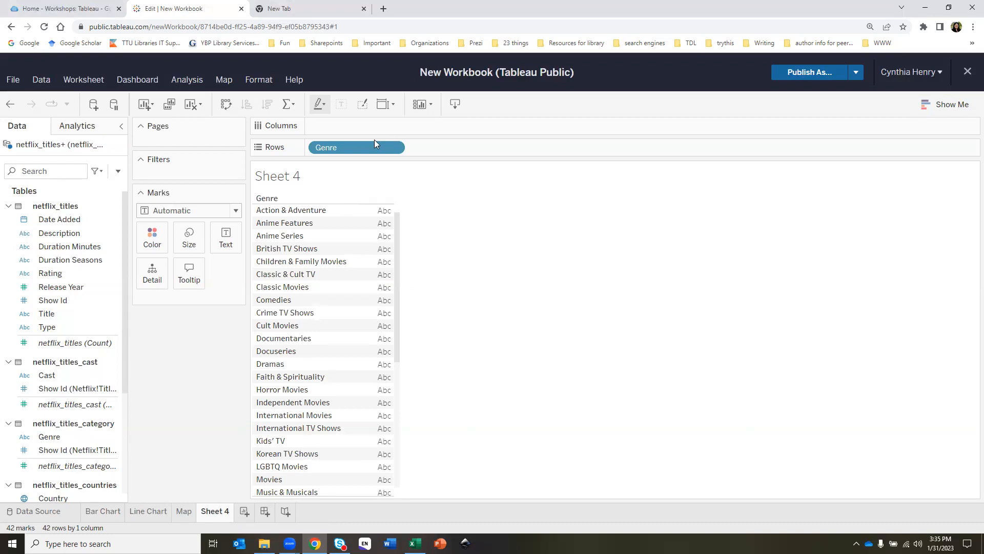
pyautogui.moveTo(361, 147); pyautogui.dragTo(199, 277)
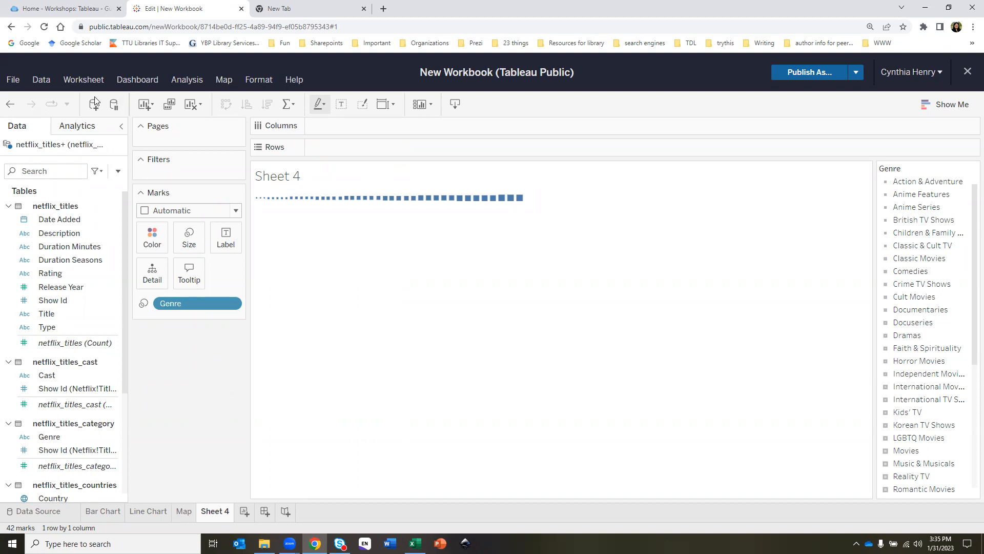
pyautogui.click(8, 103)
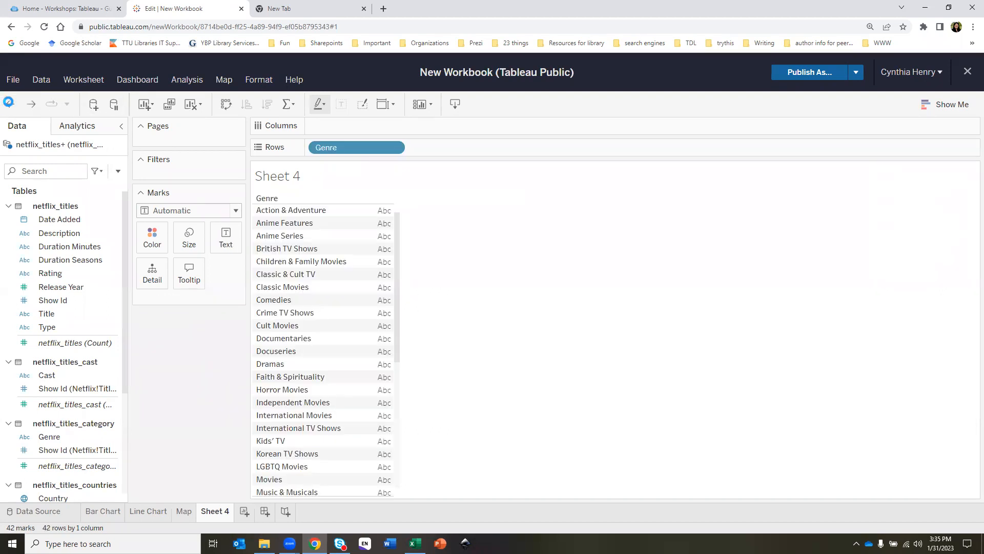
pyautogui.click(8, 103)
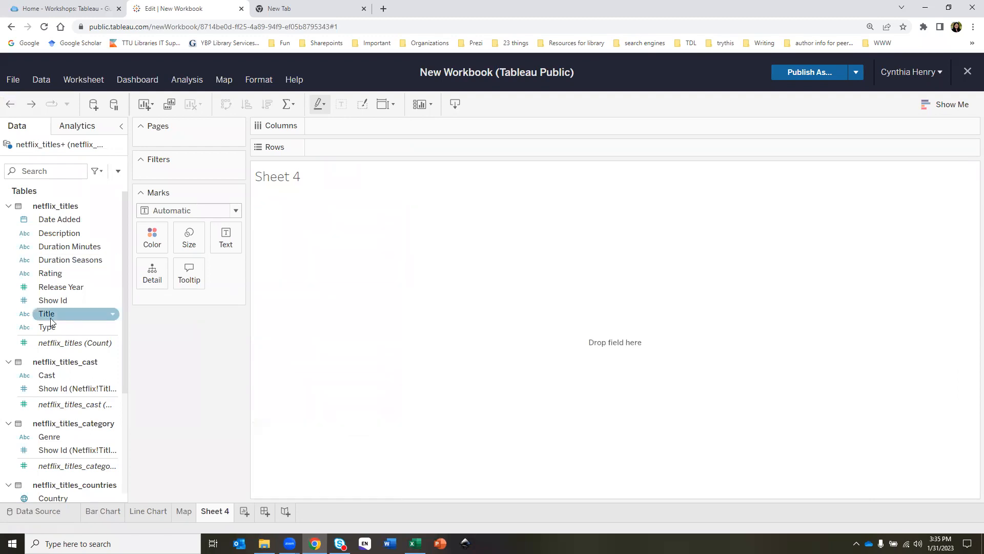
# Add Genre to the marks, assign it to Color, and set the mark type to Circle
pyautogui.moveTo(62, 436); pyautogui.dragTo(230, 237)
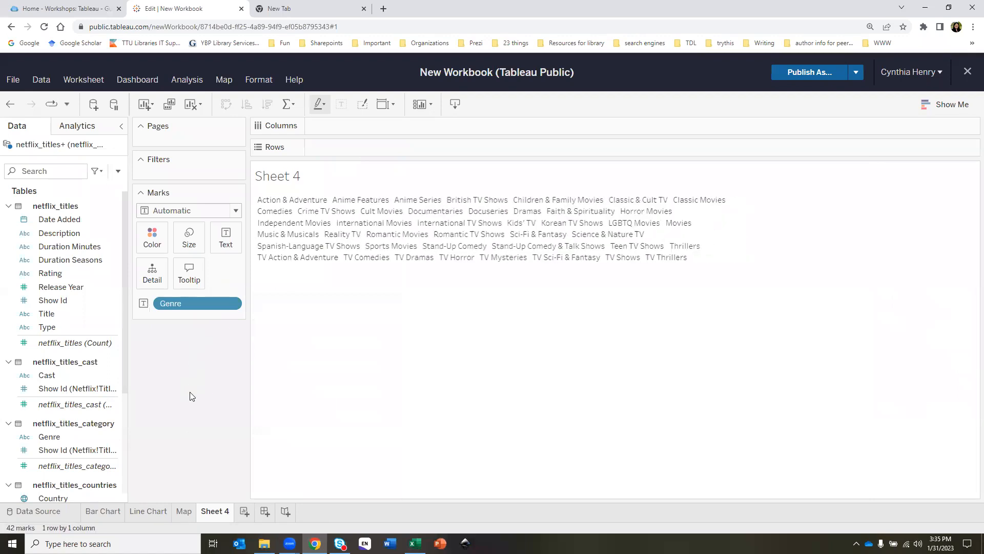
pyautogui.moveTo(176, 302); pyautogui.dragTo(188, 239)
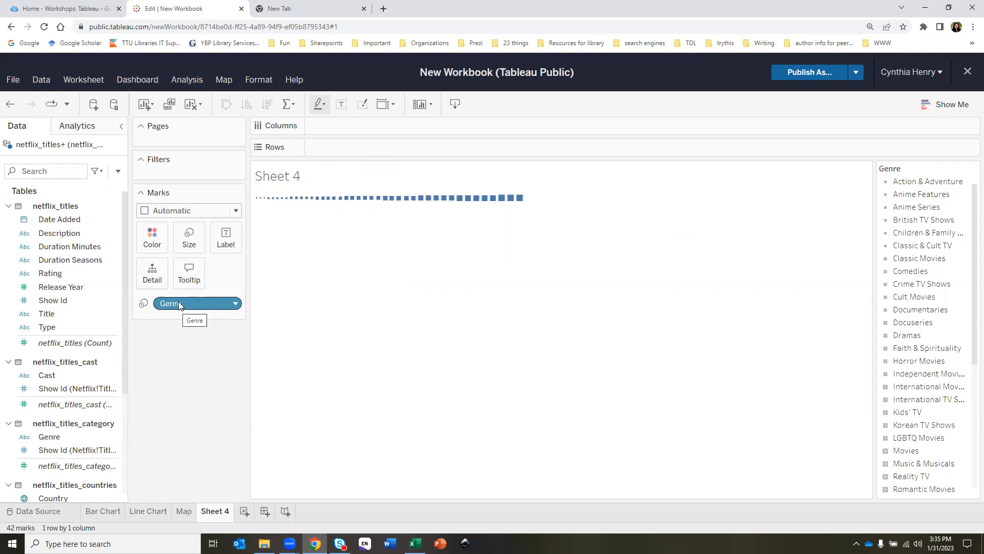
pyautogui.moveTo(179, 303); pyautogui.dragTo(154, 236)
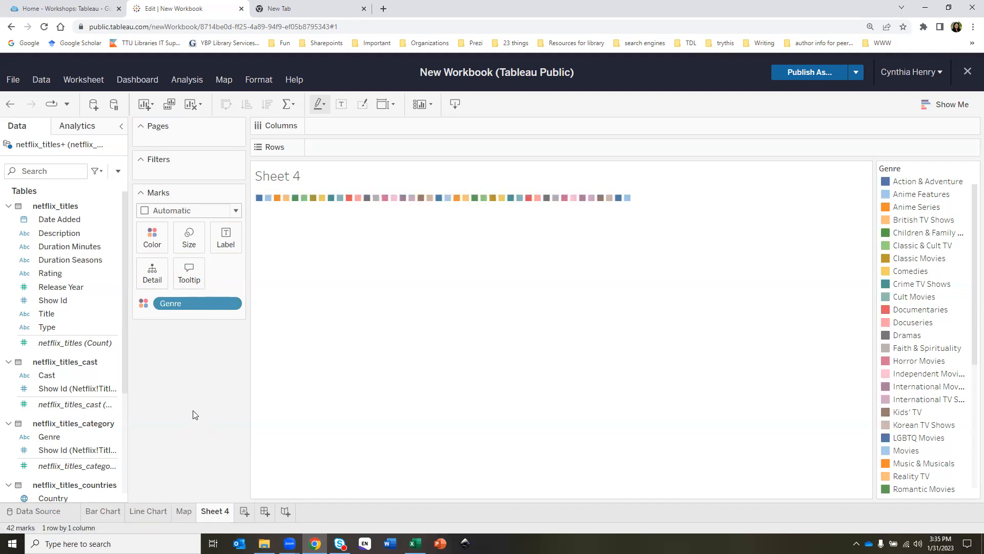
pyautogui.click(219, 211)
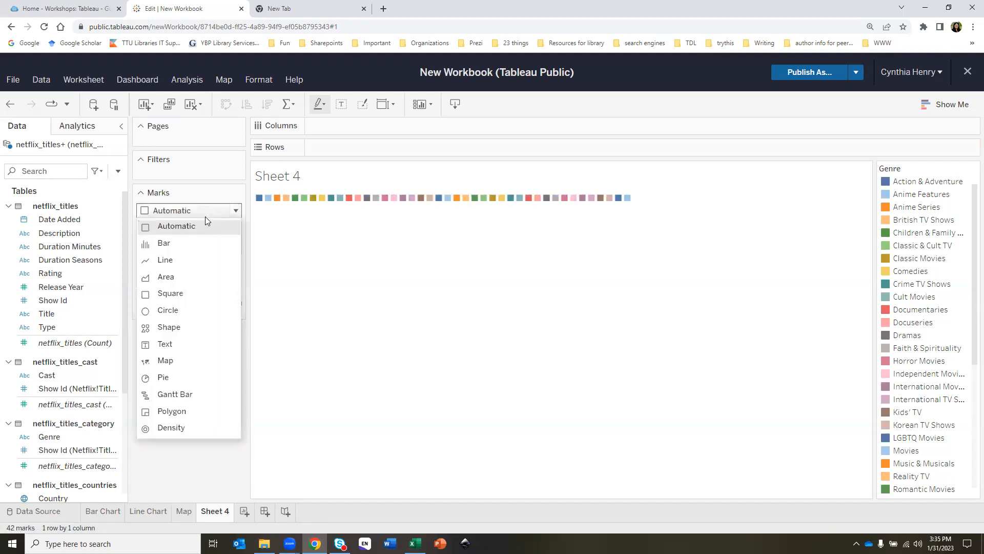
pyautogui.click(188, 316)
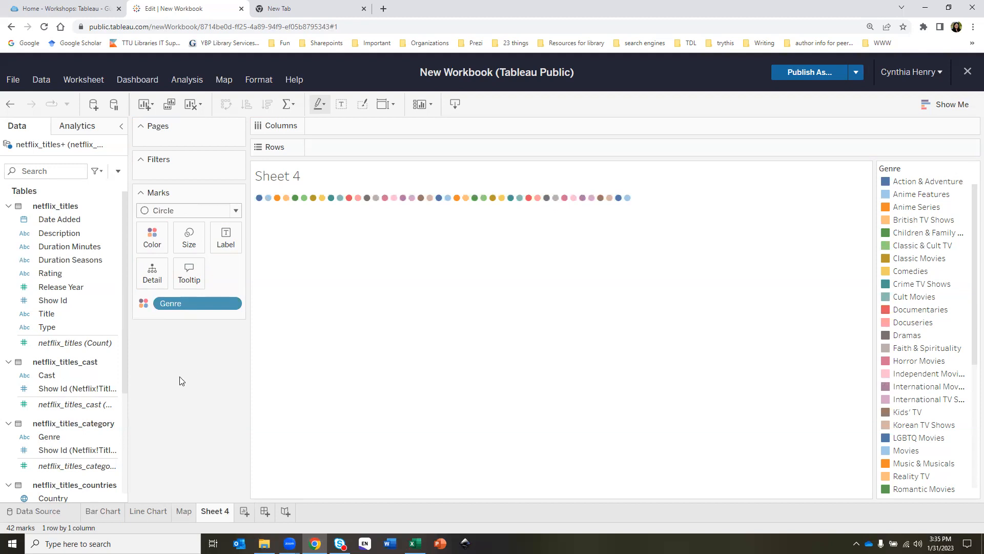
# Filter the sheet by the count of netflix_titles_category, keeping the full range of values
pyautogui.click(62, 468)
pyautogui.moveTo(61, 467); pyautogui.dragTo(69, 470)
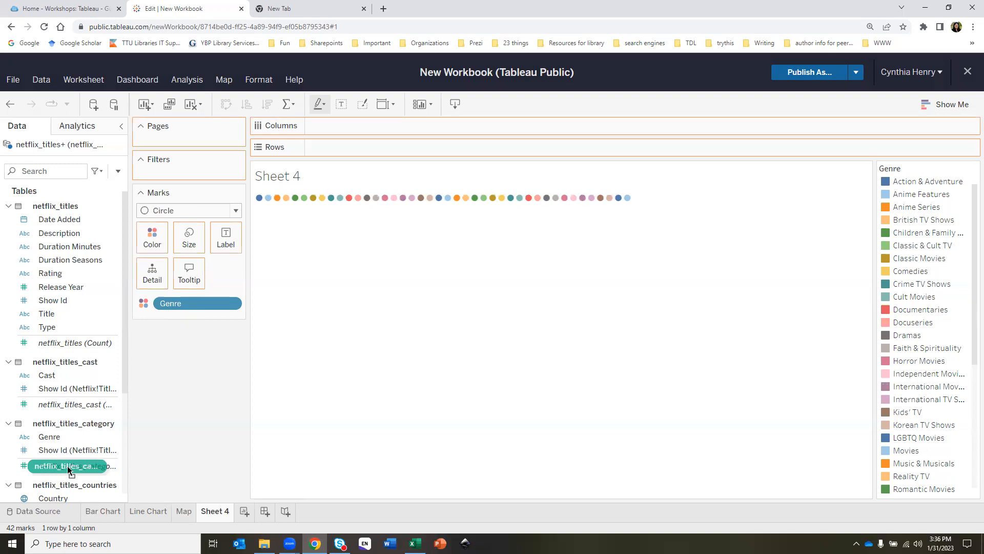
pyautogui.moveTo(71, 471); pyautogui.dragTo(186, 170)
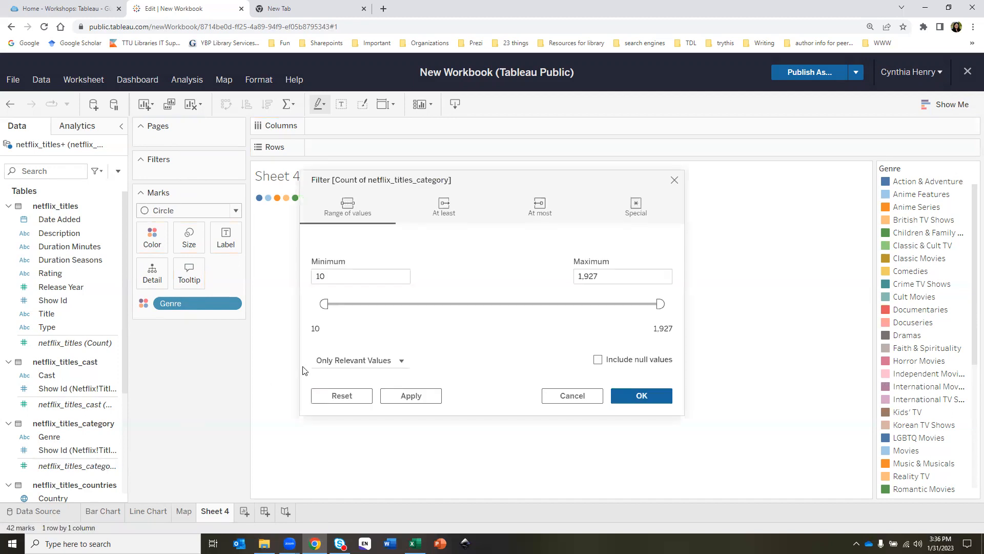
pyautogui.click(641, 396)
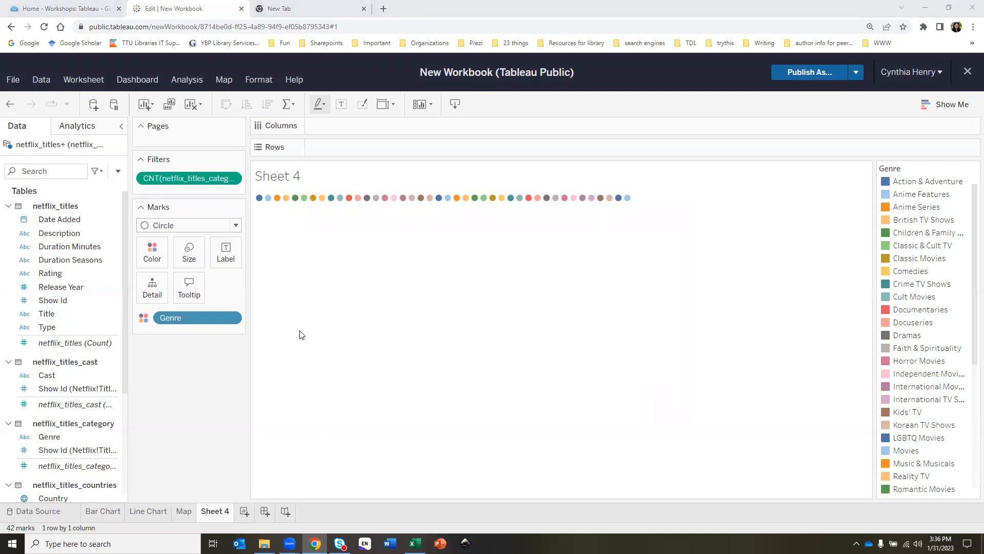
# Switch the genre marks to Text and clear all fields and filters from Sheet 4
pyautogui.click(200, 228)
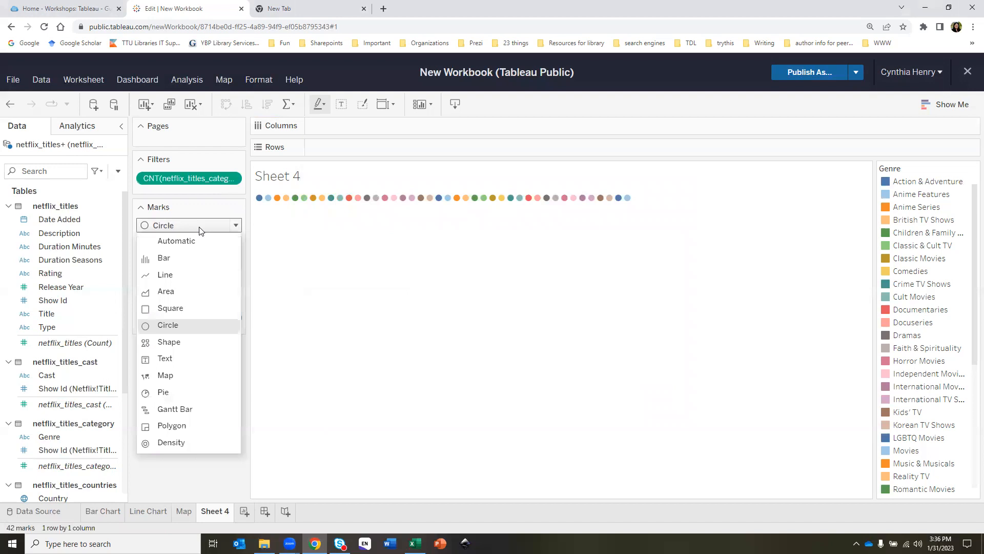
pyautogui.click(181, 355)
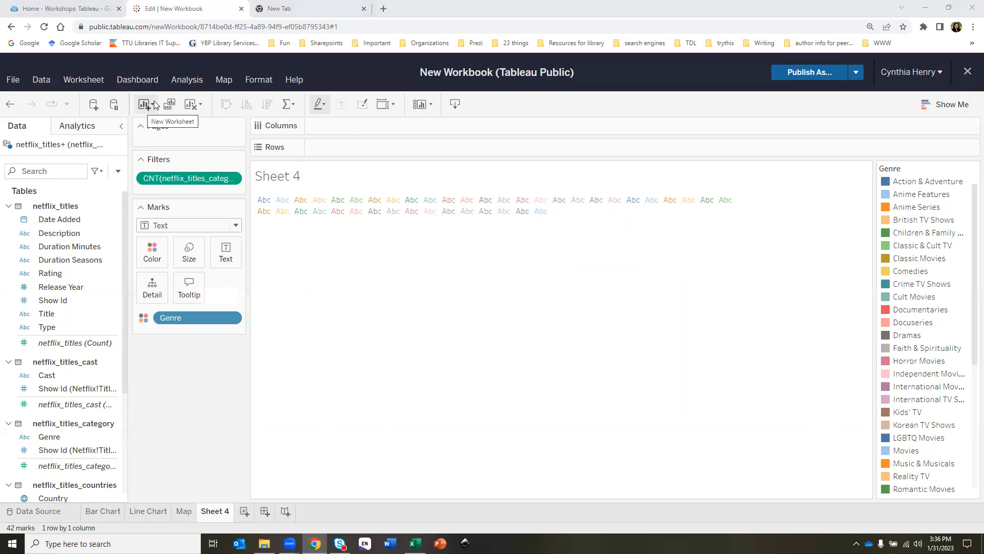
pyautogui.click(192, 106)
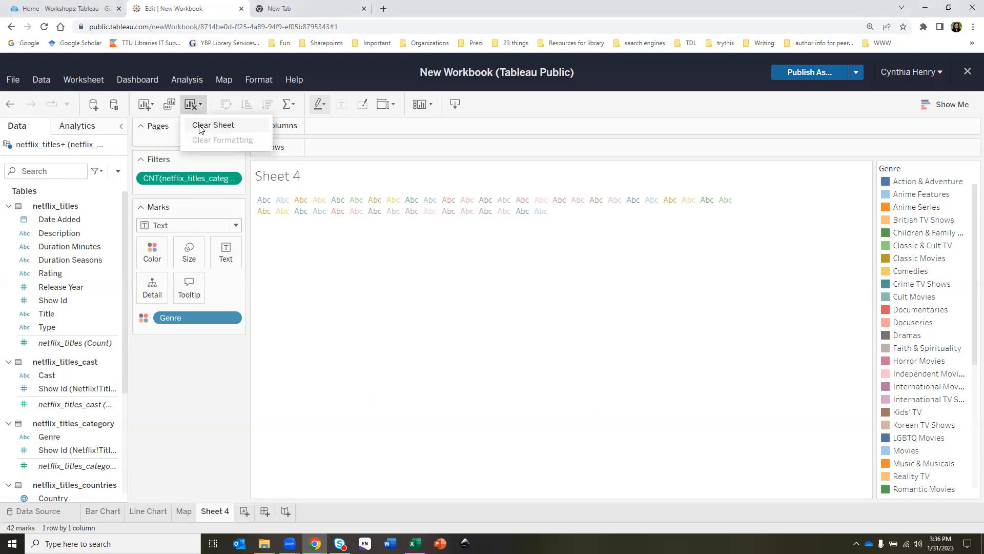
pyautogui.click(201, 126)
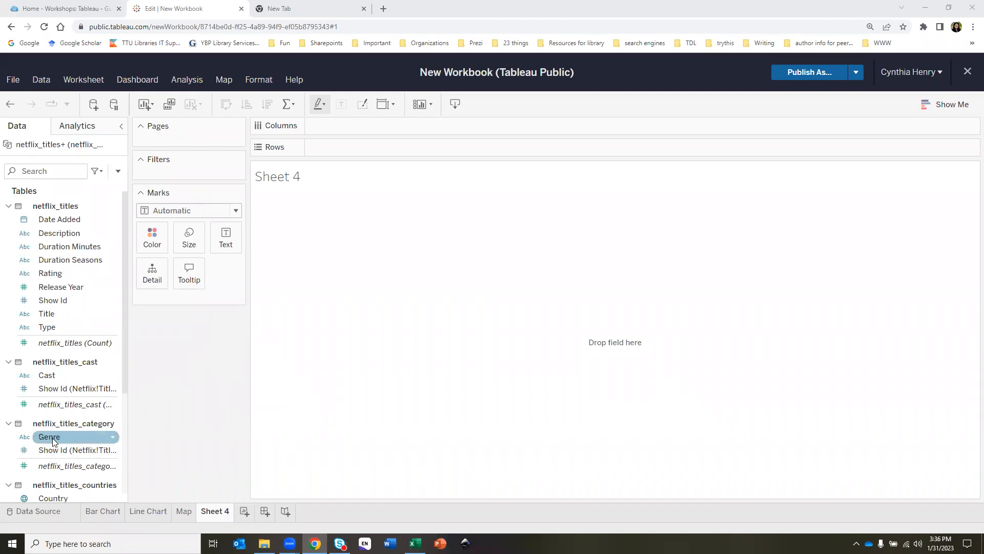
# Try showing Genre as labels with the Text mark type and moving the Genre field to Size
pyautogui.moveTo(53, 437); pyautogui.dragTo(226, 239)
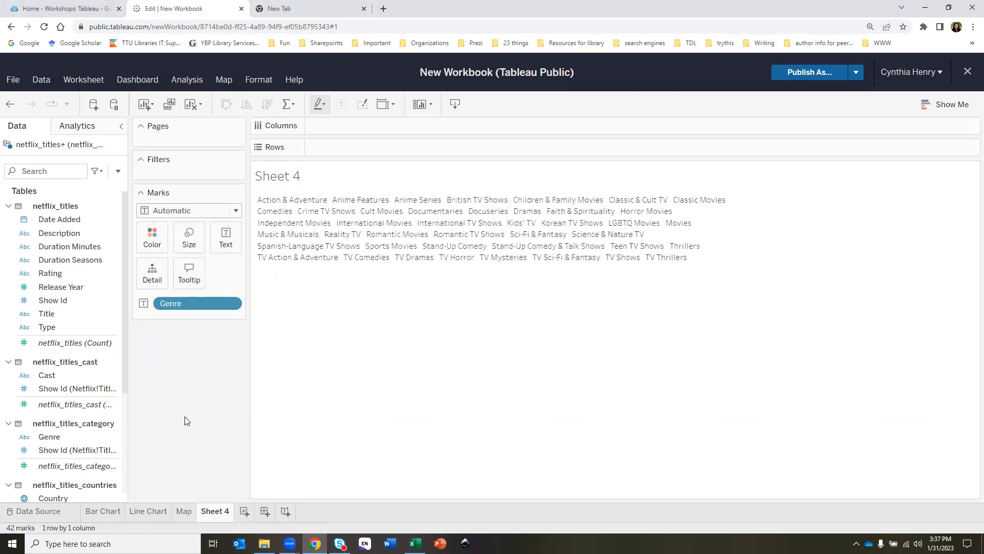
pyautogui.click(222, 214)
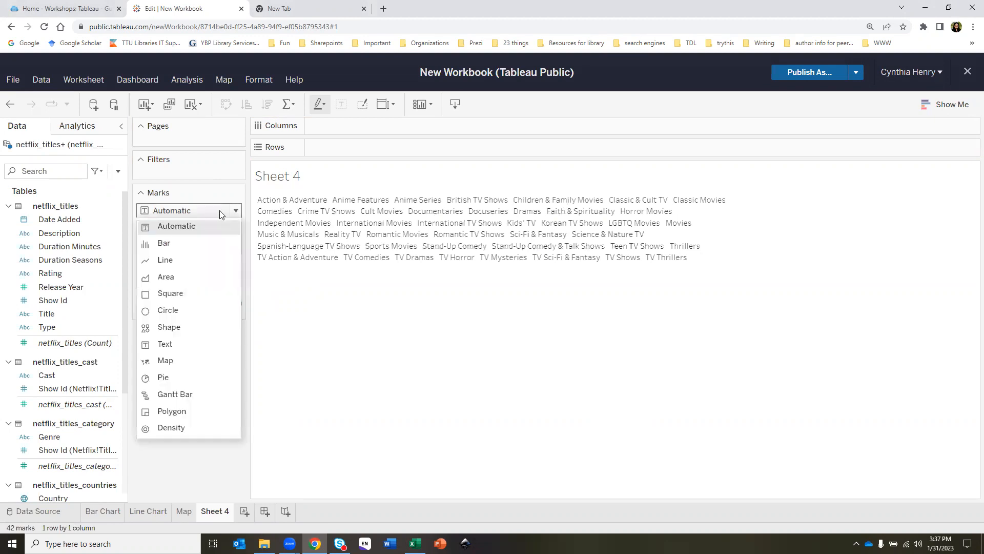
pyautogui.click(182, 345)
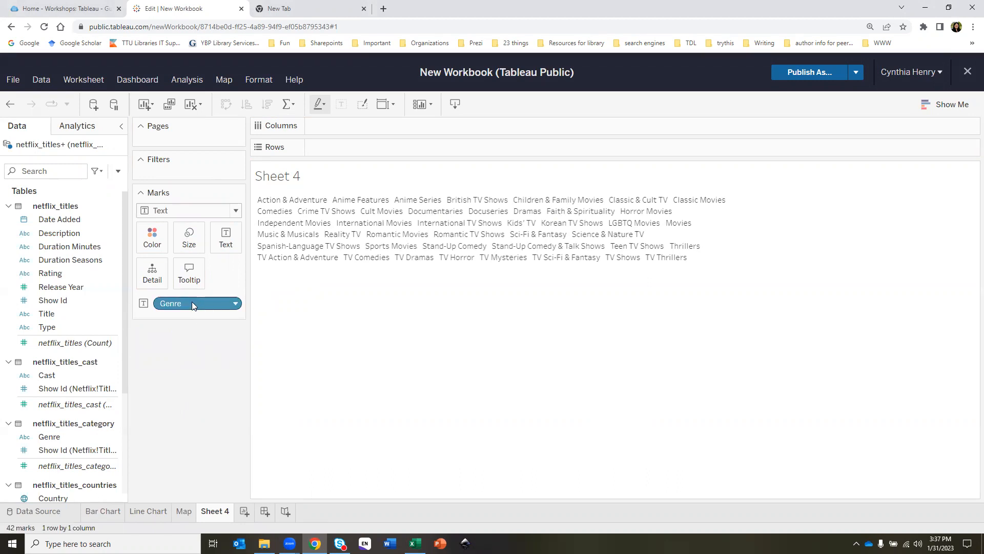
pyautogui.click(235, 211)
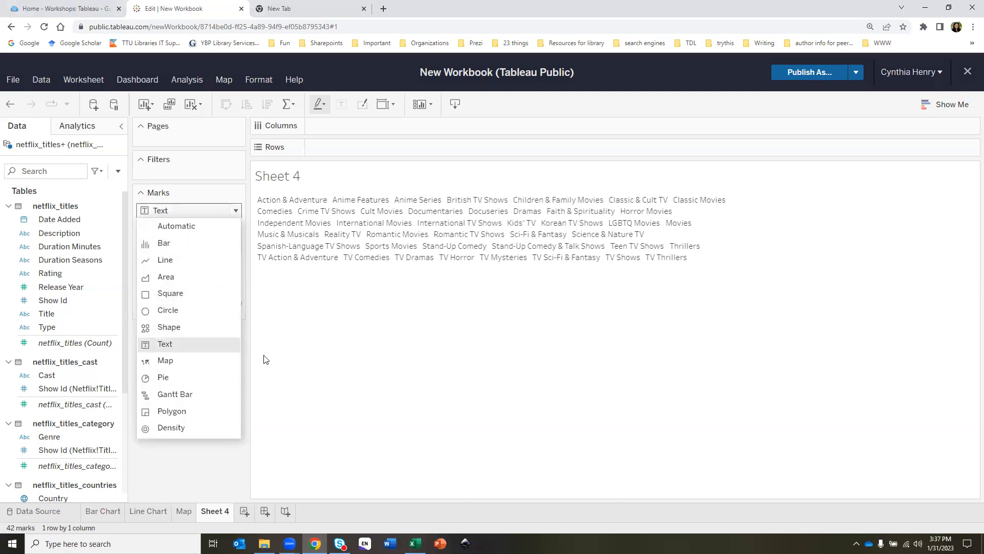
pyautogui.click(295, 365)
pyautogui.moveTo(198, 300); pyautogui.dragTo(194, 235)
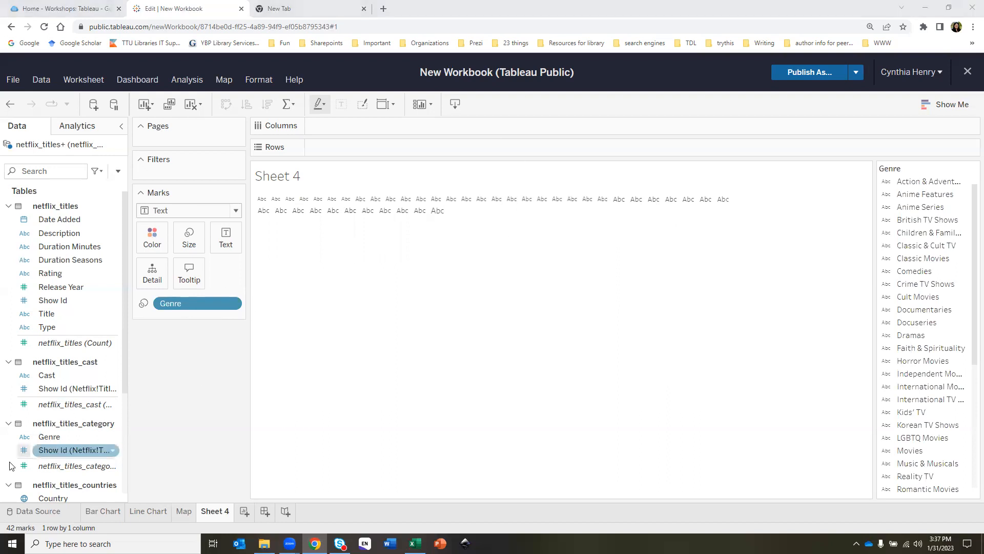
# Examine the Genre and Show Id rows of netflix_titles_category in the data source, and return to Sheet 4
pyautogui.click(34, 513)
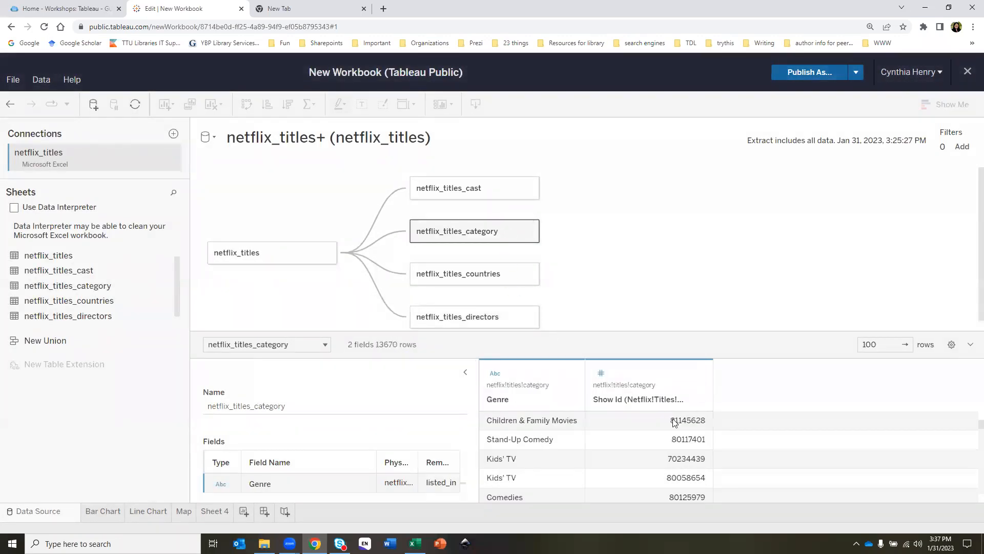
pyautogui.scroll(-2, 649, 452)
pyautogui.scroll(2, 635, 457)
pyautogui.scroll(-4, 535, 451)
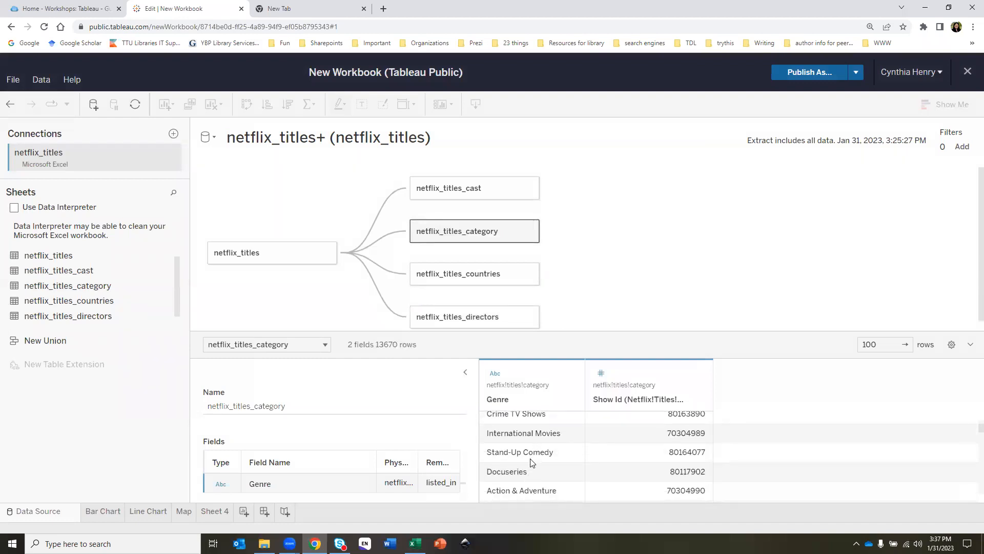
pyautogui.scroll(4, 532, 467)
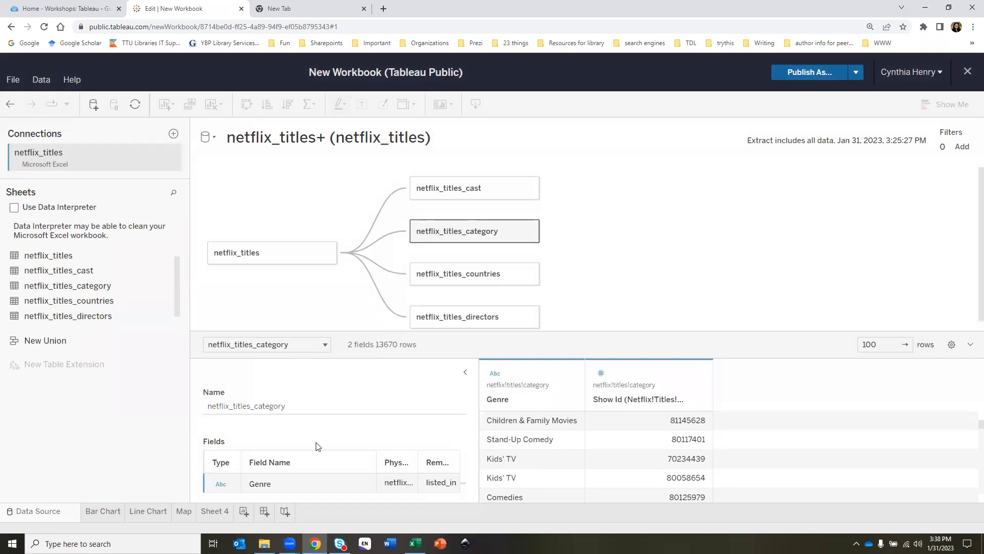
pyautogui.click(207, 512)
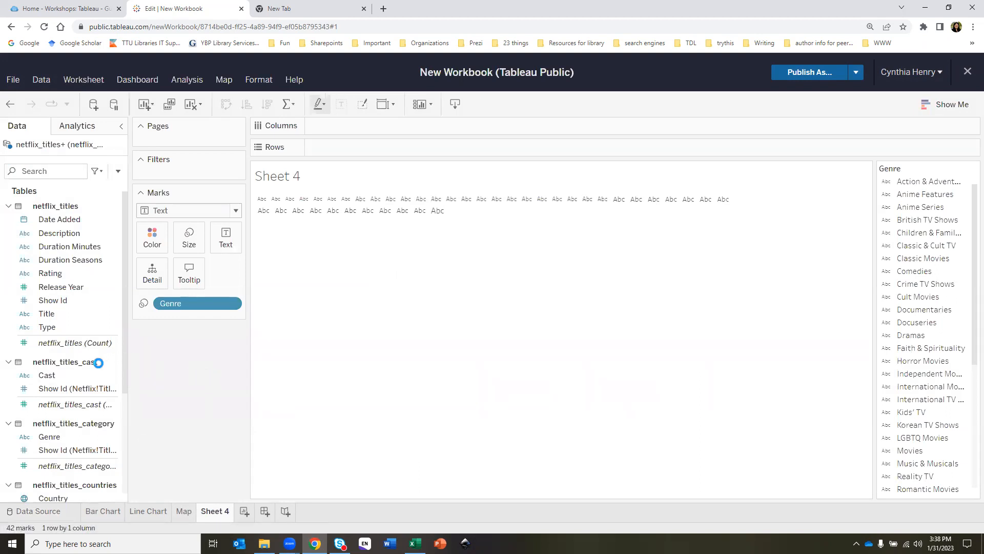
# Clear Sheet 4 again, discarding the Genre field sized as text
pyautogui.scroll(-1, 87, 433)
pyautogui.click(56, 411)
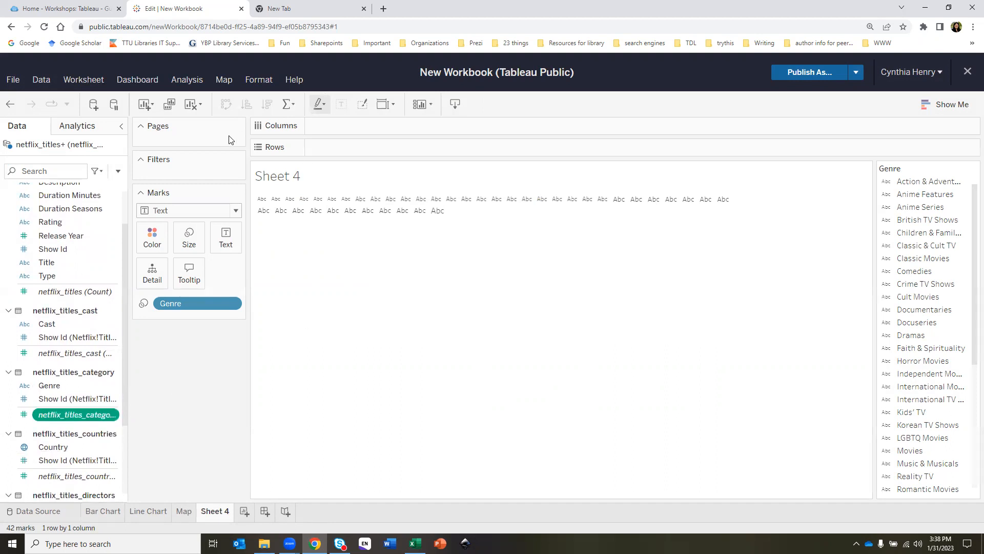
pyautogui.click(190, 105)
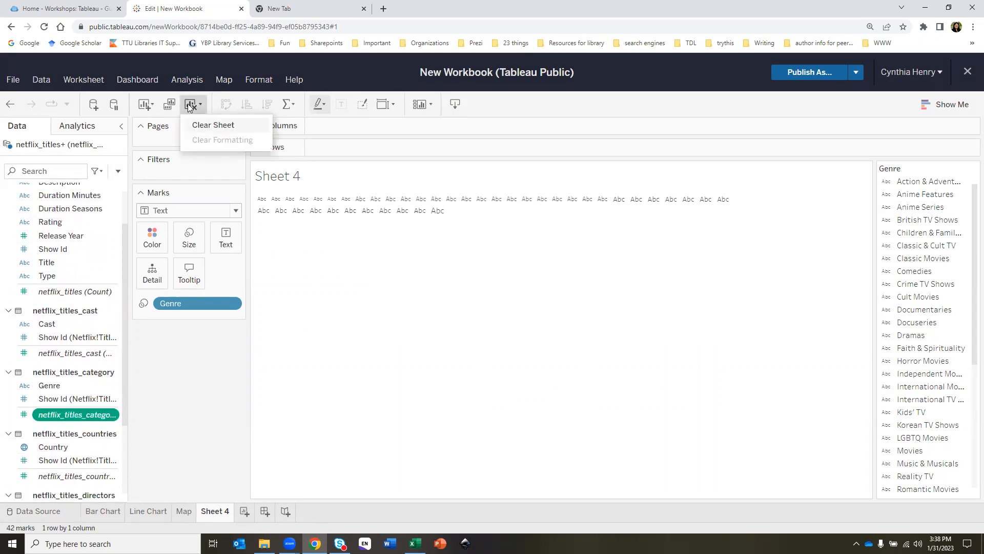
pyautogui.click(190, 105)
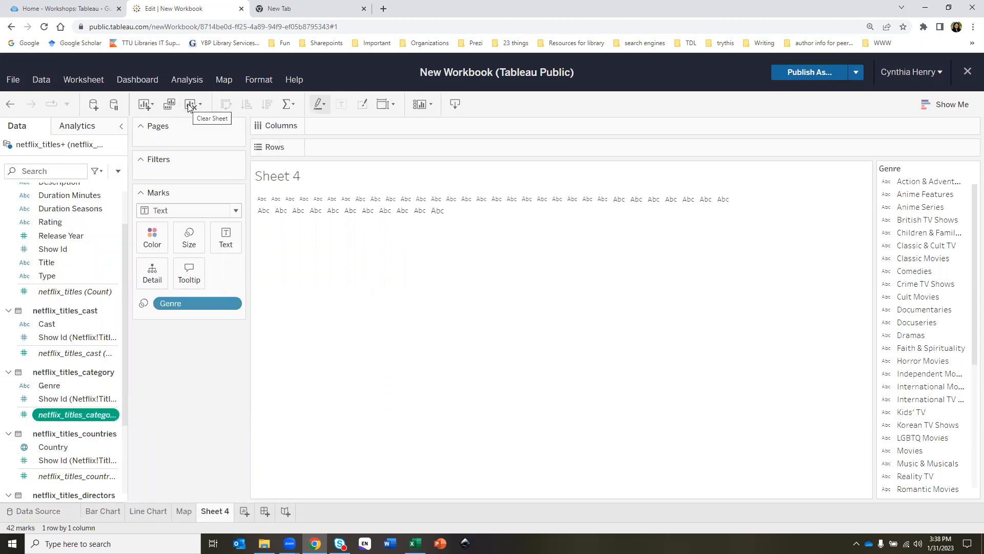
pyautogui.click(190, 105)
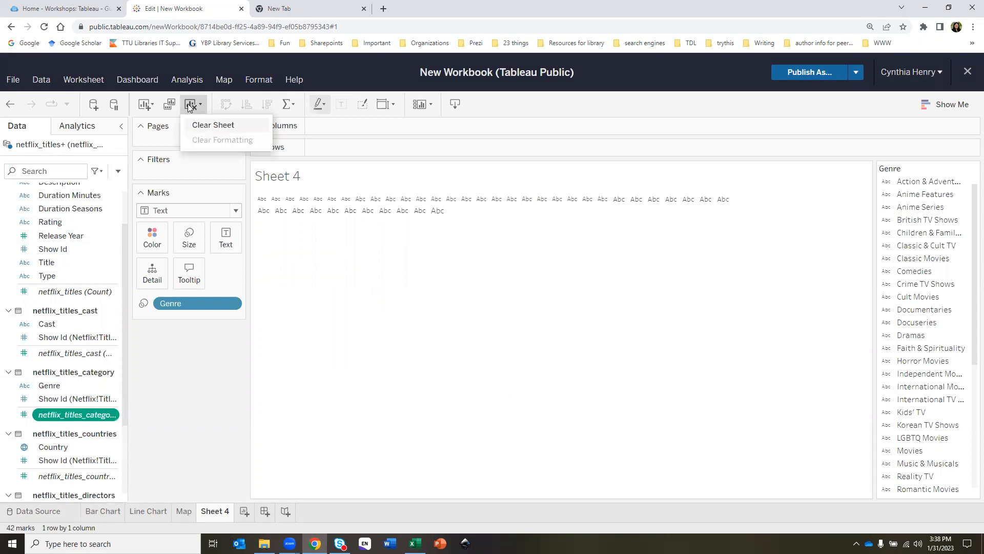
pyautogui.click(199, 127)
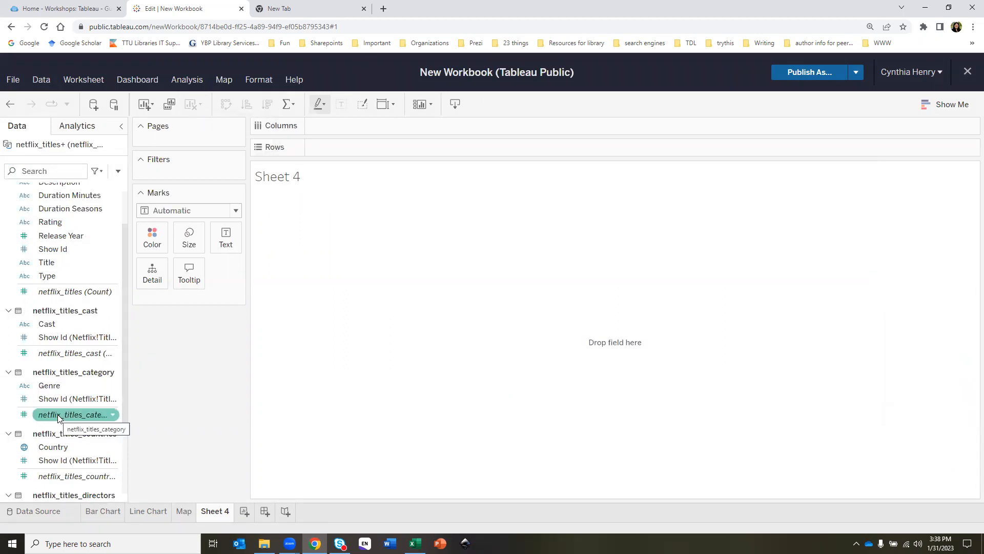
# Add the netflix_titles_category count and Genre to Text, and reassign the count to Size
pyautogui.moveTo(59, 418); pyautogui.dragTo(234, 237)
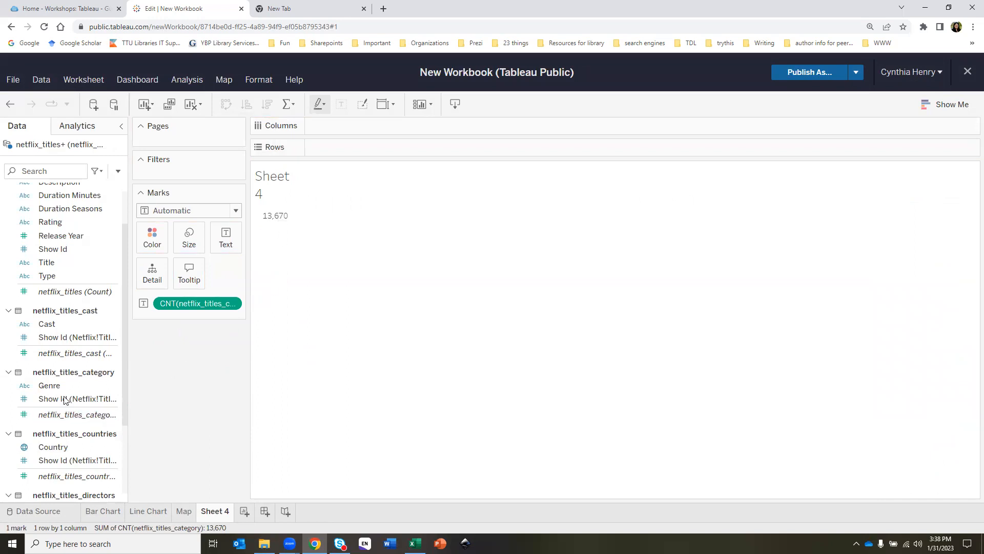
pyautogui.click(46, 386)
pyautogui.moveTo(45, 387); pyautogui.dragTo(228, 238)
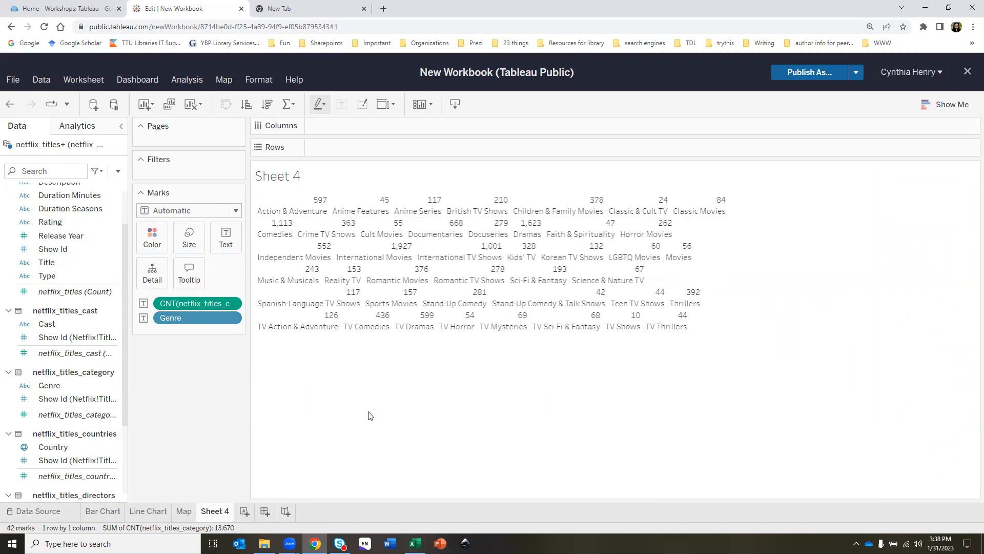
pyautogui.moveTo(197, 303); pyautogui.dragTo(189, 237)
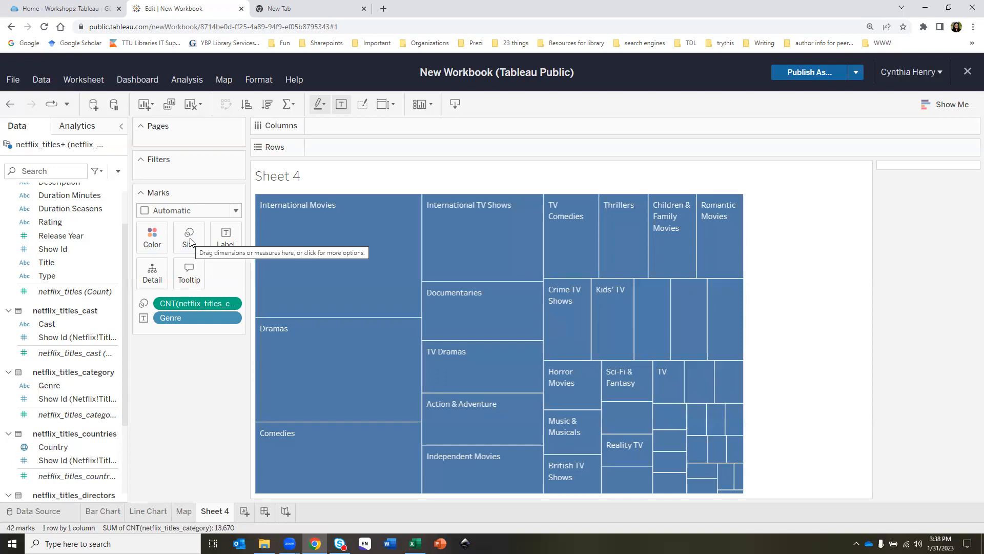
# Try the Circle mark type for the sized genres, and set the mark type to Text
pyautogui.click(179, 210)
pyautogui.click(168, 310)
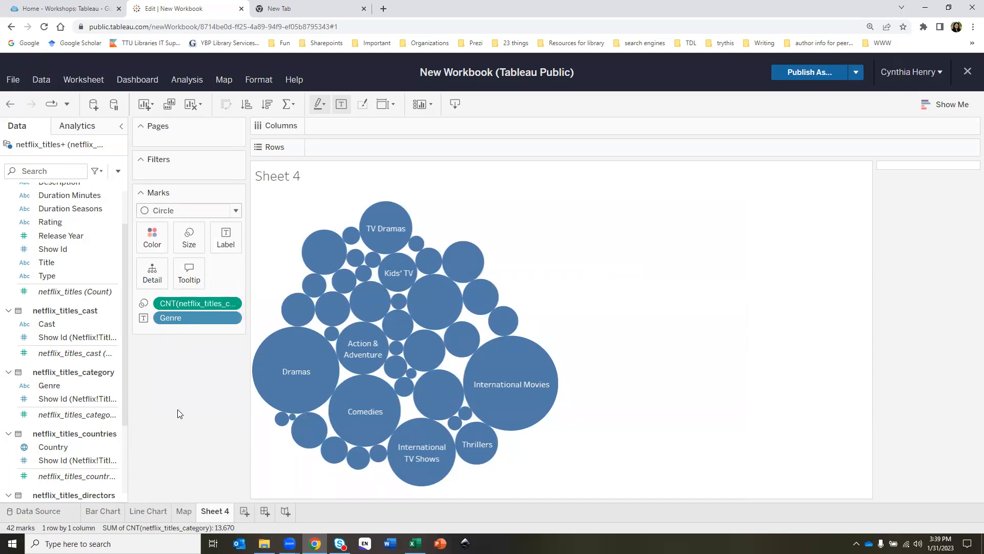
pyautogui.click(196, 210)
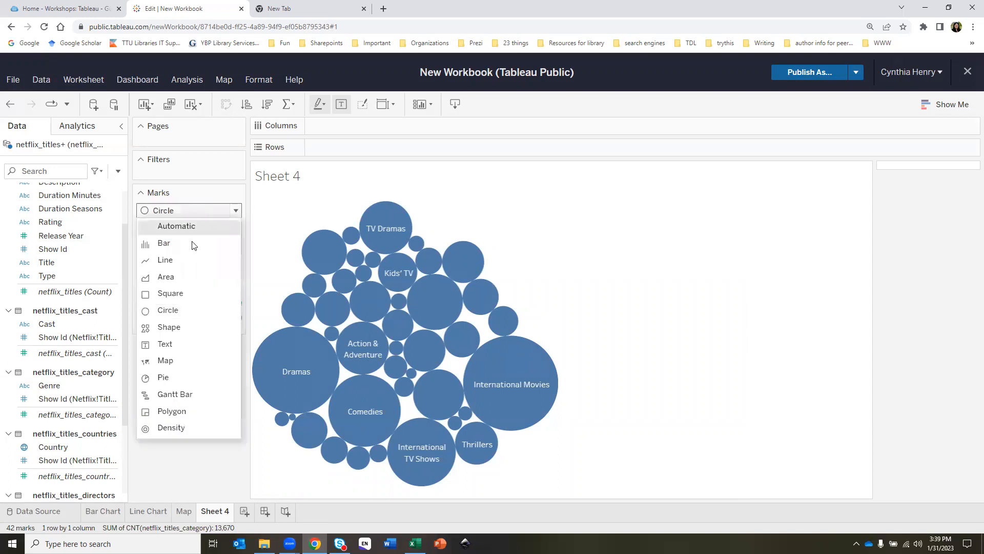
pyautogui.click(183, 350)
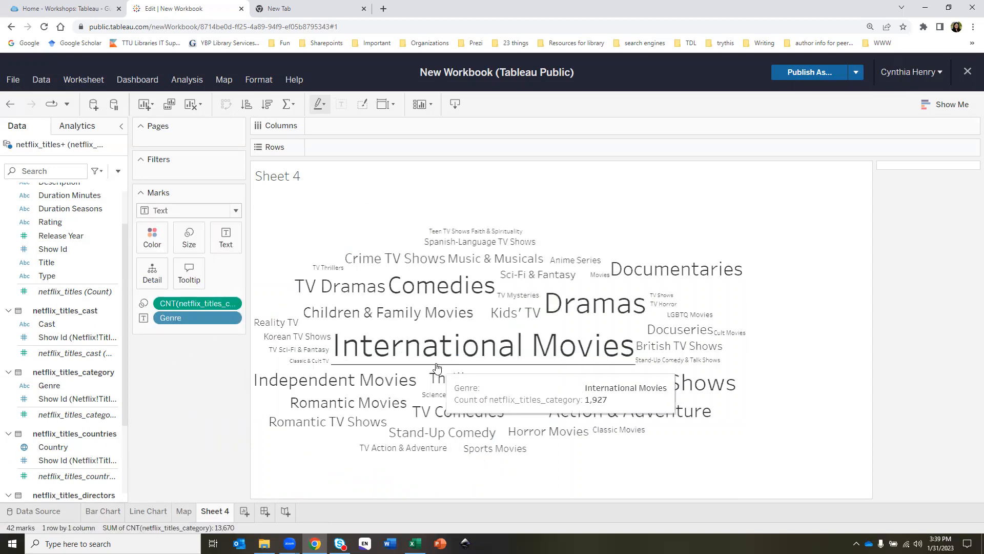
# Try removing Genre and moving Genre or the category count to Color, undoing each change
pyautogui.moveTo(166, 317); pyautogui.dragTo(168, 363)
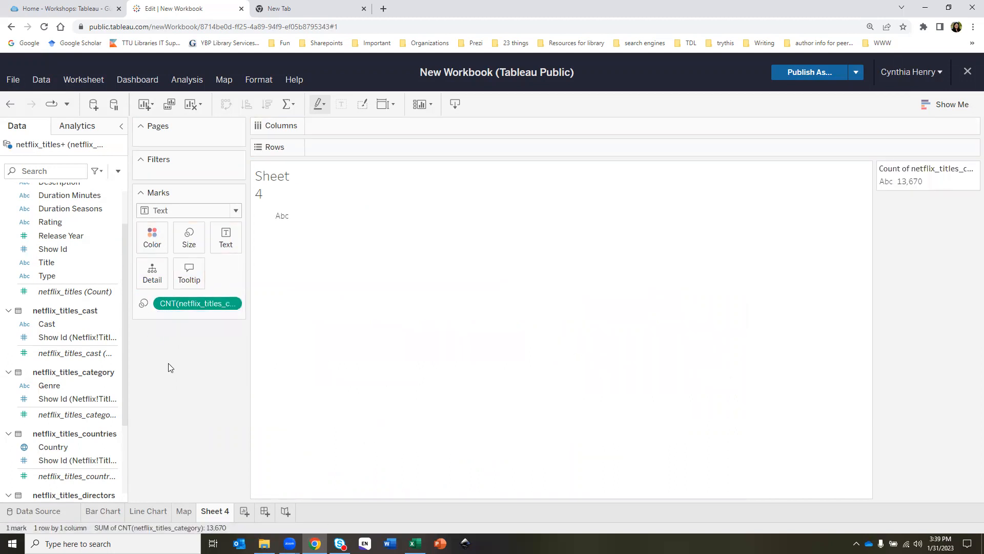
pyautogui.click(9, 104)
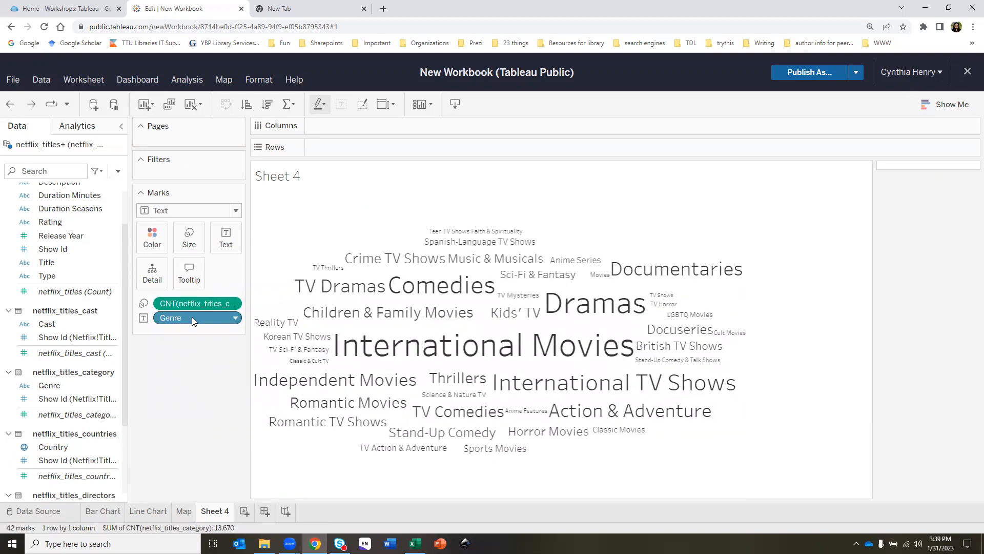
pyautogui.moveTo(189, 317); pyautogui.dragTo(152, 237)
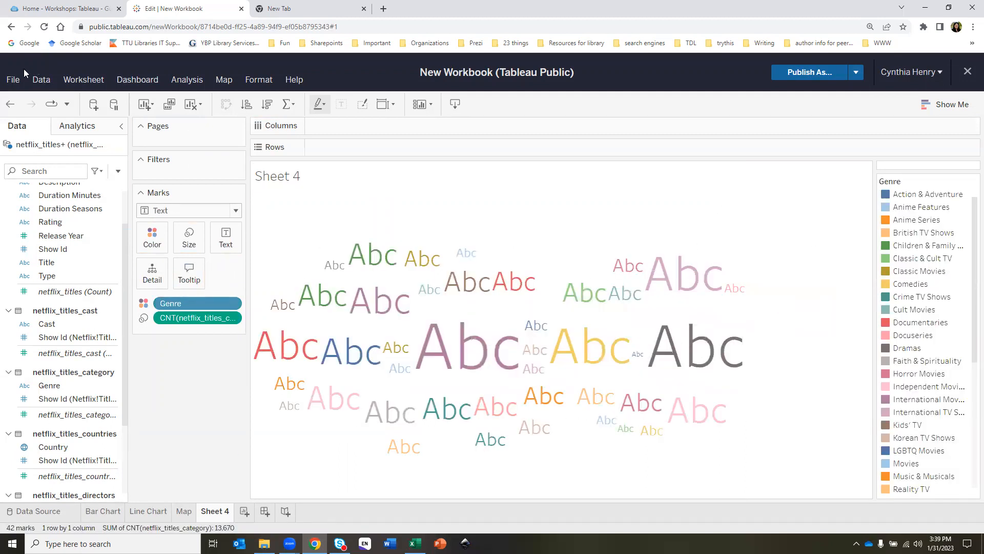
pyautogui.click(9, 104)
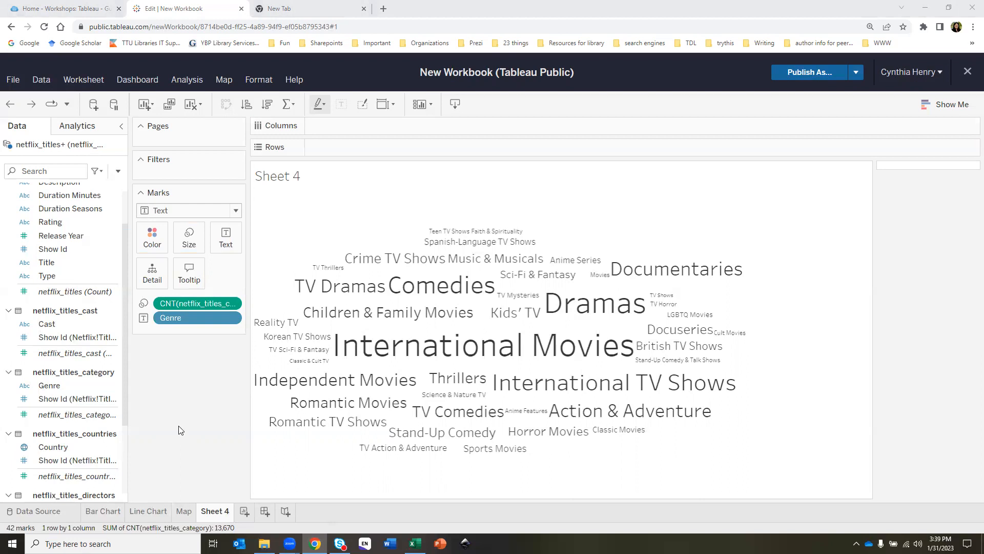
pyautogui.moveTo(160, 305); pyautogui.dragTo(152, 237)
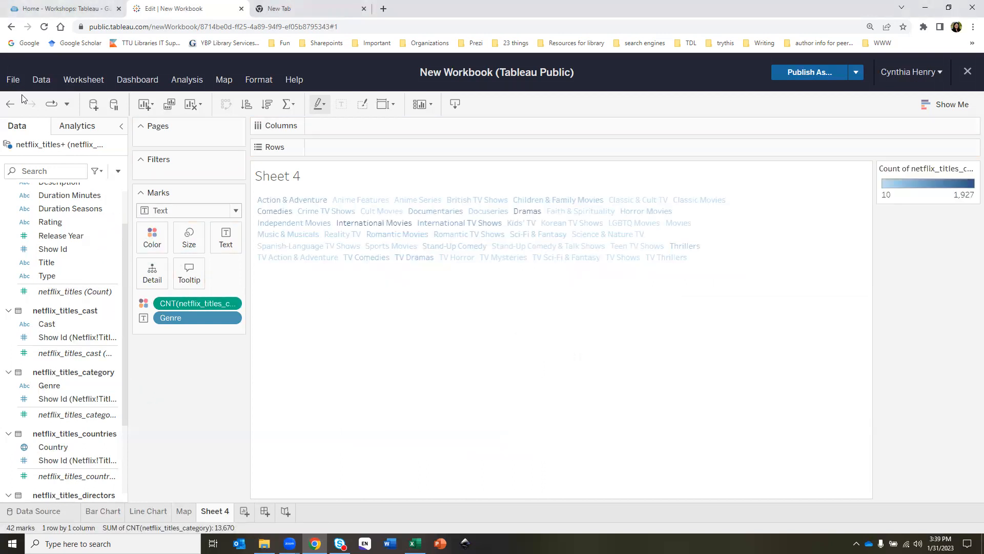
pyautogui.click(11, 104)
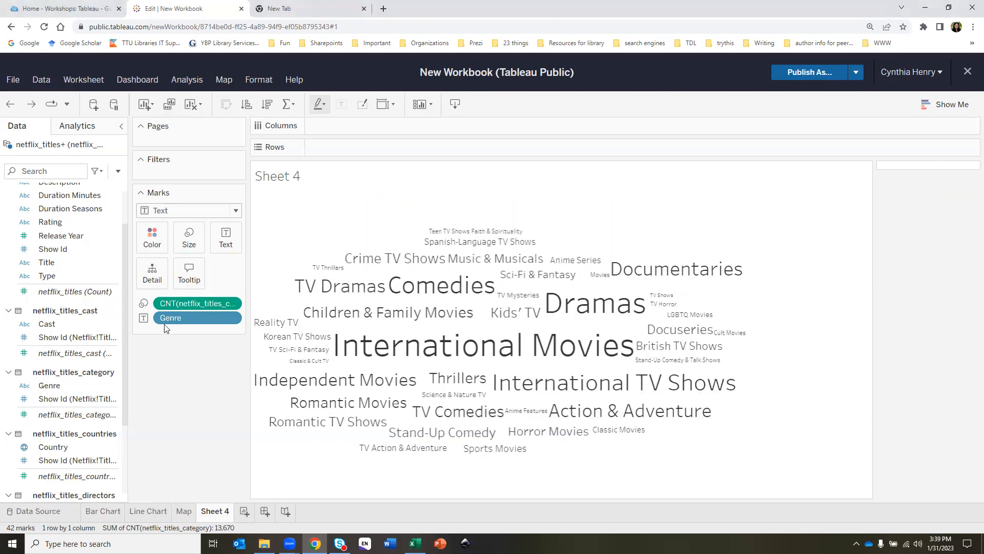
# Add a second Genre field on Color so each genre in the word cloud has its own color
pyautogui.click(49, 386)
pyautogui.moveTo(50, 389); pyautogui.dragTo(159, 235)
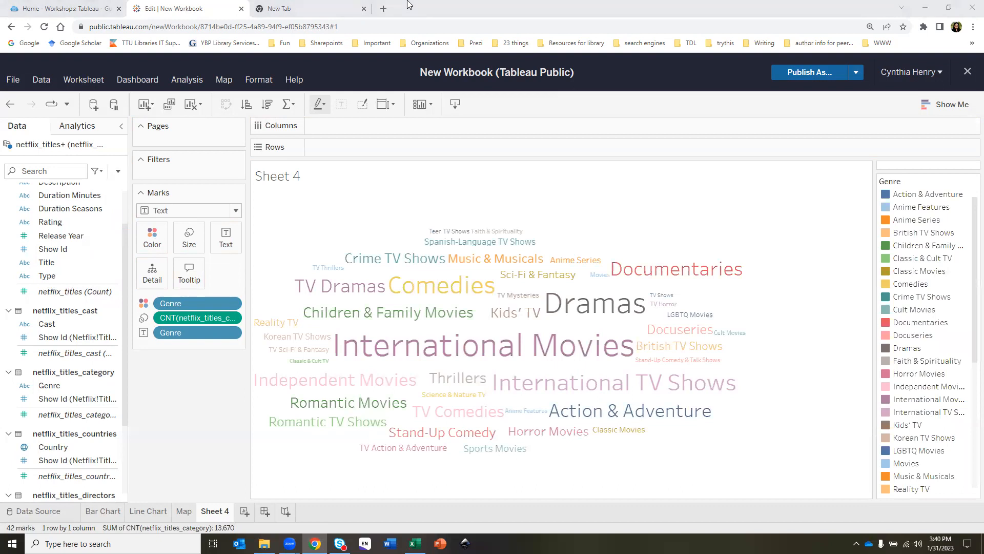
pyautogui.click(649, 181)
# Add a new dashboard to the workbook and look through its list of available sheets
pyautogui.click(264, 512)
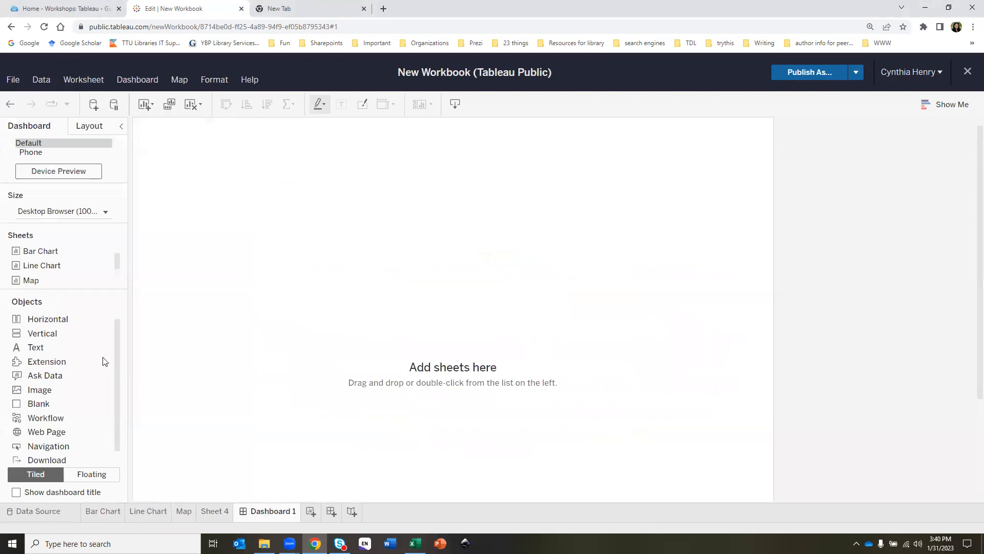
pyautogui.scroll(-1, 114, 259)
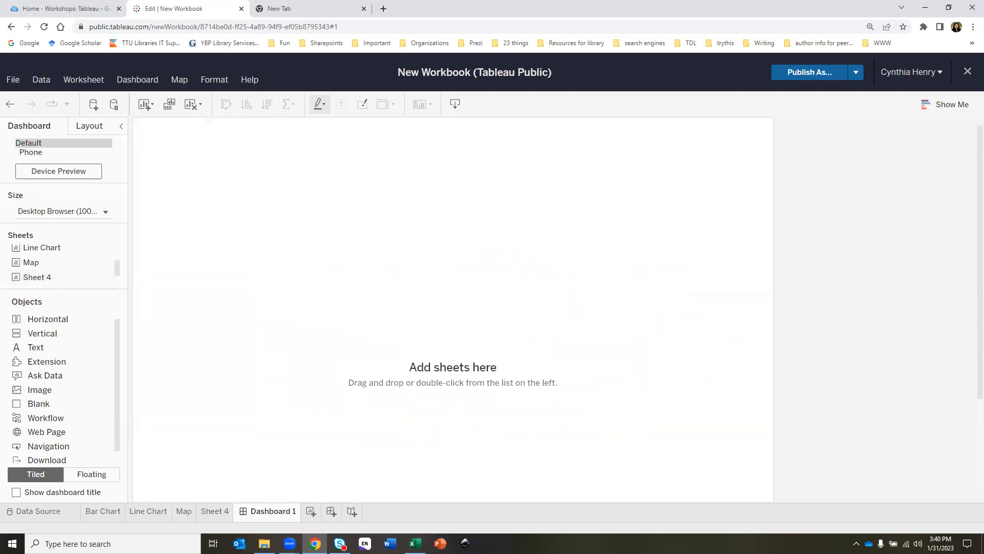
# Rename the Sheet 4 worksheet to Word Cloud
pyautogui.rightClick(209, 508)
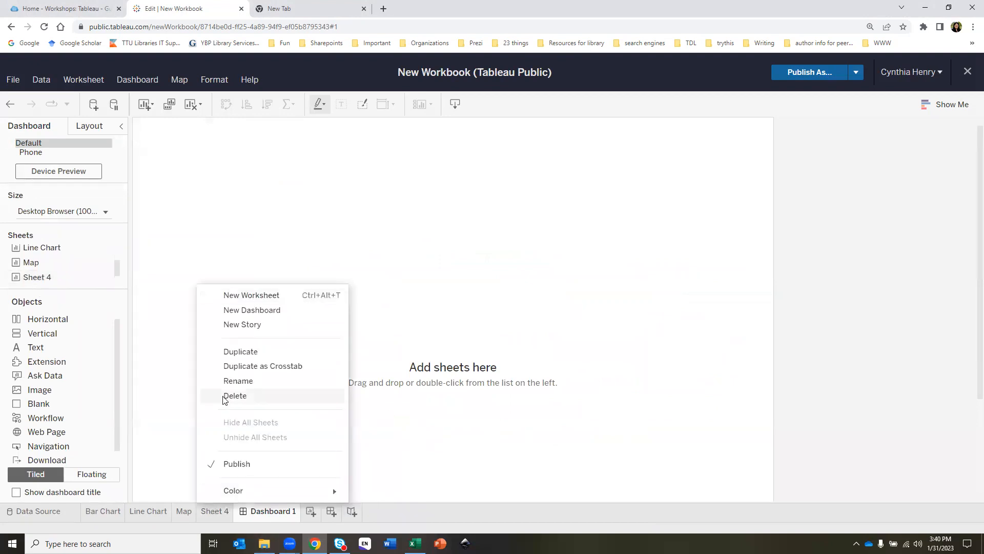
pyautogui.click(237, 383)
pyautogui.write('Word Clu')
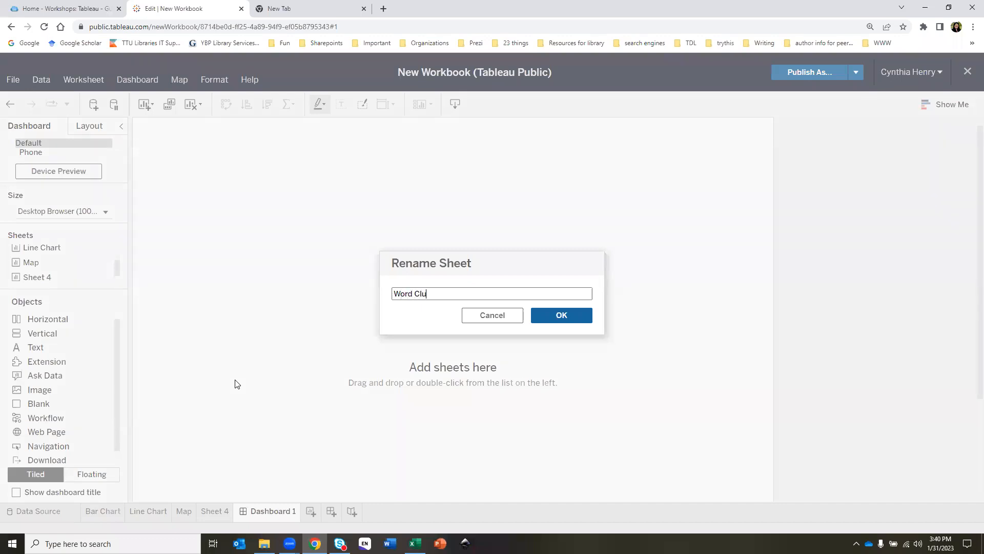
pyautogui.write('oud')
pyautogui.click(546, 313)
# Add the Word Cloud sheet to the empty dashboard and place the Map sheet below it
pyautogui.moveTo(44, 277); pyautogui.dragTo(304, 226)
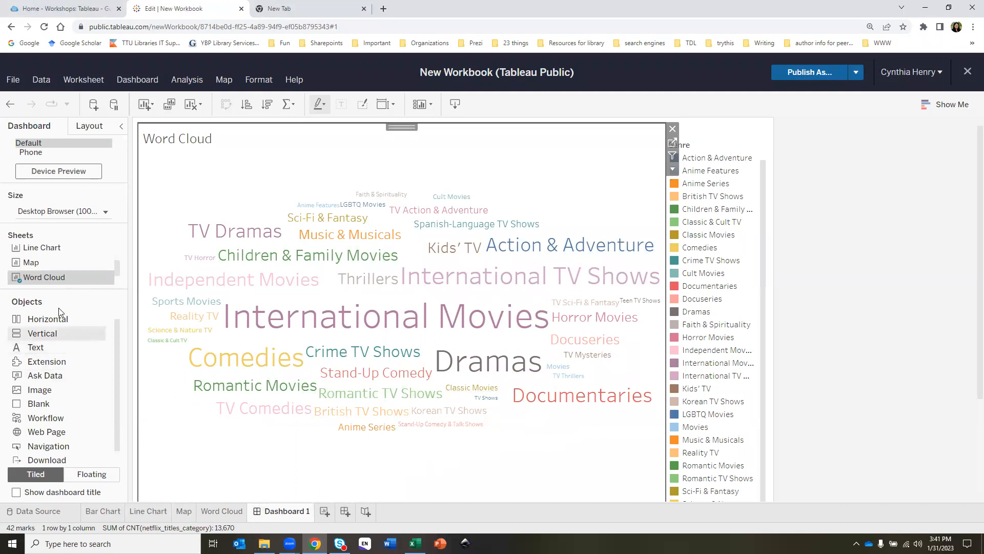
pyautogui.scroll(1, 77, 261)
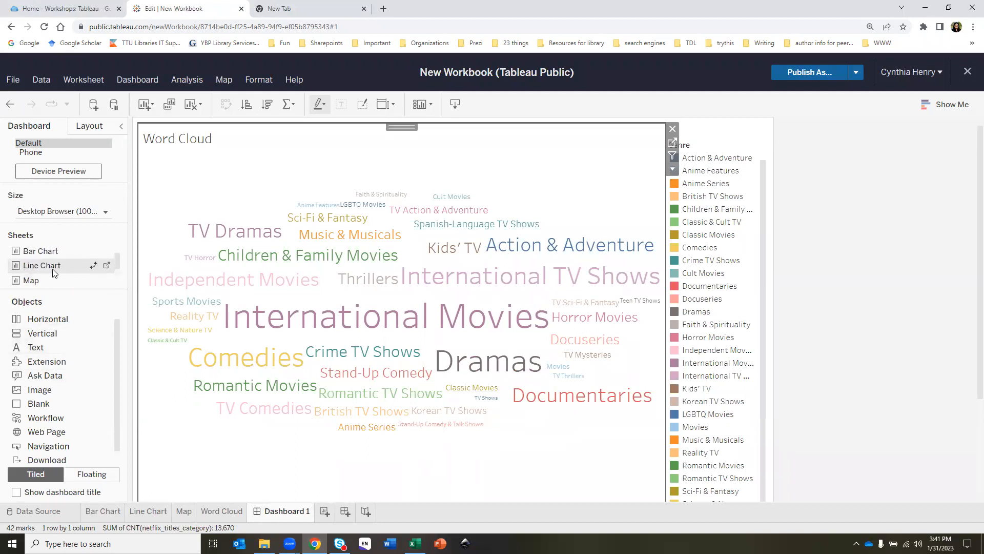
pyautogui.moveTo(38, 281); pyautogui.dragTo(462, 436)
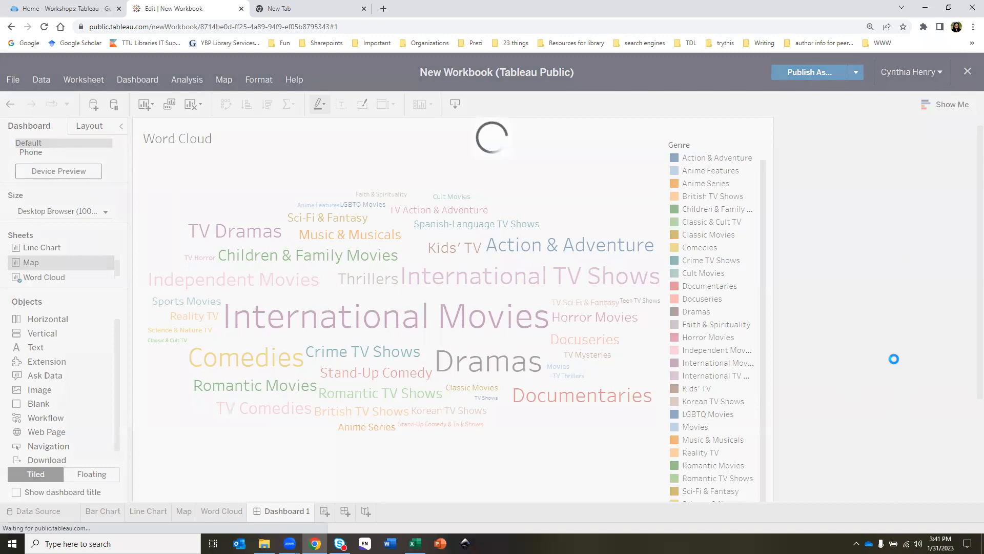
# Change the dashboard size from a fixed size to Automatic
pyautogui.click(79, 211)
pyautogui.click(84, 242)
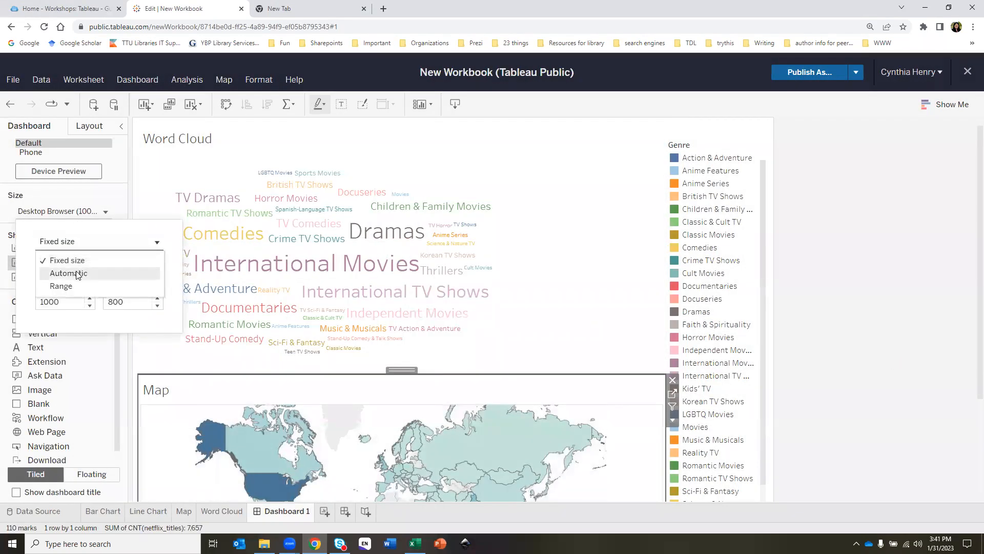
pyautogui.click(68, 272)
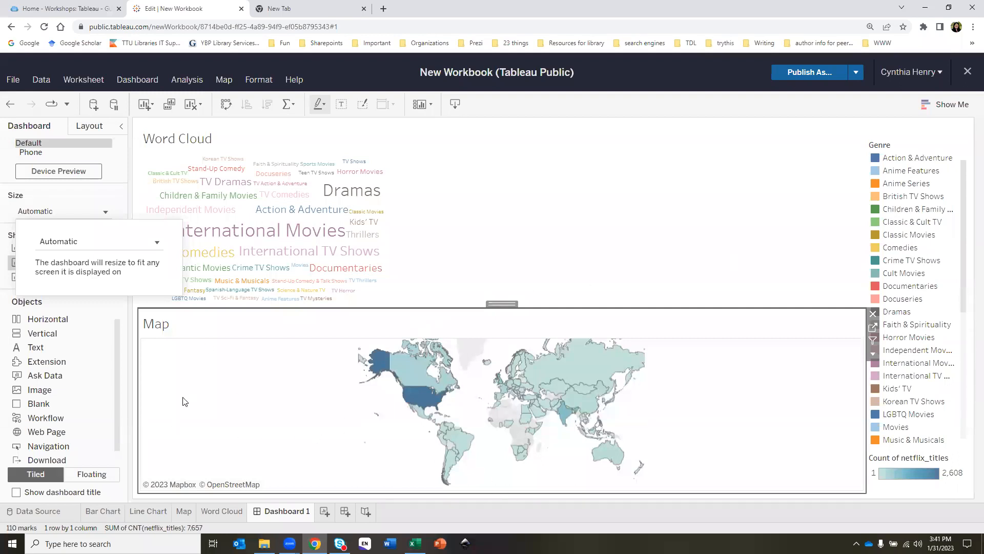
pyautogui.click(76, 200)
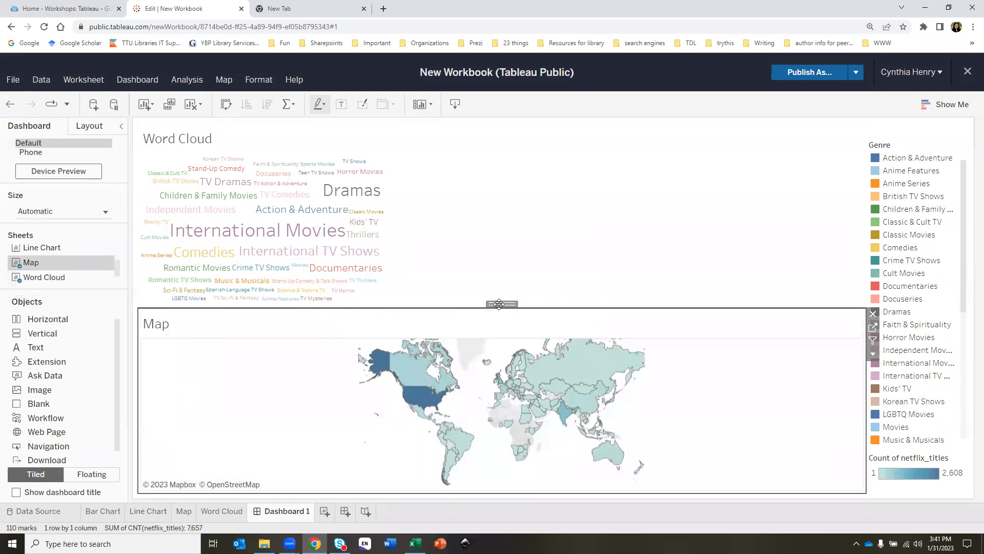
# Move the Map beside the Word Cloud and remove the Genre color legend from the dashboard
pyautogui.moveTo(502, 303); pyautogui.dragTo(631, 199)
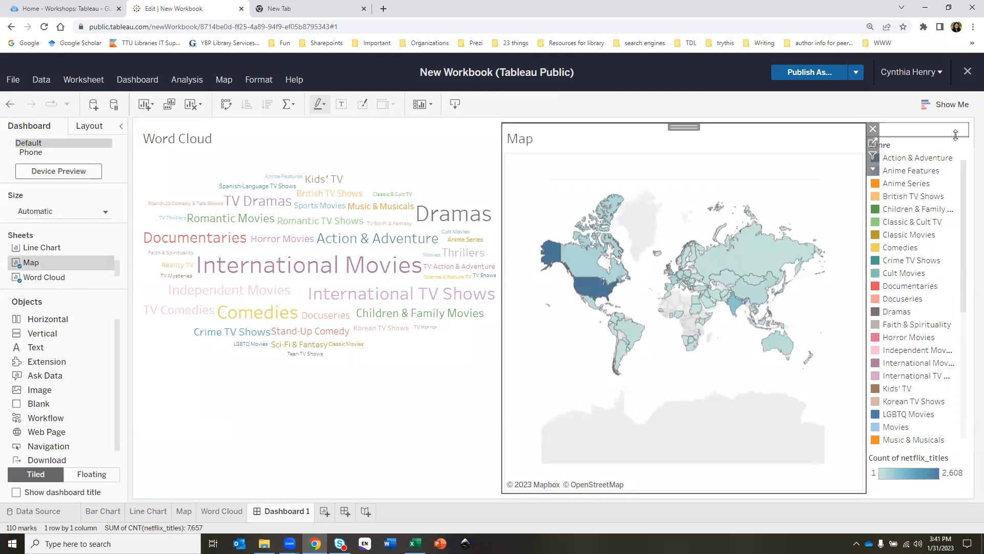
pyautogui.click(961, 145)
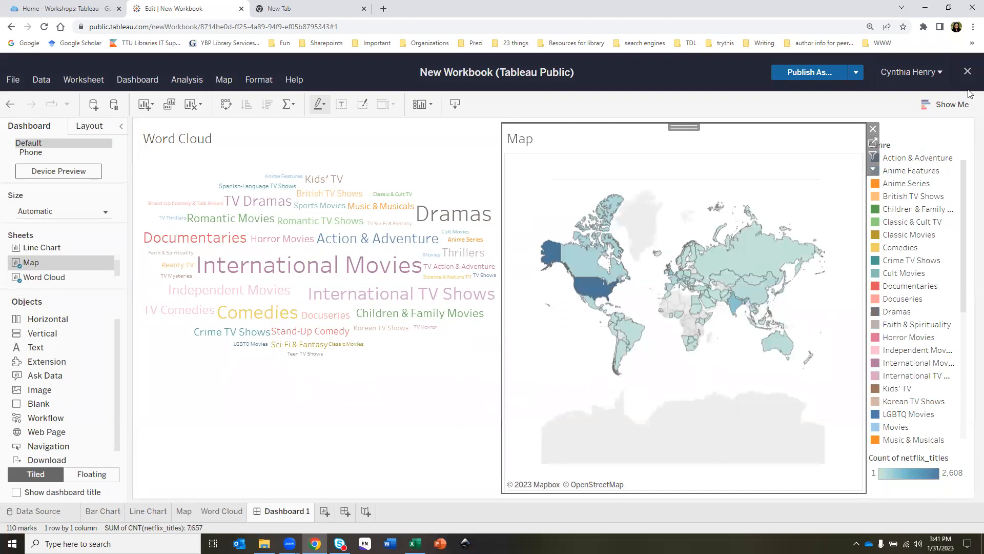
pyautogui.click(946, 146)
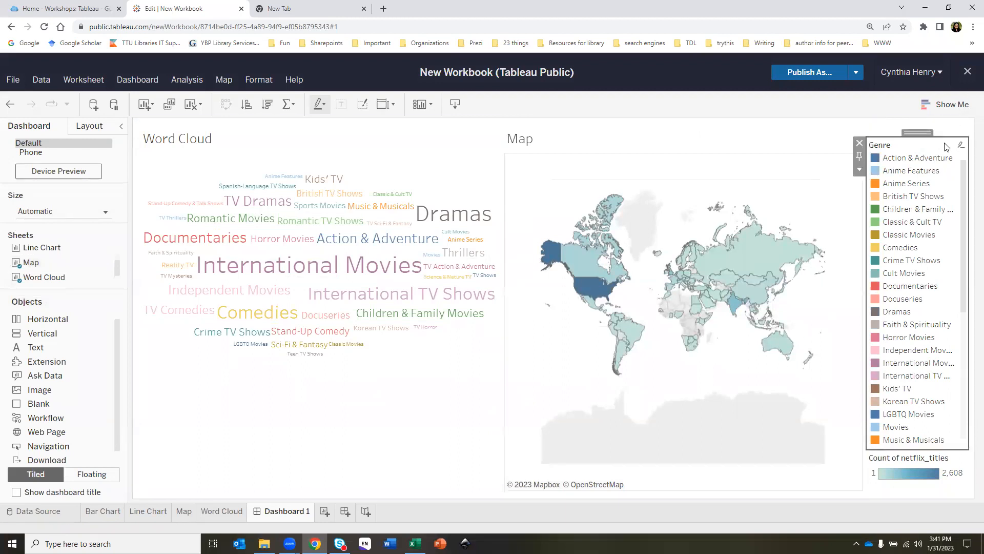
pyautogui.click(859, 143)
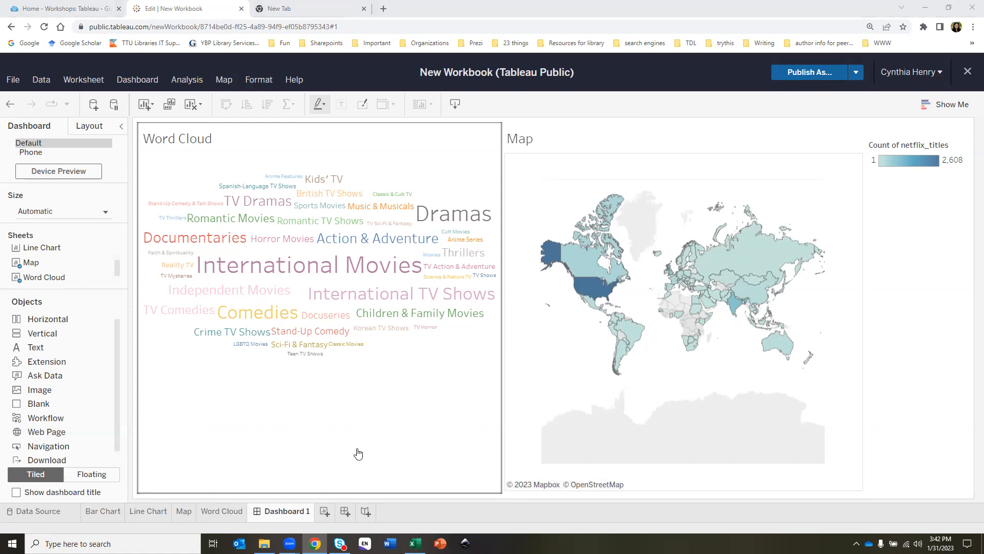
# Publish the workbook under the name Netflix 2023 spring with its sheets shown as tabs
pyautogui.click(826, 71)
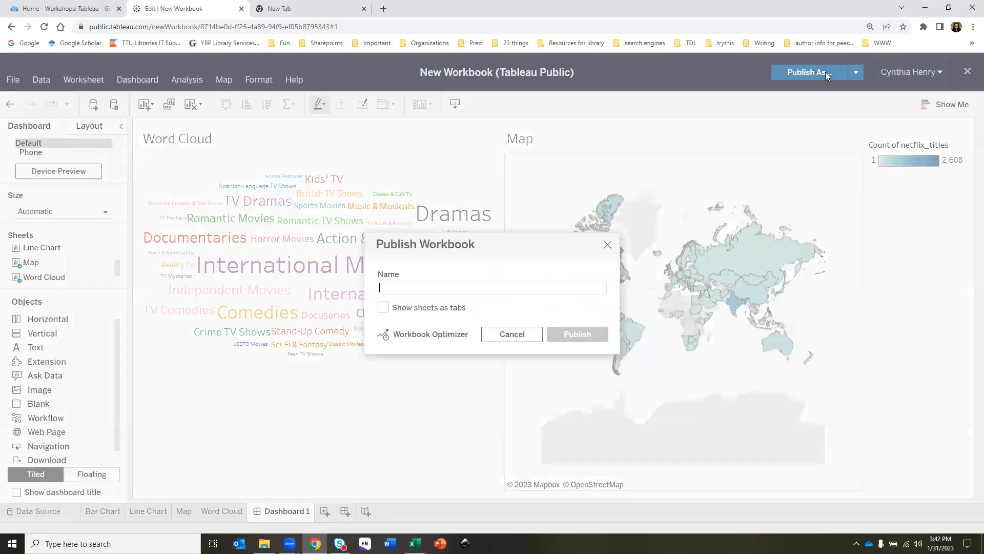
pyautogui.write('Netflix')
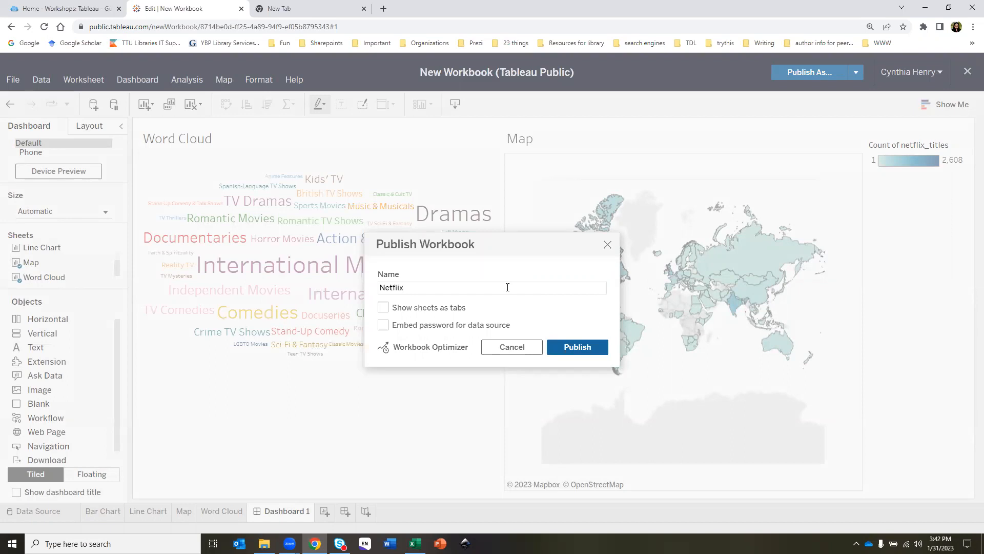
pyautogui.write('2023 spring')
pyautogui.click(383, 307)
pyautogui.click(574, 348)
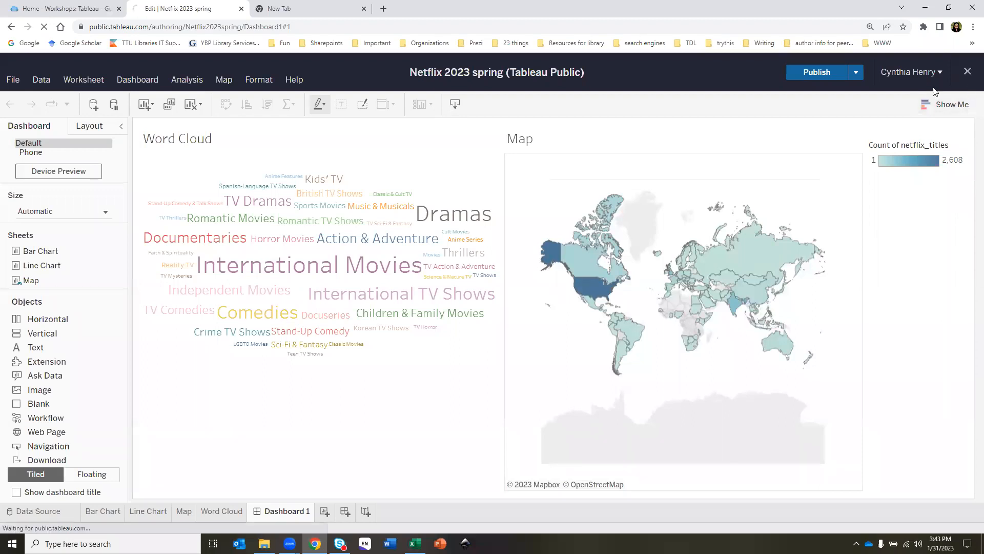
# Leave the workbook editor and open the account's Tableau Public profile page
pyautogui.click(968, 73)
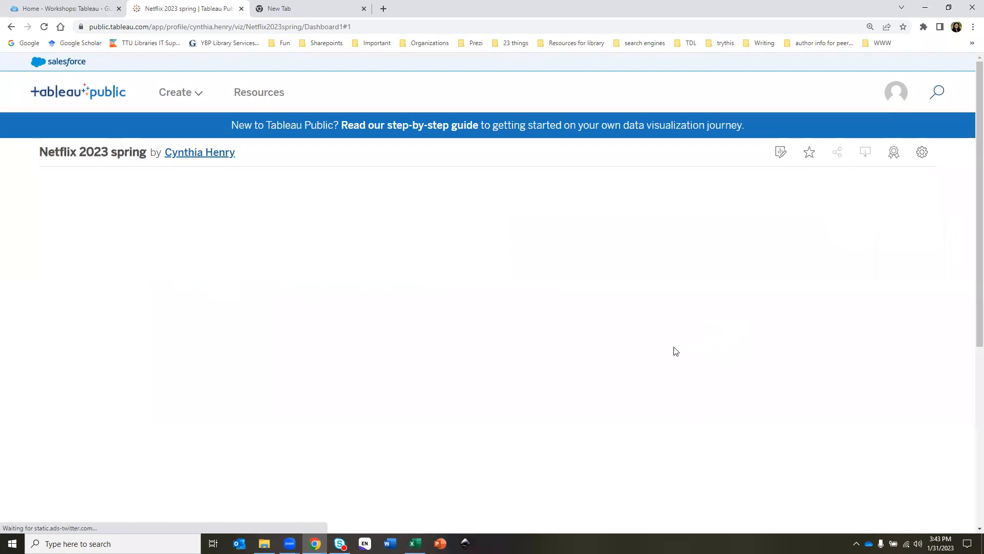
pyautogui.click(896, 100)
pyautogui.click(886, 125)
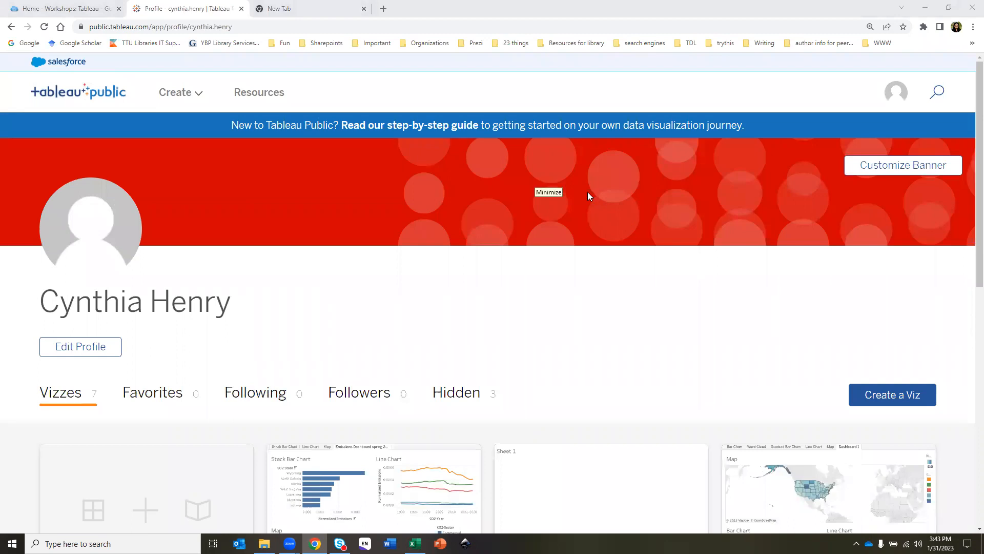
# Look through the published vizzes on the profile and reload the page to refresh the thumbnails
pyautogui.scroll(-4, 670, 256)
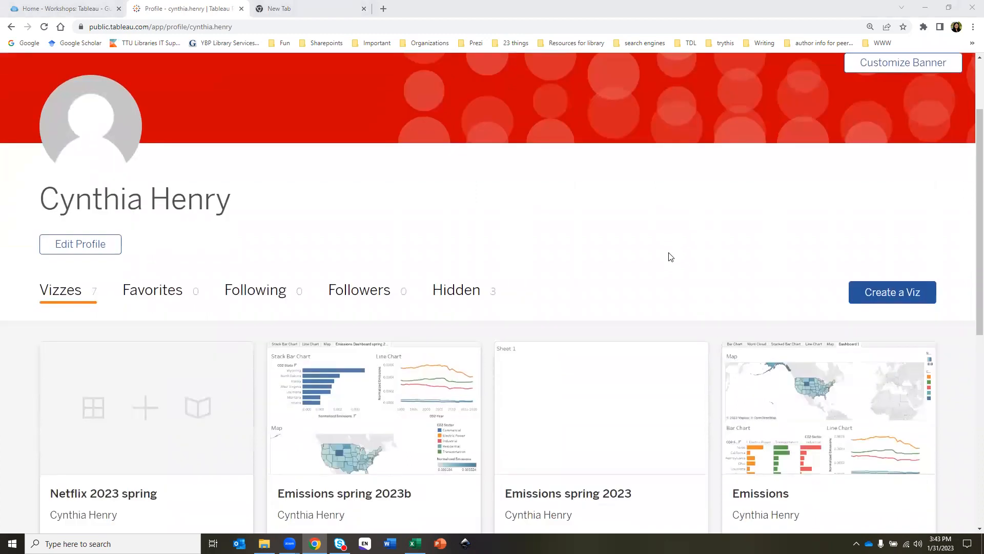
pyautogui.scroll(-1, 175, 325)
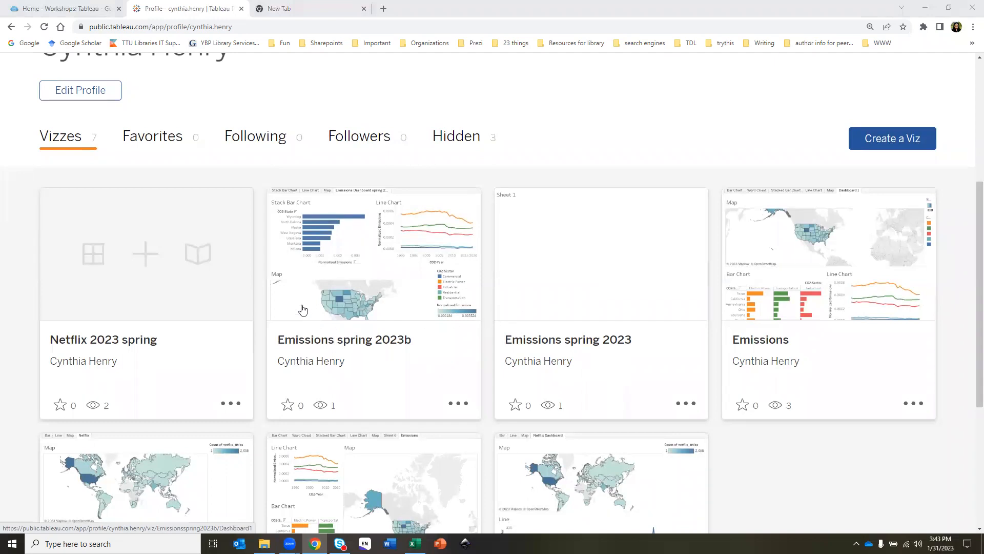
pyautogui.scroll(-2, 105, 277)
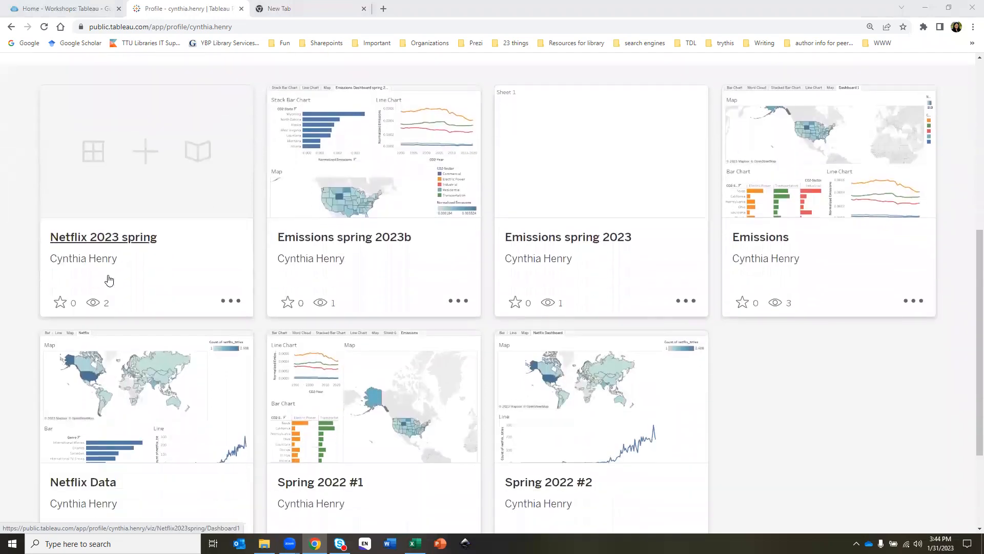
pyautogui.scroll(-2, 110, 287)
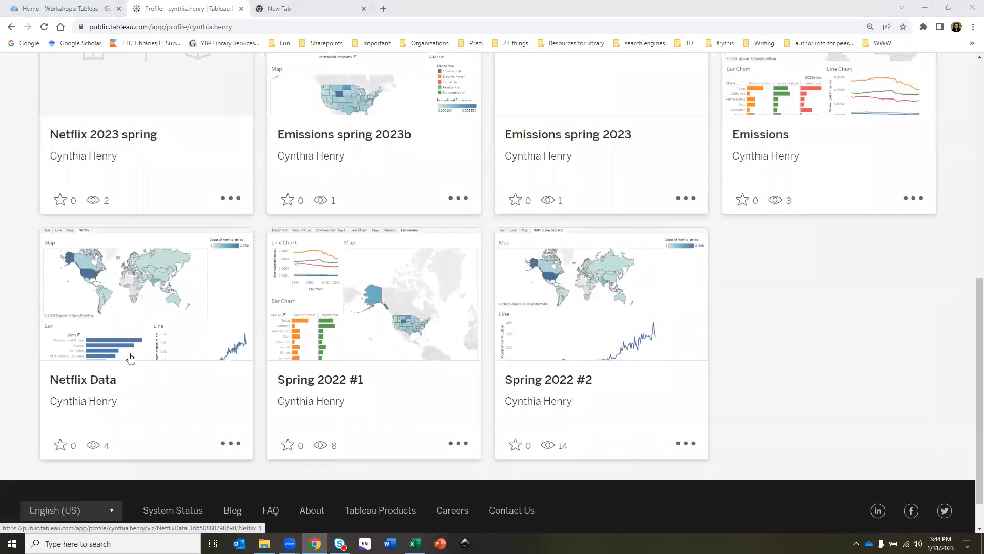
pyautogui.scroll(4, 120, 320)
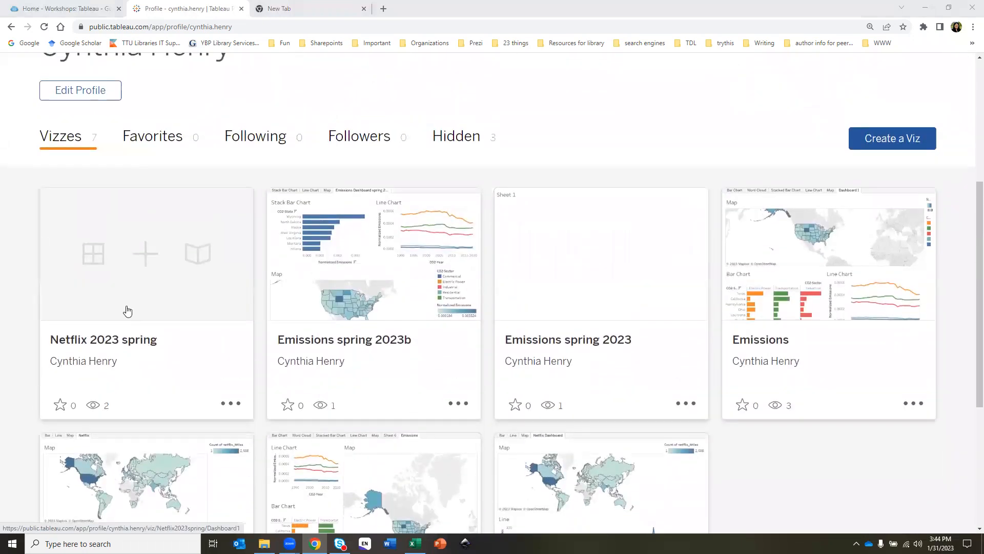
pyautogui.click(43, 28)
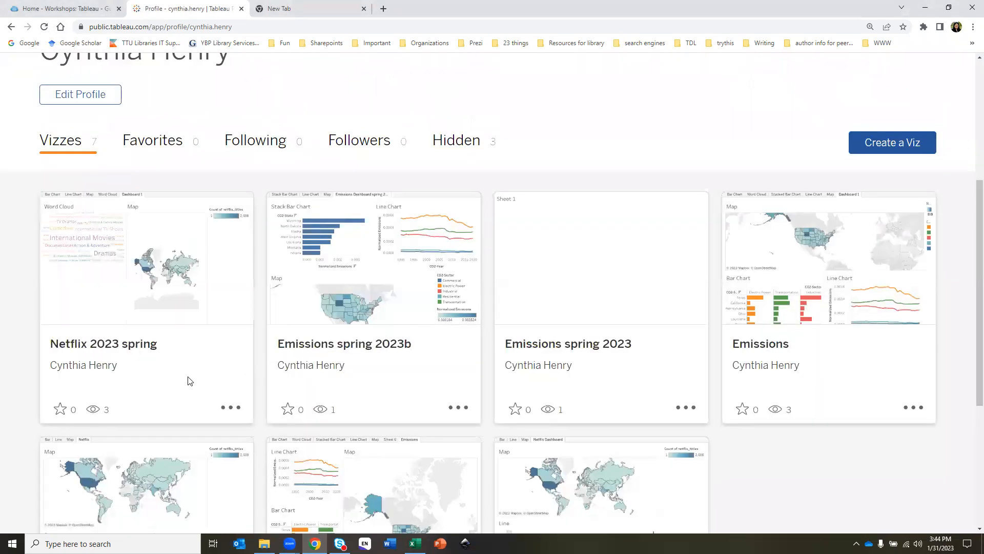
# Open the published Netflix 2023 spring viz and download its Word Cloud sheet as an image
pyautogui.click(104, 293)
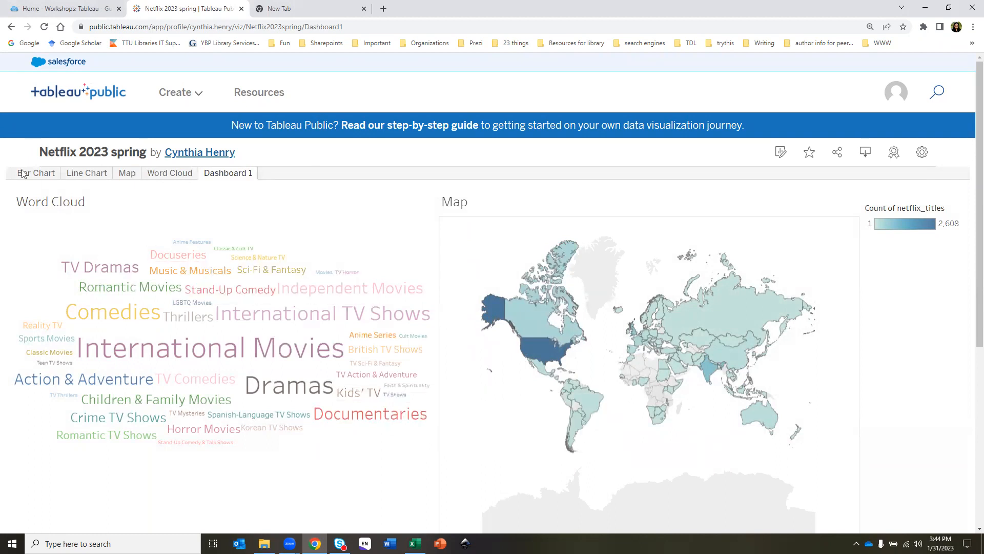
pyautogui.click(171, 174)
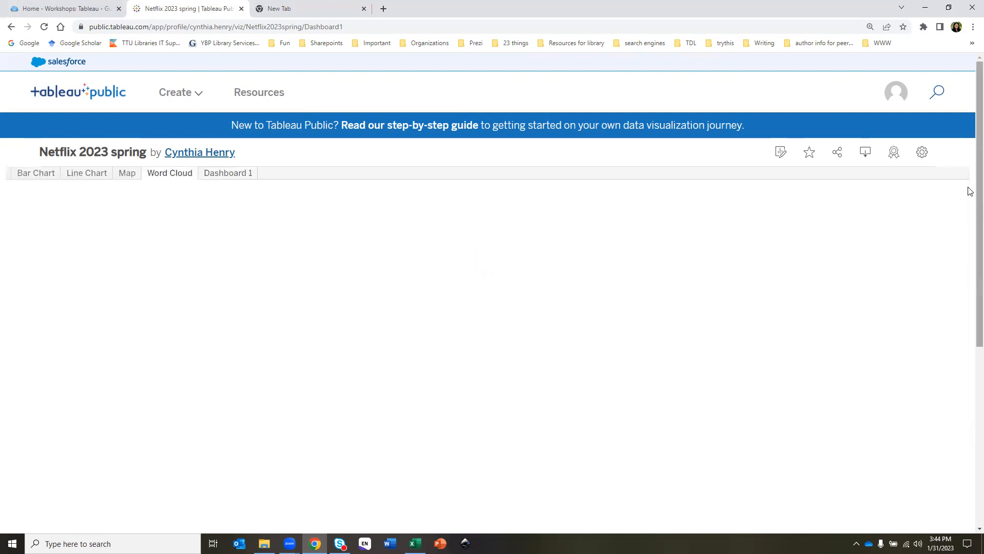
pyautogui.scroll(-1, 970, 199)
pyautogui.scroll(-2, 970, 198)
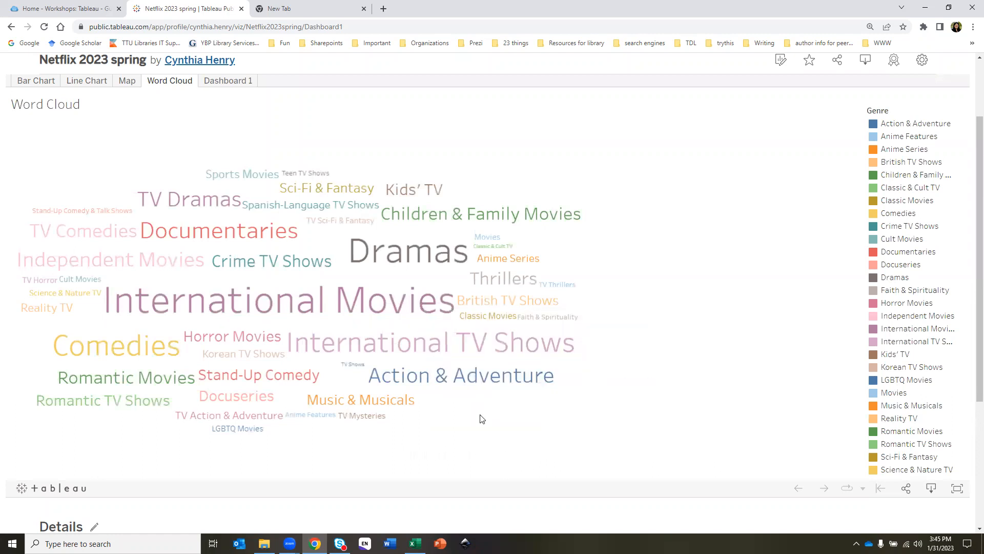
pyautogui.click(931, 490)
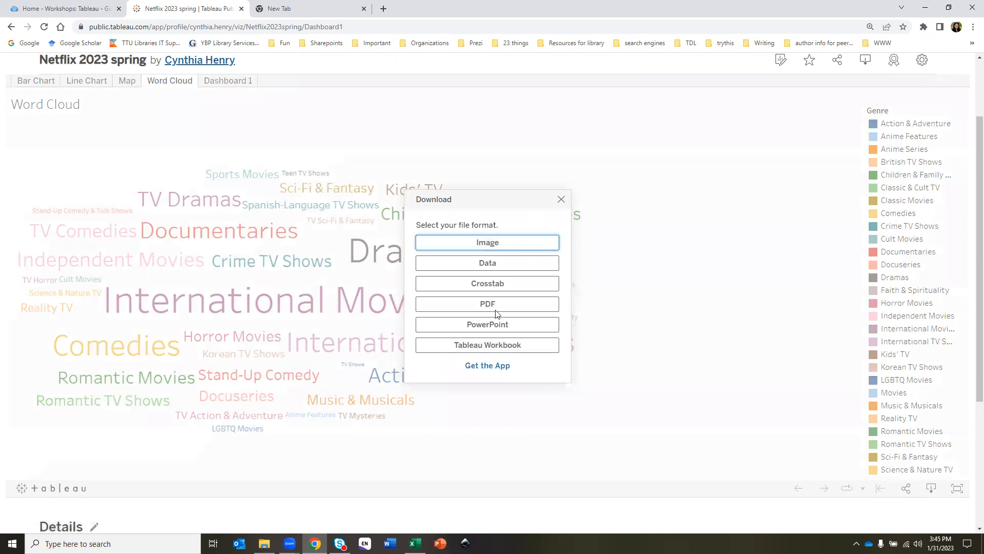
pyautogui.click(500, 246)
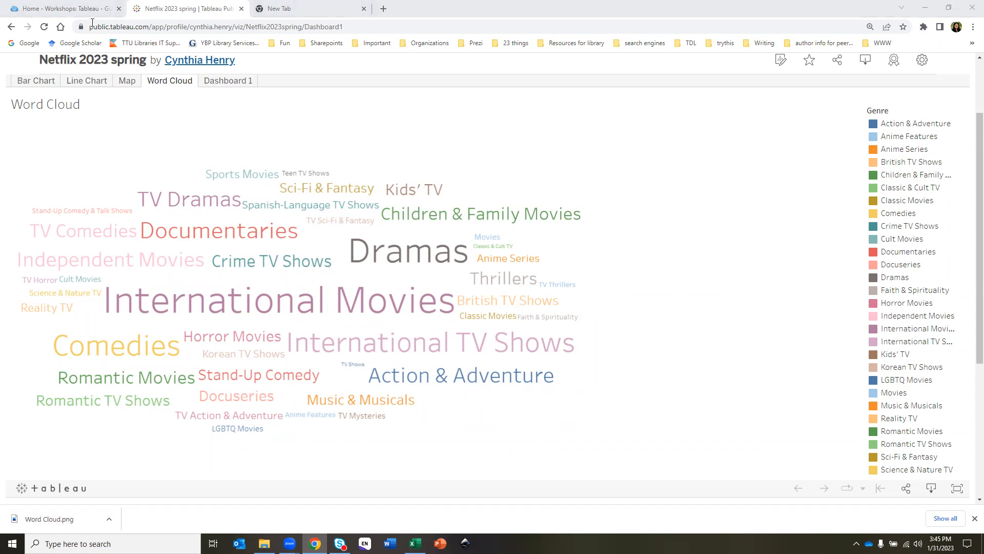
# Open the evaluation form from the Tableau workshop guide, look through its questions, and return to the published Netflix viz
pyautogui.click(40, 6)
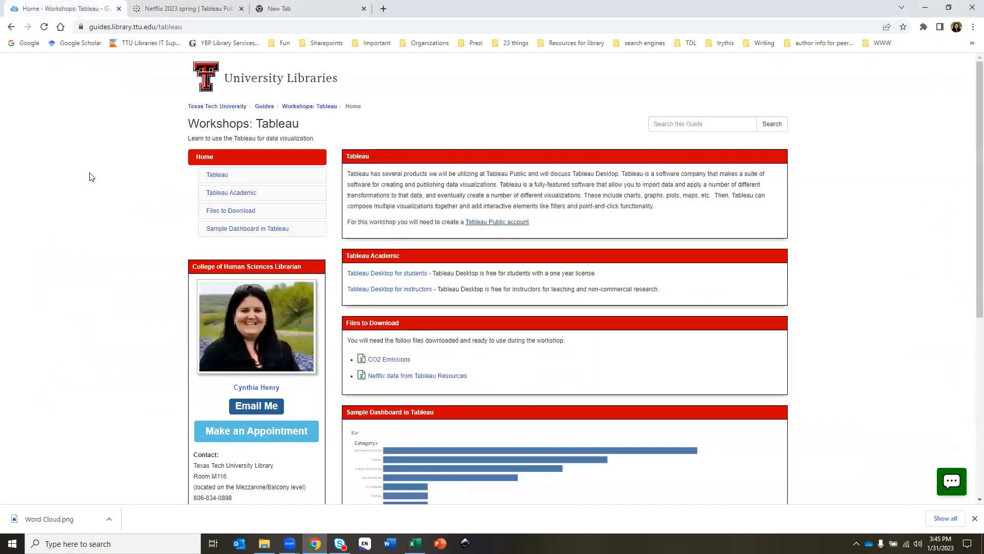
pyautogui.scroll(-5, 115, 215)
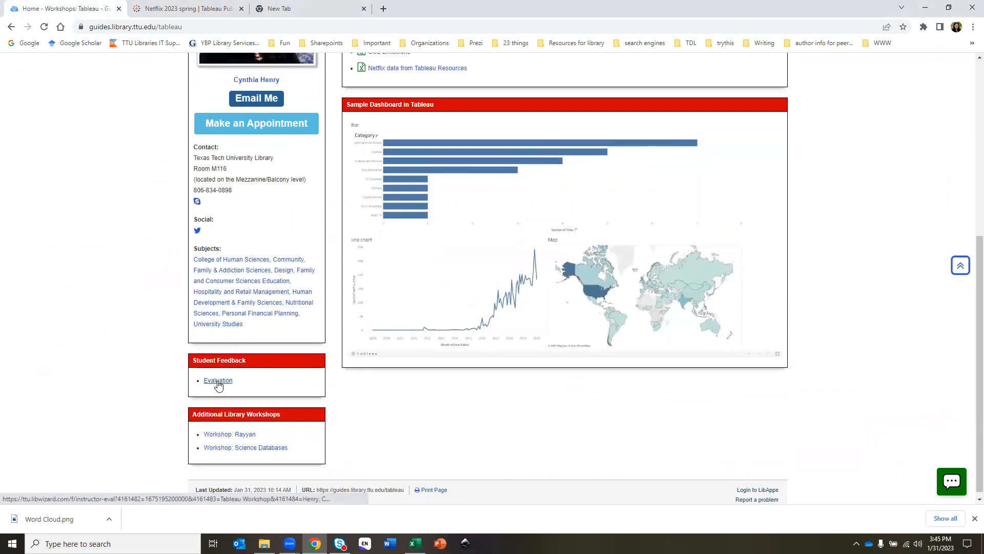
pyautogui.click(218, 382)
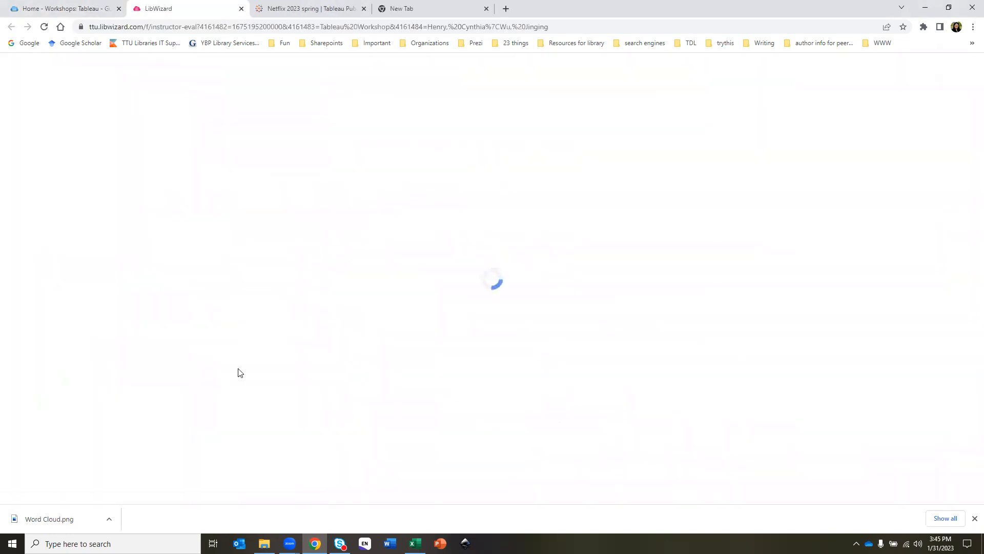
pyautogui.scroll(-4, 545, 263)
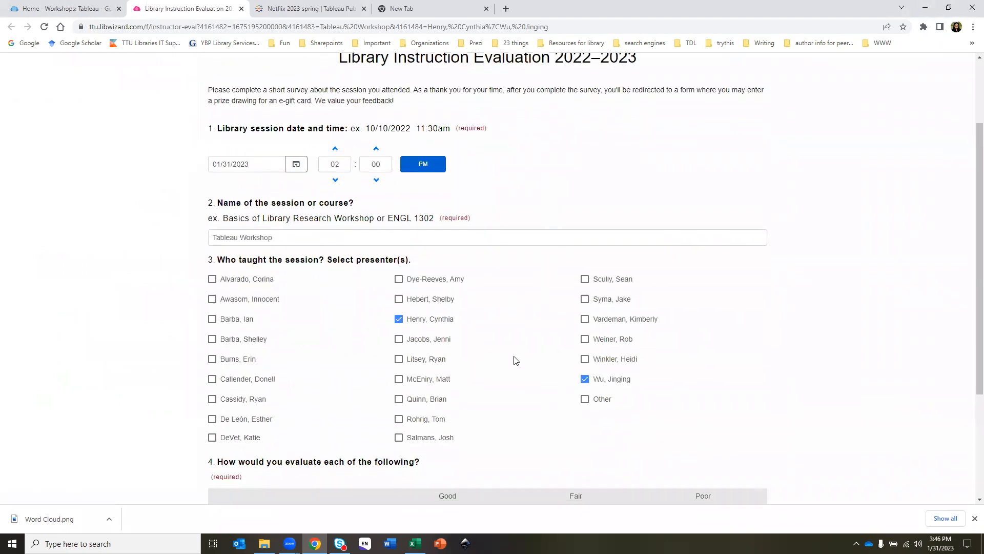
pyautogui.scroll(-1, 374, 433)
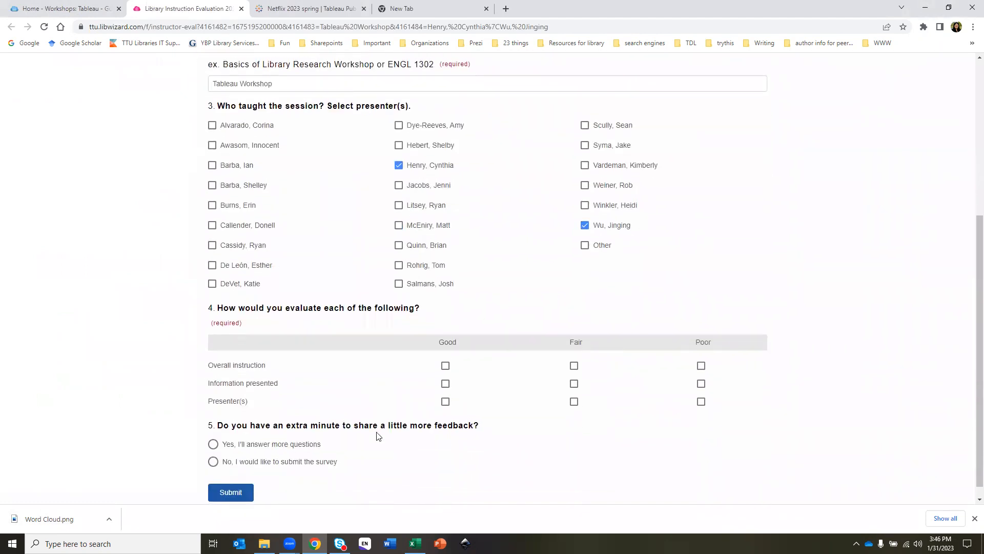
pyautogui.scroll(5, 376, 433)
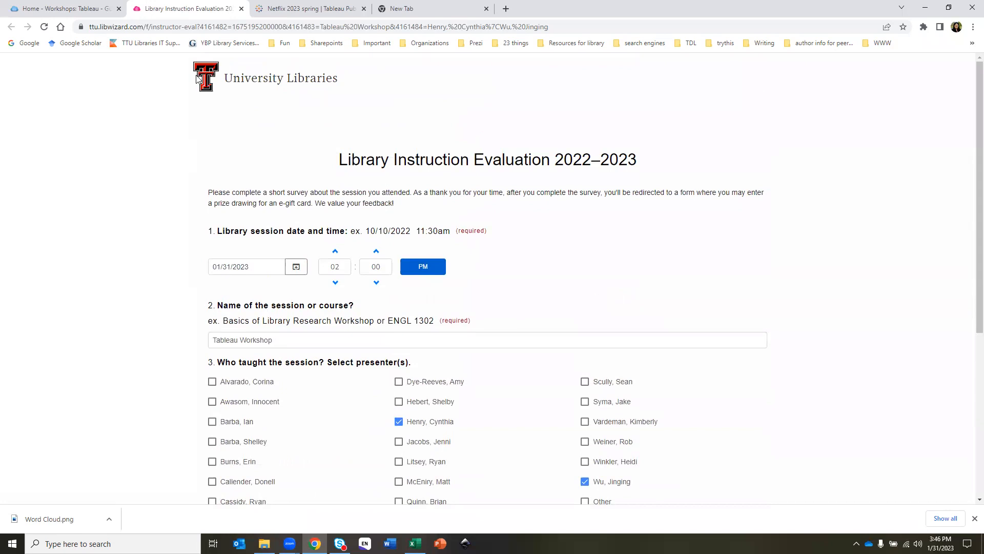
pyautogui.click(285, 8)
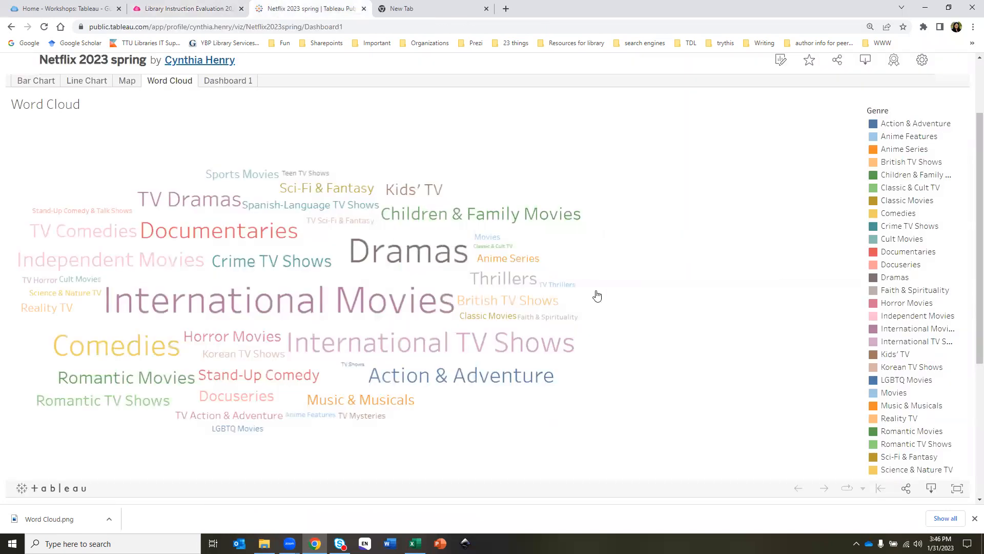
# Dismiss the browser's download notification for the Word Cloud image and bring the published viz's header into view
pyautogui.scroll(1, 699, 289)
pyautogui.scroll(-1, 698, 288)
pyautogui.click(974, 519)
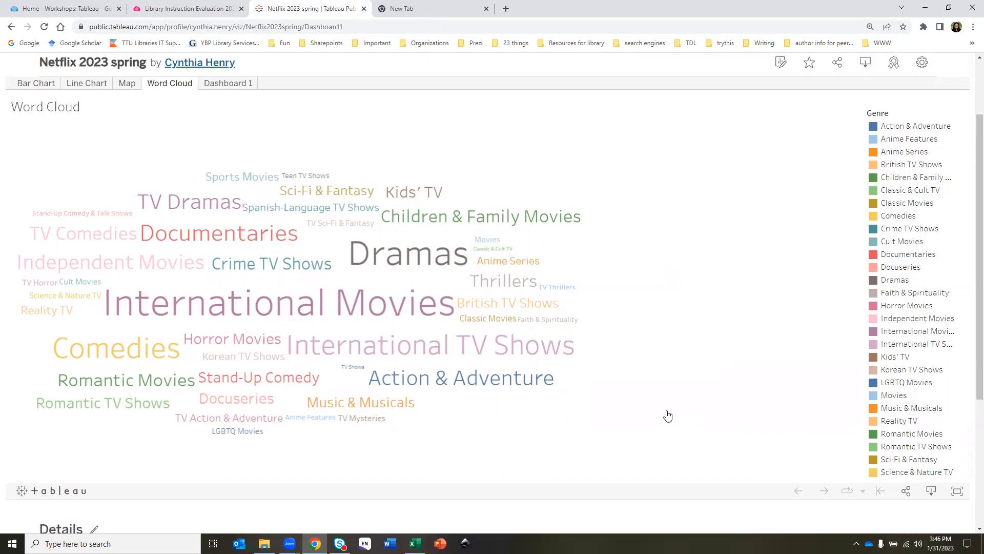
pyautogui.scroll(1, 667, 415)
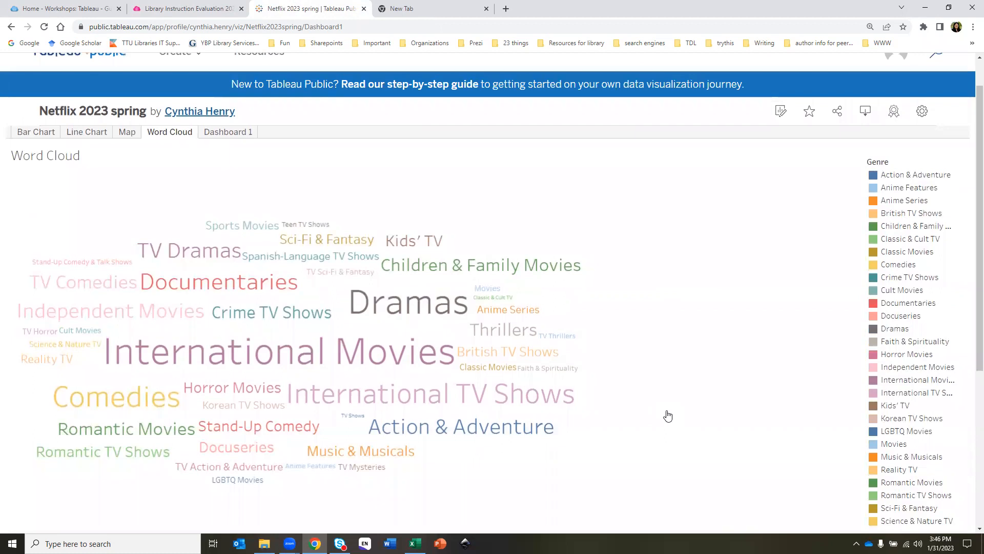
pyautogui.click(651, 47)
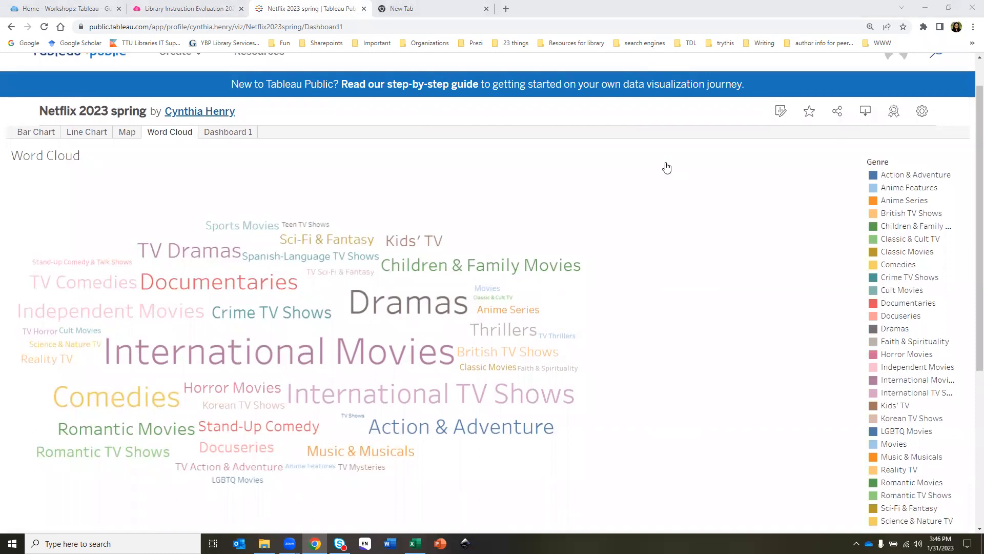
# Switch to the Tableau workshop guide and look back over its sample dashboard, download files and introduction
pyautogui.click(60, 9)
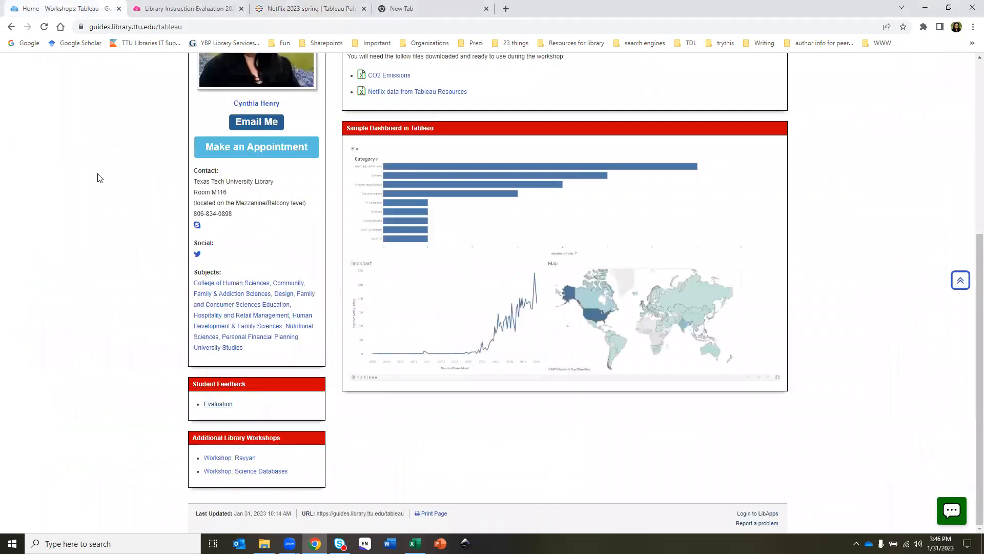
pyautogui.scroll(5, 727, 272)
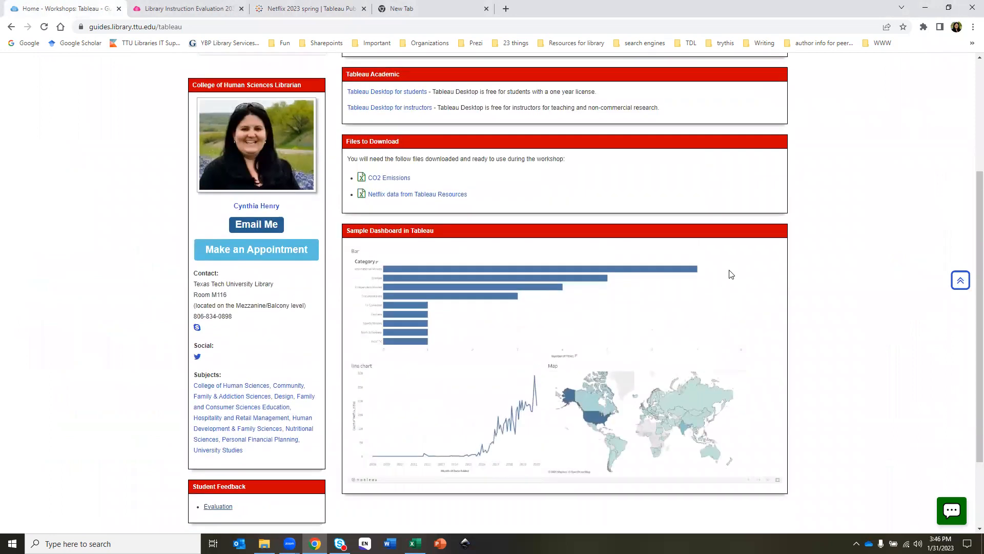
pyautogui.scroll(1, 841, 241)
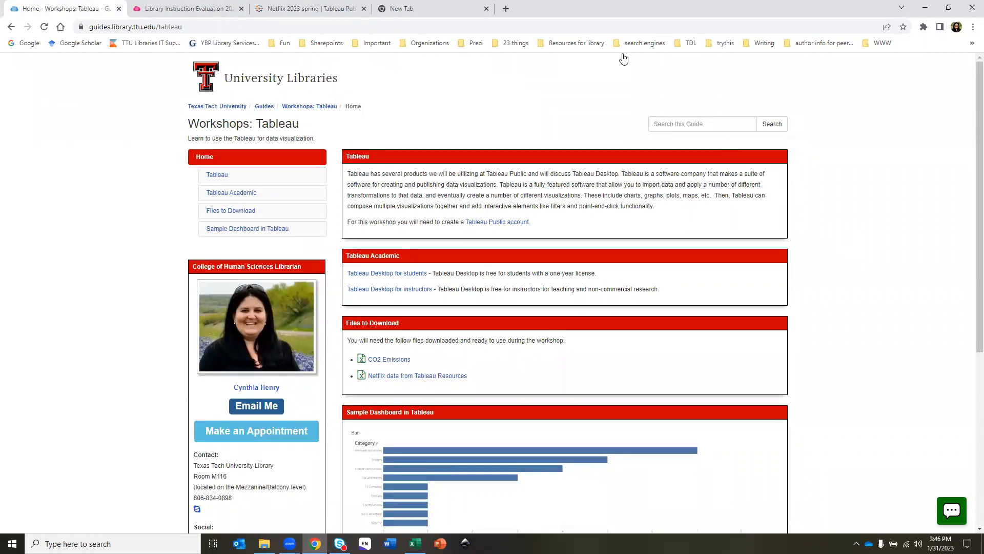
# Open Tableau Public's Resources page from the published Netflix viz and look through the Learn how-to videos
pyautogui.click(267, 9)
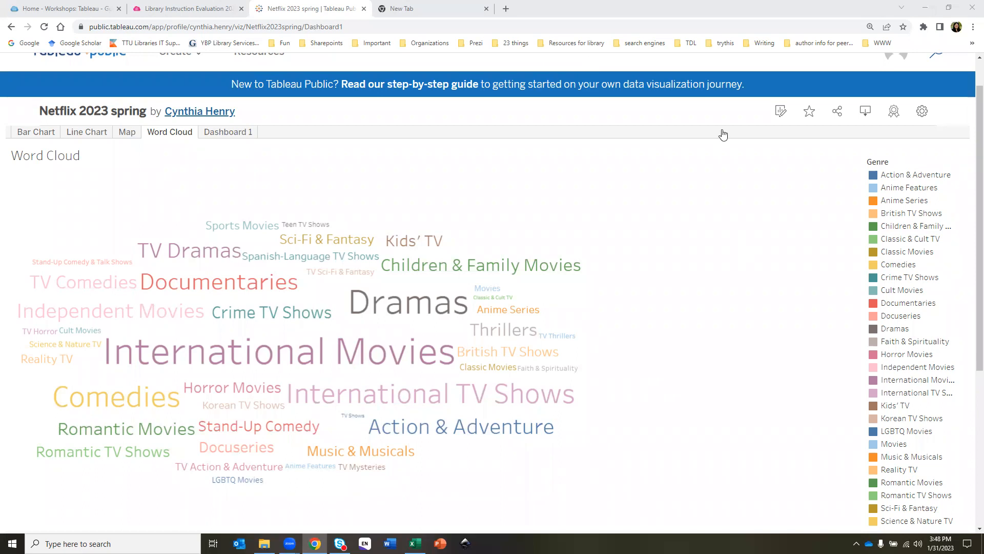
pyautogui.scroll(1, 501, 219)
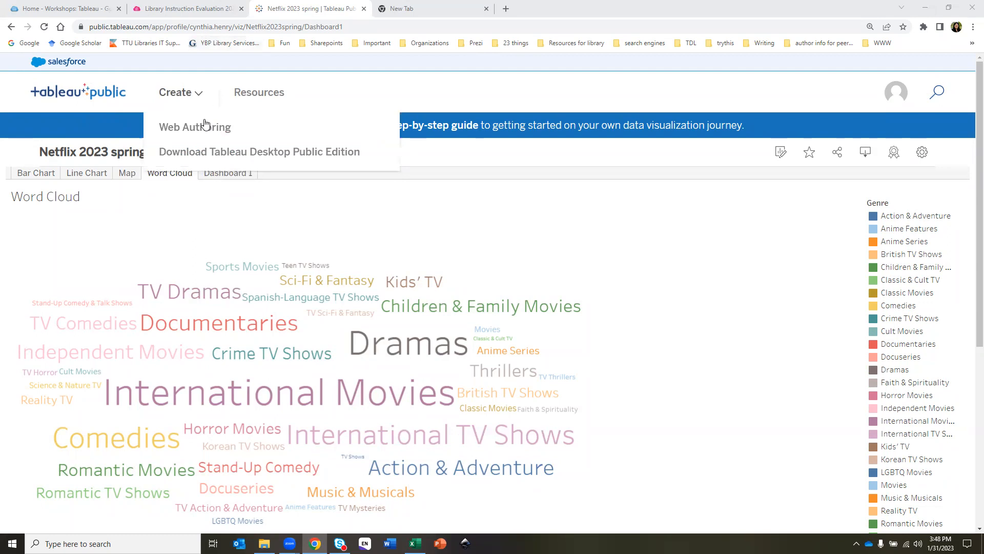
pyautogui.click(273, 97)
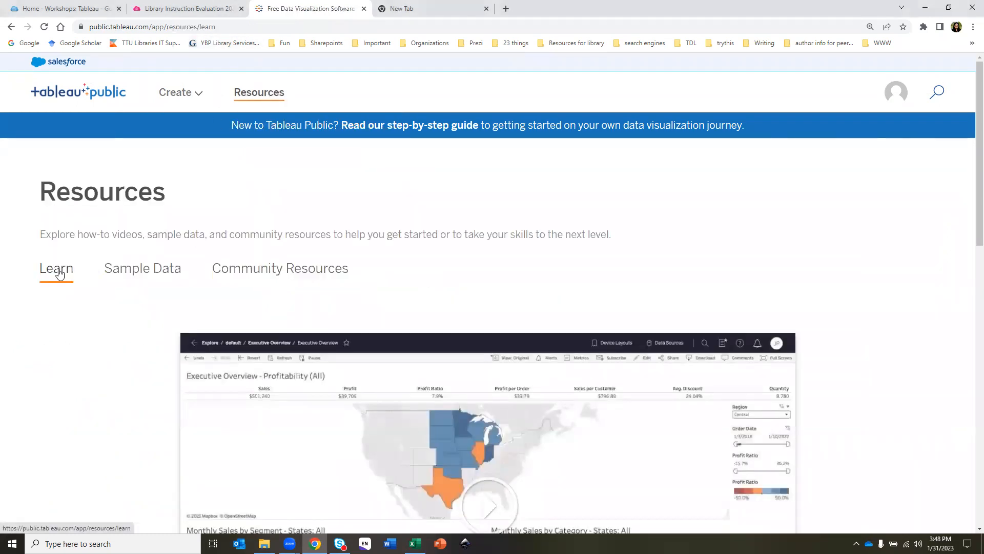
pyautogui.scroll(-6, 67, 282)
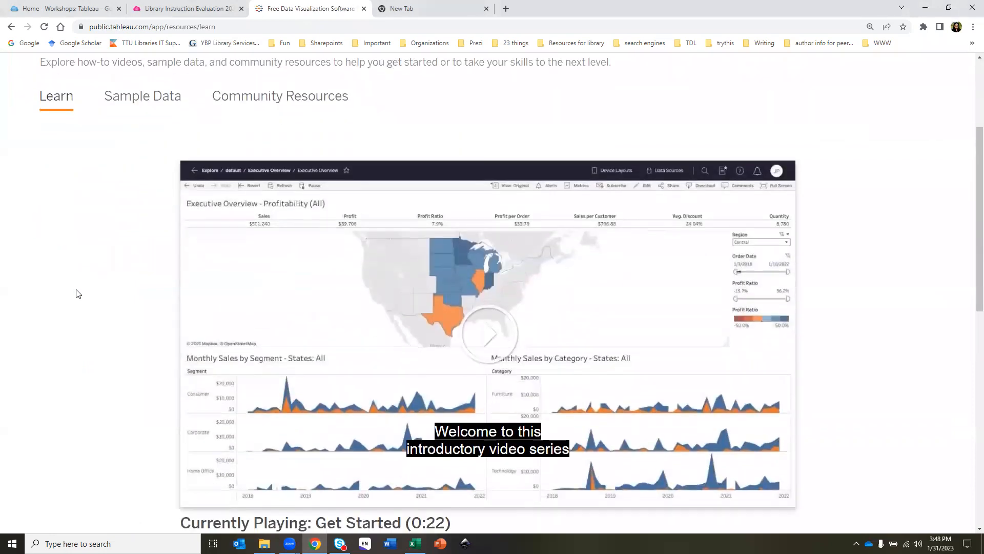
pyautogui.scroll(-3, 77, 292)
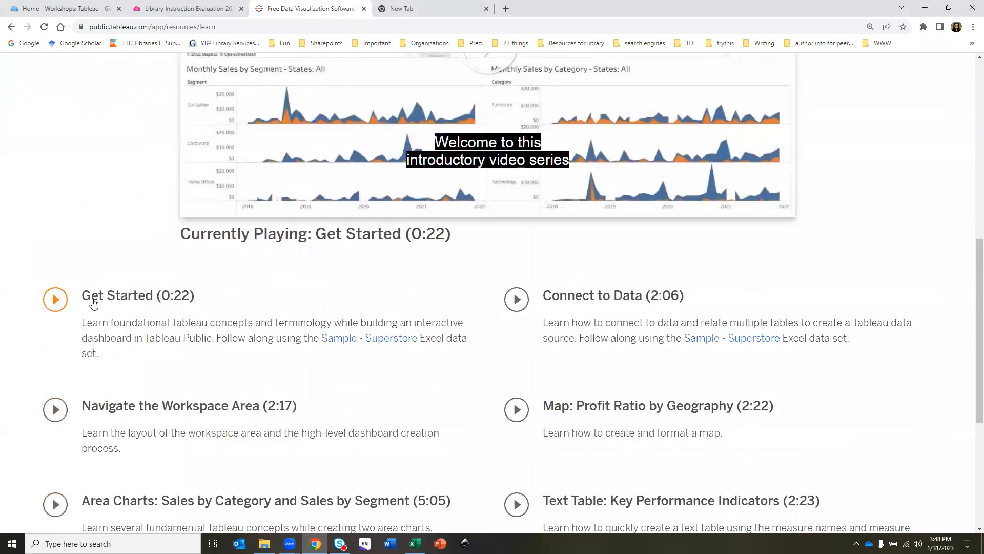
pyautogui.scroll(-1, 359, 292)
pyautogui.scroll(-1, 512, 302)
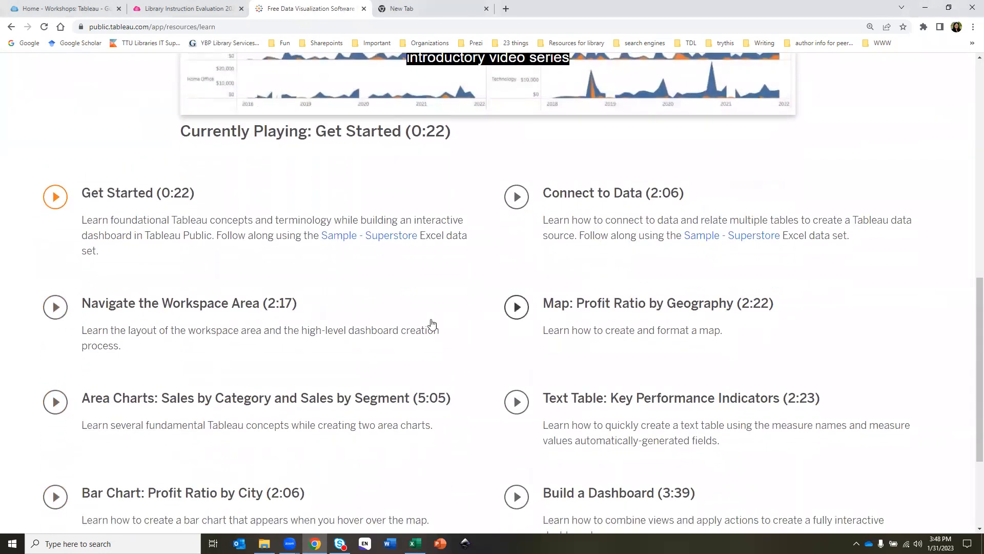
pyautogui.scroll(11, 379, 358)
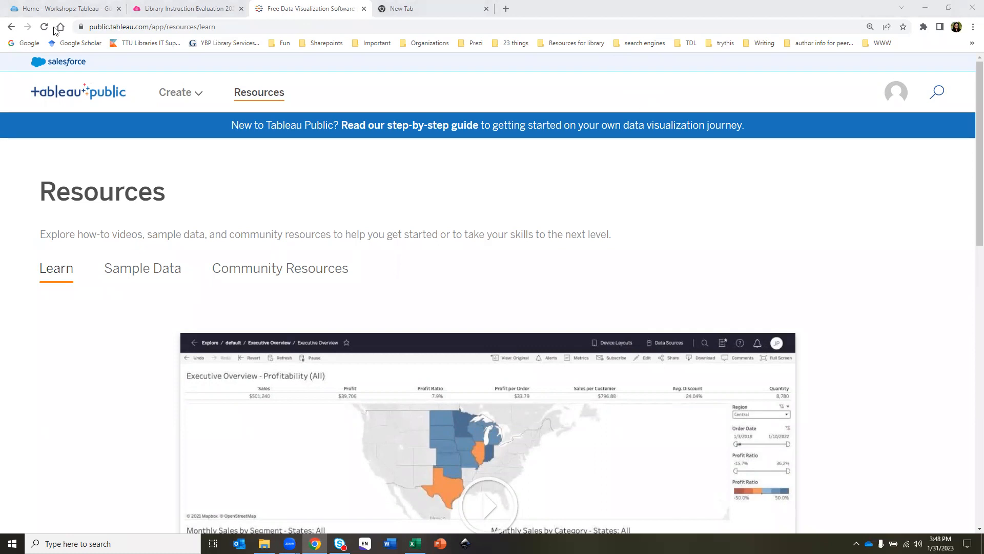
# Return to the Tableau workshop guide's home page and review its Files to Download section
pyautogui.click(39, 8)
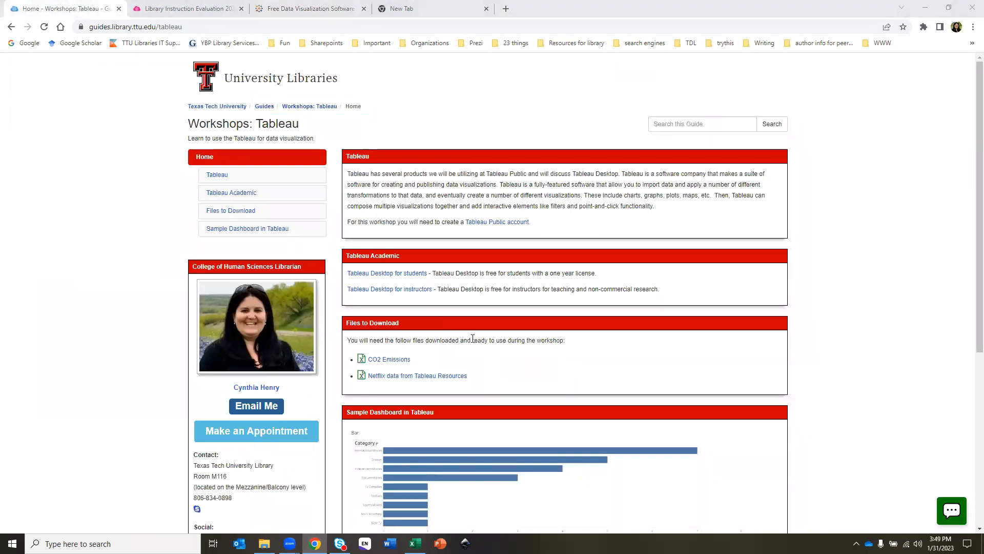
pyautogui.scroll(-1, 472, 338)
pyautogui.scroll(1, 473, 338)
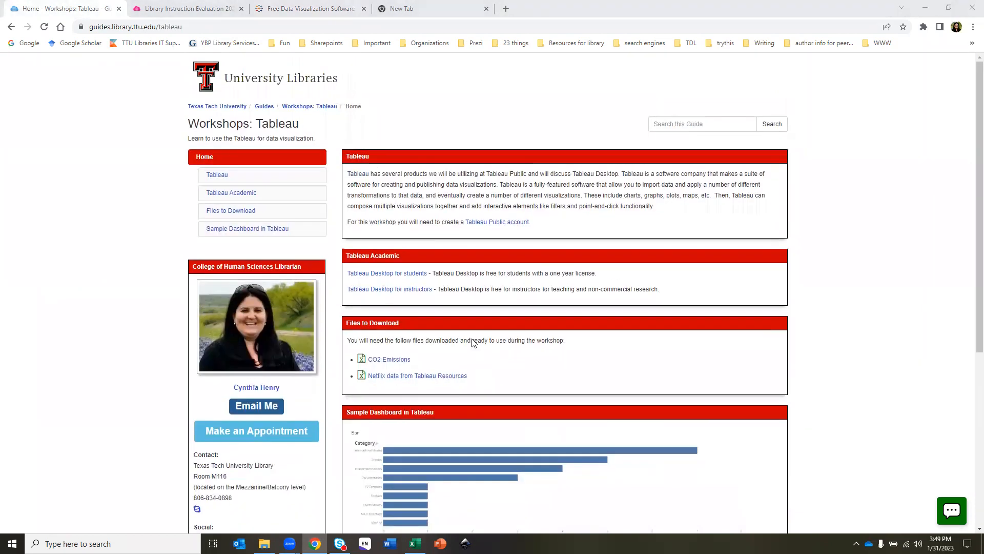